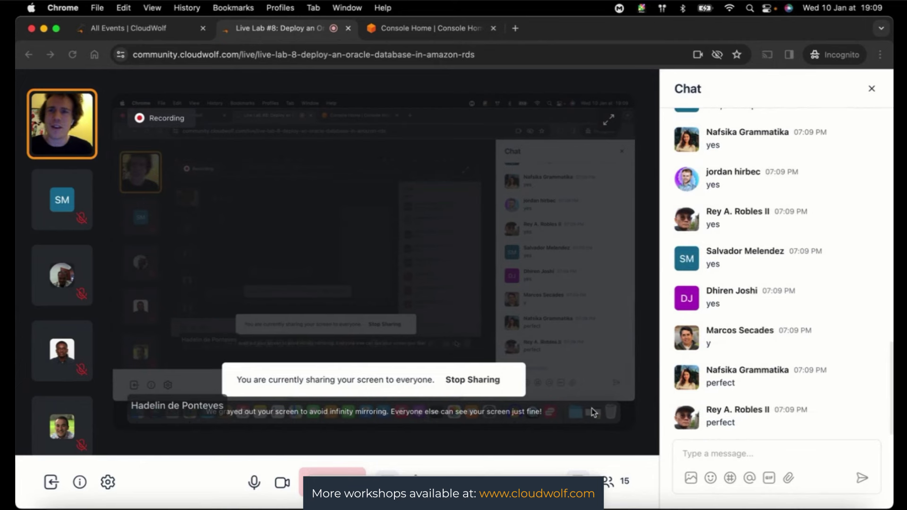
# - Switch from the CloudWolf live lab tab to the AWS Console Home tab
pyautogui.click(412, 31)
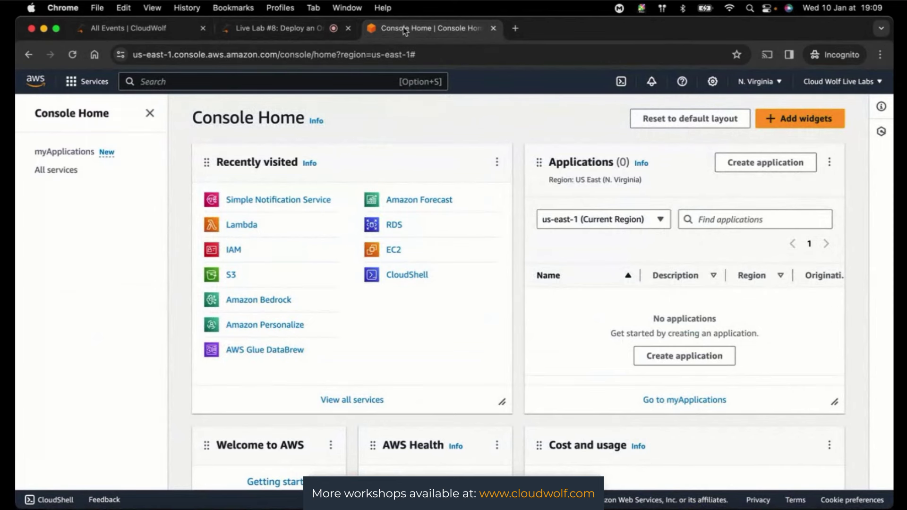
# - Check the Live Lab #8 meeting chat, then head back toward the AWS Console Home tab
pyautogui.click(287, 36)
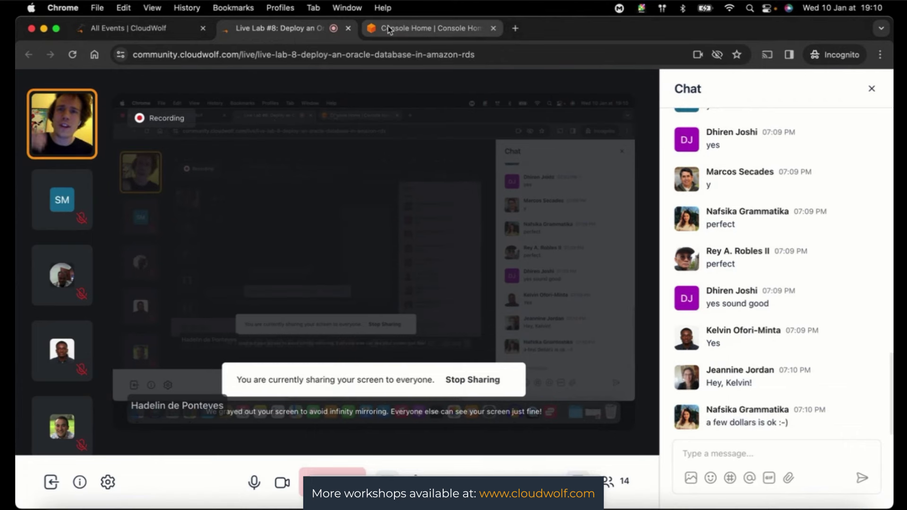
pyautogui.click(389, 30)
# - Return to the Live Lab #8 meeting page to follow the chat
pyautogui.click(290, 30)
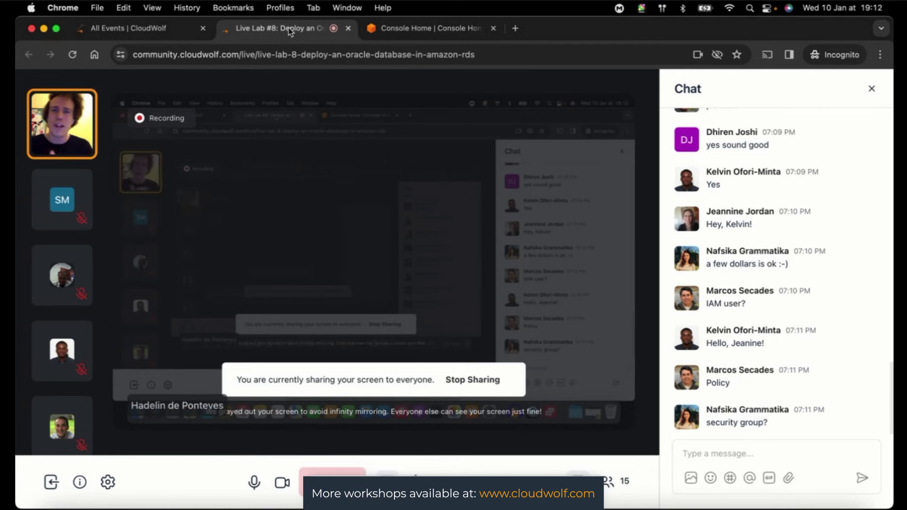
# - Search for EC2 from Console Home and open its Security Groups list
pyautogui.click(422, 29)
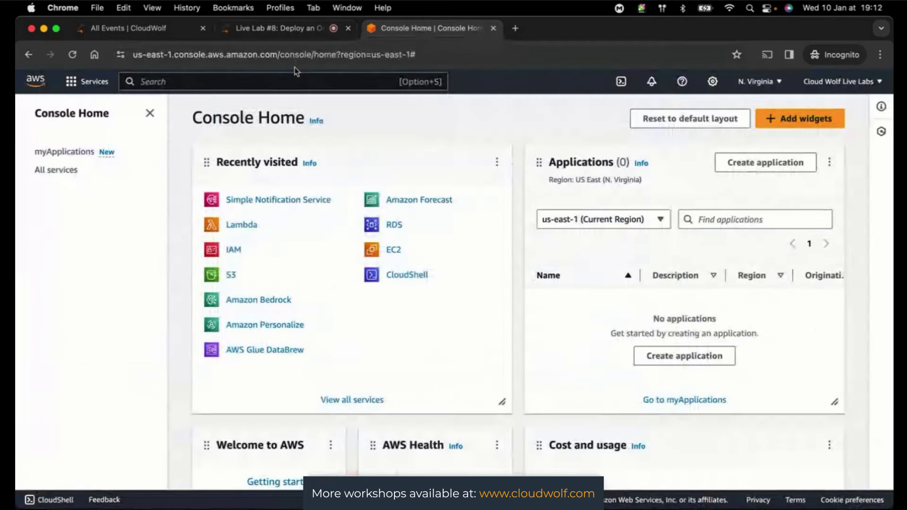
pyautogui.write('C2')
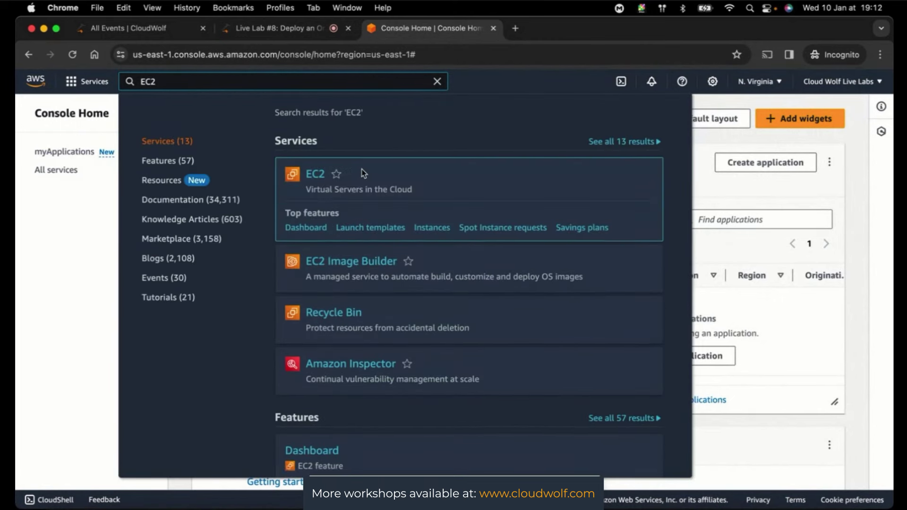
pyautogui.click(317, 175)
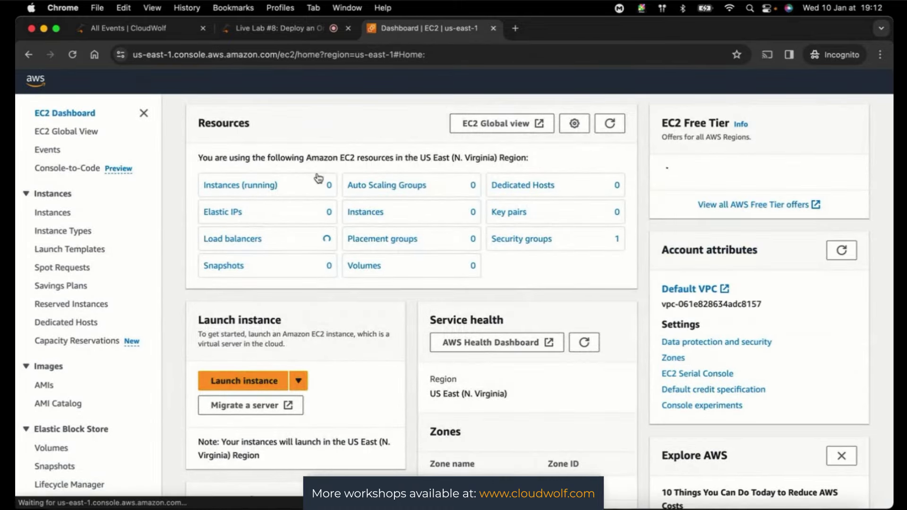
pyautogui.scroll(-5, 109, 342)
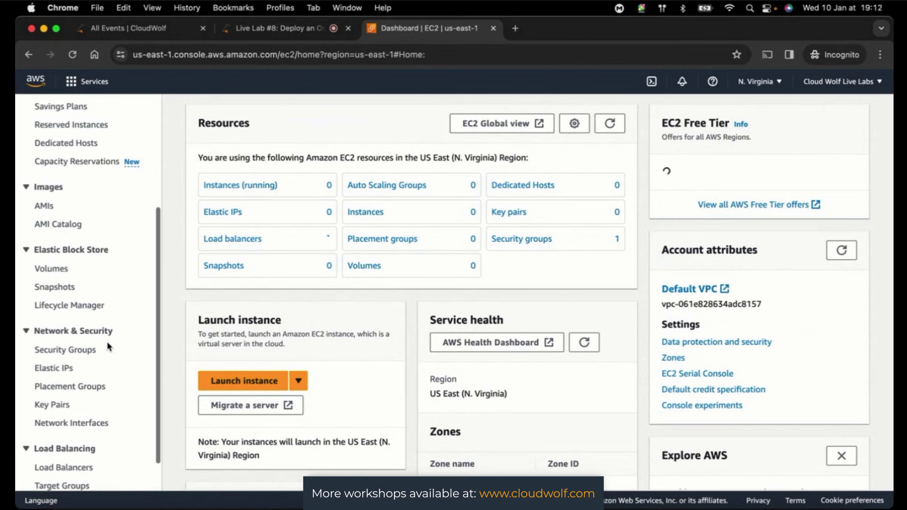
pyautogui.scroll(-2, 107, 341)
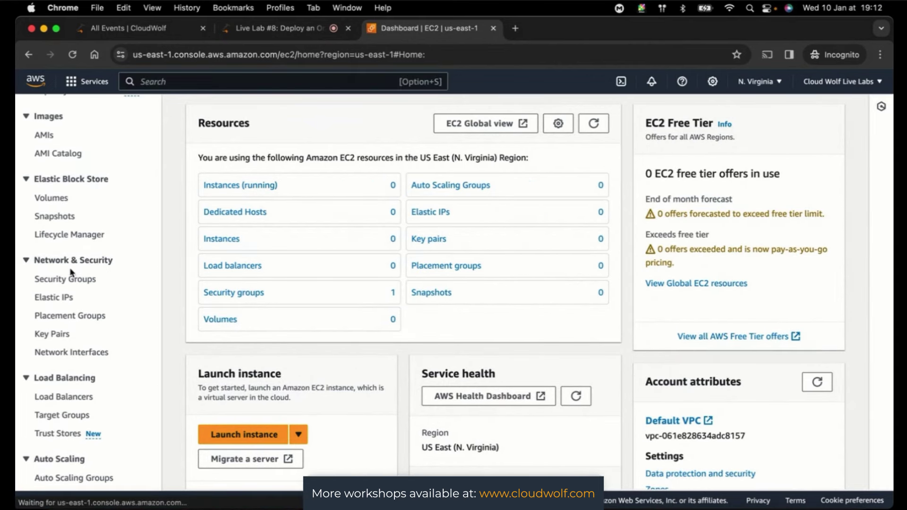
pyautogui.click(62, 280)
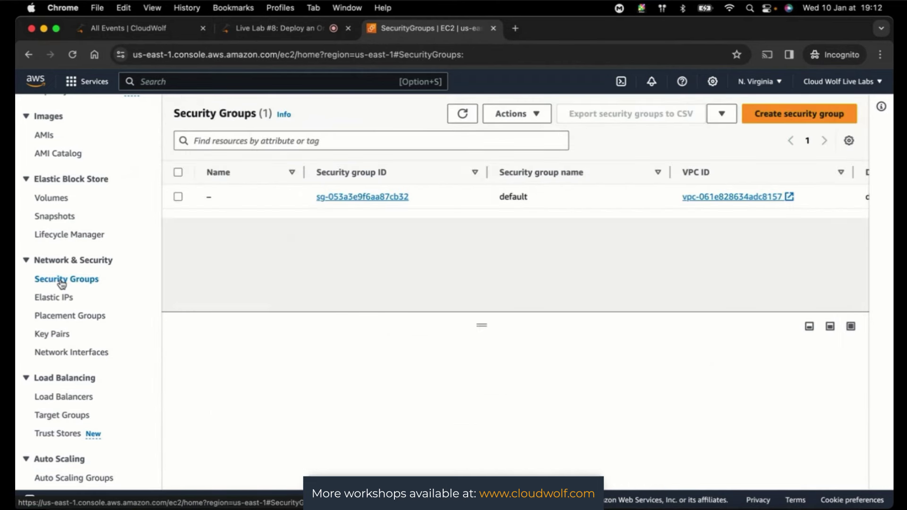
# - Start a security group named OracleDatabaseSecurityGroup with description 'Allows Oracle Access'
pyautogui.click(792, 116)
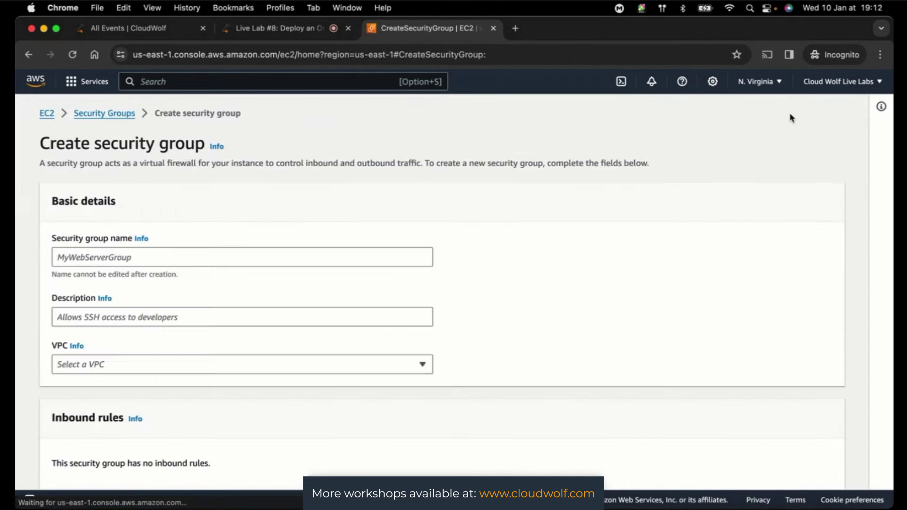
pyautogui.scroll(-6, 789, 116)
pyautogui.scroll(6, 619, 201)
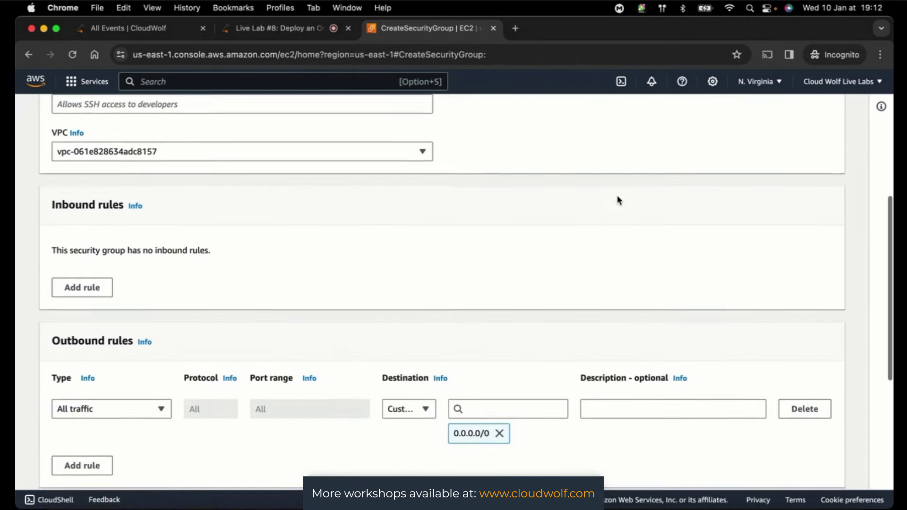
pyautogui.click(133, 253)
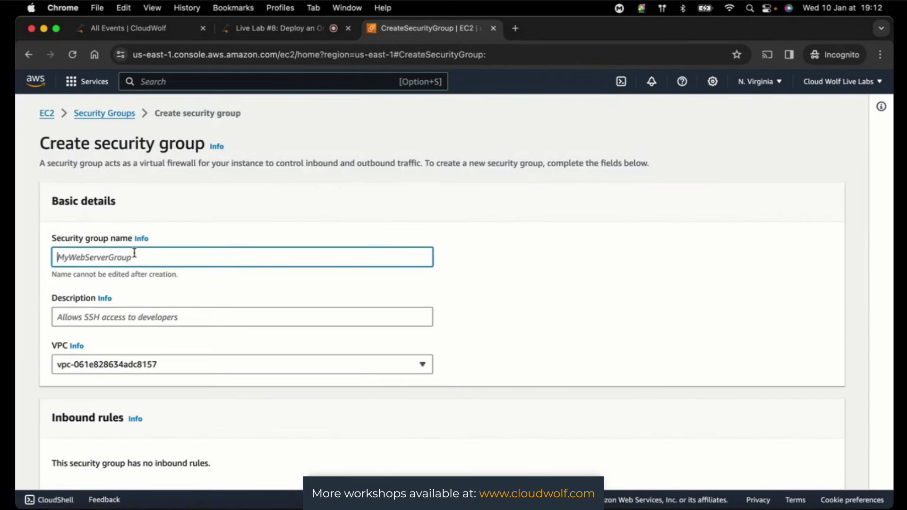
pyautogui.write('OracleDatabaseSecurityGroup')
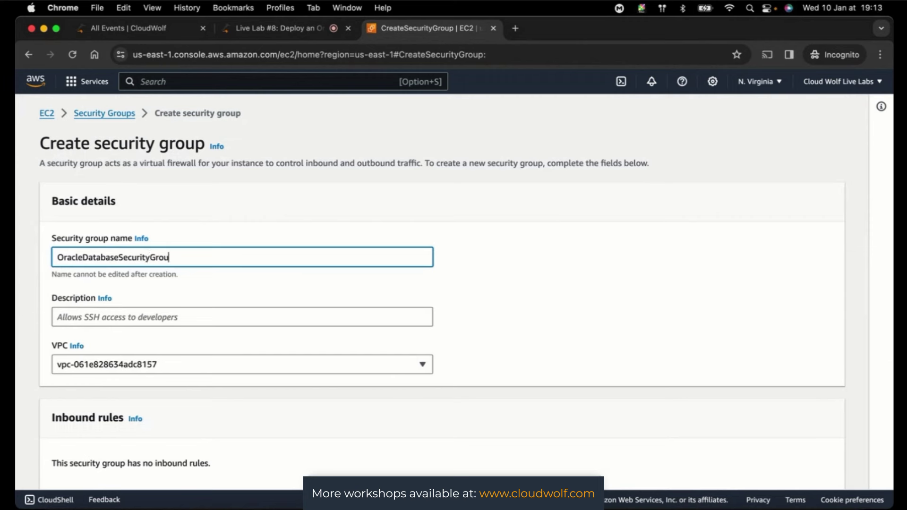
pyautogui.click(221, 313)
pyautogui.write('Al')
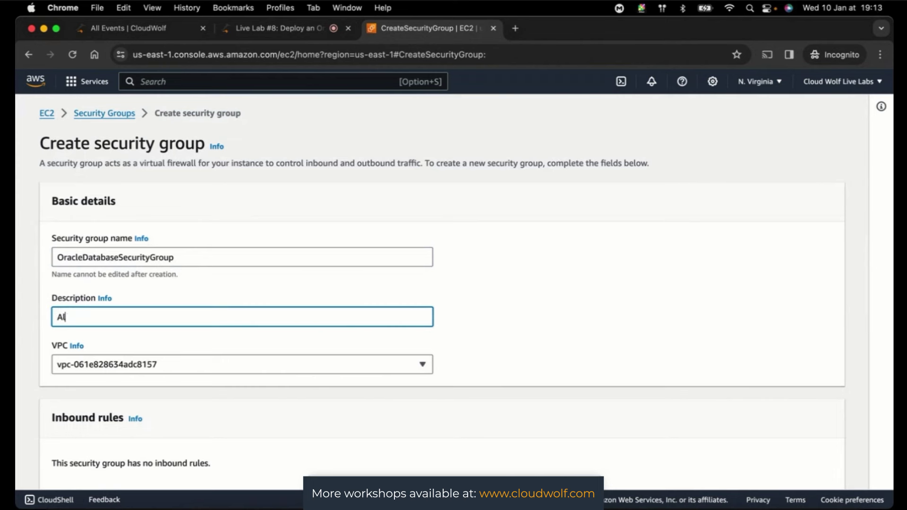
pyautogui.write('lows Oracle Access')
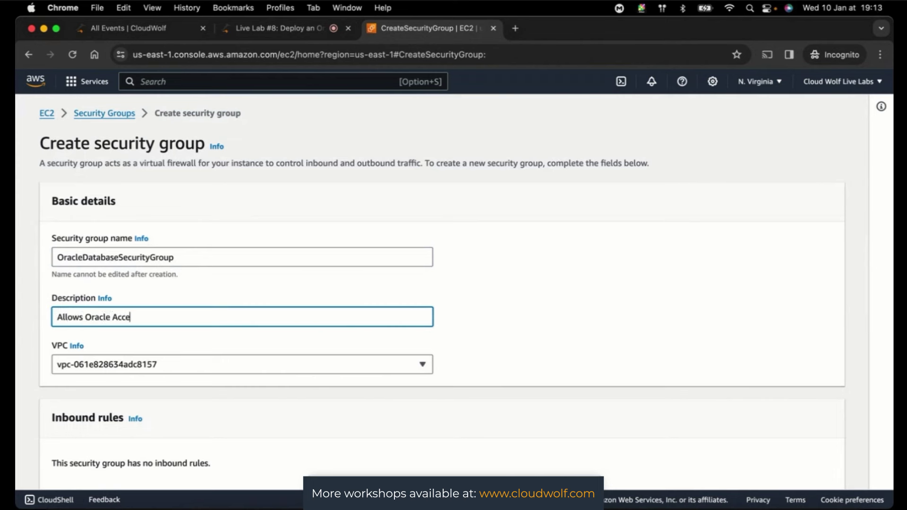
pyautogui.click(697, 279)
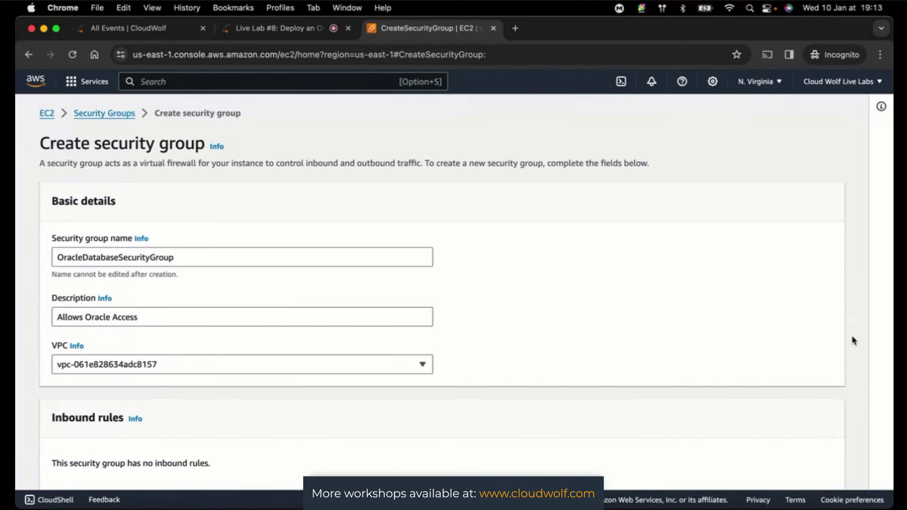
pyautogui.scroll(-6, 859, 343)
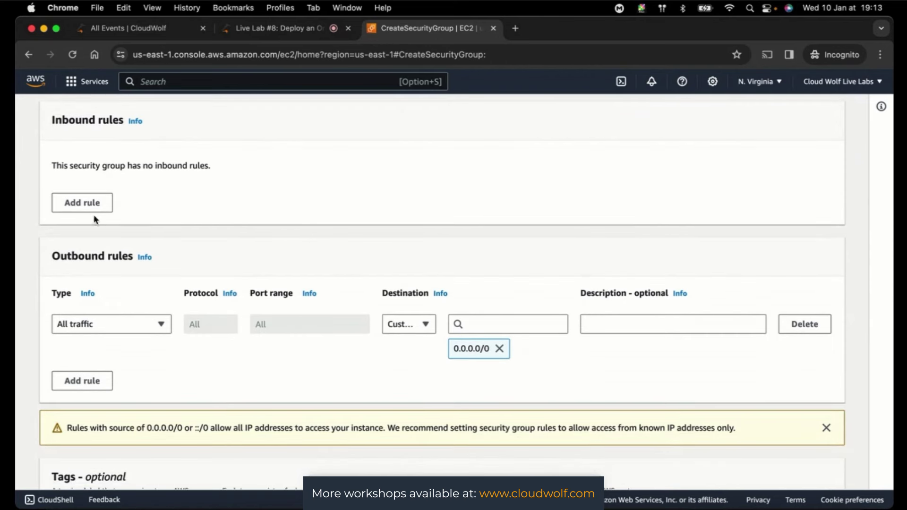
# - Add an inbound rule, browse its Type choices, then check the live lab meeting
pyautogui.click(74, 207)
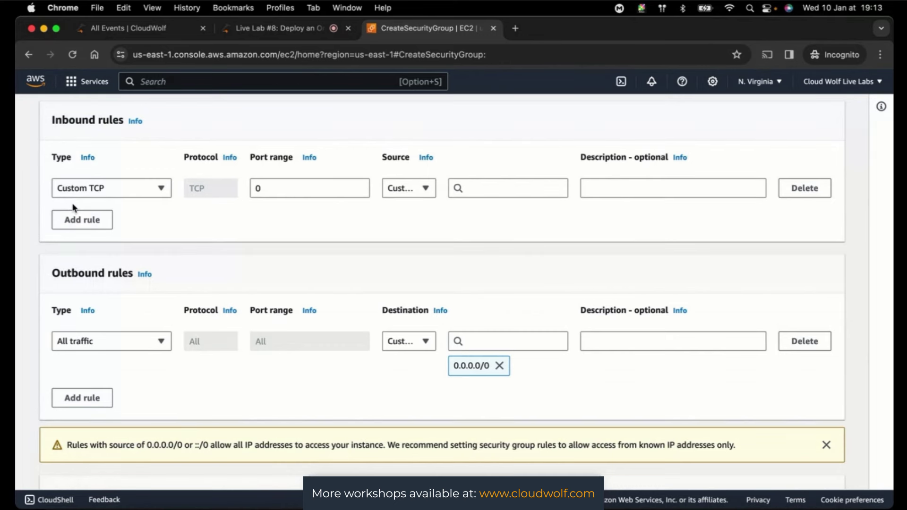
pyautogui.click(125, 188)
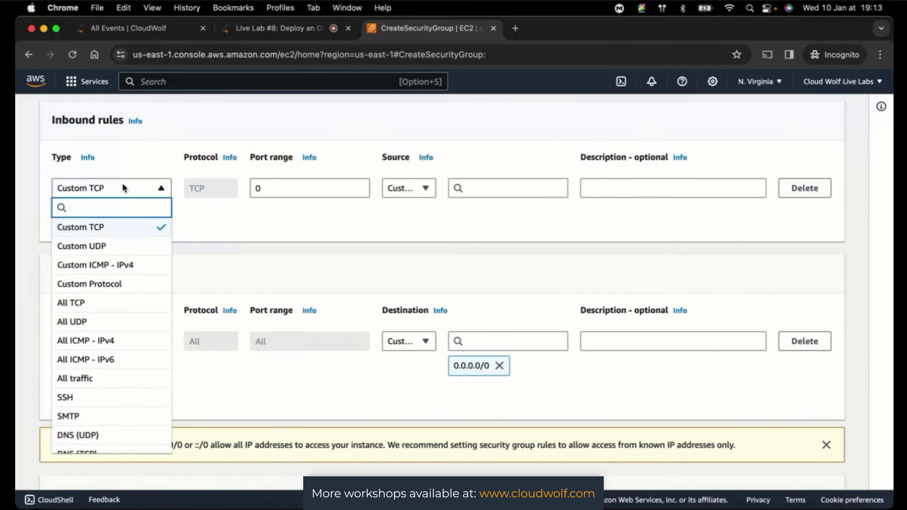
pyautogui.scroll(-3, 105, 286)
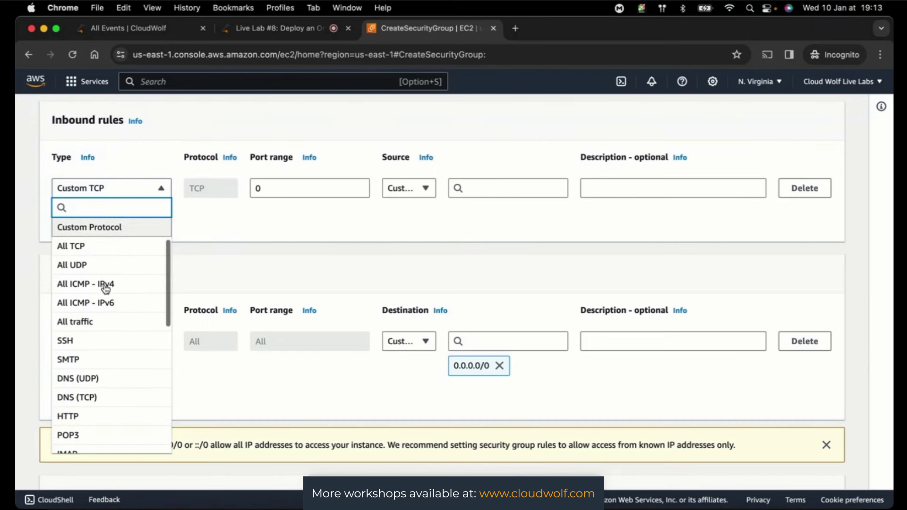
pyautogui.scroll(-1, 105, 289)
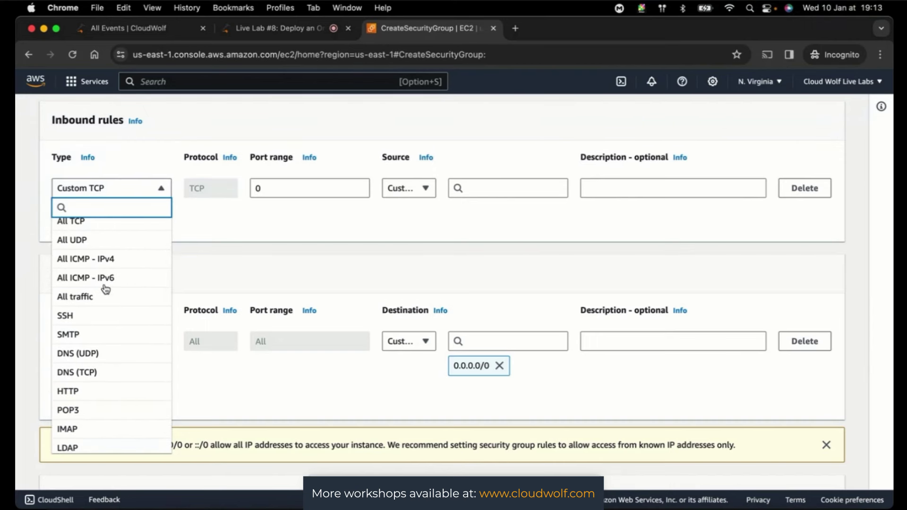
pyautogui.scroll(-7, 105, 289)
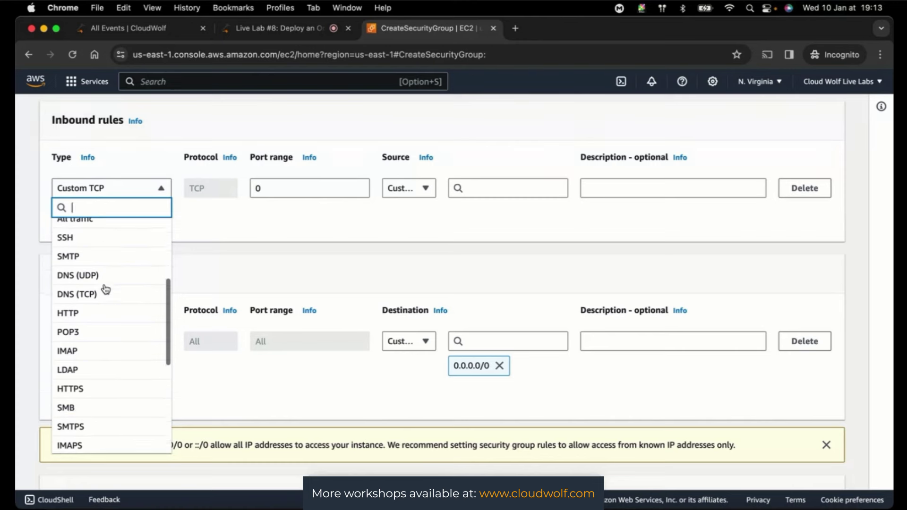
pyautogui.scroll(-7, 105, 289)
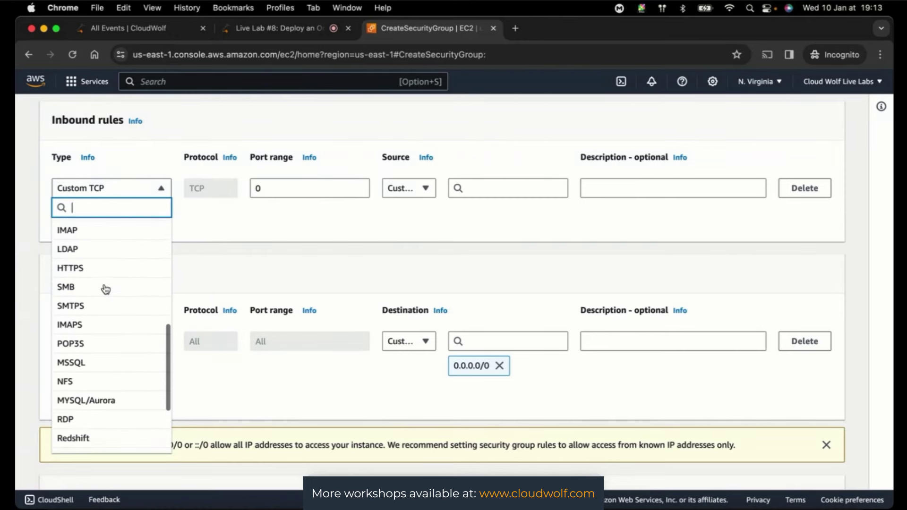
pyautogui.scroll(-3, 106, 289)
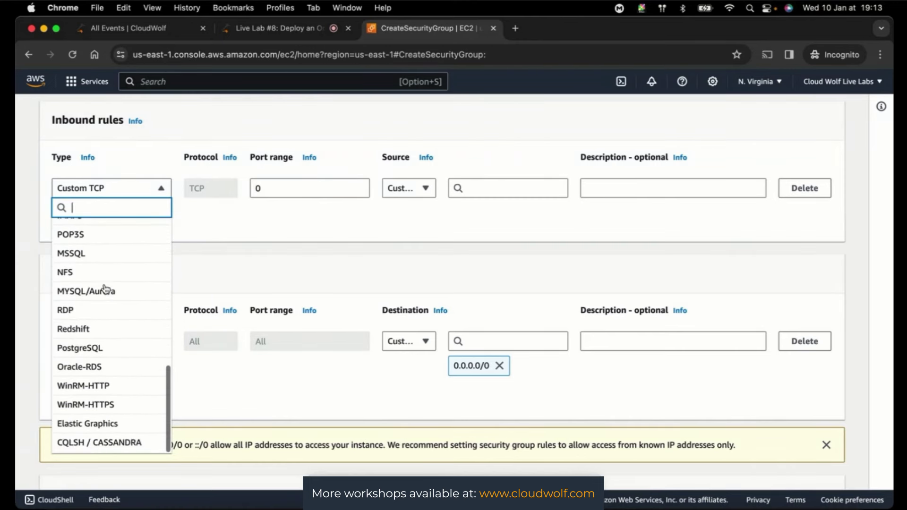
pyautogui.scroll(-2, 105, 289)
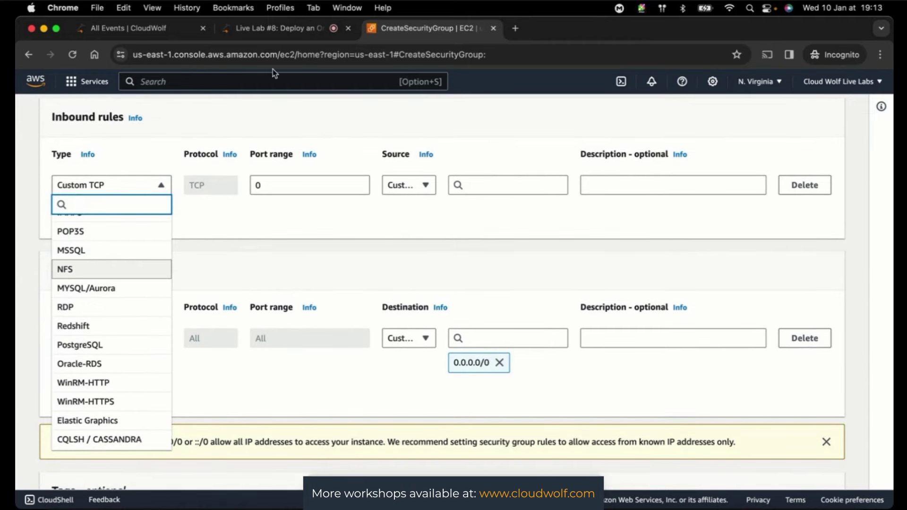
pyautogui.click(276, 27)
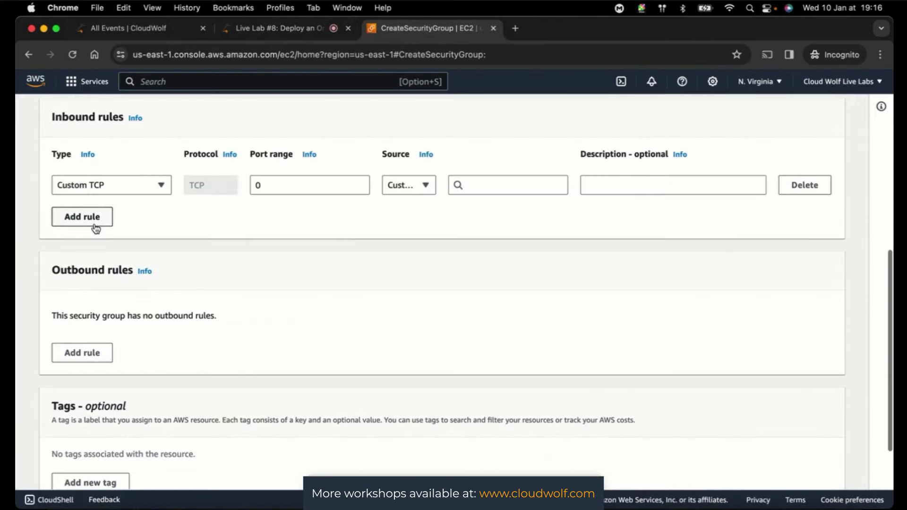
# - Make the first inbound rule Oracle-RDS on port 1521 from Anywhere-IPv4
pyautogui.click(106, 190)
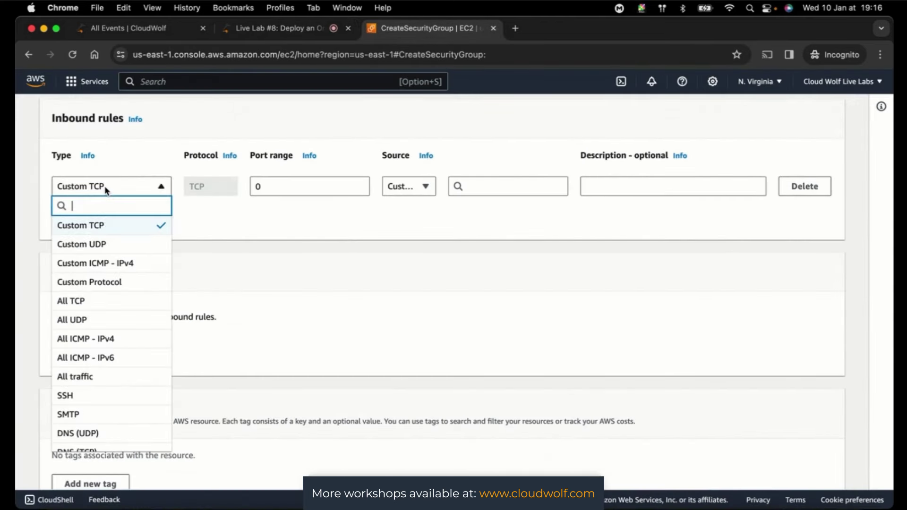
pyautogui.scroll(-6, 121, 312)
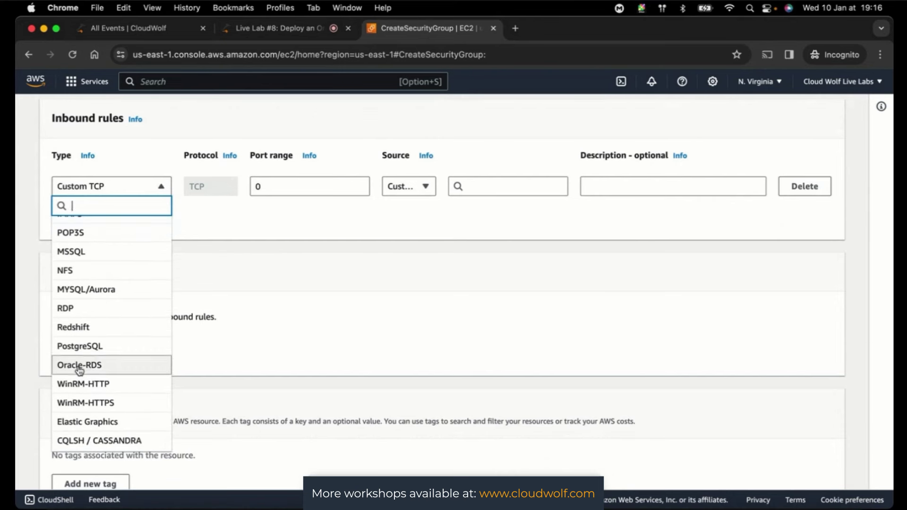
pyautogui.click(79, 366)
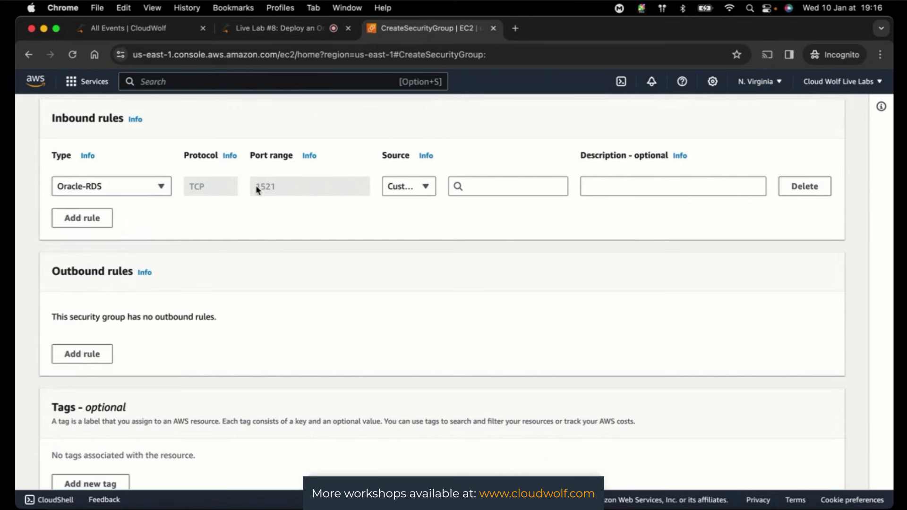
pyautogui.click(416, 188)
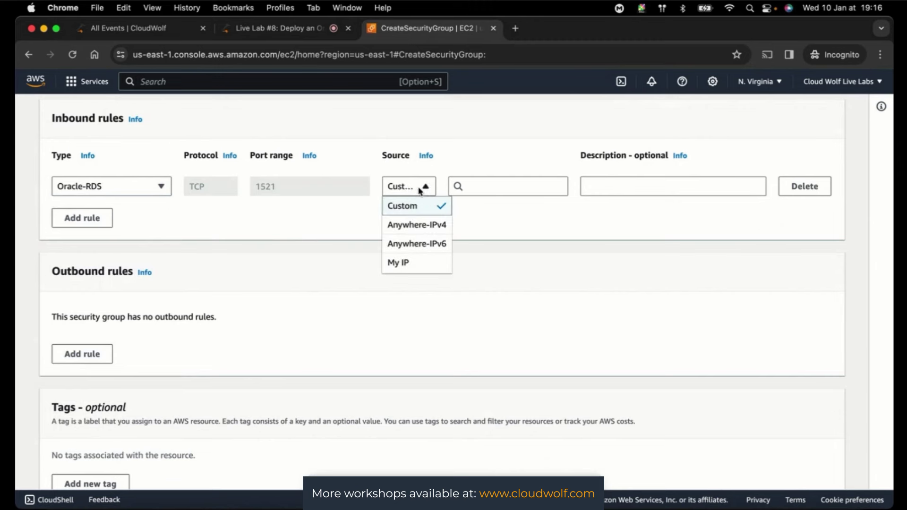
pyautogui.click(415, 225)
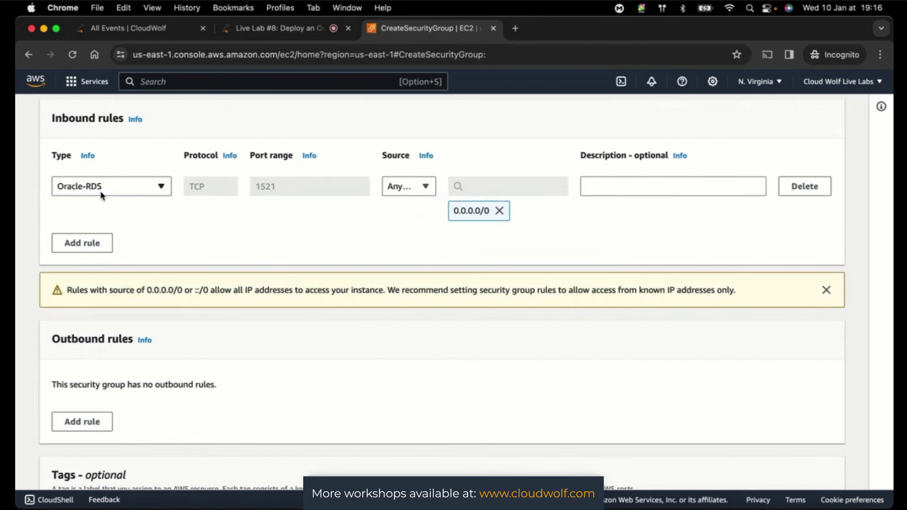
# - Add a second inbound rule: Custom TCP on port 2484 from Anywhere-IPv4
pyautogui.click(77, 243)
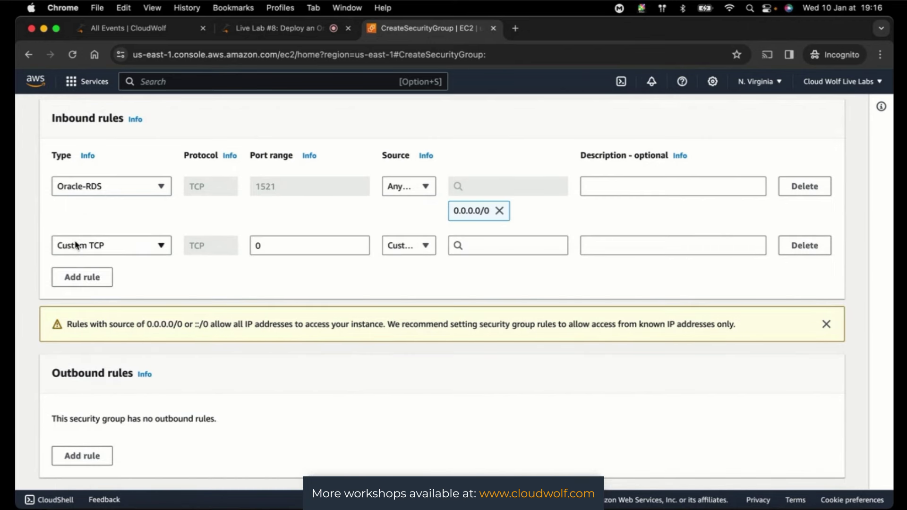
pyautogui.click(76, 244)
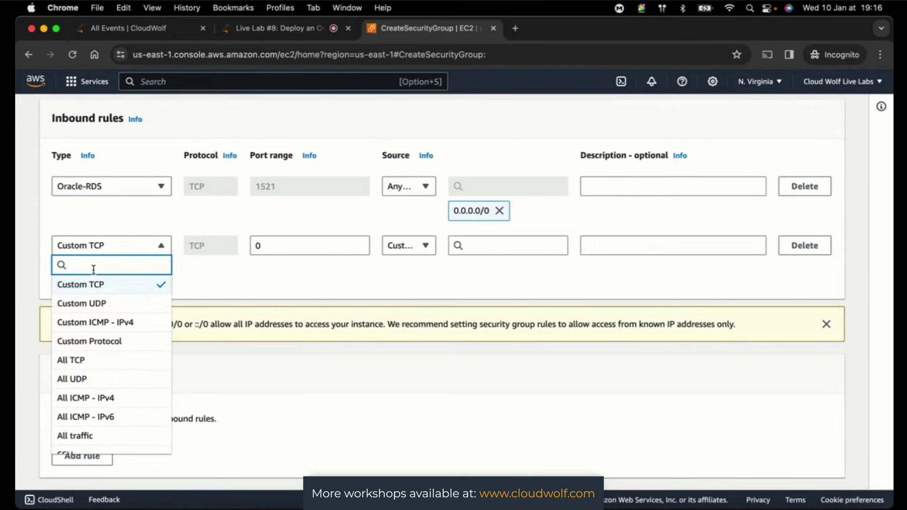
pyautogui.scroll(-3, 97, 303)
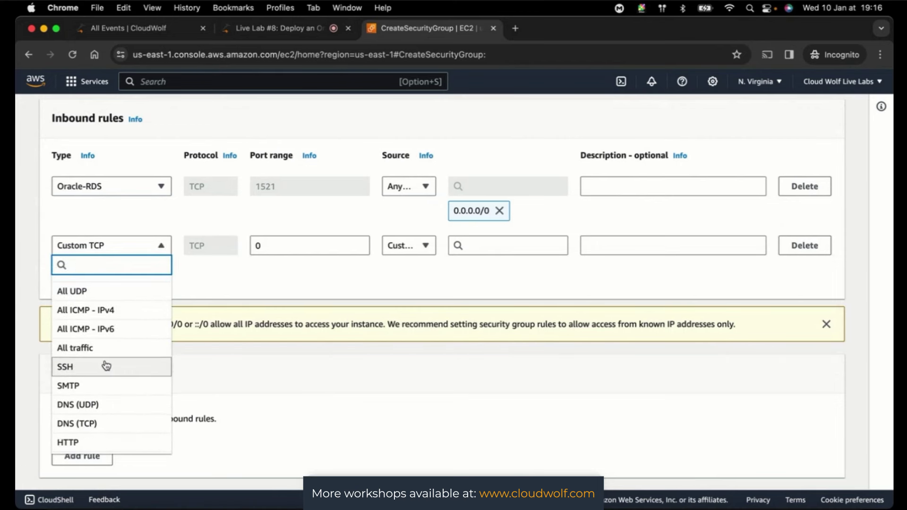
pyautogui.scroll(3, 105, 366)
pyautogui.click(280, 287)
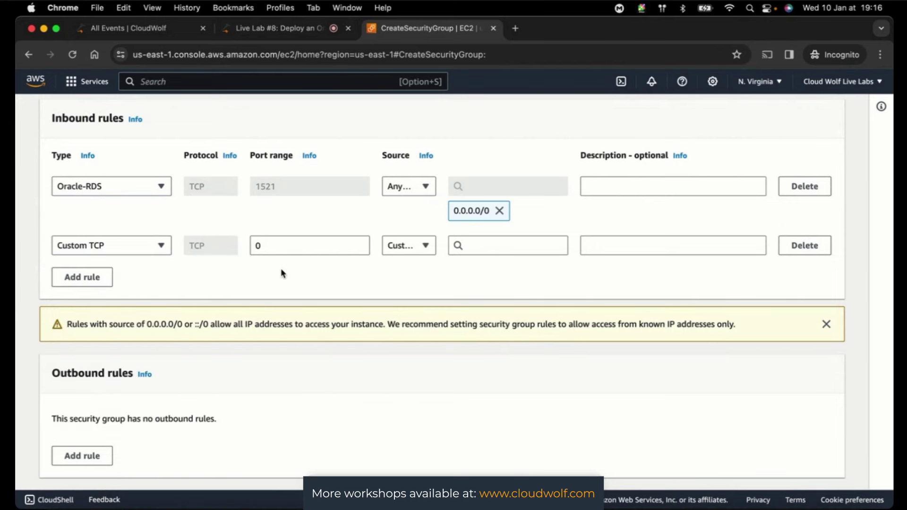
pyautogui.click(283, 241)
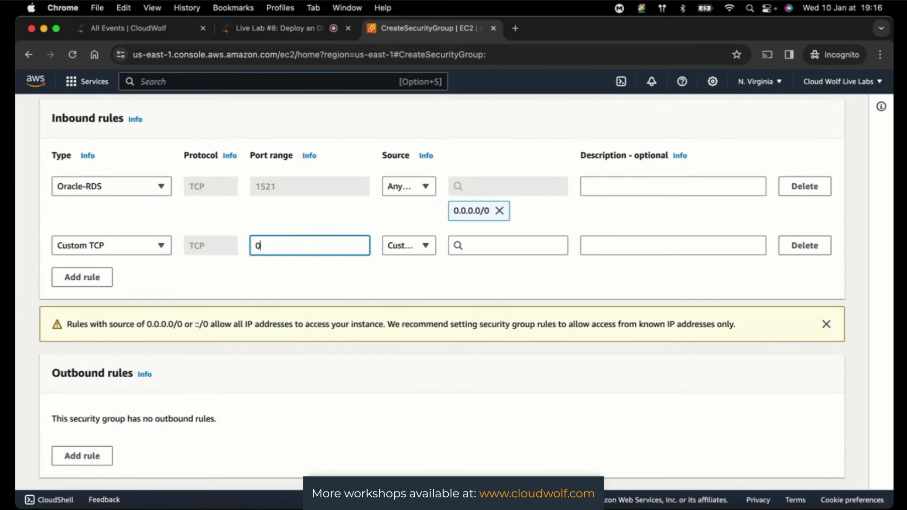
pyautogui.press('BackSpace')
pyautogui.write('2484')
pyautogui.click(425, 245)
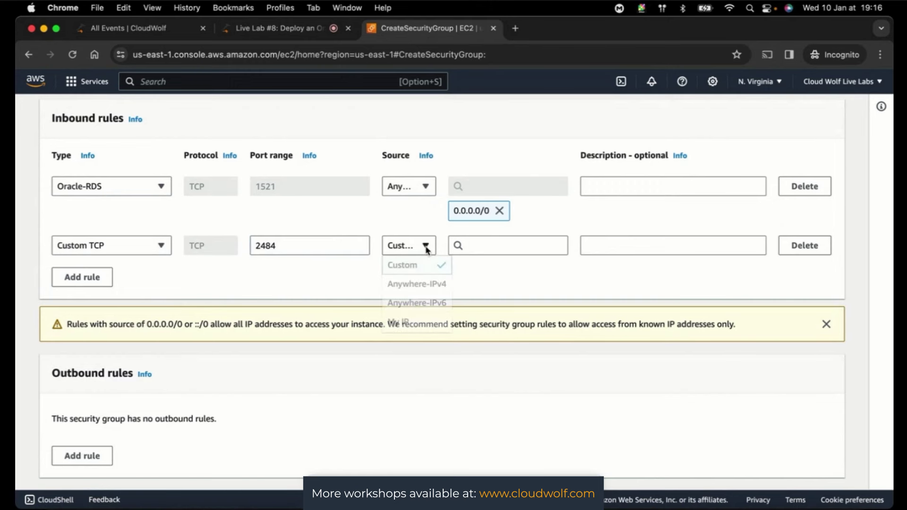
pyautogui.click(419, 283)
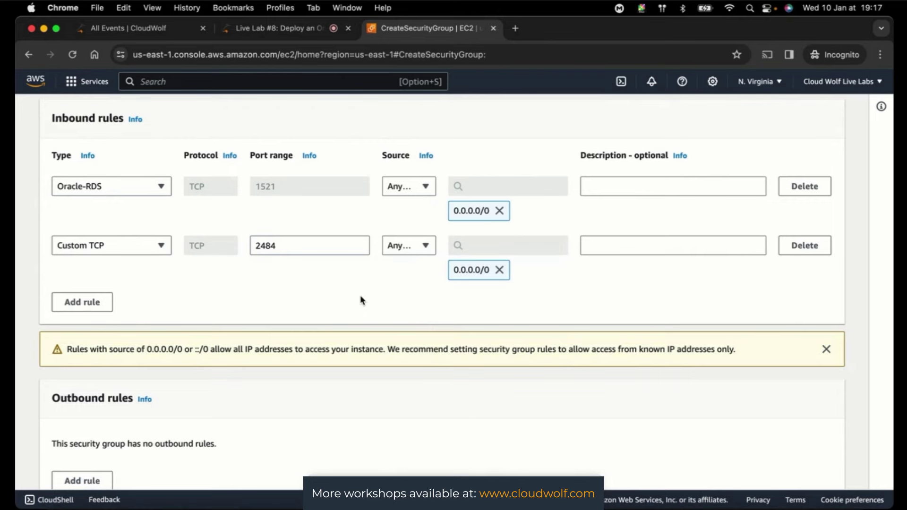
# - Switch to the CloudWolf Live Lab #8 tab to follow the chat
pyautogui.hotkey('ctrl', 'shift', 'Tab')
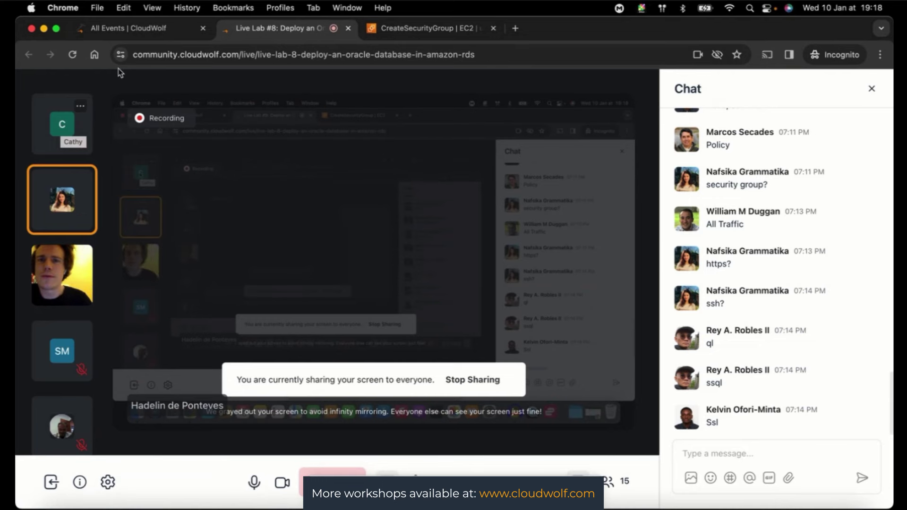
# - Return to the AWS Create security group form tab
pyautogui.click(406, 29)
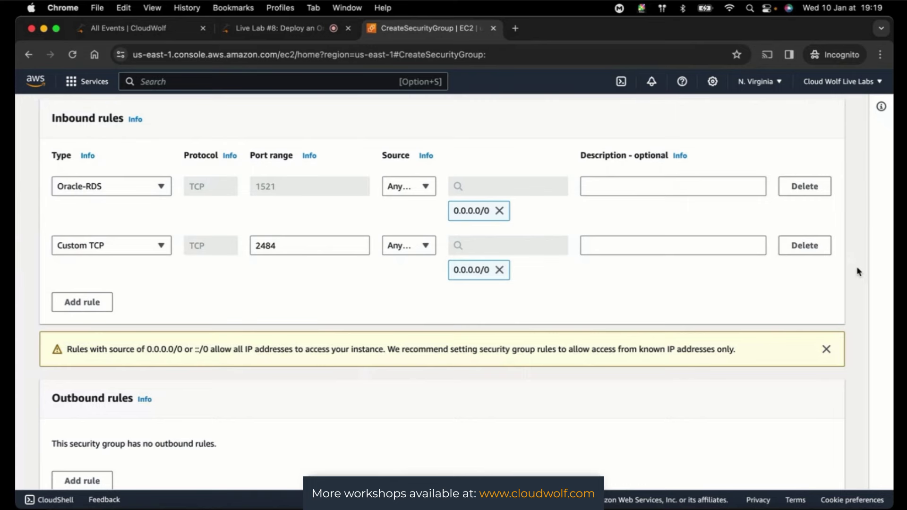
# - Review OracleDatabaseSecurityGroup's details and 1521/2484 rules, then create the group
pyautogui.scroll(4, 859, 272)
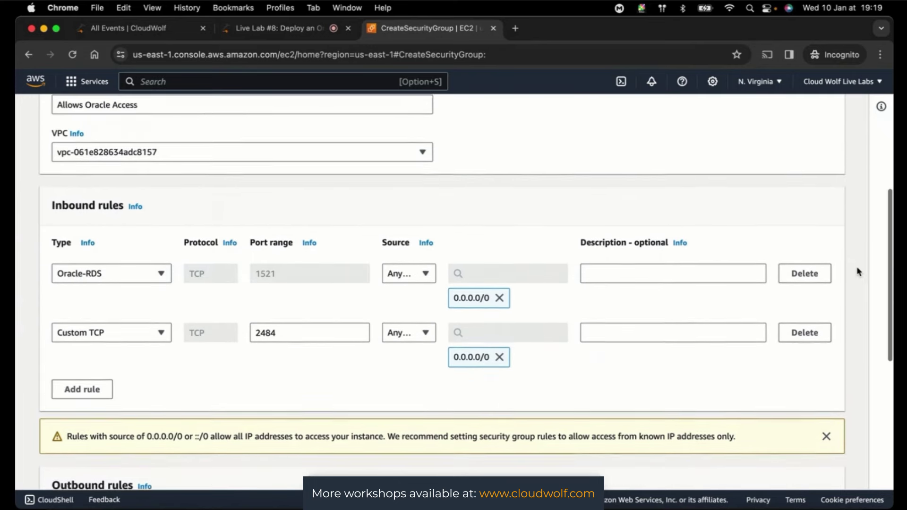
pyautogui.scroll(6, 858, 272)
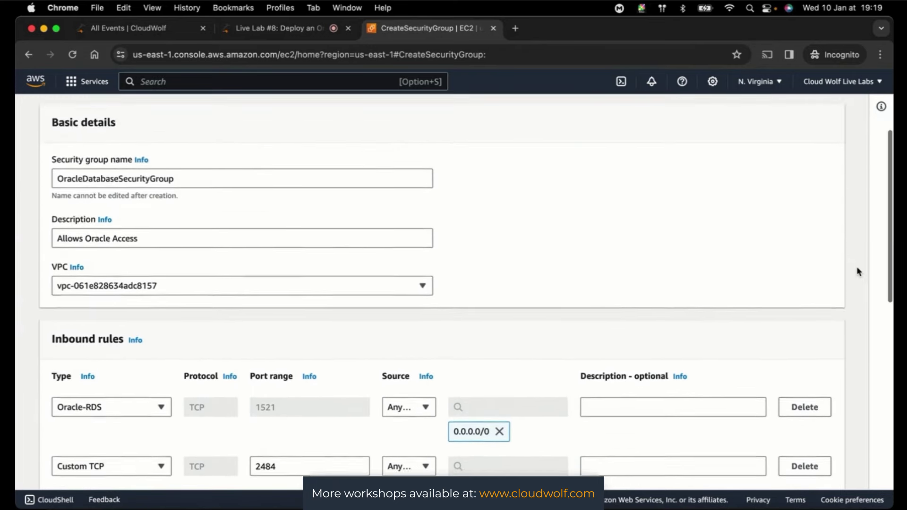
pyautogui.scroll(1, 858, 272)
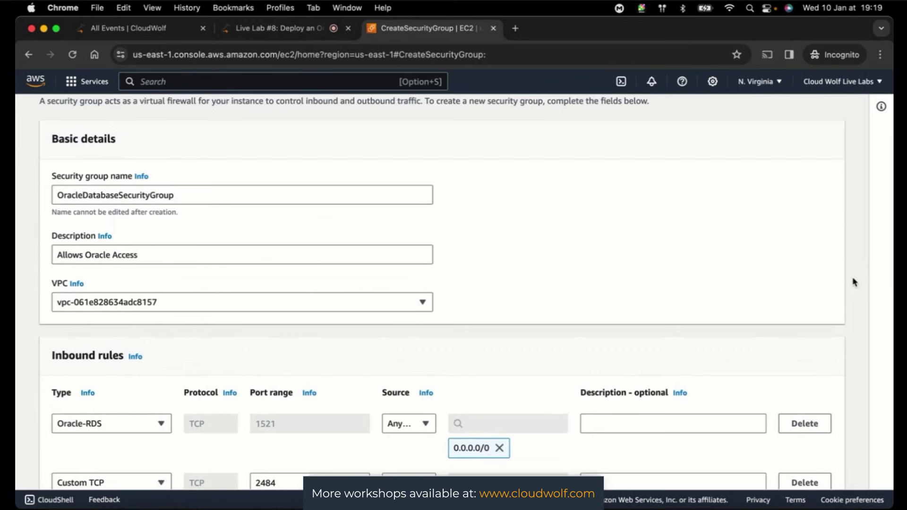
pyautogui.scroll(3, 854, 282)
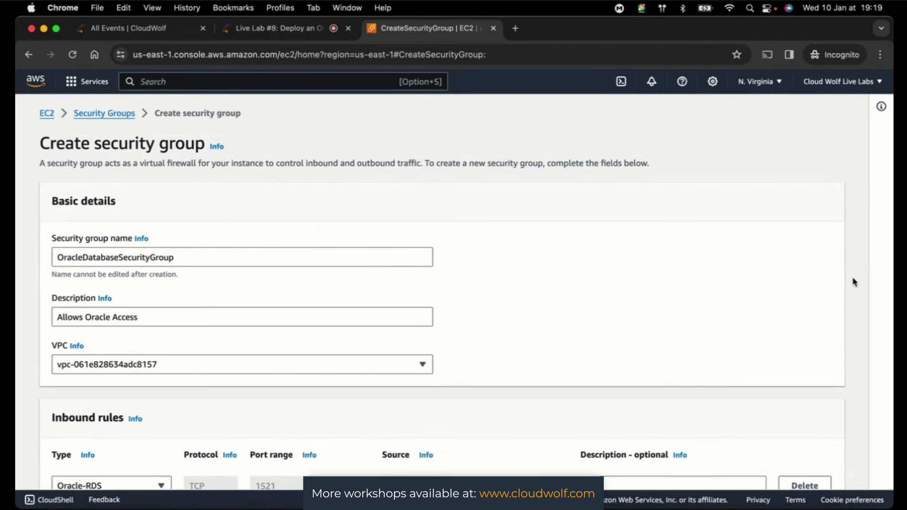
pyautogui.scroll(-6, 856, 288)
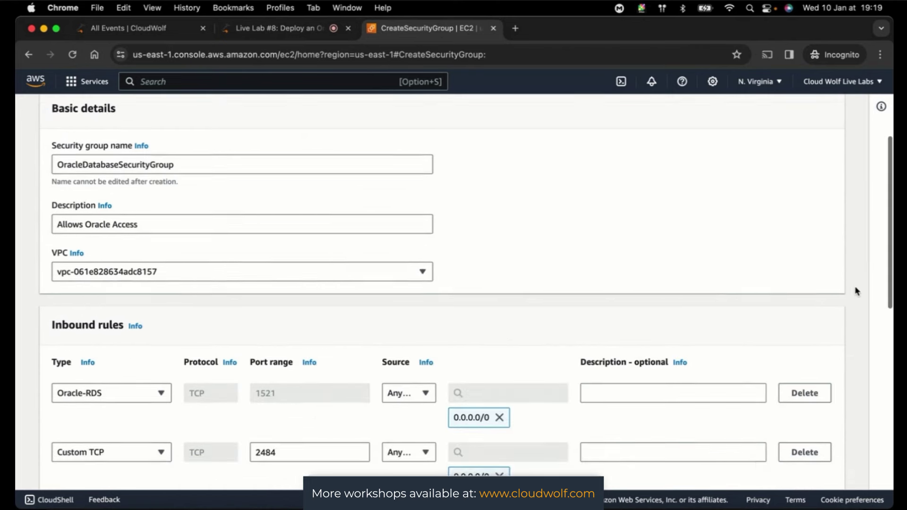
pyautogui.scroll(-1, 858, 292)
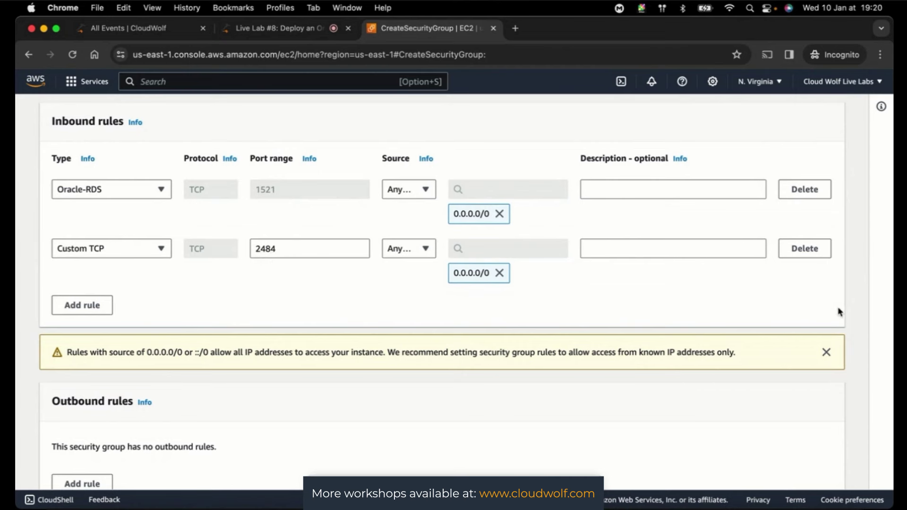
pyautogui.scroll(-5, 858, 331)
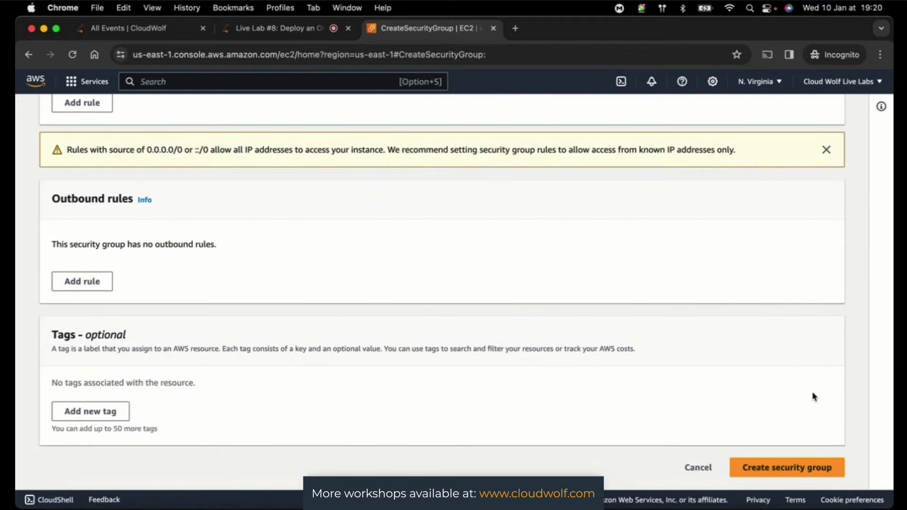
pyautogui.click(769, 472)
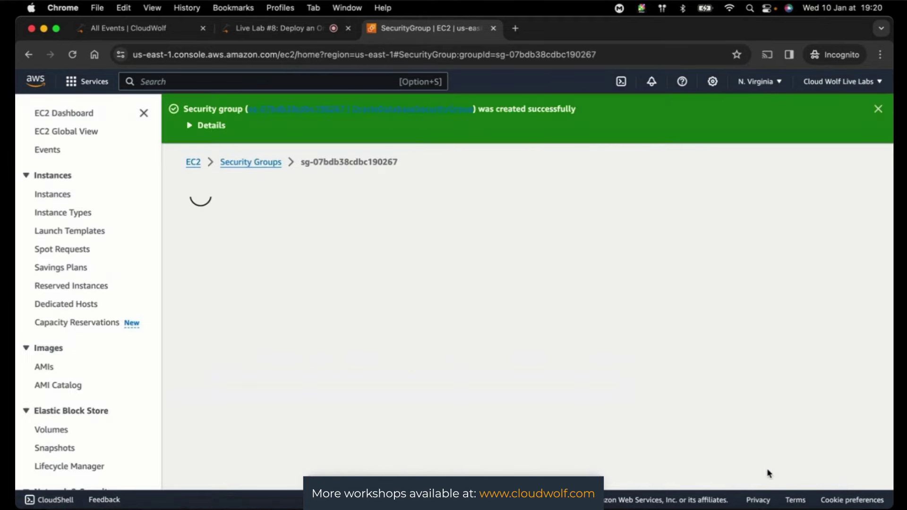
# - Review OracleDatabaseSecurityGroup's inbound rules against the live lab session instructions
pyautogui.scroll(-3, 882, 383)
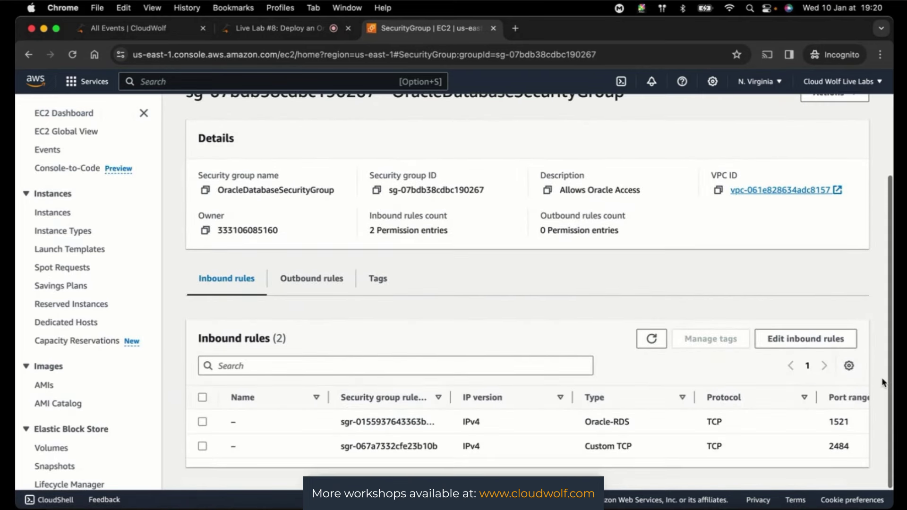
pyautogui.click(271, 31)
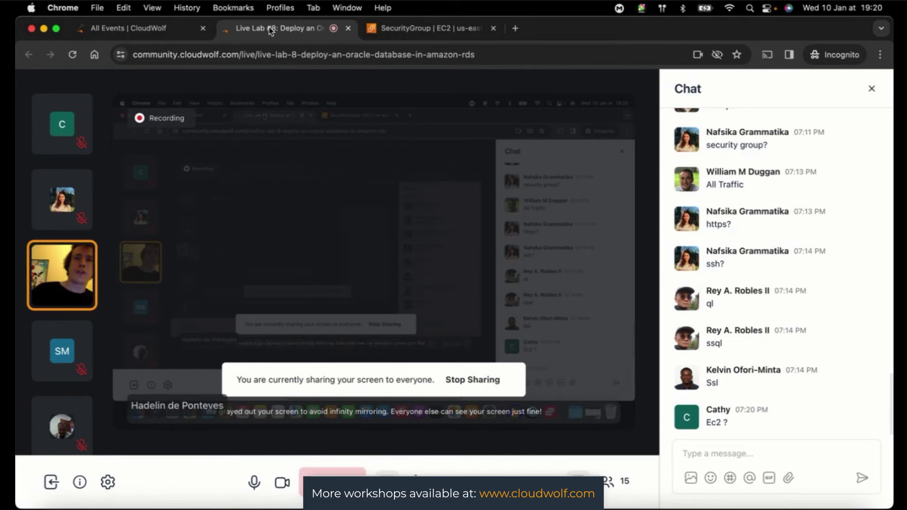
pyautogui.click(424, 31)
pyautogui.scroll(-5, 111, 333)
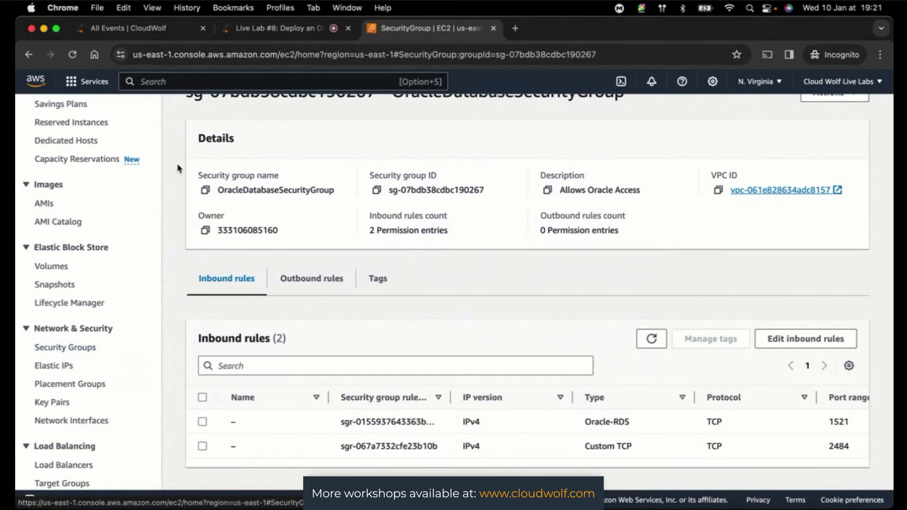
pyautogui.click(264, 28)
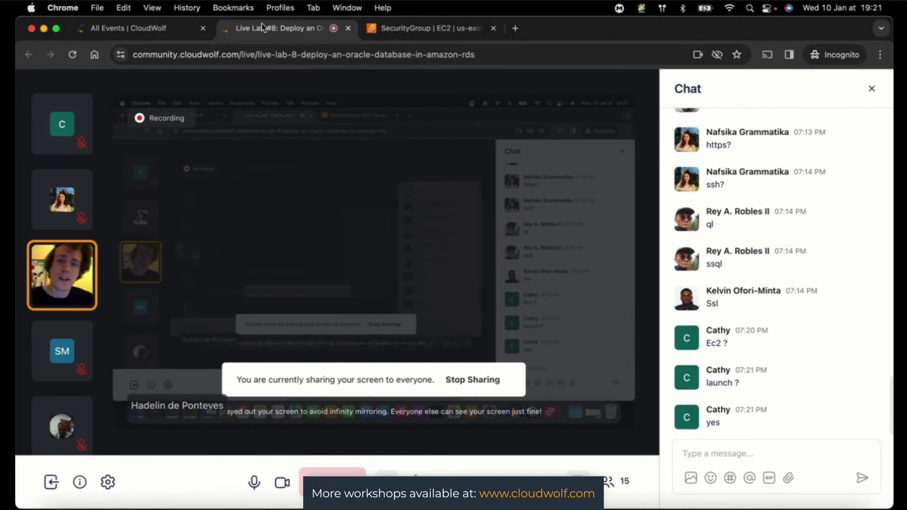
pyautogui.click(435, 28)
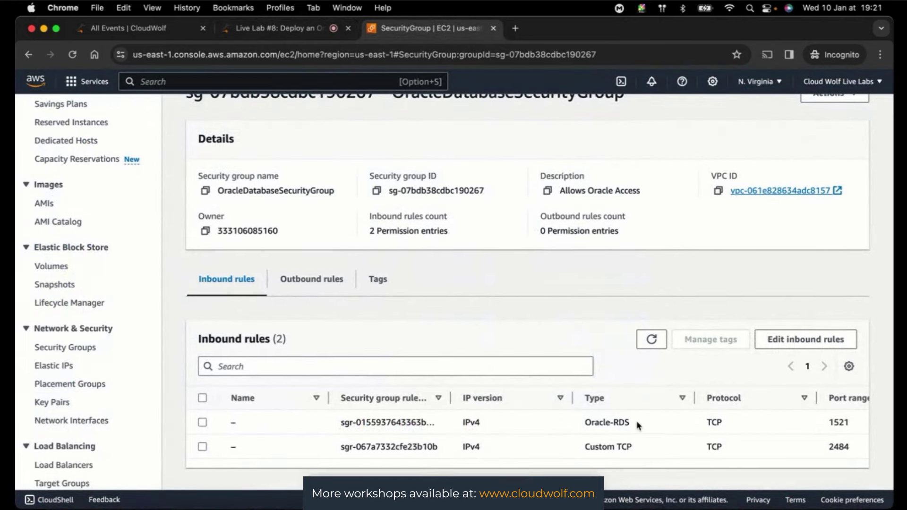
pyautogui.scroll(3, 637, 425)
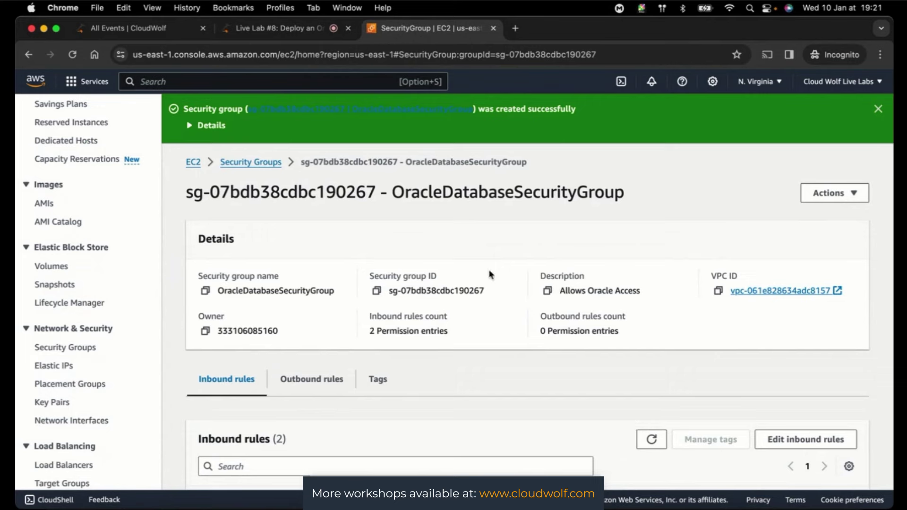
pyautogui.click(284, 32)
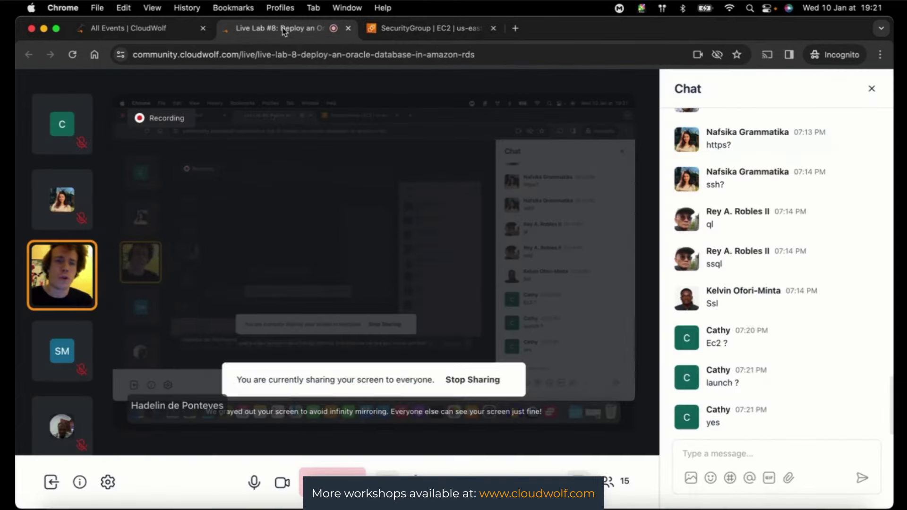
pyautogui.click(400, 29)
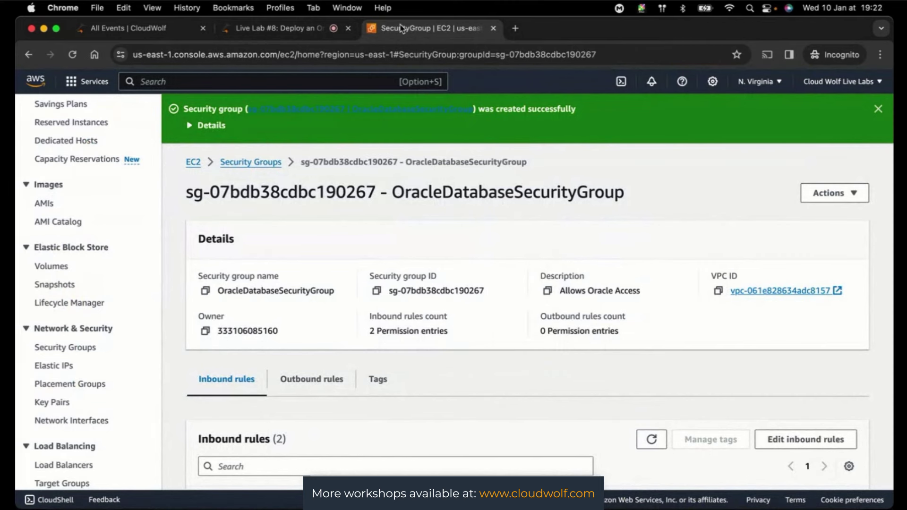
# - Go back to the Security Groups list and start a search of AWS services
pyautogui.scroll(-3, 304, 374)
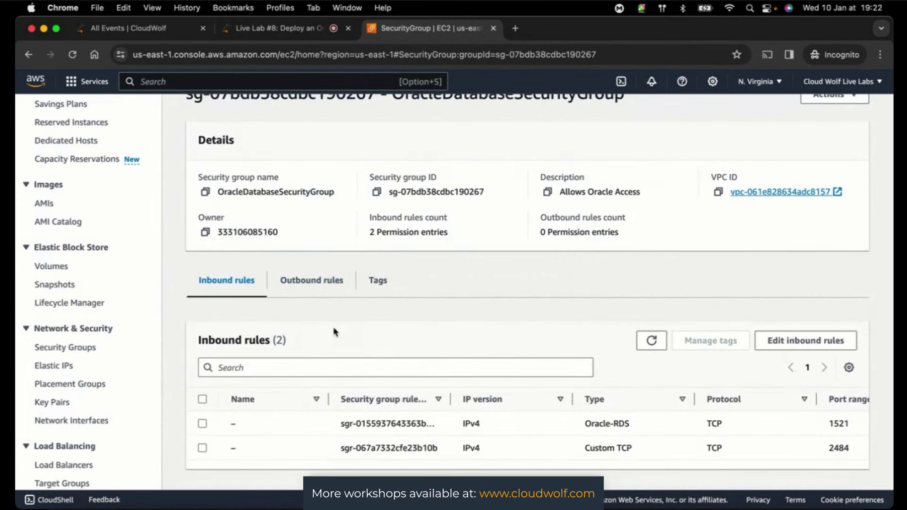
pyautogui.scroll(3, 333, 332)
pyautogui.click(256, 163)
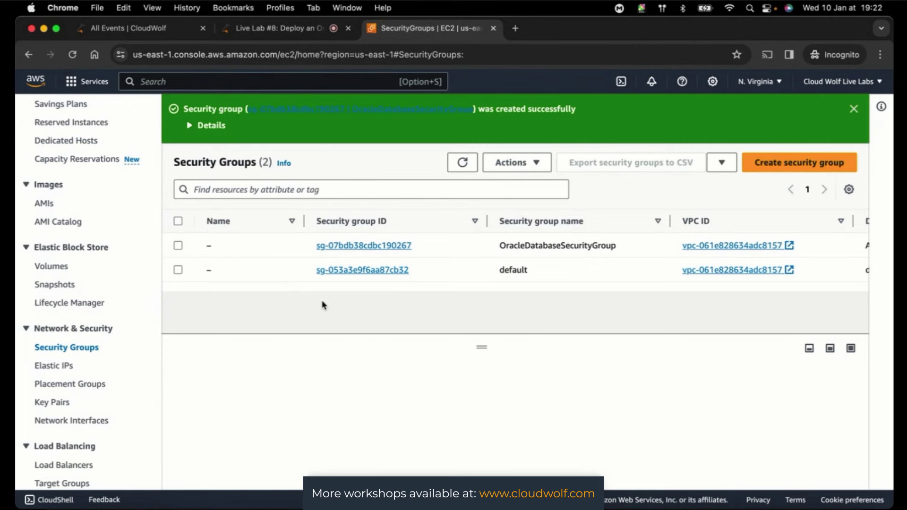
pyautogui.click(200, 85)
# - Search for RDS, open it in a new tab, and show its empty Option groups page
pyautogui.write('RDS')
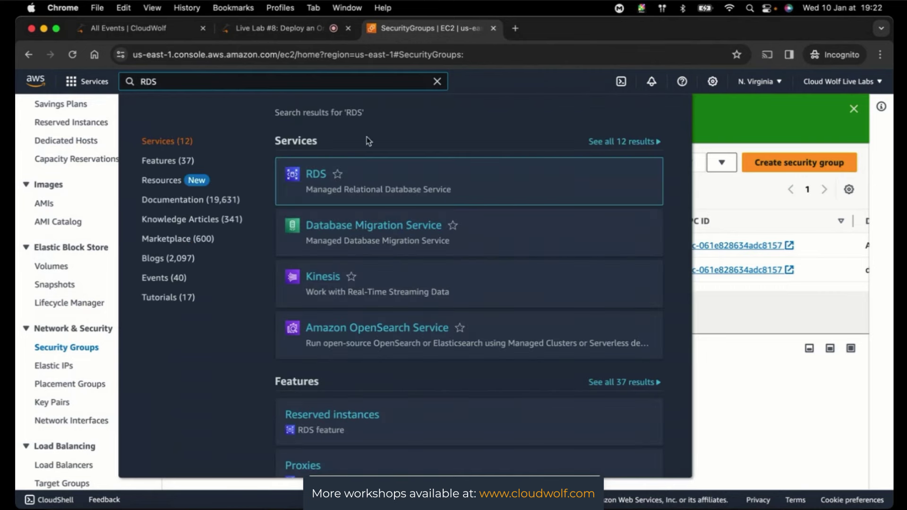
pyautogui.rightClick(310, 174)
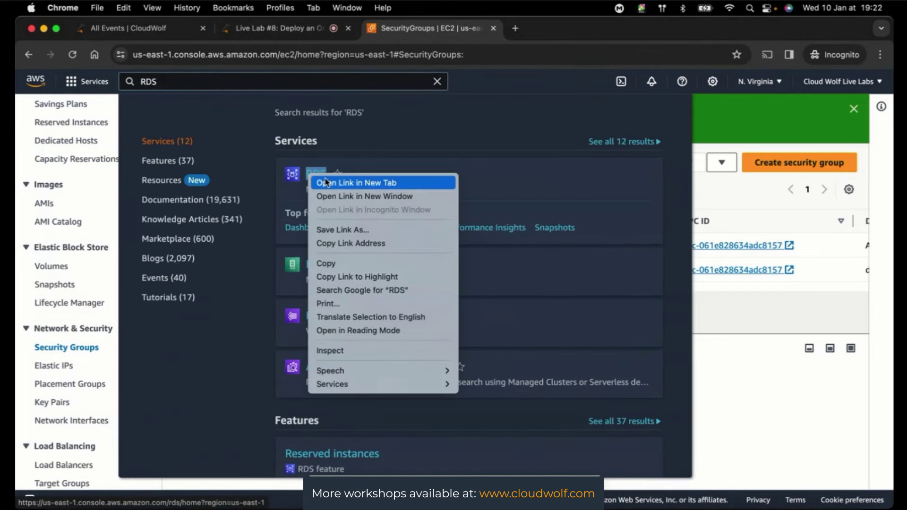
pyautogui.click(327, 183)
pyautogui.click(544, 28)
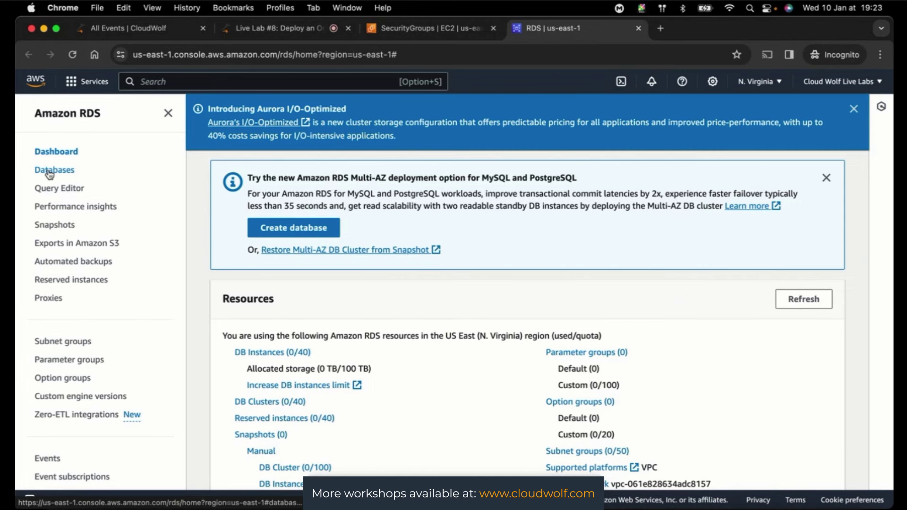
pyautogui.click(56, 380)
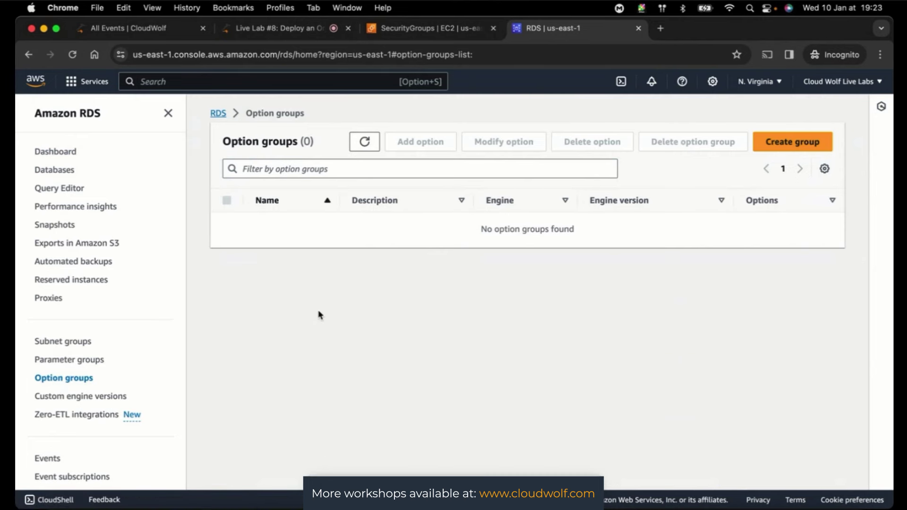
# - Fill in a new option group named SSLOptionGroup for engine oracle-ee, major version 19
pyautogui.click(787, 146)
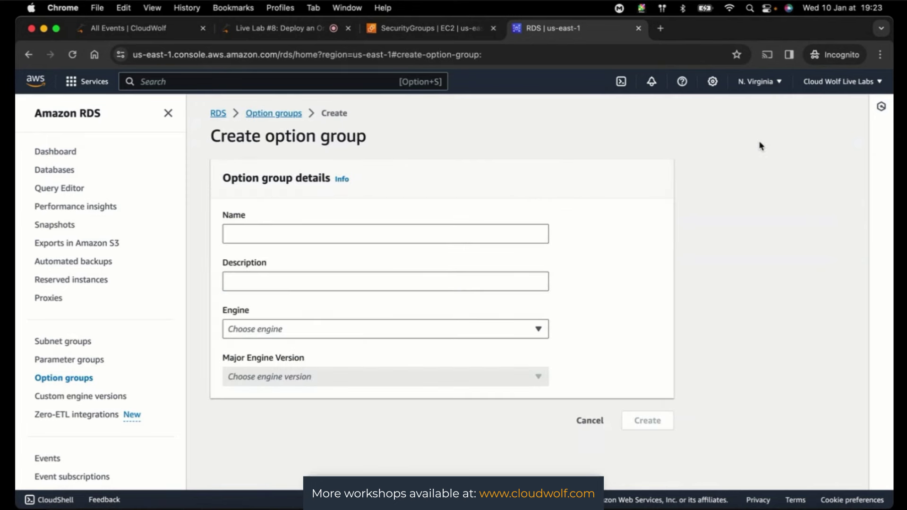
pyautogui.click(395, 236)
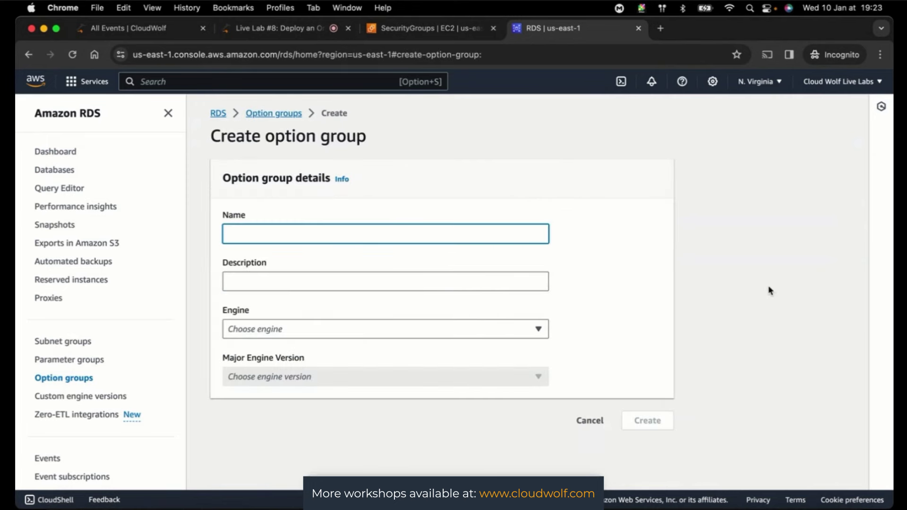
pyautogui.write('SSLOptionGroup')
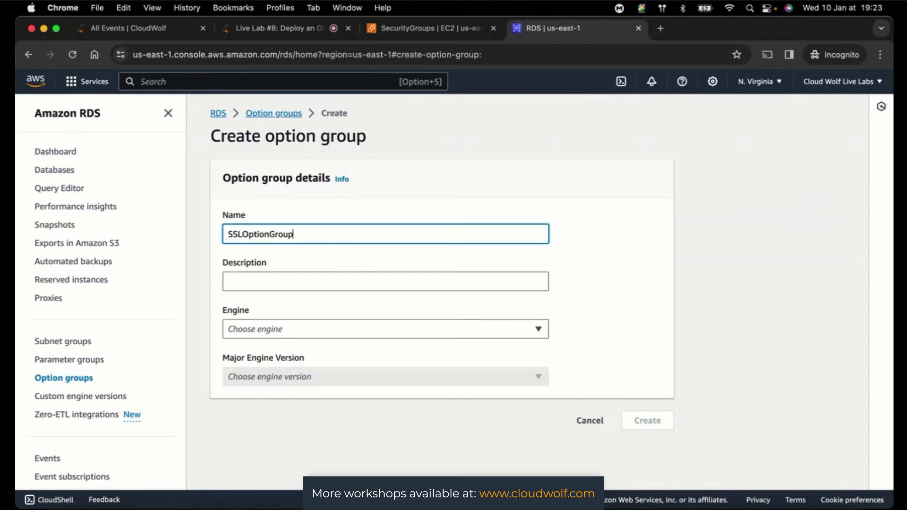
pyautogui.click(337, 281)
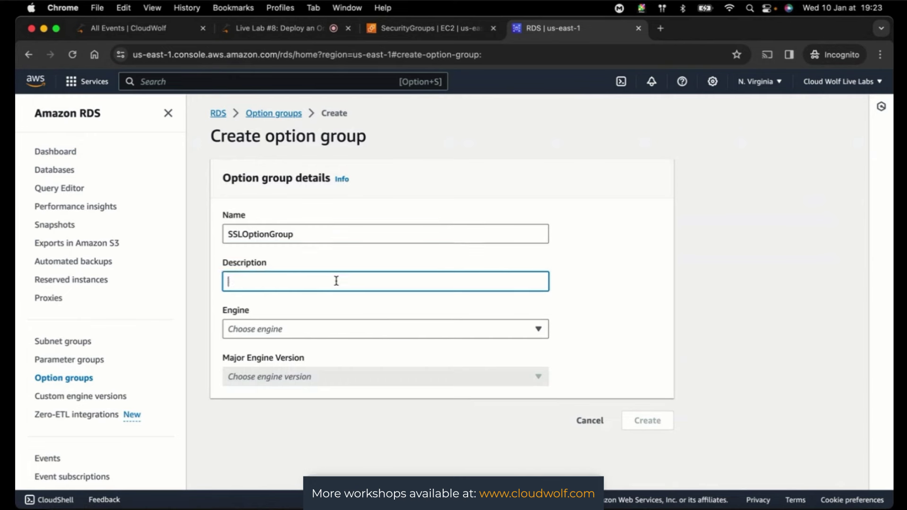
pyautogui.write('Allows SSL for ou')
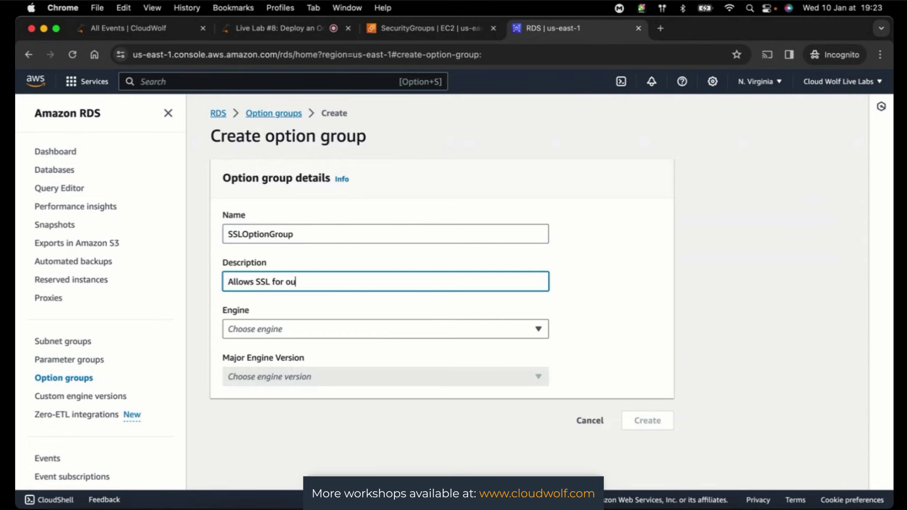
pyautogui.write('r Oracle Database')
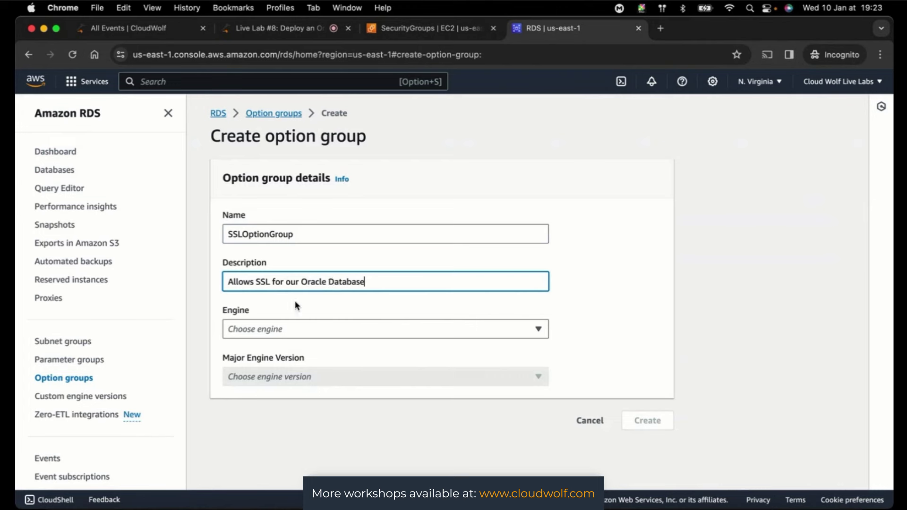
pyautogui.click(279, 326)
pyautogui.scroll(-1, 328, 225)
pyautogui.scroll(1, 330, 225)
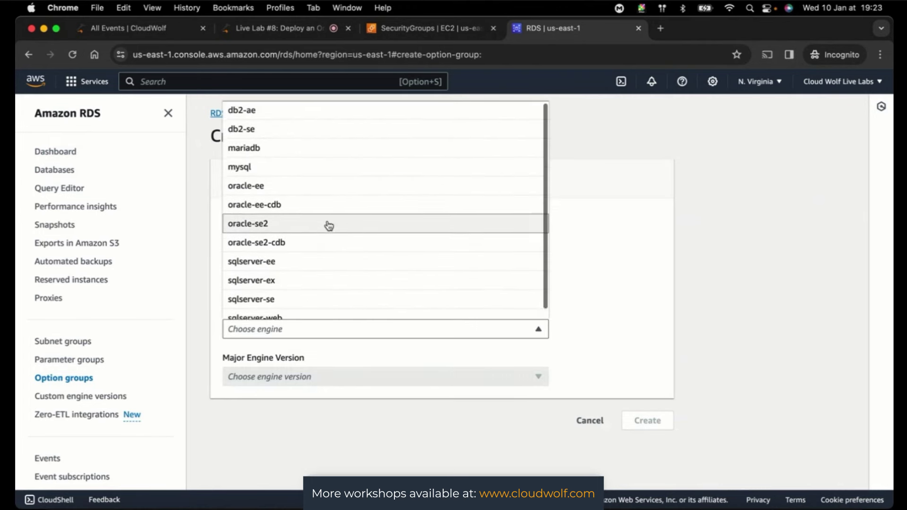
pyautogui.click(268, 191)
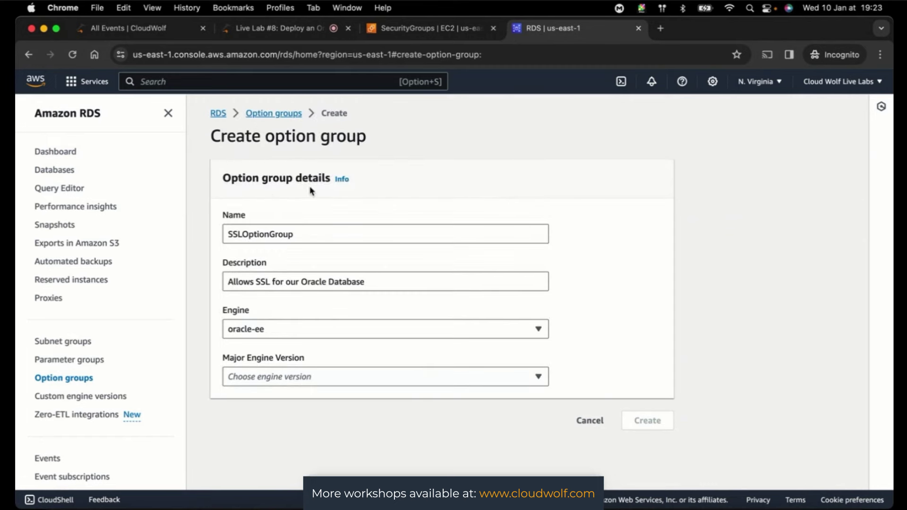
pyautogui.click(395, 376)
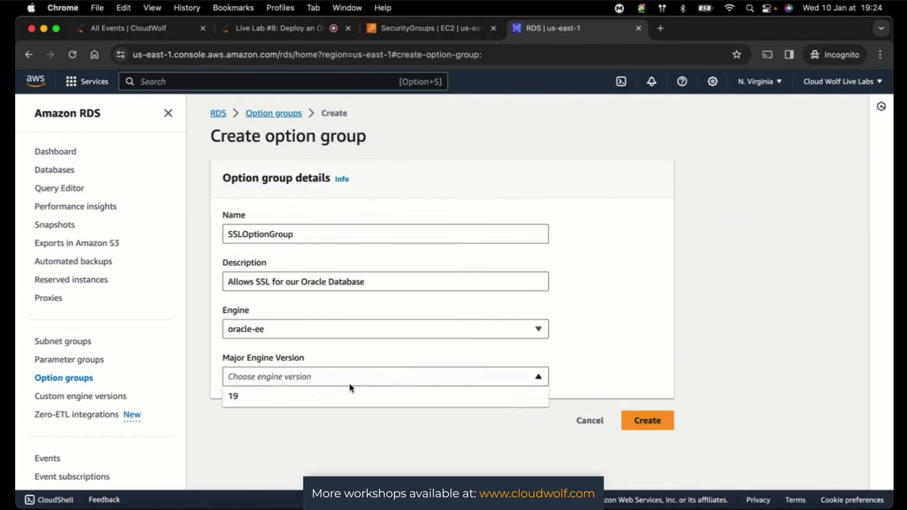
pyautogui.click(310, 397)
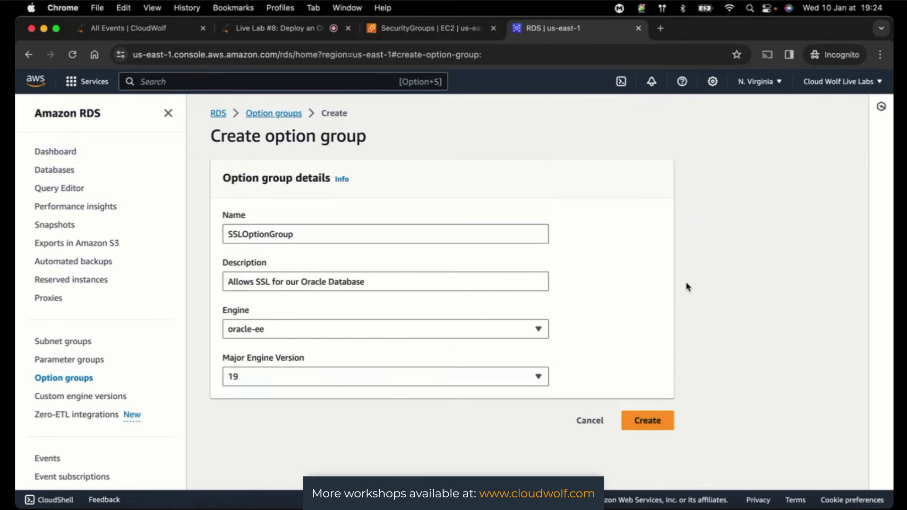
# - Change the description to 'Allows SSL Connection to our Oracle Database' and create the group
pyautogui.press('super+2')
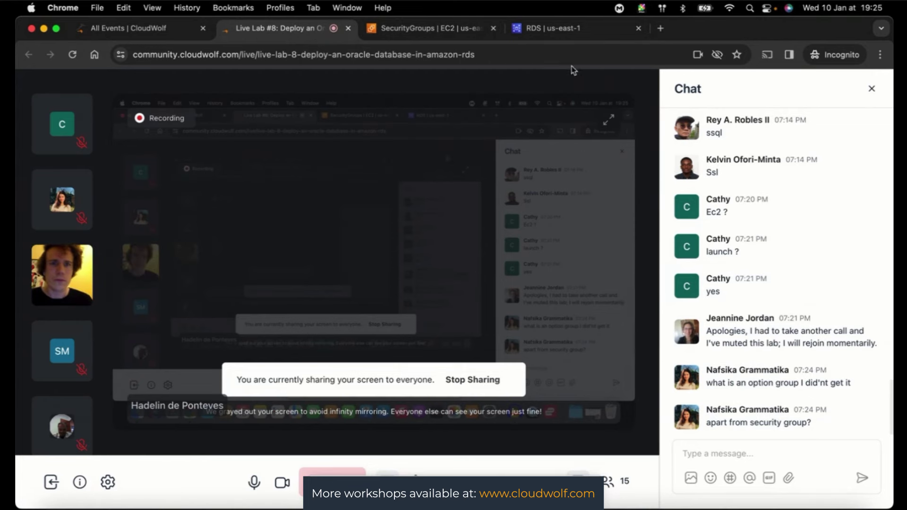
pyautogui.click(543, 29)
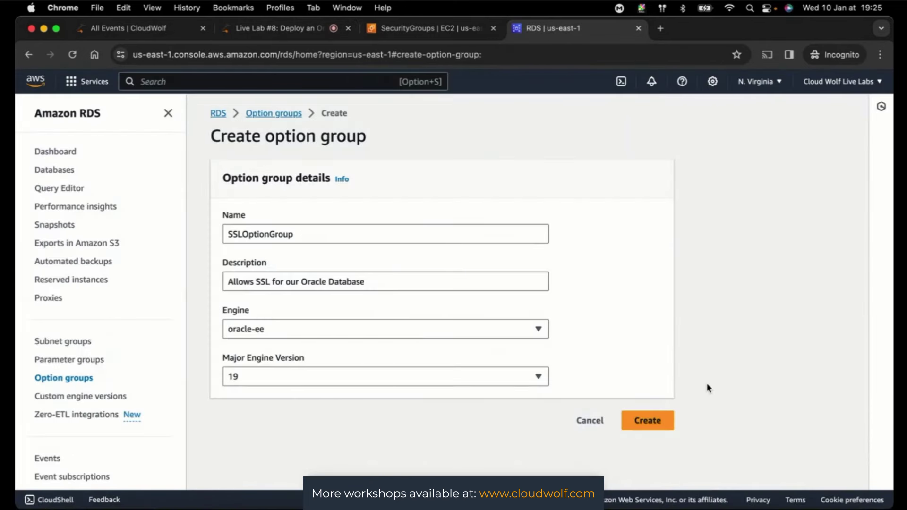
pyautogui.click(270, 281)
pyautogui.write('Con')
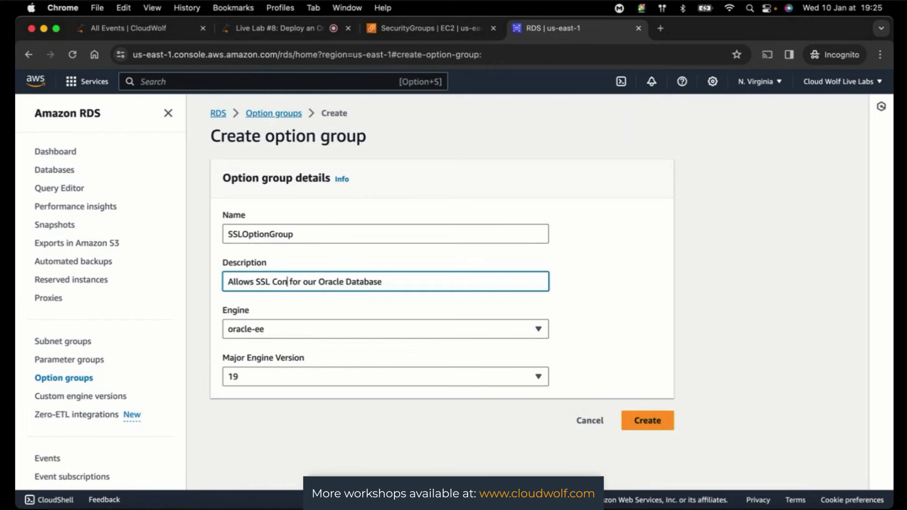
pyautogui.write('nection')
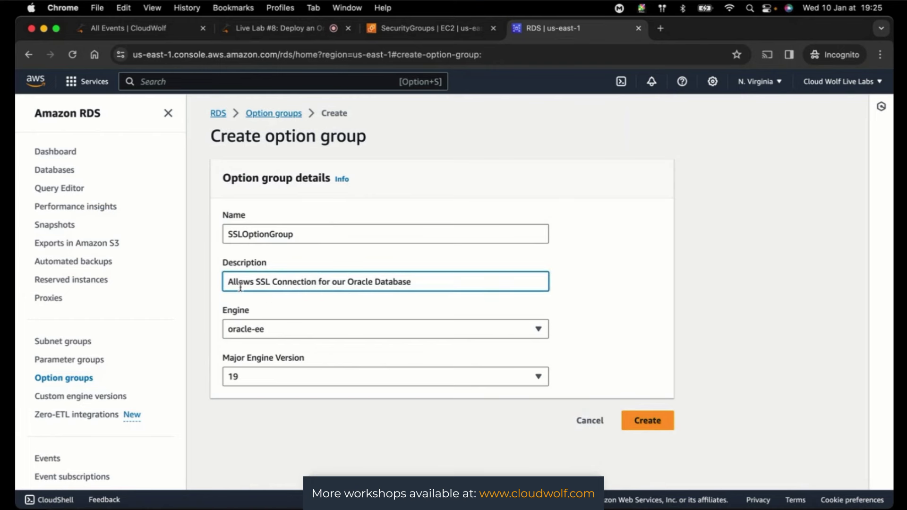
pyautogui.doubleClick(324, 282)
pyautogui.write('to')
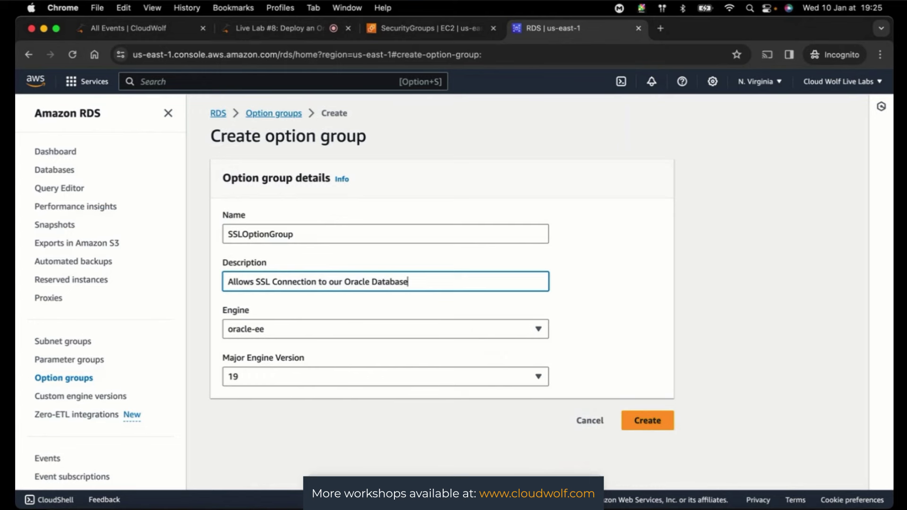
pyautogui.click(665, 258)
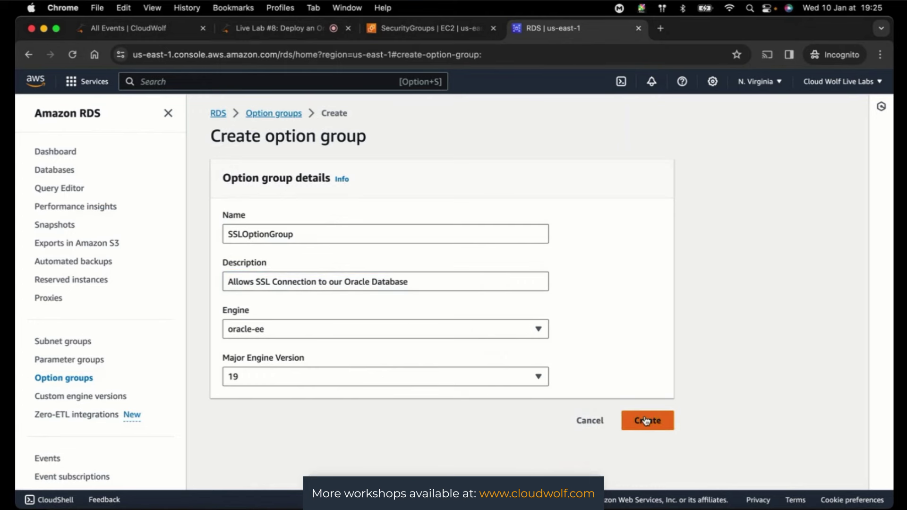
pyautogui.click(646, 420)
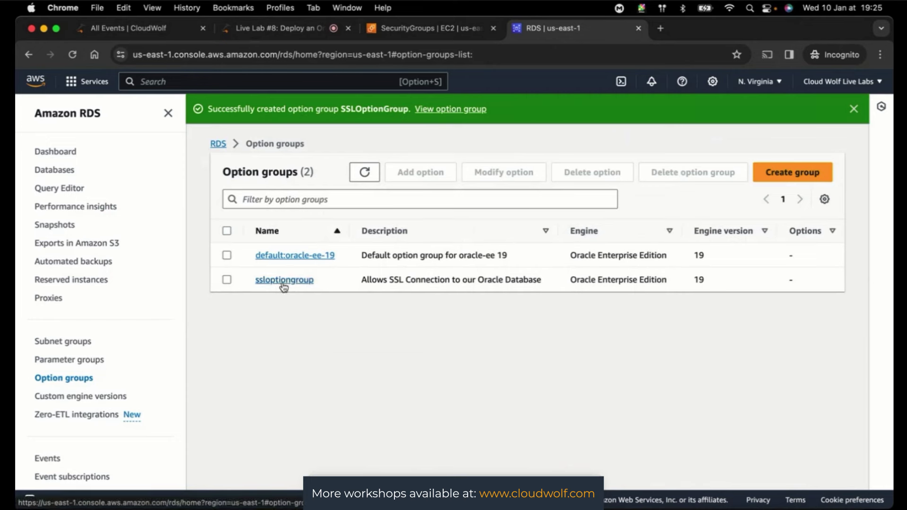
# - Start adding an option to ssloptiongroup and choose SSL
pyautogui.click(227, 280)
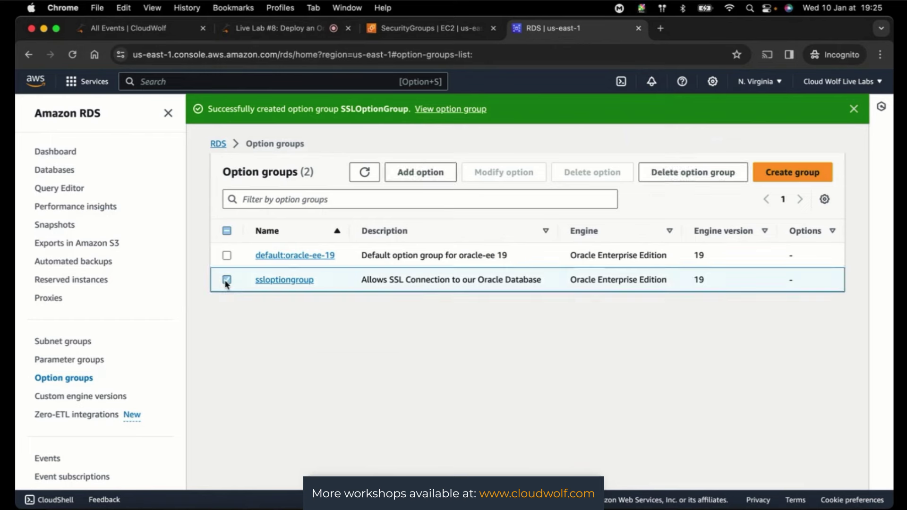
pyautogui.click(420, 175)
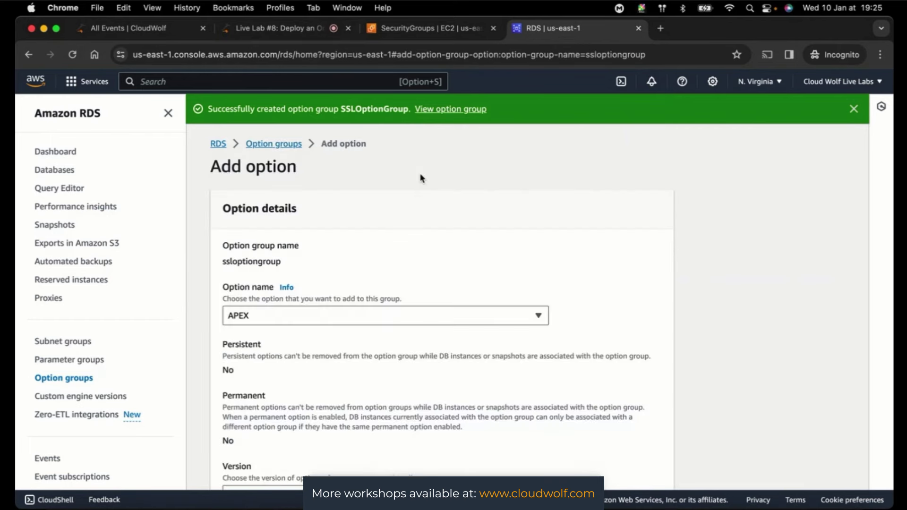
pyautogui.click(469, 320)
pyautogui.scroll(-3, 442, 280)
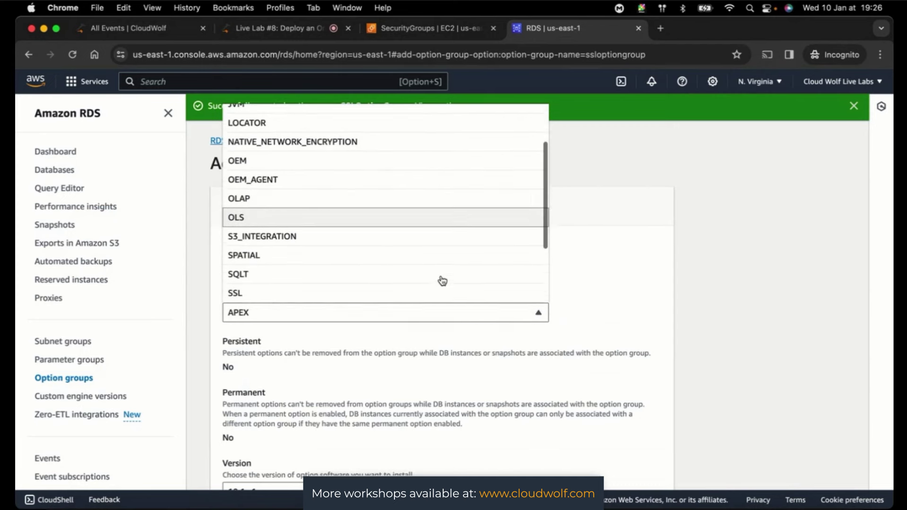
pyautogui.scroll(-2, 442, 281)
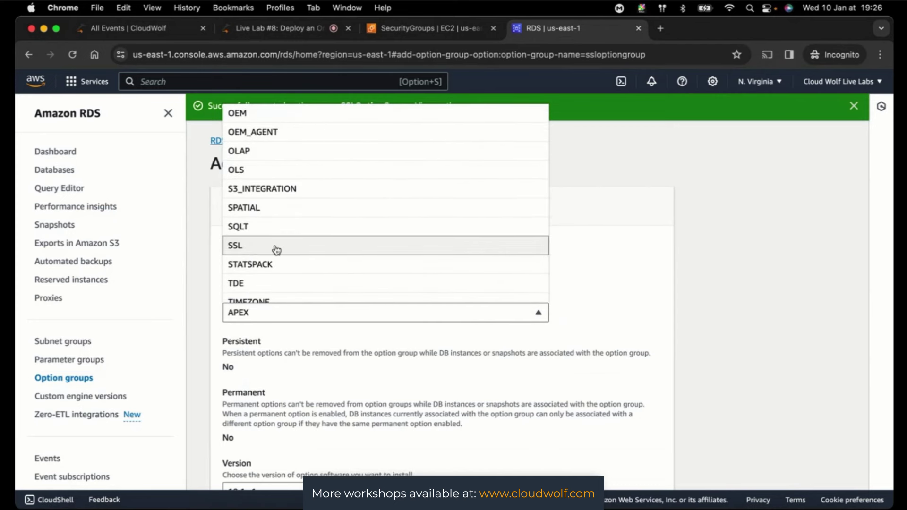
pyautogui.click(276, 246)
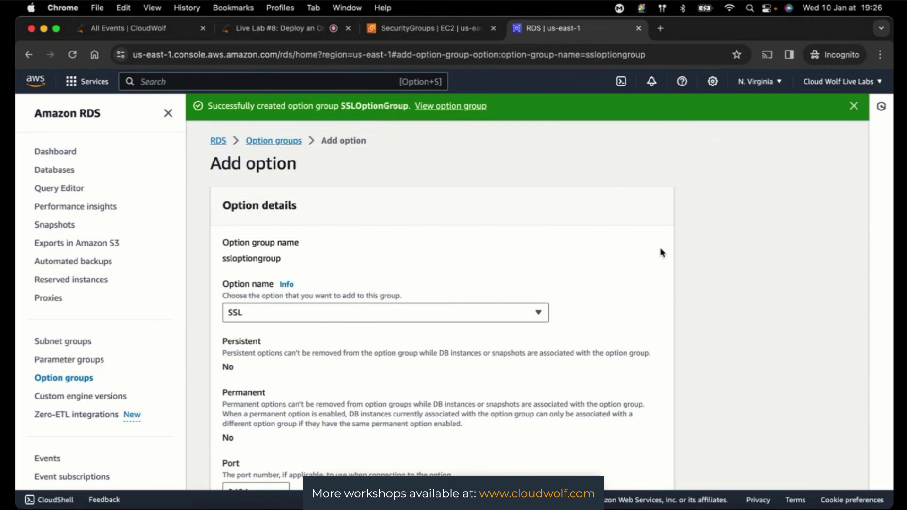
# - Confirm SSL is selected and open the security groups list for port 2484
pyautogui.click(263, 313)
pyautogui.scroll(-5, 322, 224)
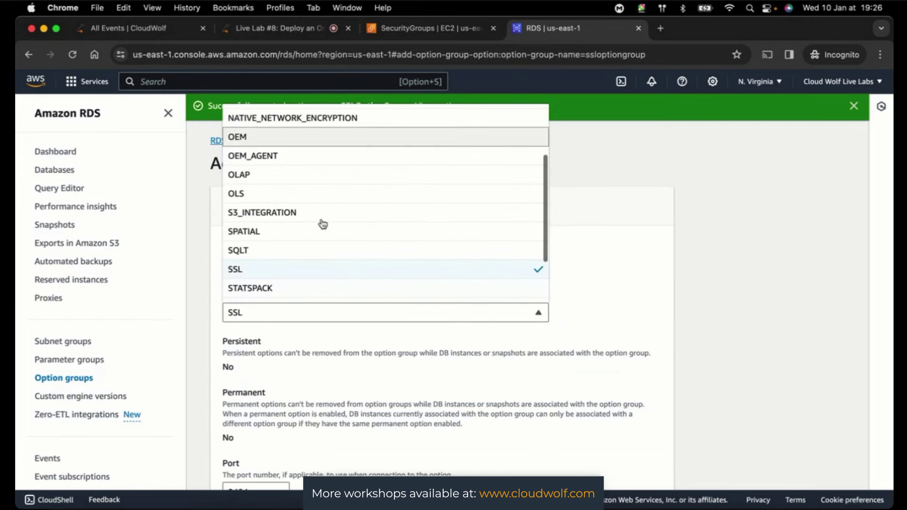
pyautogui.scroll(5, 321, 225)
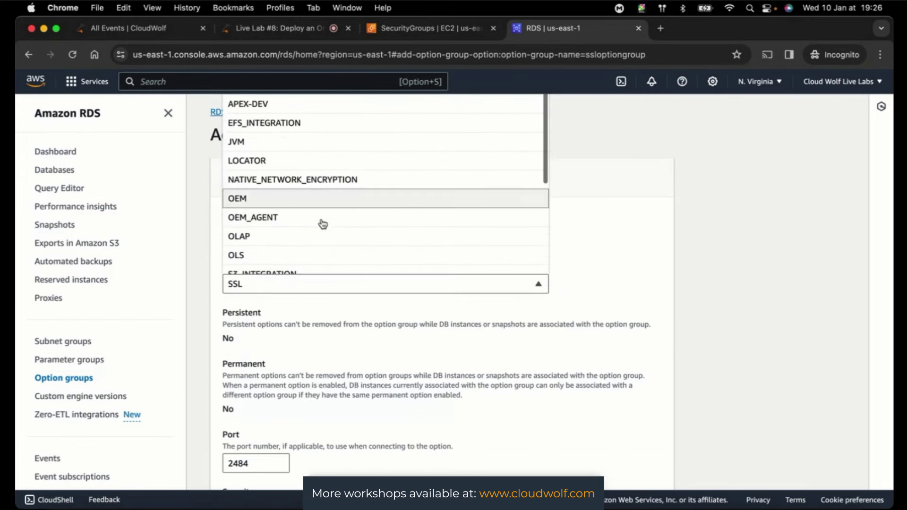
pyautogui.scroll(2, 596, 274)
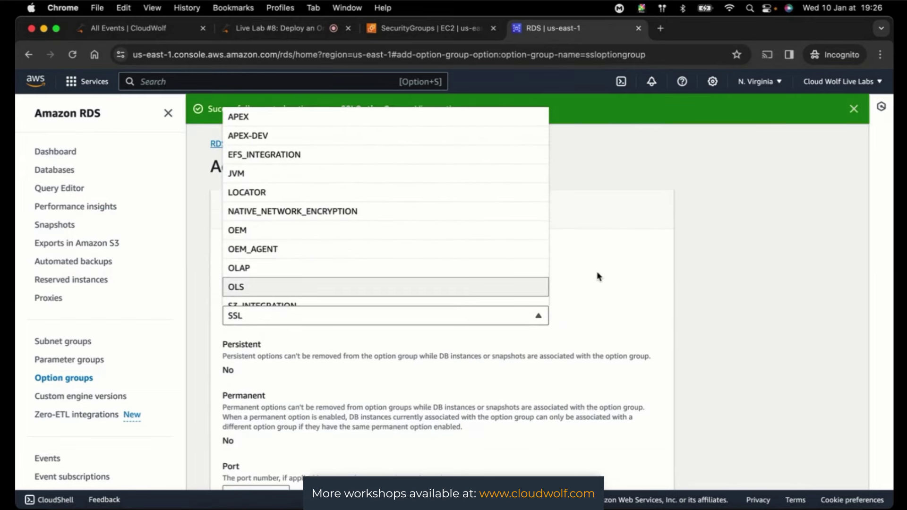
pyautogui.click(649, 268)
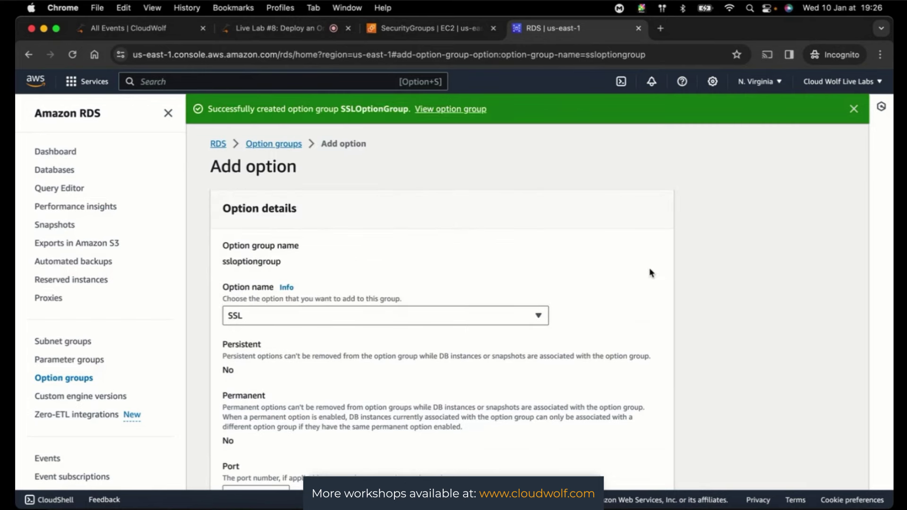
pyautogui.scroll(-5, 696, 283)
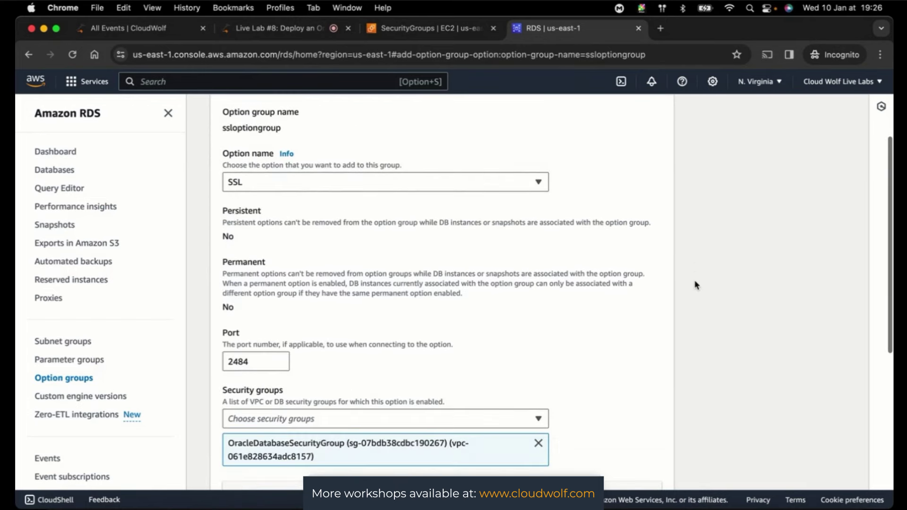
pyautogui.scroll(-1, 695, 286)
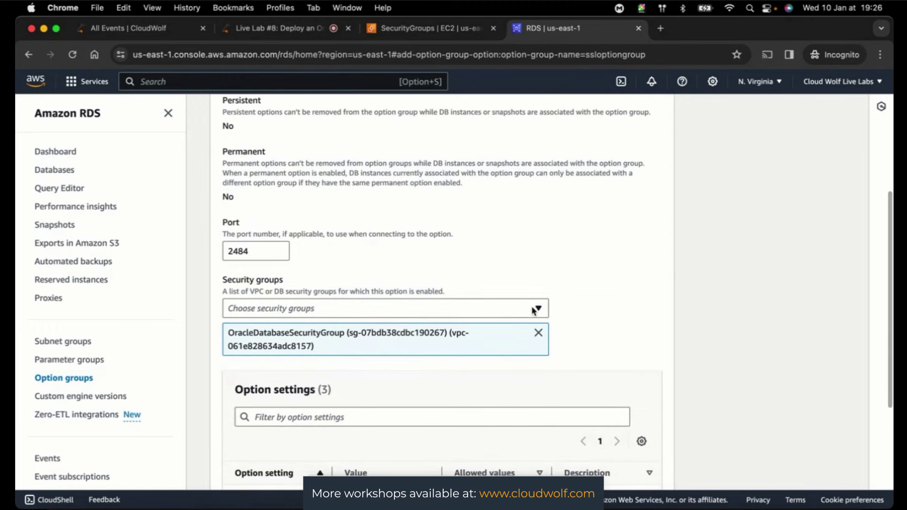
pyautogui.click(229, 344)
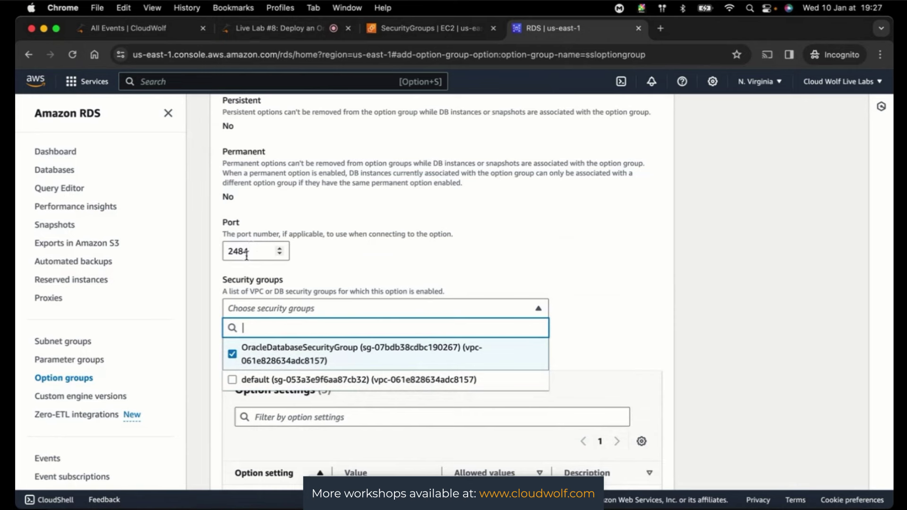
# - Add the default security group alongside OracleDatabaseSecurityGroup and set Apply immediately to Yes
pyautogui.click(328, 261)
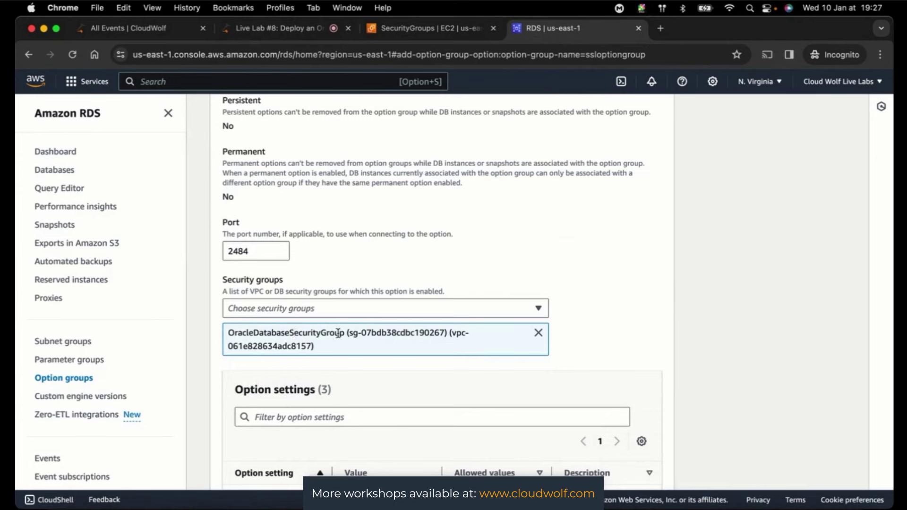
pyautogui.click(363, 314)
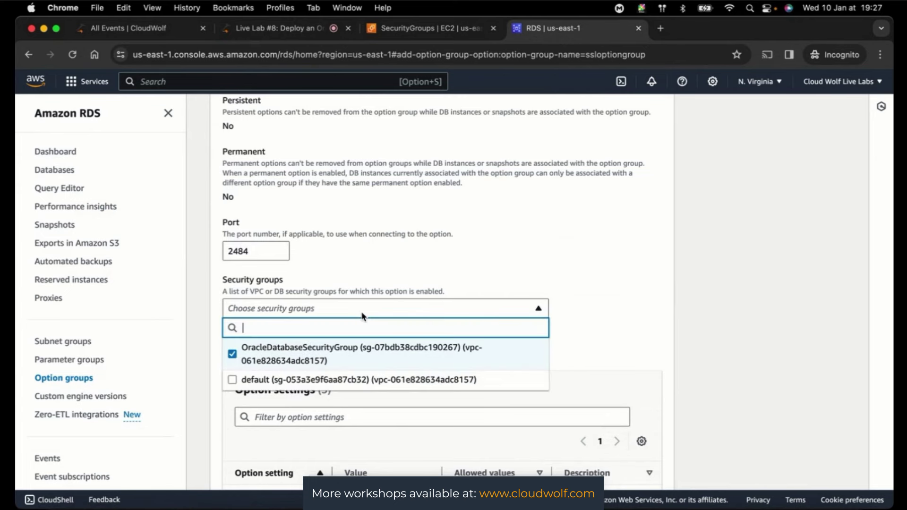
pyautogui.click(242, 381)
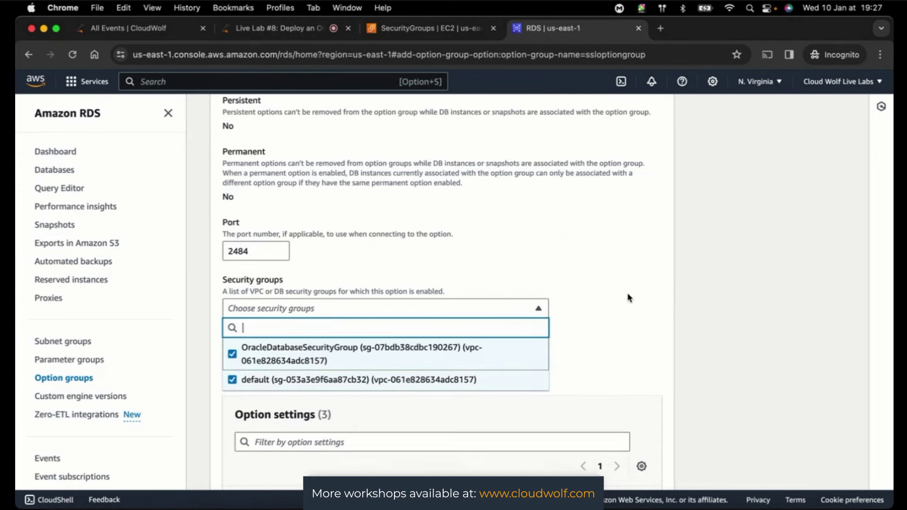
pyautogui.click(717, 319)
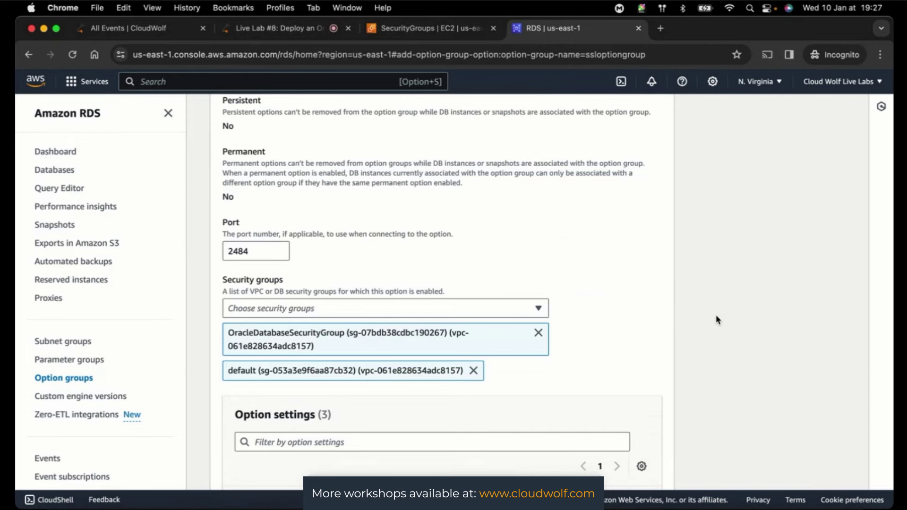
pyautogui.scroll(-5, 717, 319)
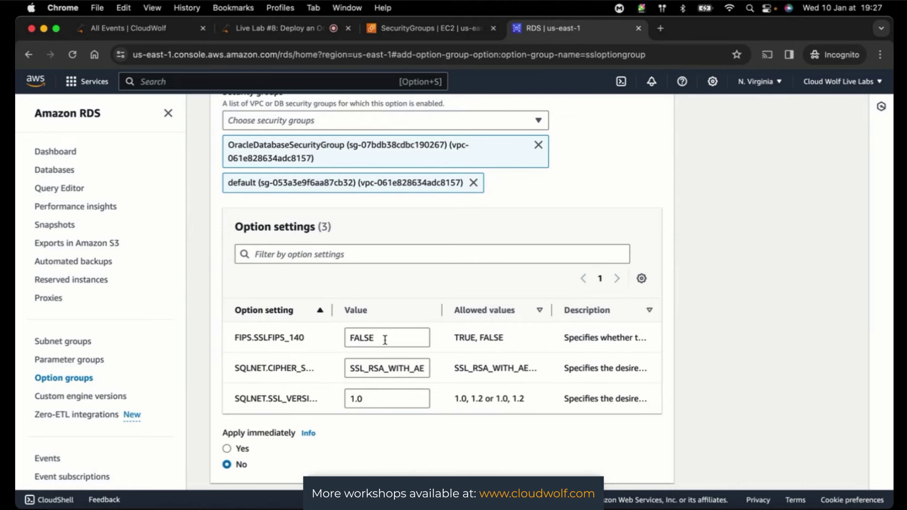
pyautogui.click(227, 449)
# - Review the SSL option settings against the live lab session instructions
pyautogui.scroll(-2, 722, 377)
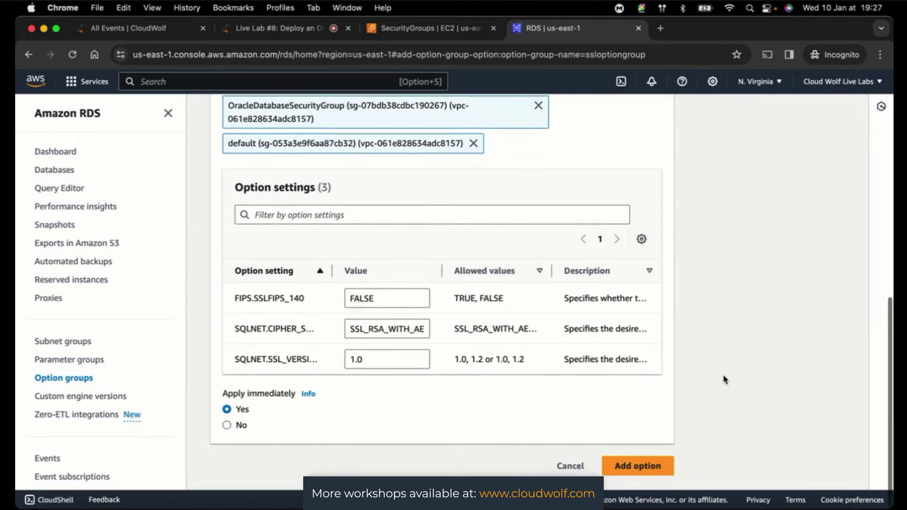
pyautogui.scroll(4, 723, 377)
pyautogui.scroll(8, 724, 376)
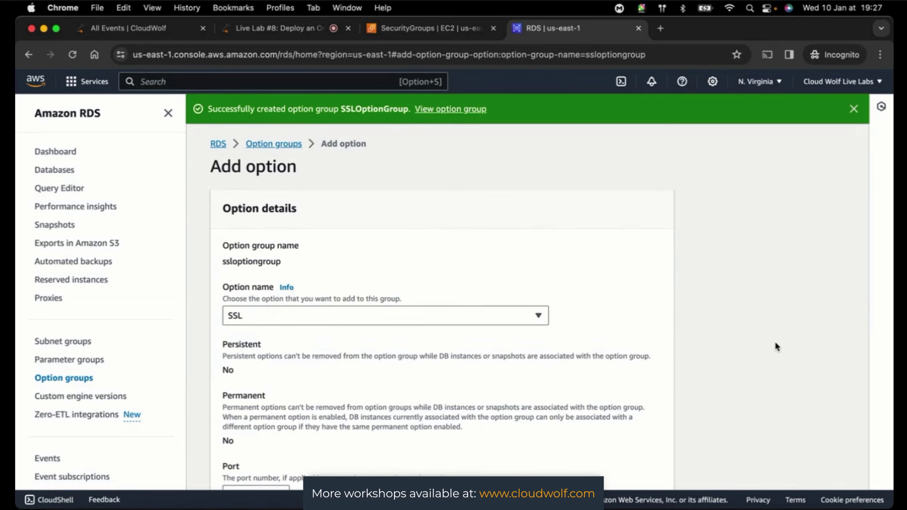
pyautogui.scroll(-5, 775, 347)
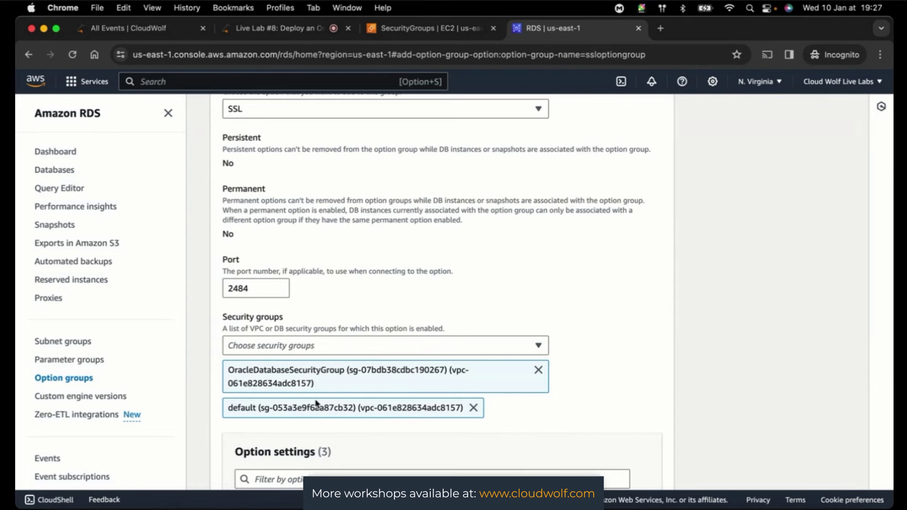
pyautogui.scroll(-5, 743, 388)
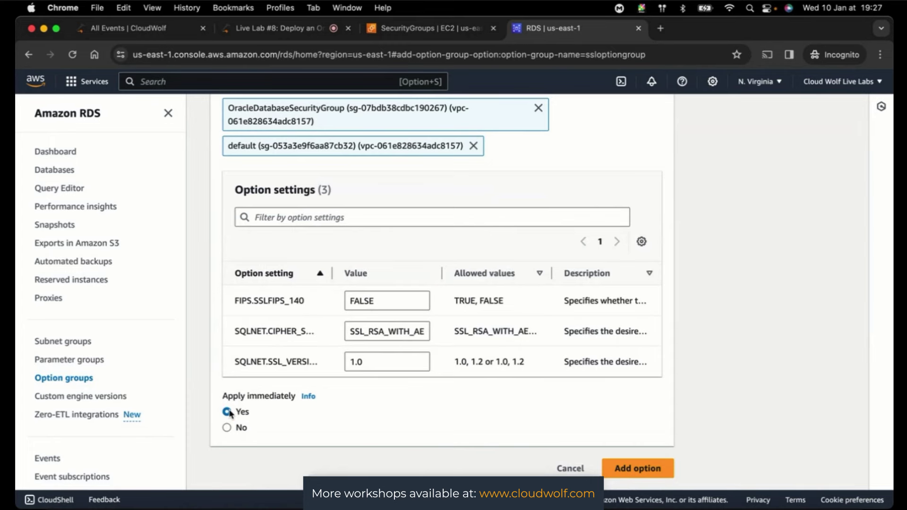
pyautogui.click(279, 28)
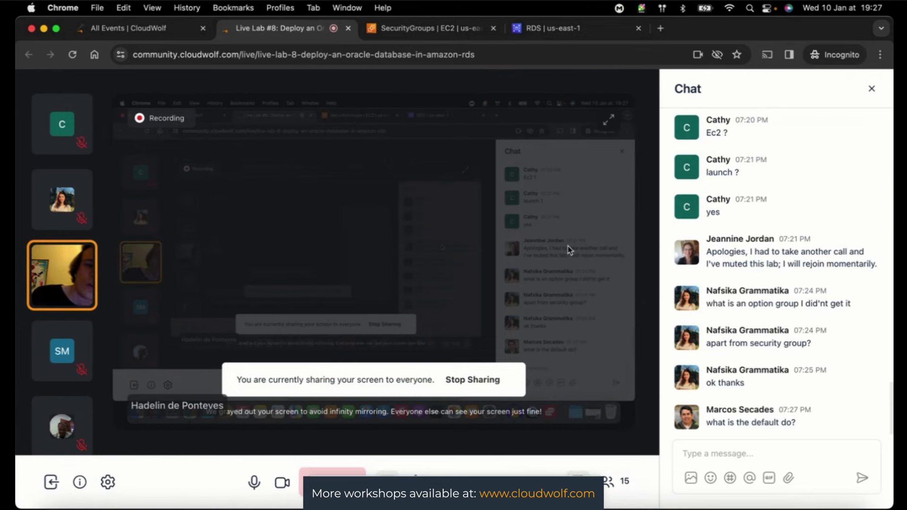
pyautogui.click(565, 34)
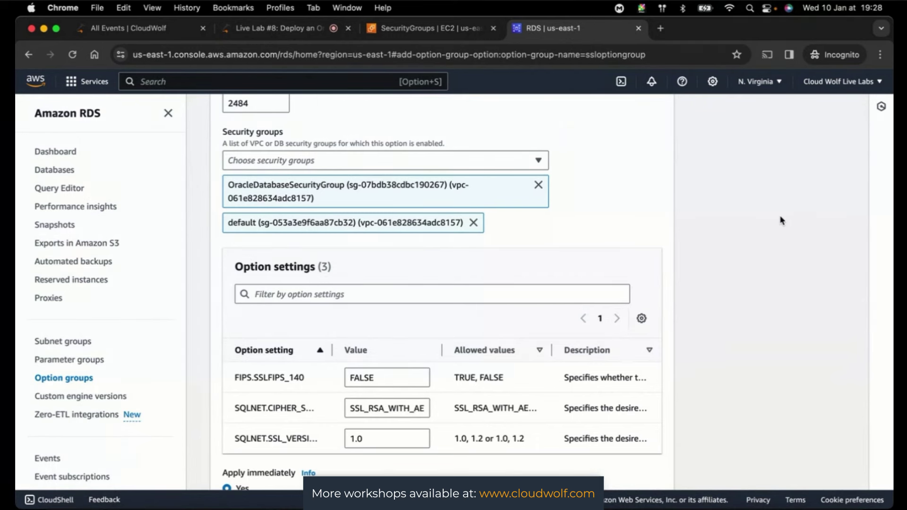
pyautogui.scroll(3, 781, 220)
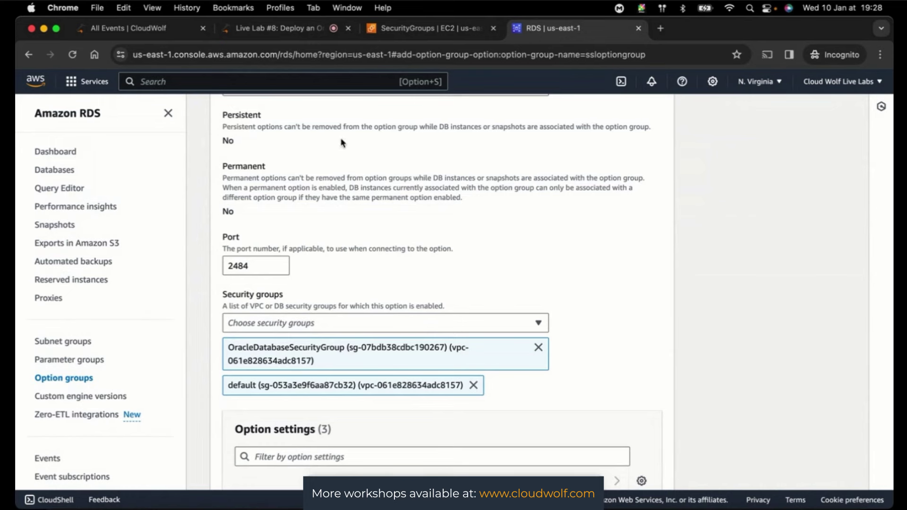
pyautogui.click(277, 32)
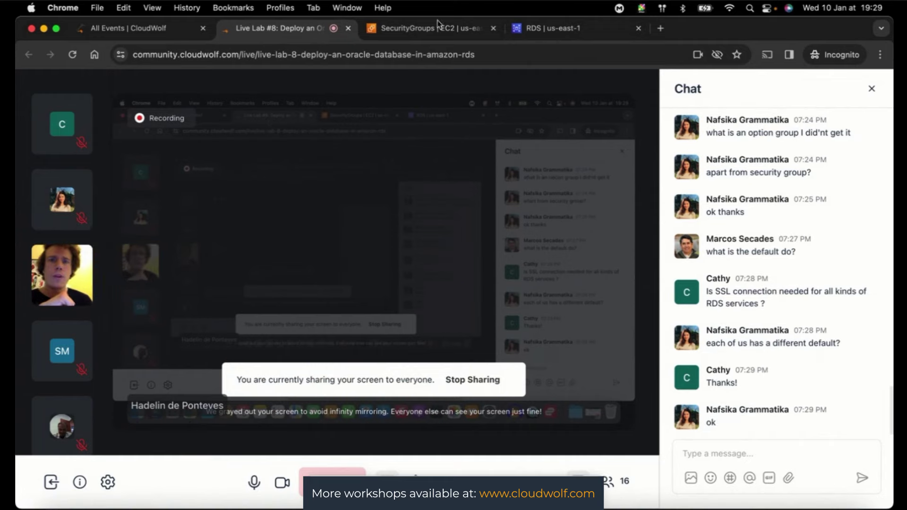
pyautogui.click(552, 29)
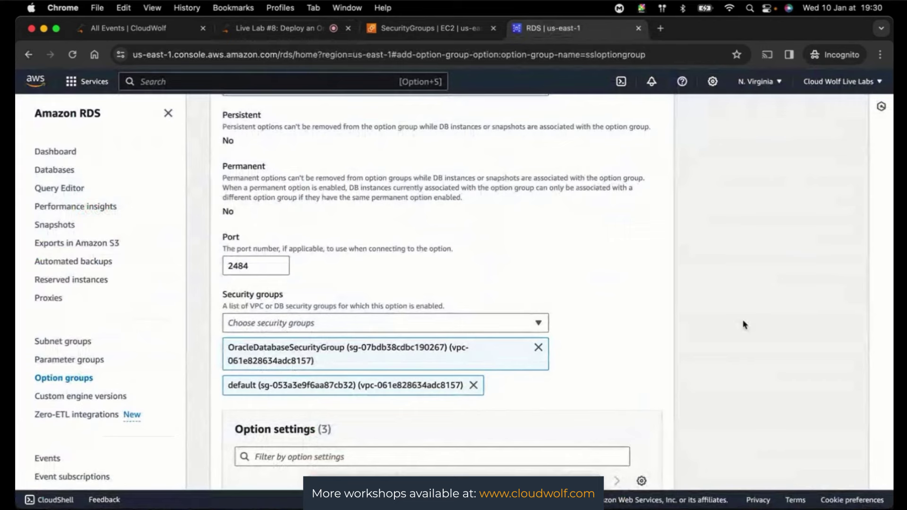
pyautogui.scroll(-5, 745, 325)
pyautogui.scroll(-2, 744, 325)
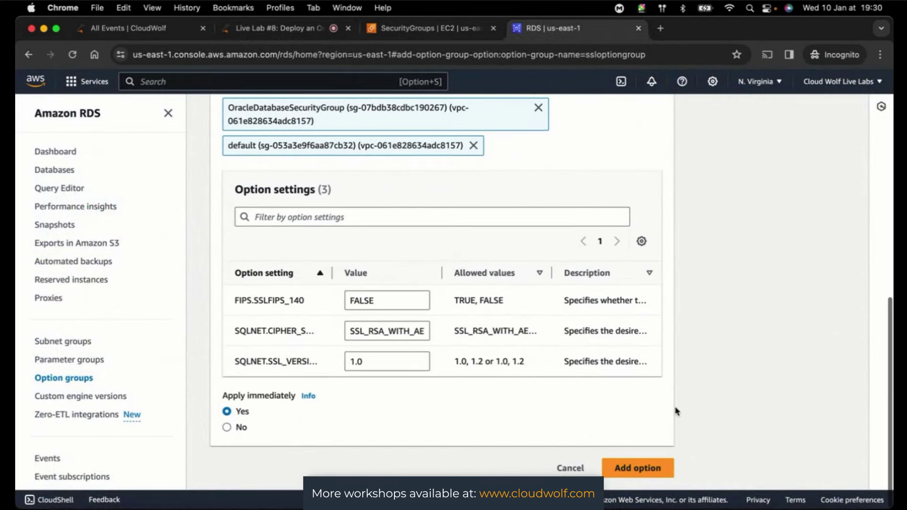
# - Add the SSL option, verify it on ssloptiongroup, then go to Parameter groups
pyautogui.click(628, 468)
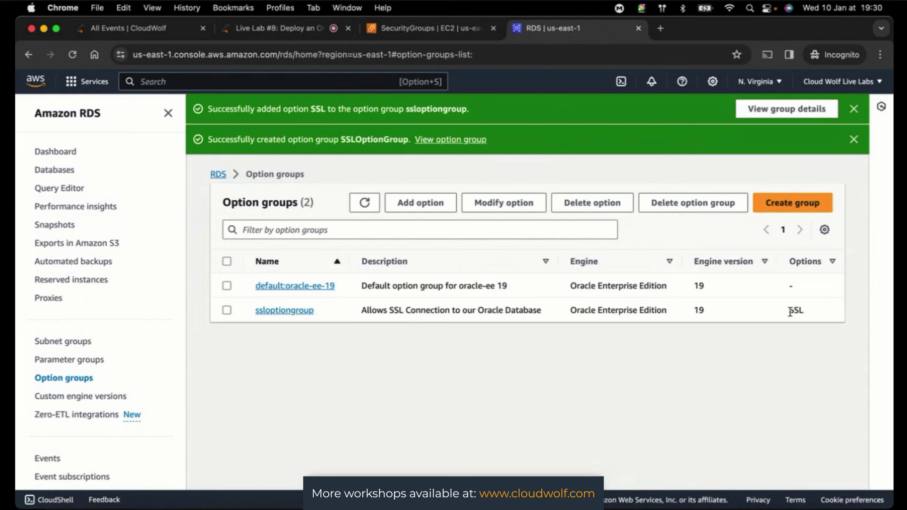
pyautogui.moveTo(790, 313); pyautogui.dragTo(814, 311)
pyautogui.click(69, 361)
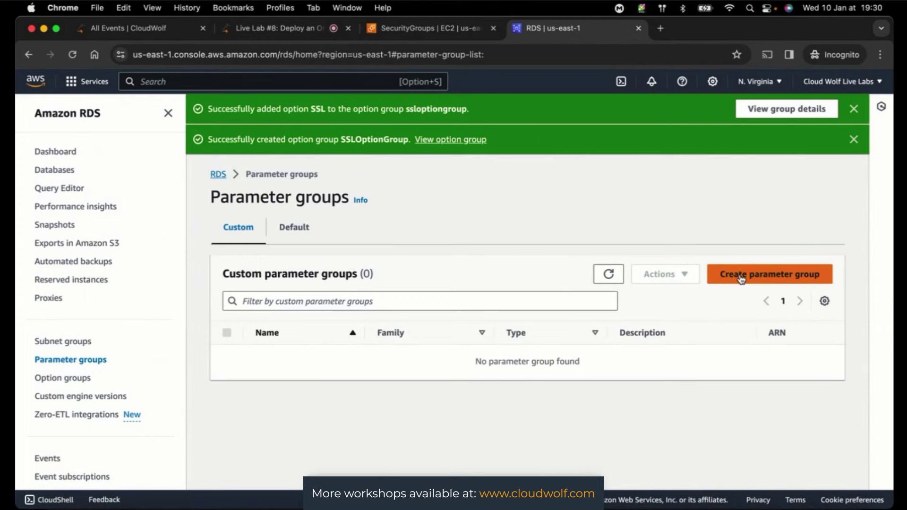
# - Begin creating a new DB parameter group from the Parameter groups page
pyautogui.click(741, 279)
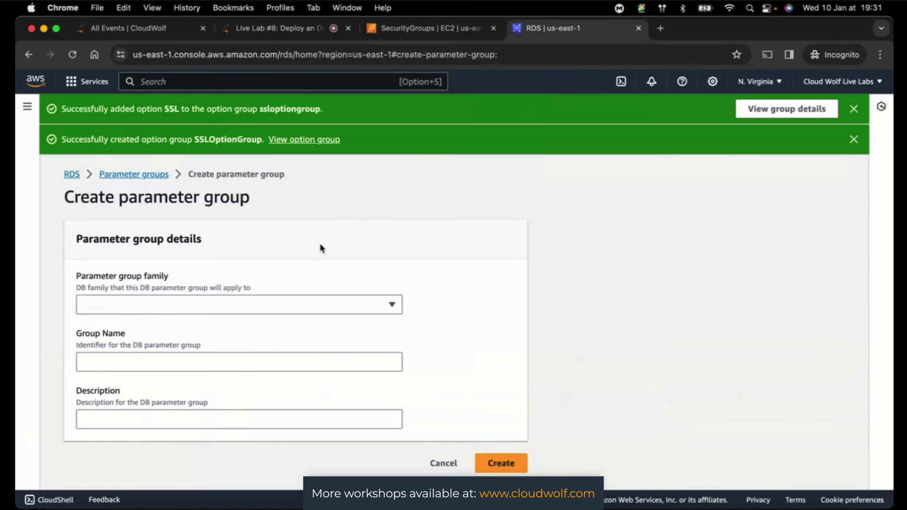
# - Choose the oracle-ee-19 family and name the group OracleDatabaseParameterGroup
pyautogui.click(225, 303)
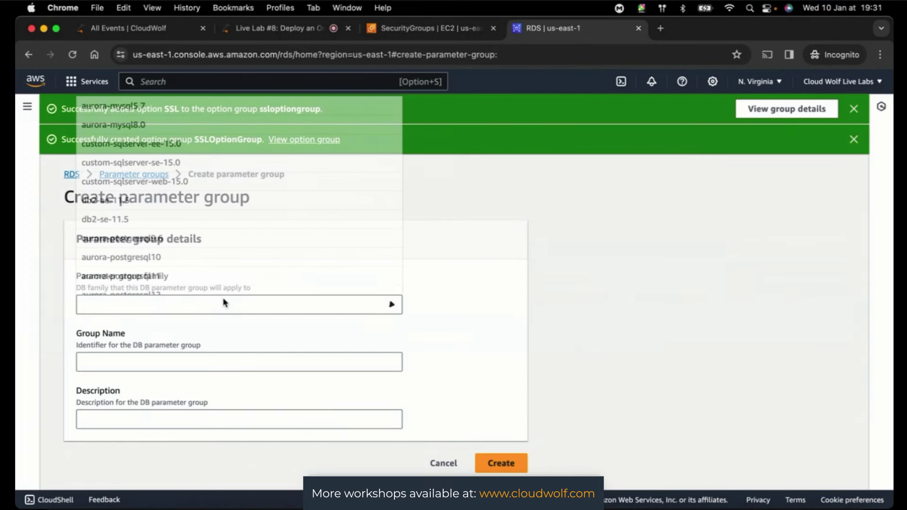
pyautogui.scroll(-1, 226, 224)
pyautogui.scroll(-15, 226, 224)
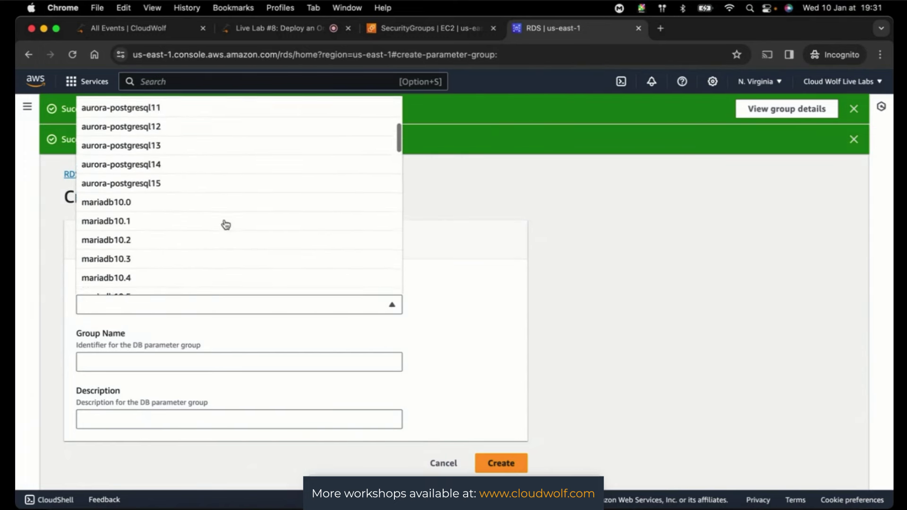
pyautogui.scroll(2, 226, 225)
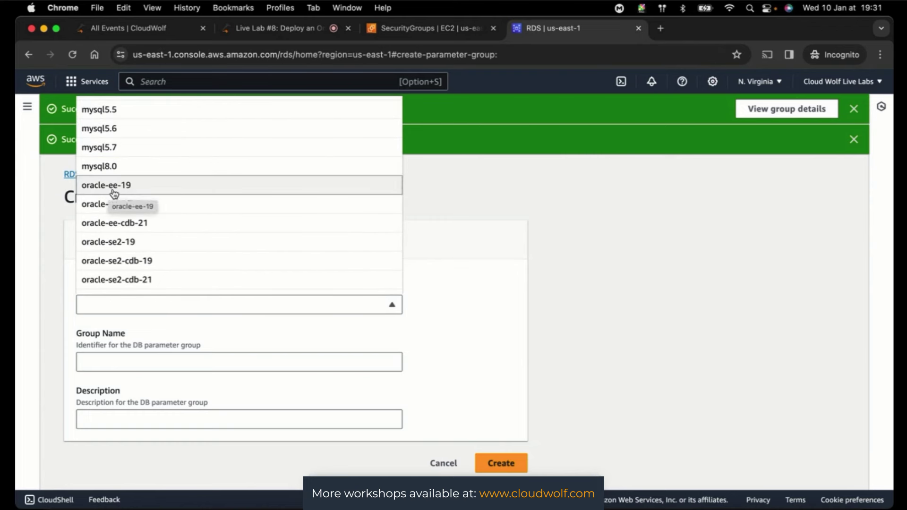
pyautogui.click(141, 191)
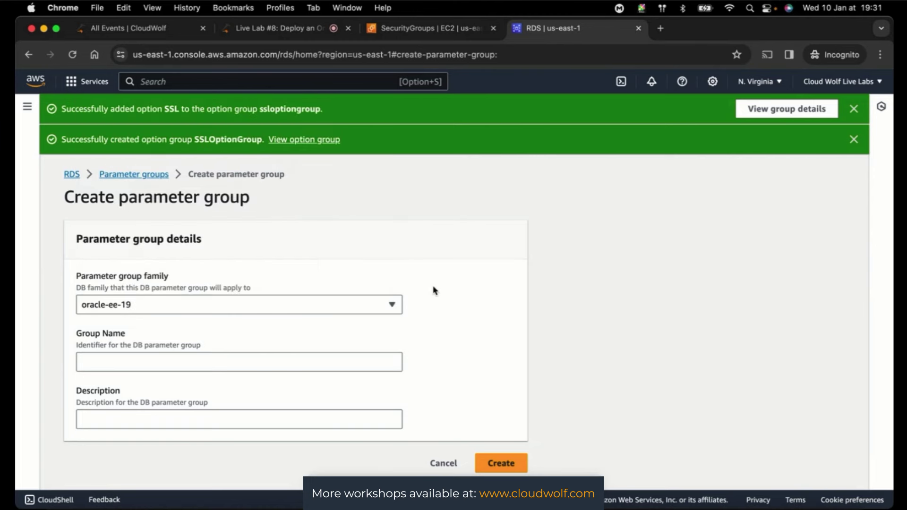
pyautogui.click(232, 355)
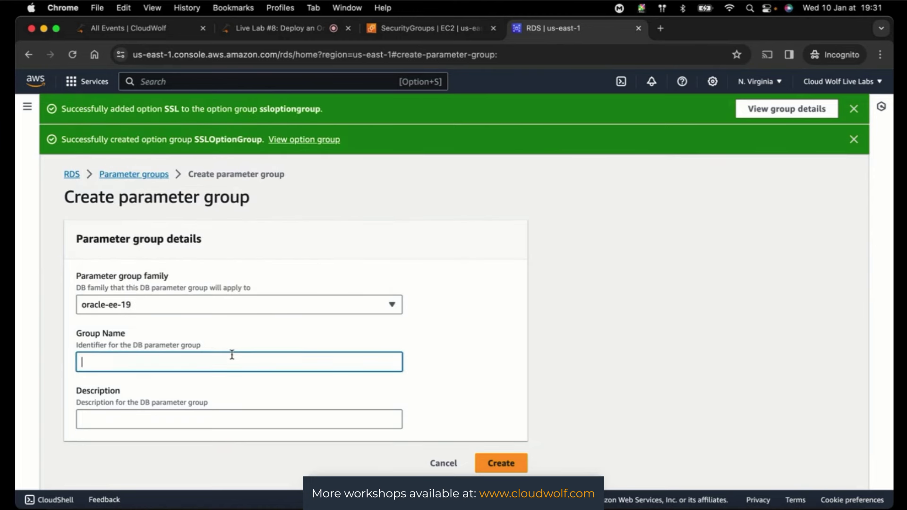
pyautogui.write('OracleDatabasePar')
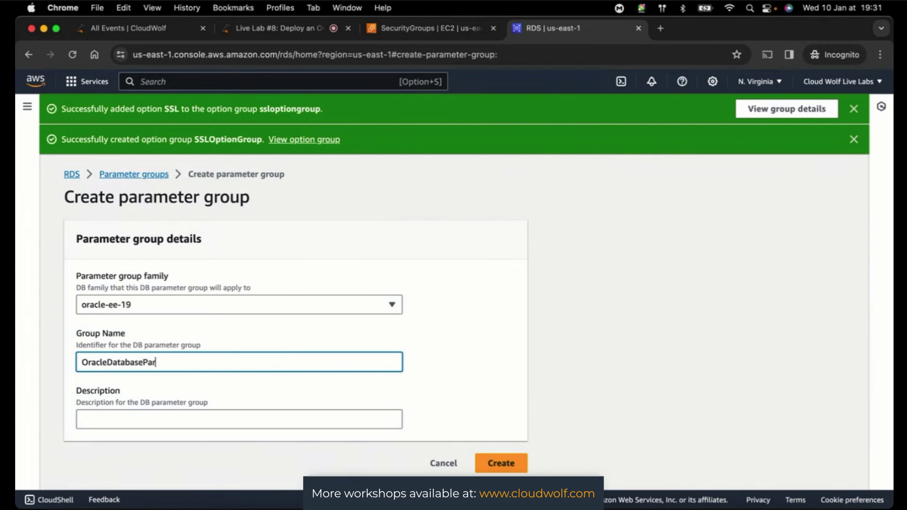
pyautogui.write('ameterGroup')
pyautogui.click(552, 296)
# - Enter the description 'Parameter Group for Oracle Database' and create the parameter group
pyautogui.click(172, 419)
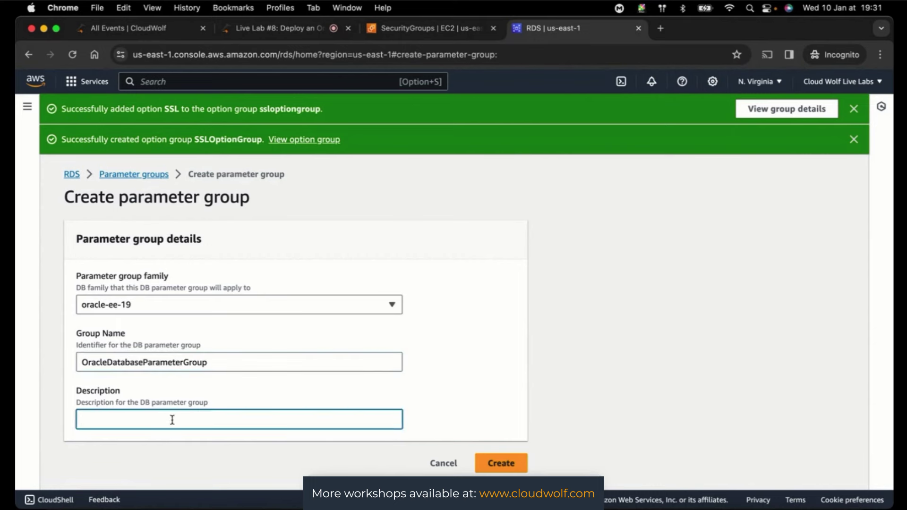
pyautogui.write('Para')
pyautogui.write('meter Grou')
pyautogui.write('p')
pyautogui.write('Oracle ')
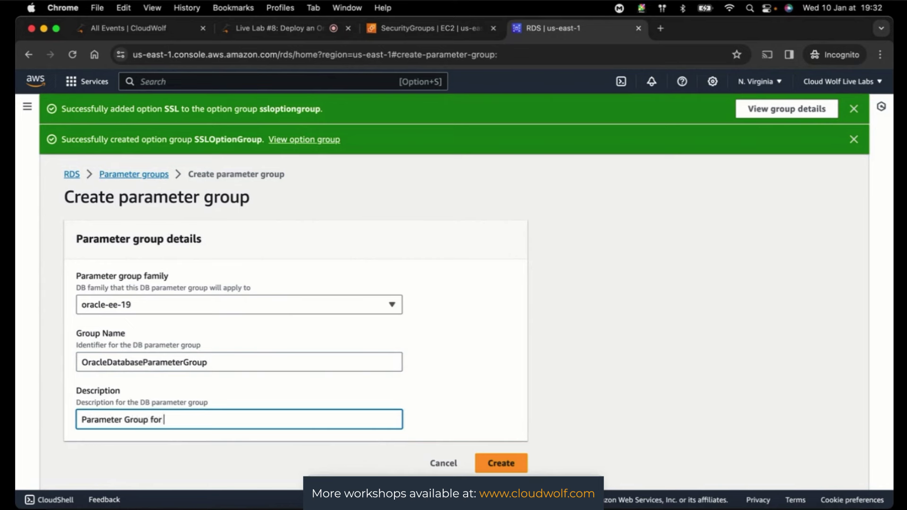
pyautogui.write('Databa')
pyautogui.press('BackSpace')
pyautogui.press('BackSpace')
pyautogui.write('base')
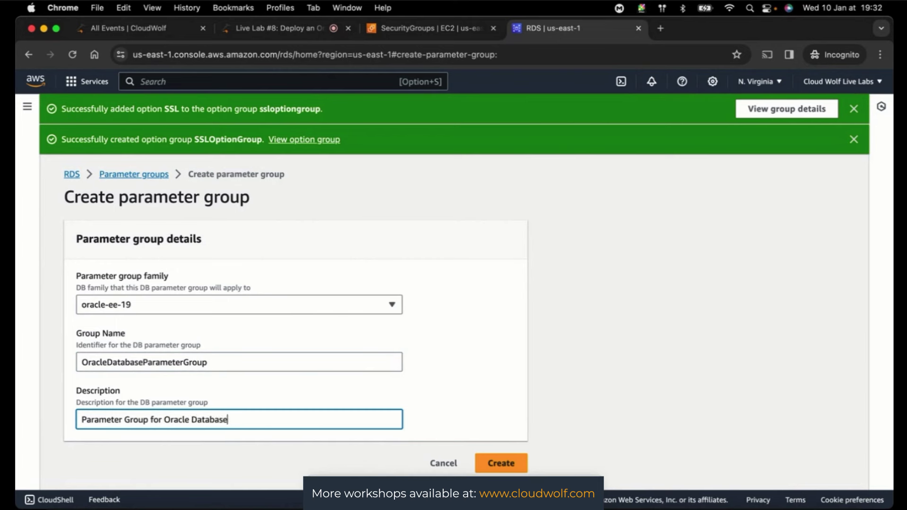
pyautogui.click(565, 376)
pyautogui.scroll(-1, 566, 376)
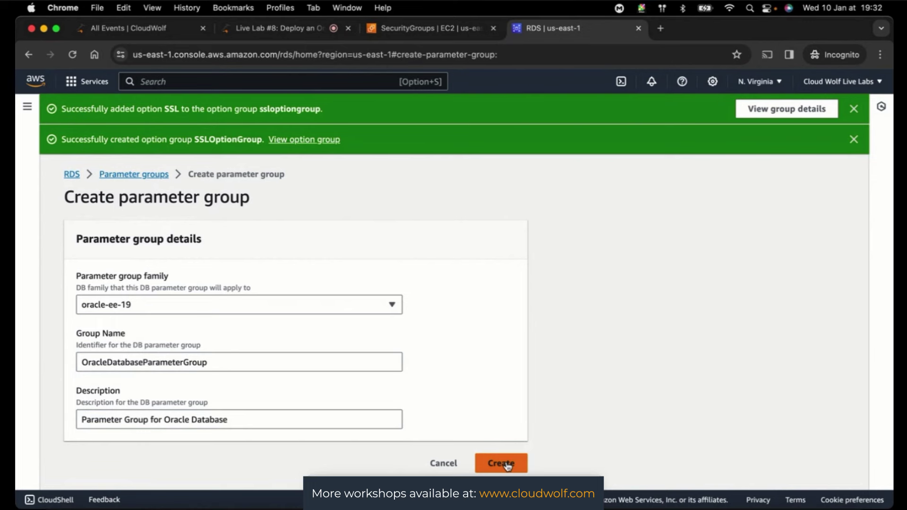
pyautogui.click(508, 466)
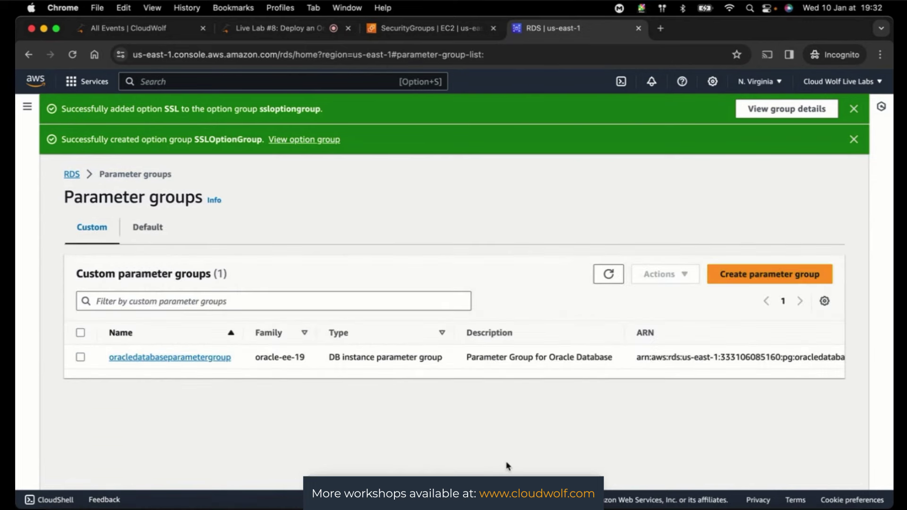
# - Select oracledatabaseparametergroup and choose Edit from the Actions menu
pyautogui.click(80, 358)
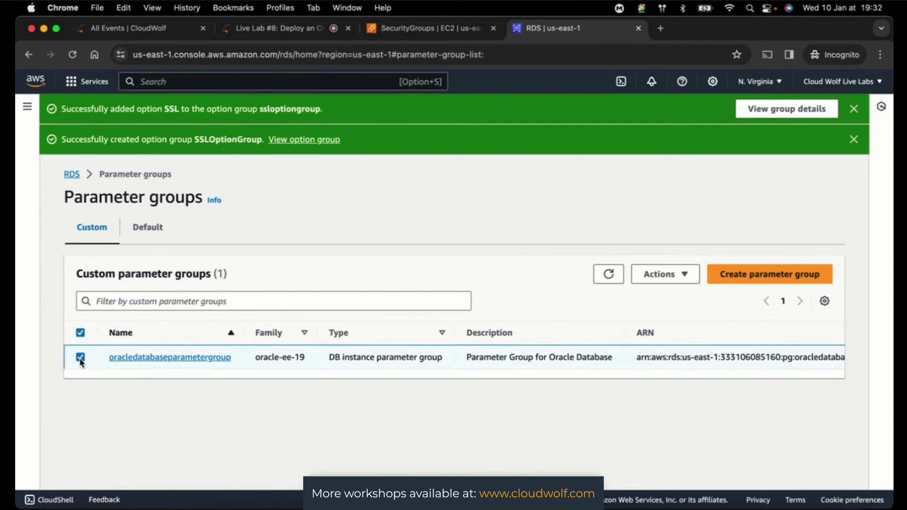
pyautogui.click(658, 278)
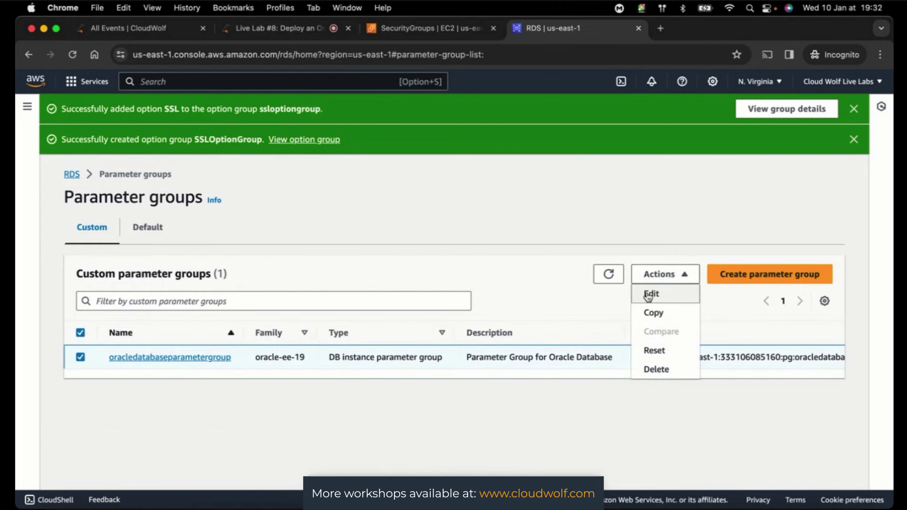
pyautogui.click(652, 295)
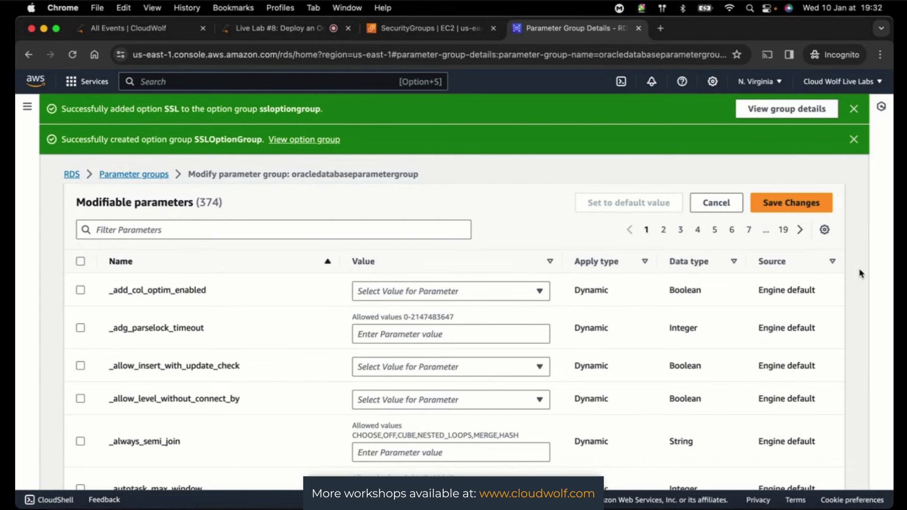
# - Look at the allowed values for _add_col_optim_enabled, then deselect it
pyautogui.click(79, 293)
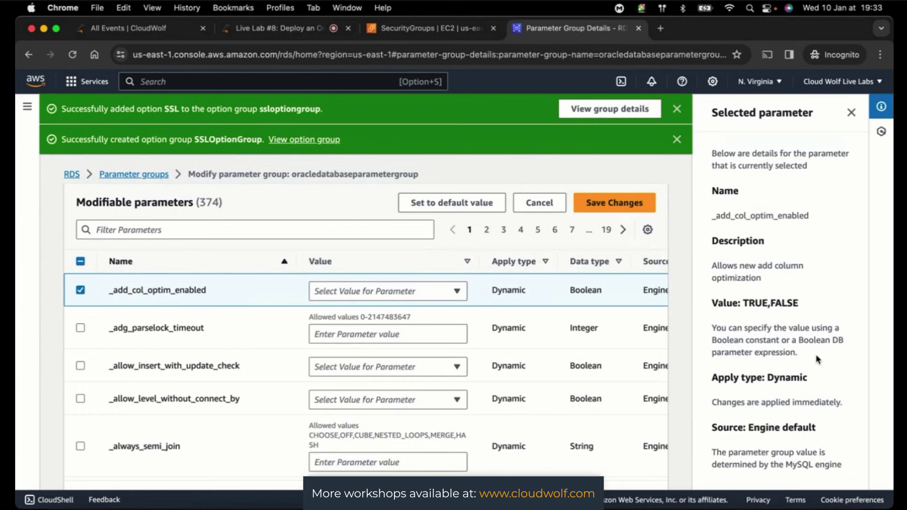
pyautogui.scroll(-1, 818, 360)
pyautogui.click(455, 291)
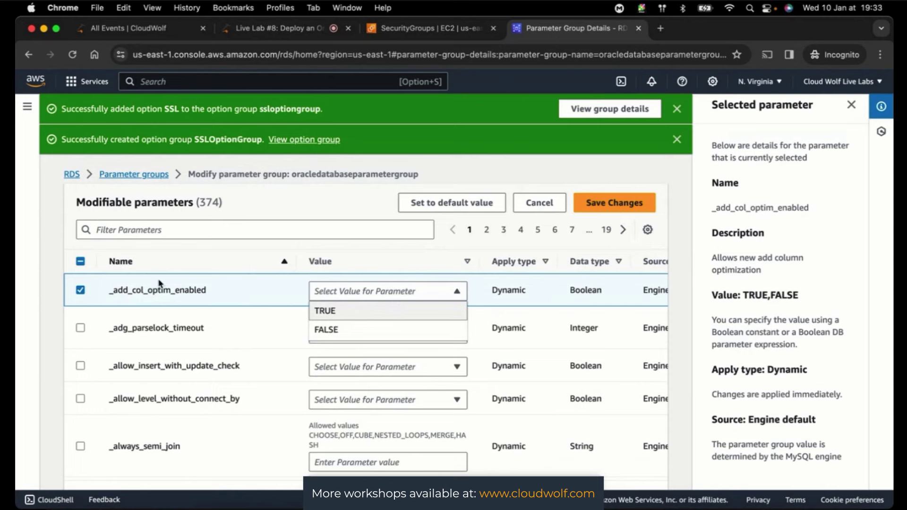
pyautogui.click(80, 291)
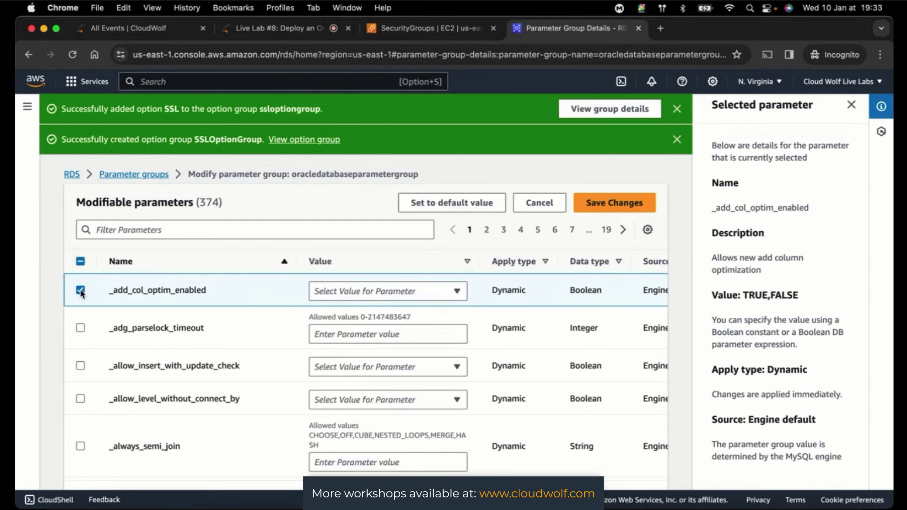
pyautogui.click(81, 291)
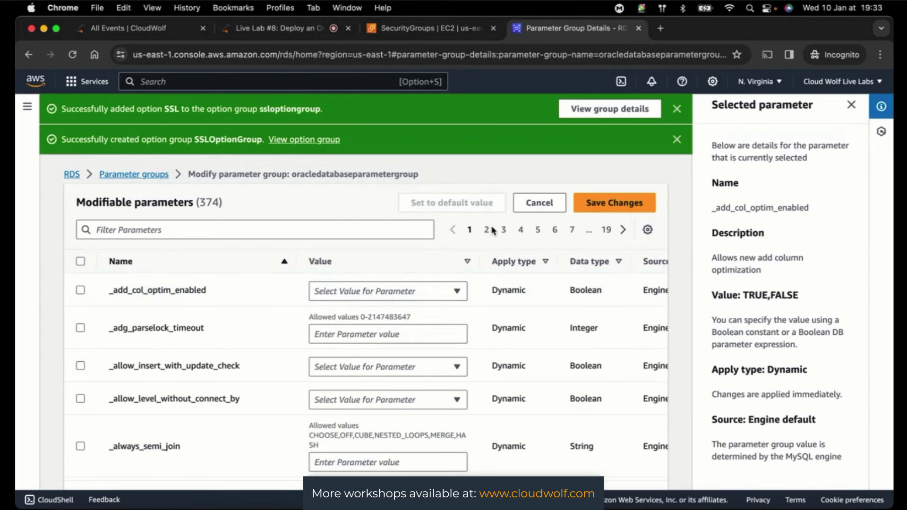
# - Page through the modifiable parameters and return to the first page
pyautogui.scroll(-10, 265, 435)
pyautogui.scroll(-5, 267, 438)
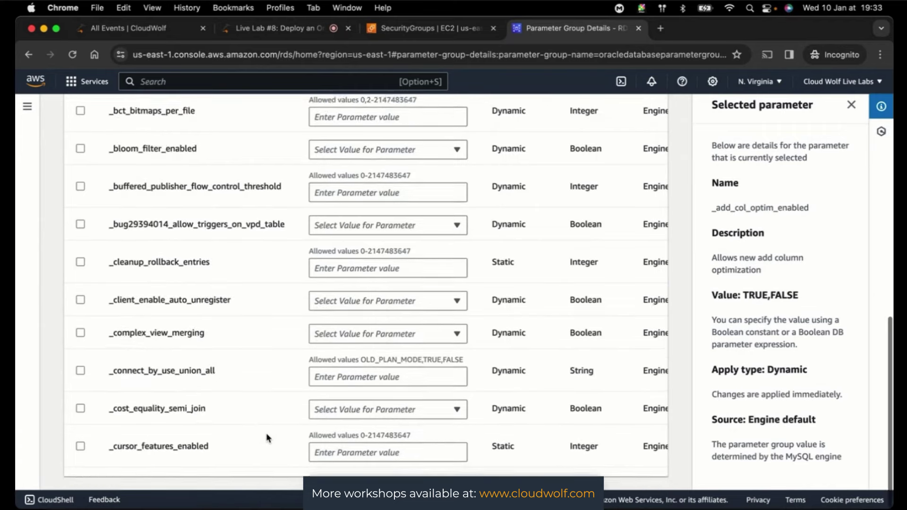
pyautogui.scroll(15, 268, 436)
pyautogui.click(623, 231)
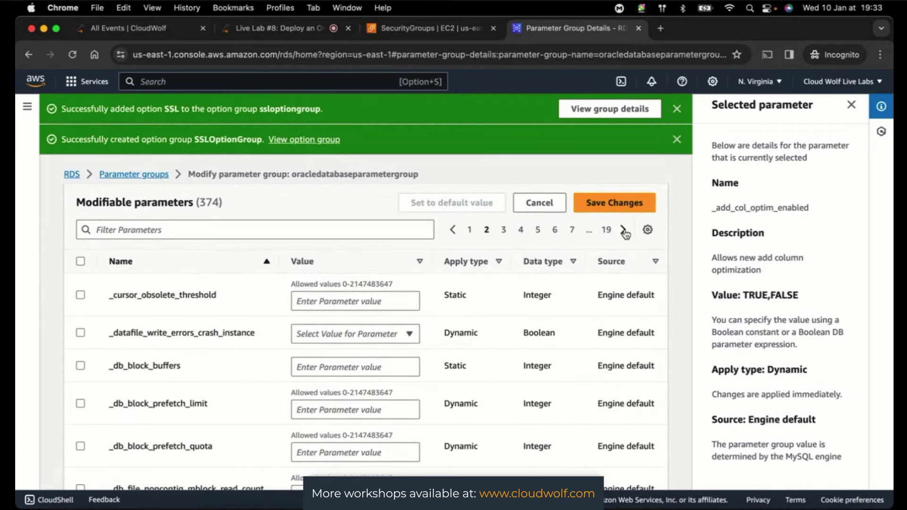
pyautogui.click(623, 231)
pyautogui.click(624, 231)
pyautogui.click(624, 231)
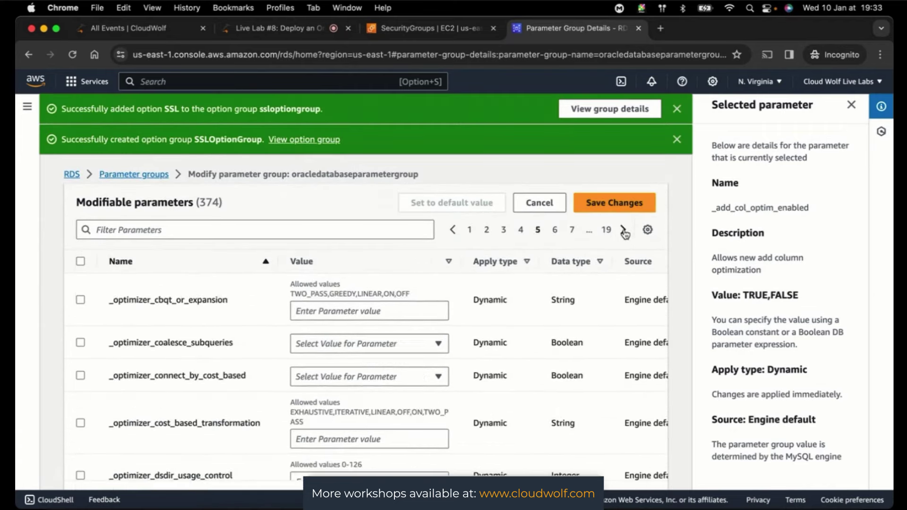
pyautogui.click(624, 231)
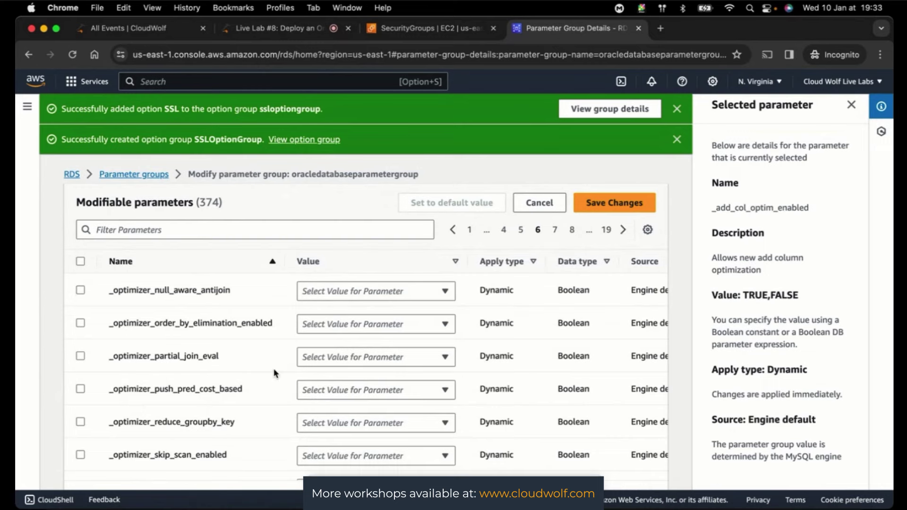
pyautogui.scroll(-3, 274, 372)
pyautogui.scroll(3, 274, 374)
pyautogui.click(623, 230)
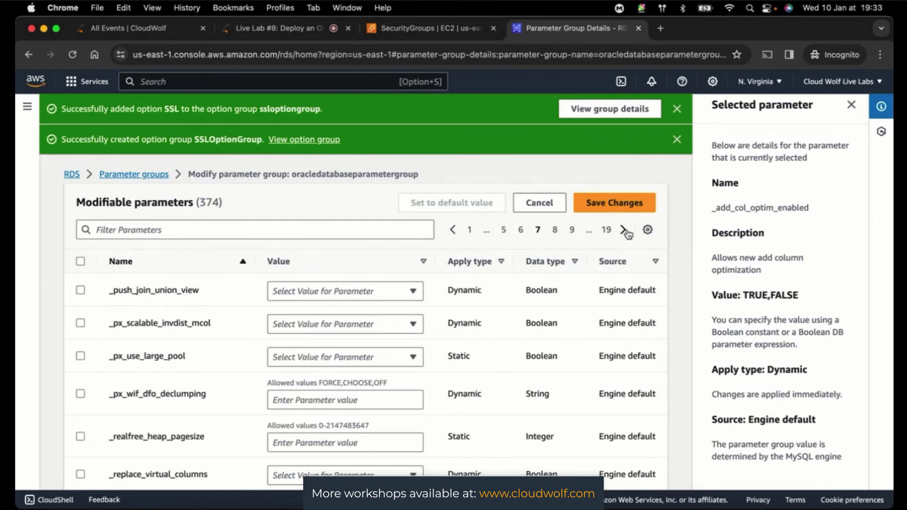
pyautogui.scroll(-3, 363, 406)
pyautogui.scroll(3, 363, 406)
pyautogui.click(624, 230)
pyautogui.click(469, 230)
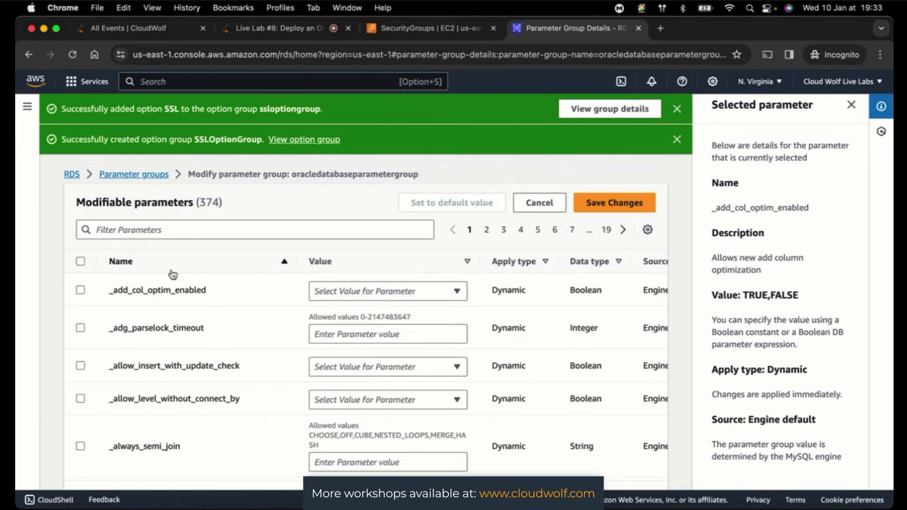
# - Set _add_col_optim_enabled to TRUE and save the changes
pyautogui.click(80, 292)
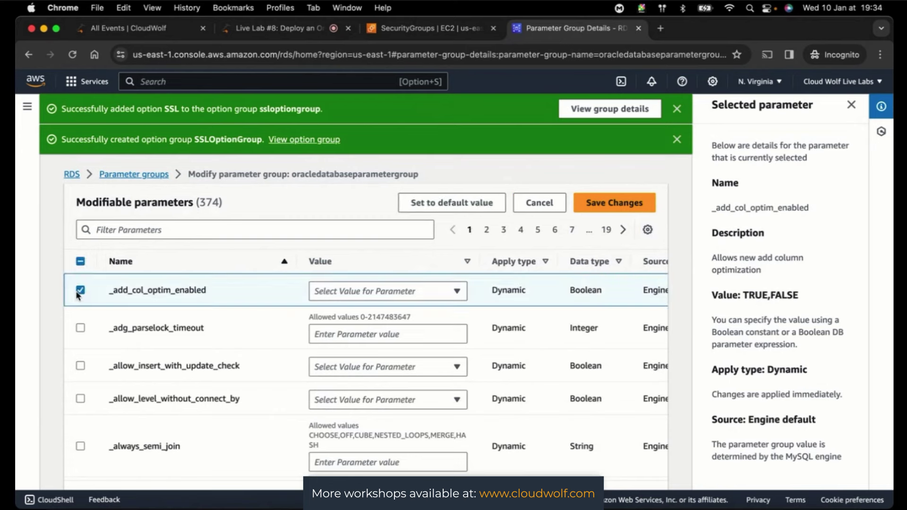
pyautogui.click(409, 290)
pyautogui.click(364, 312)
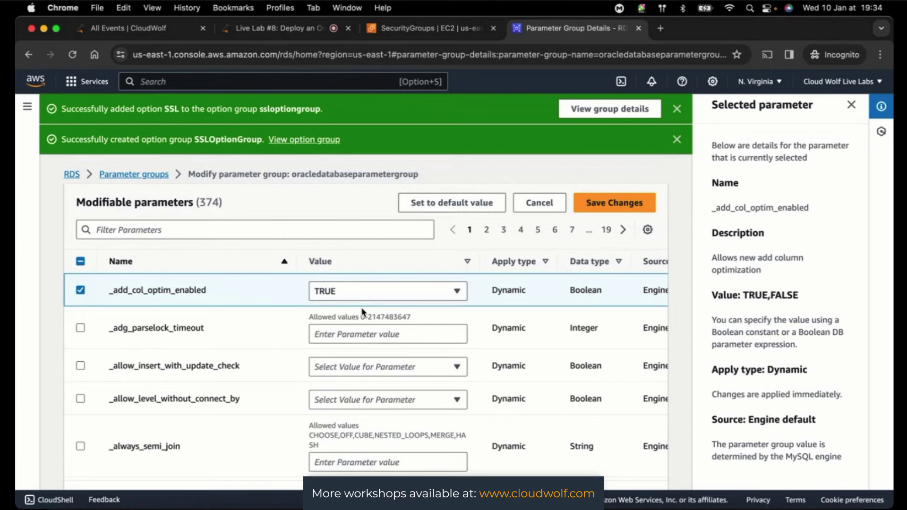
pyautogui.click(609, 204)
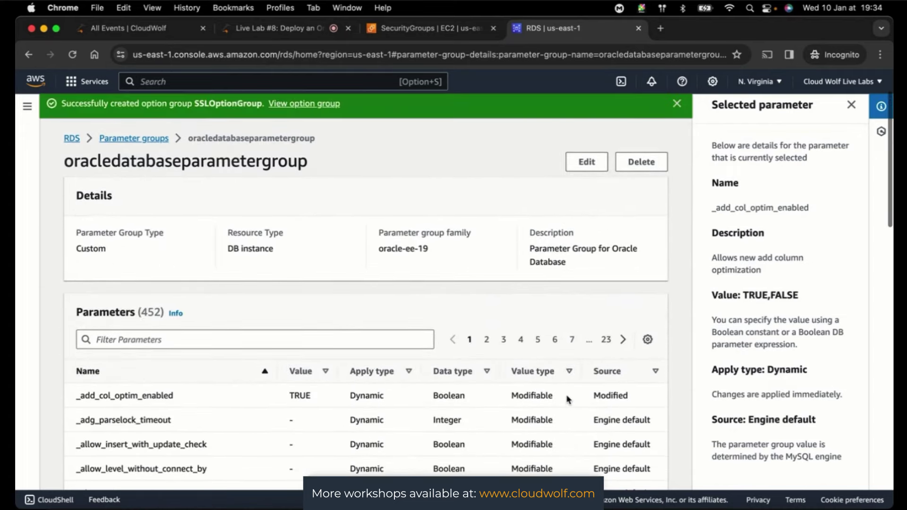
# - Check that _add_col_optim_enabled shows TRUE, then switch to the CloudWolf Live Lab #8 tab
pyautogui.scroll(-2, 568, 400)
pyautogui.scroll(-3, 569, 399)
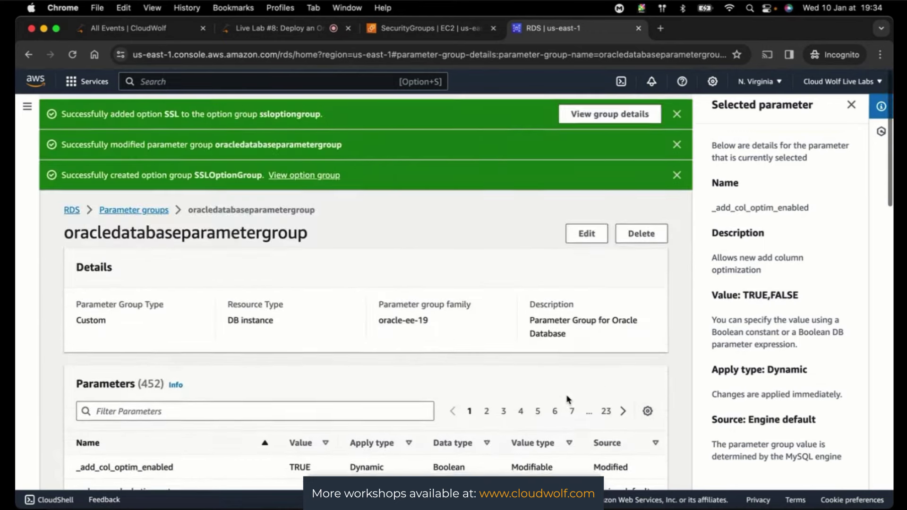
pyautogui.scroll(-1, 686, 374)
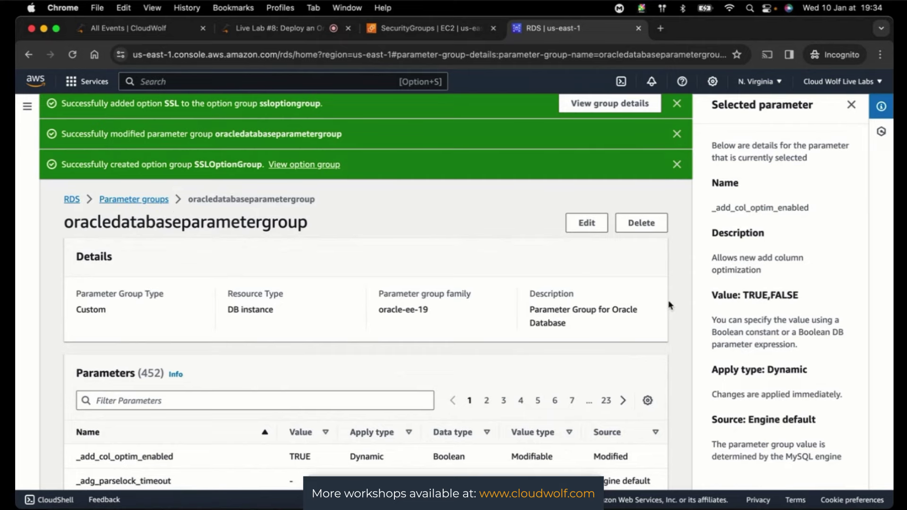
pyautogui.scroll(-9, 673, 312)
pyautogui.scroll(-10, 674, 313)
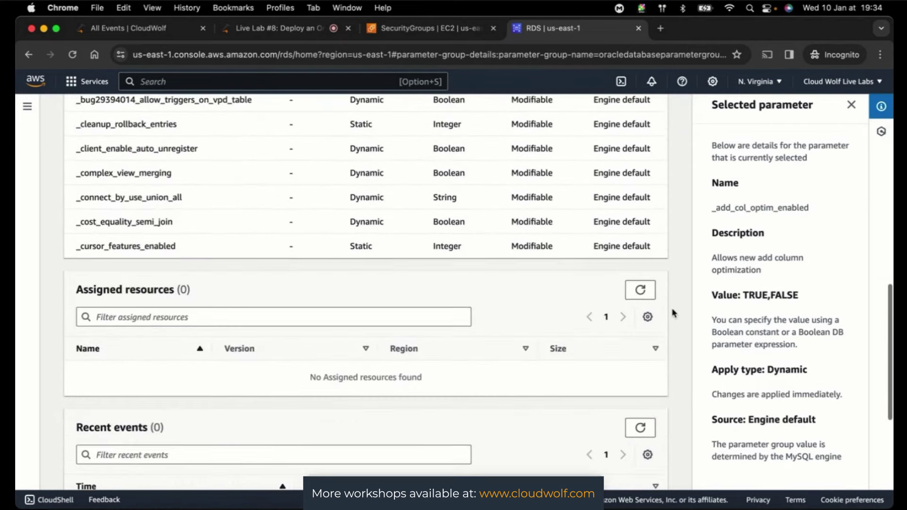
pyautogui.scroll(-3, 673, 313)
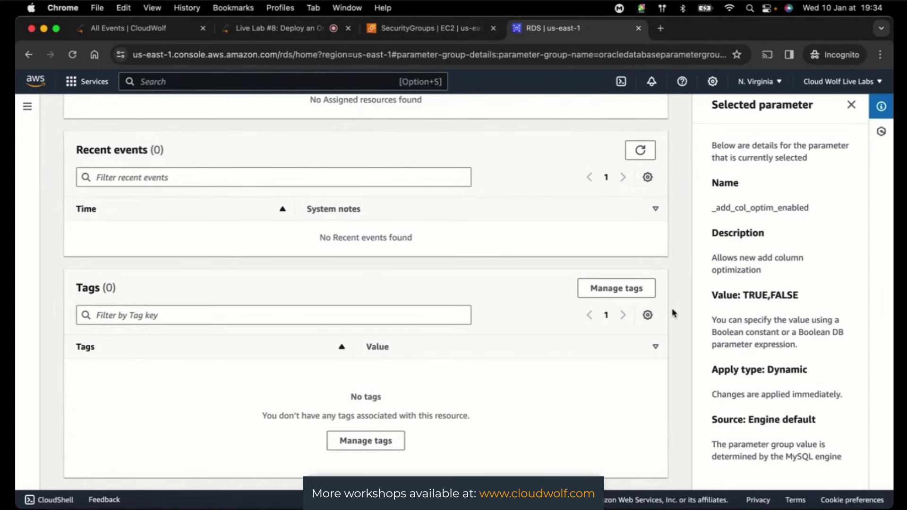
pyautogui.scroll(20, 674, 313)
pyautogui.scroll(-1, 672, 312)
pyautogui.click(281, 32)
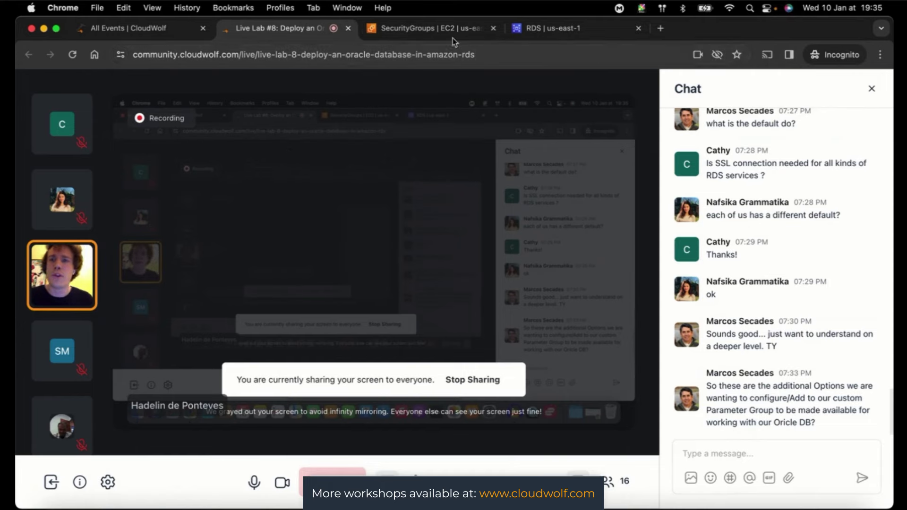
# - Go back to the oracledatabaseparametergroup details and look over its parameters
pyautogui.click(538, 32)
pyautogui.scroll(-5, 442, 208)
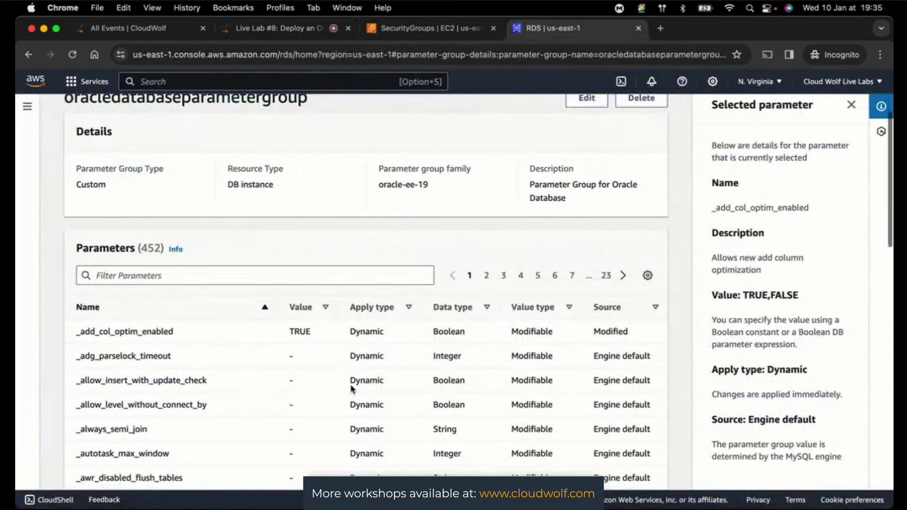
pyautogui.scroll(3, 352, 388)
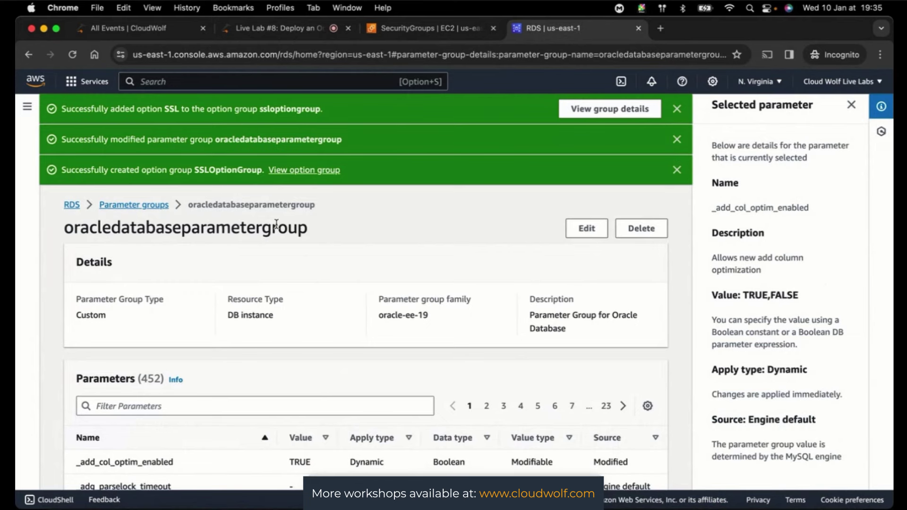
pyautogui.scroll(-2, 682, 295)
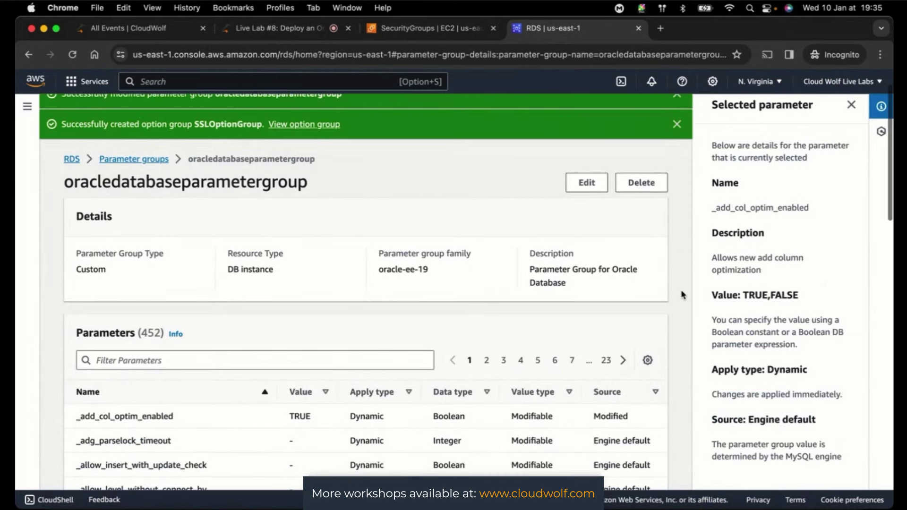
pyautogui.scroll(-2, 683, 295)
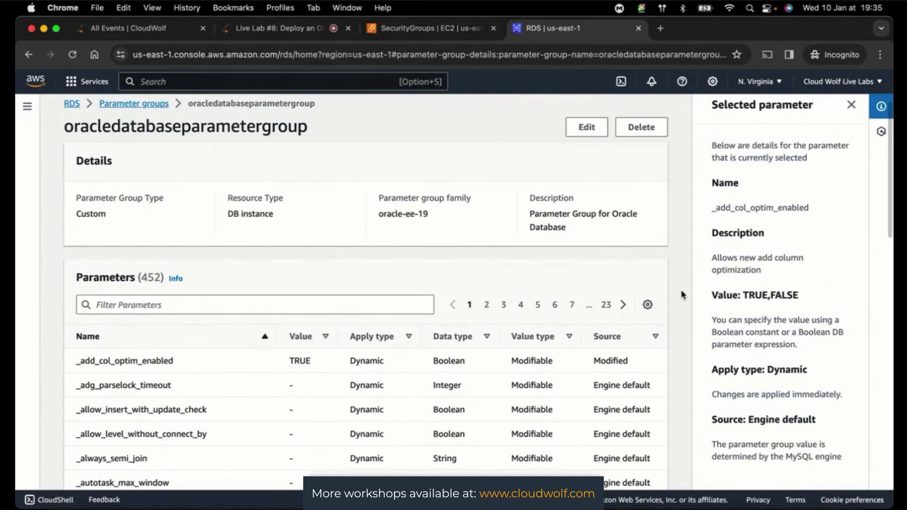
pyautogui.scroll(-2, 683, 295)
pyautogui.scroll(5, 683, 296)
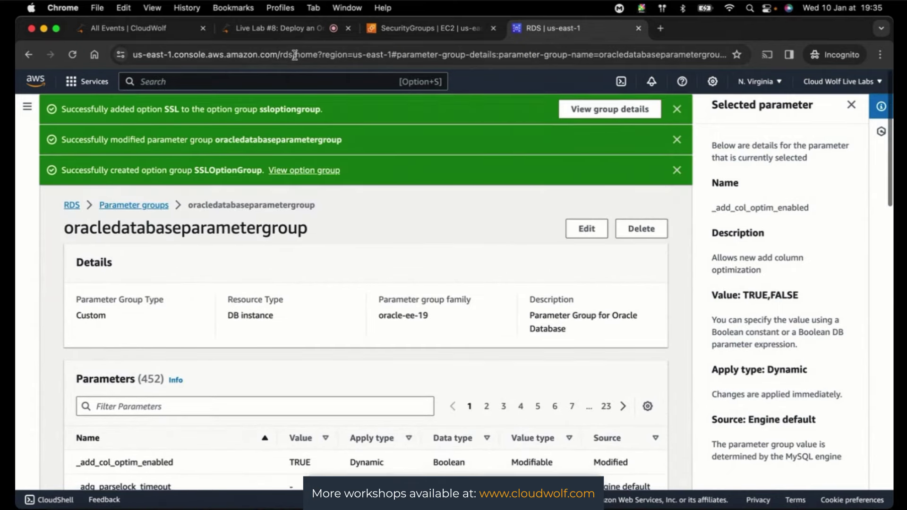
# - Glance at the live session chat, then use the RDS breadcrumb to reach the dashboard
pyautogui.click(281, 29)
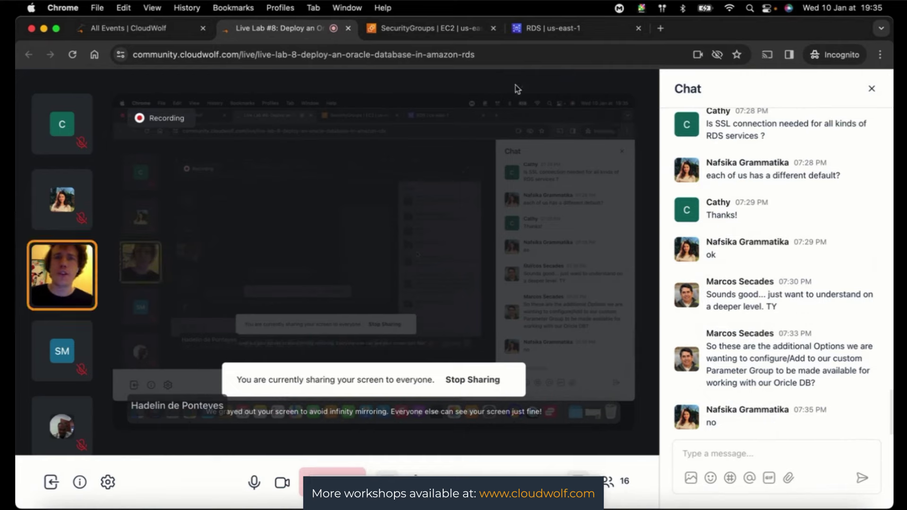
pyautogui.click(557, 32)
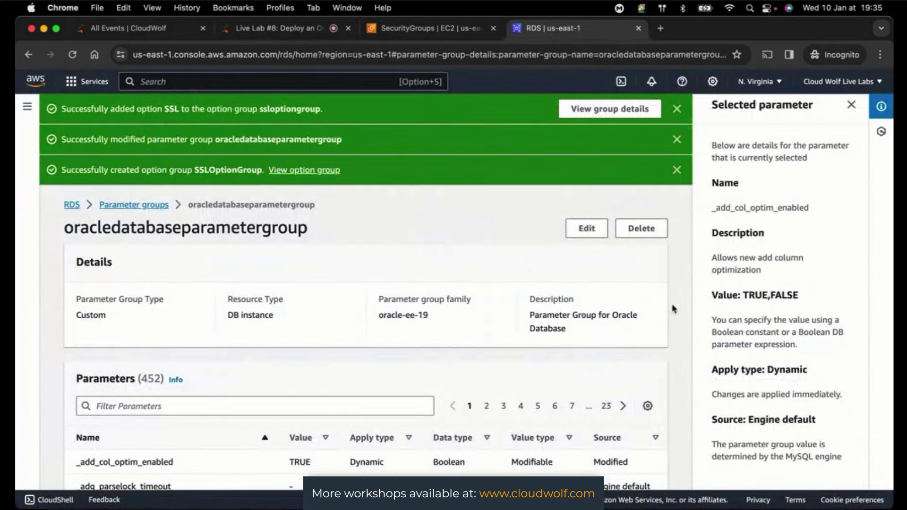
pyautogui.scroll(-3, 673, 309)
pyautogui.scroll(-10, 673, 309)
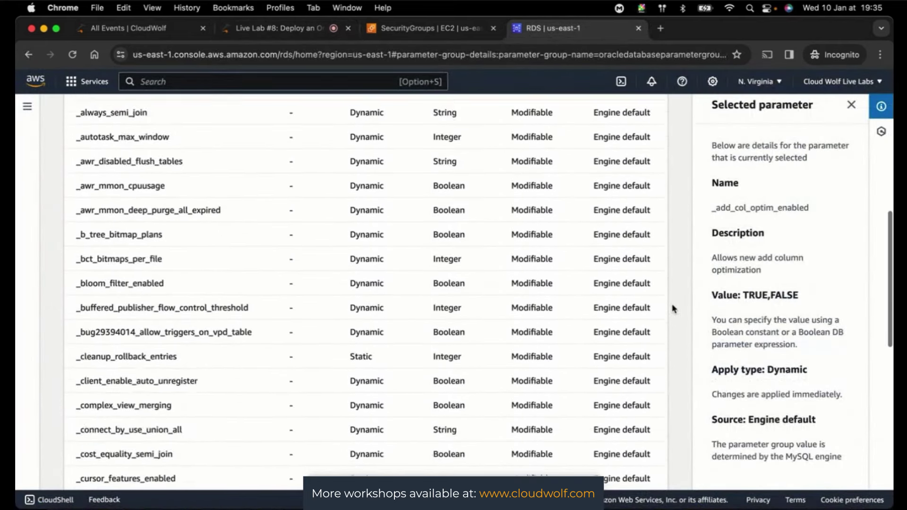
pyautogui.scroll(-8, 674, 308)
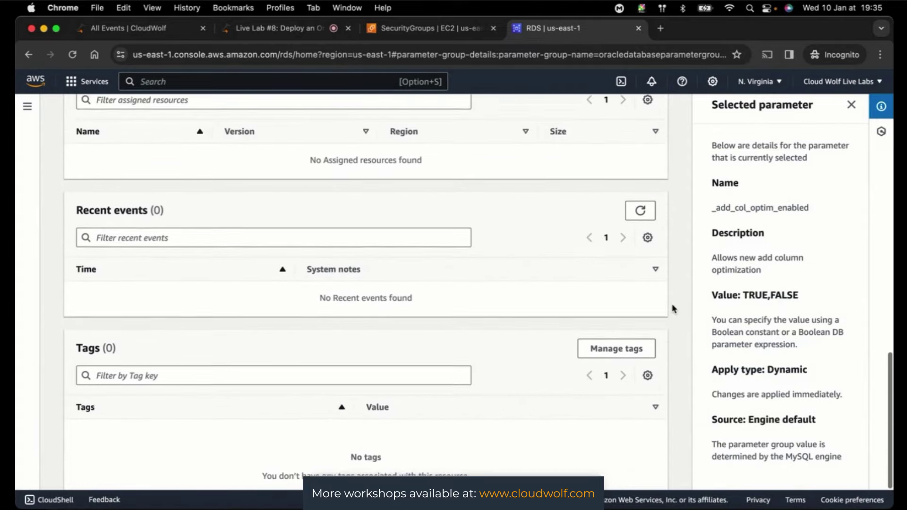
pyautogui.scroll(20, 673, 308)
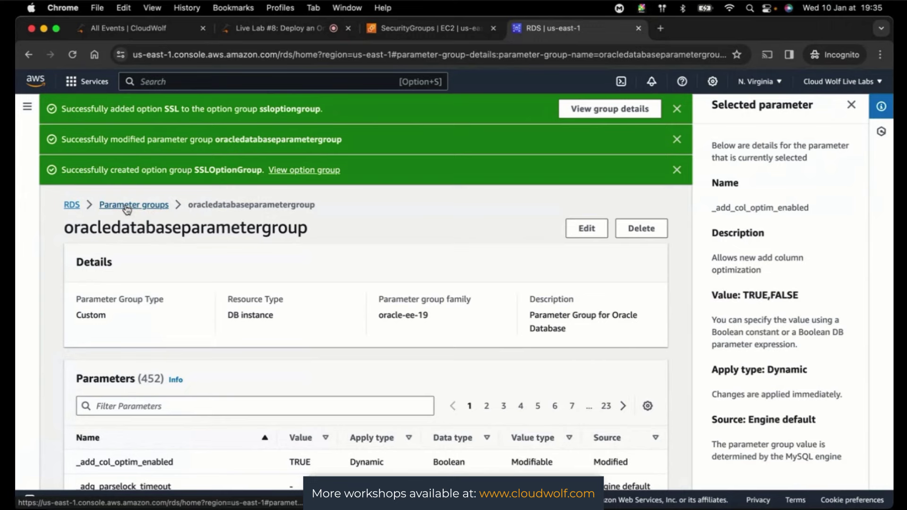
pyautogui.click(68, 206)
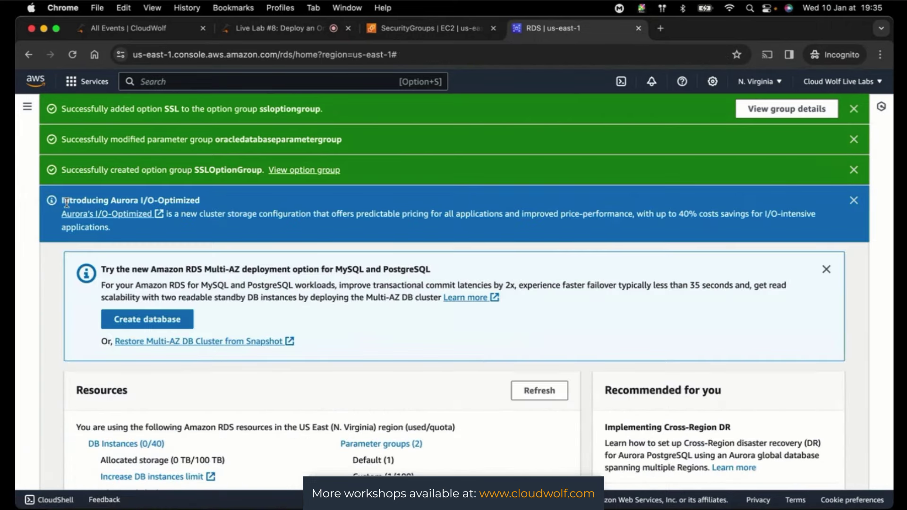
# - Go to Databases from the RDS side navigation; it lists no instances
pyautogui.click(27, 107)
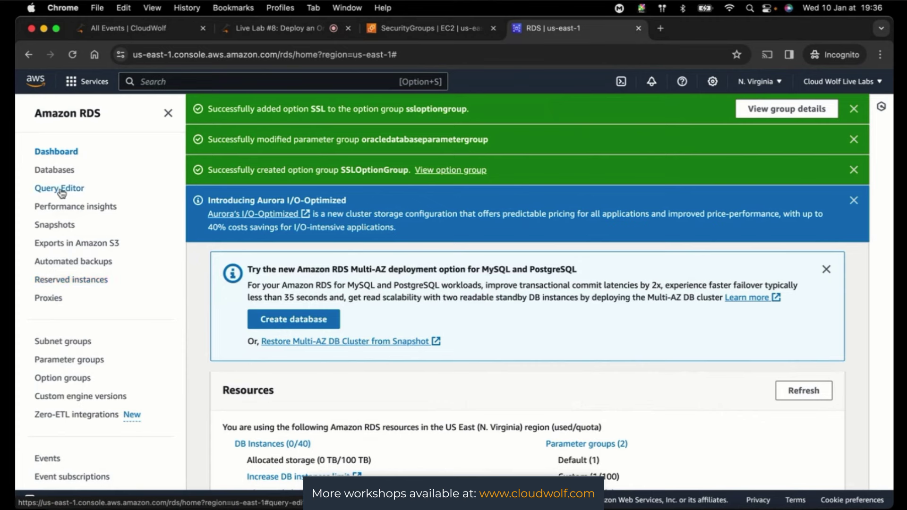
pyautogui.click(55, 171)
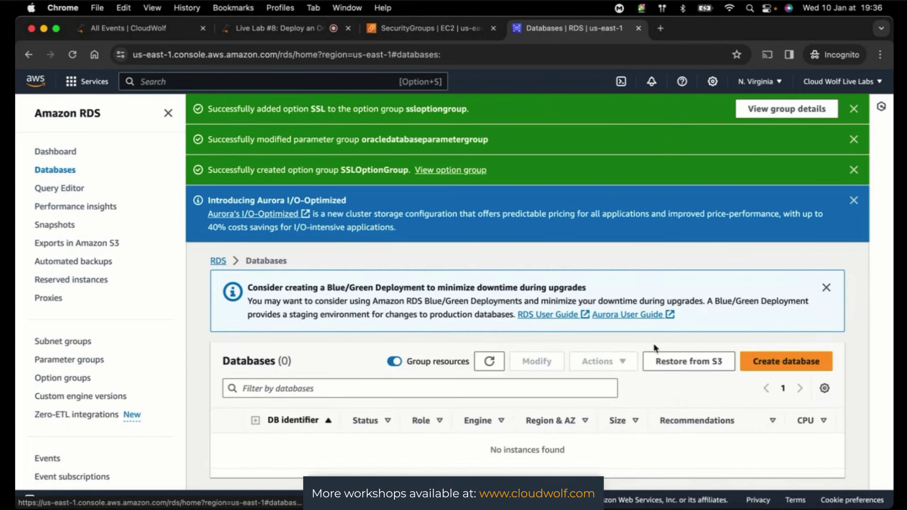
# - Begin Create database and pick the Oracle engine, with RDS management and Enterprise Edition
pyautogui.click(770, 363)
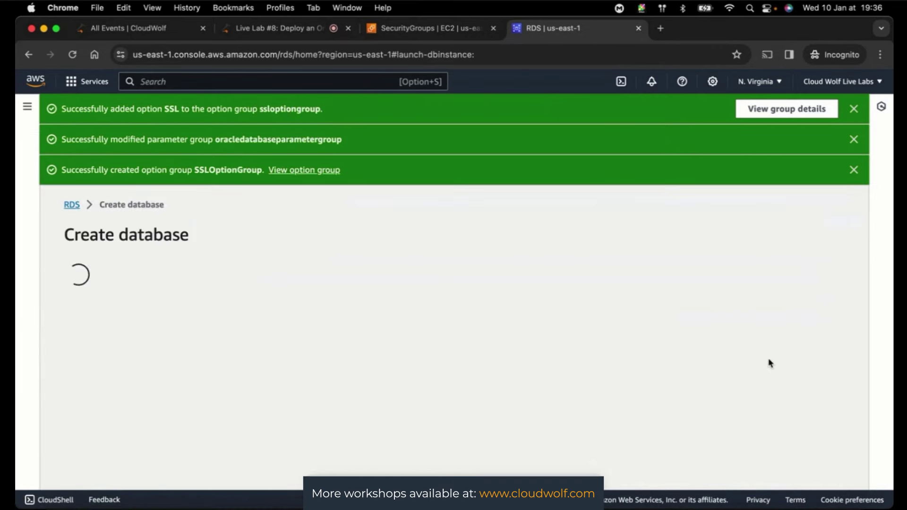
pyautogui.scroll(-2, 721, 273)
pyautogui.scroll(-3, 721, 273)
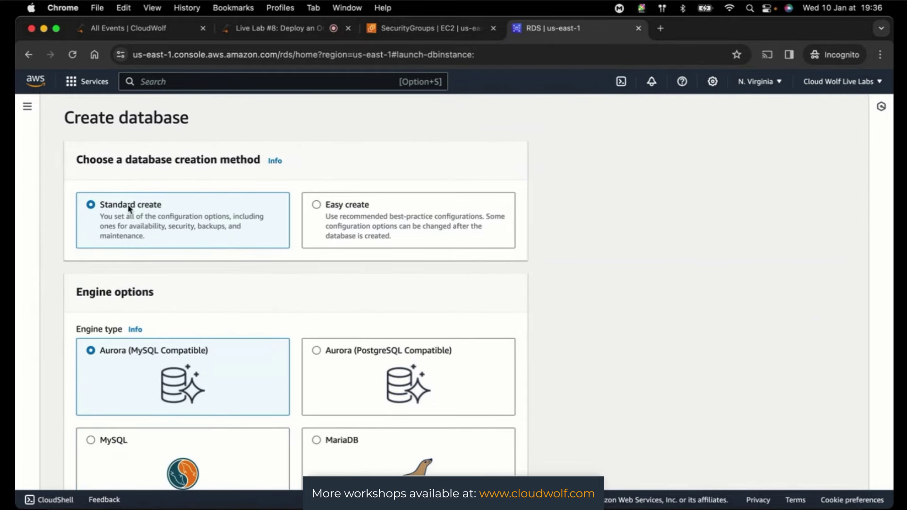
pyautogui.scroll(-1, 694, 361)
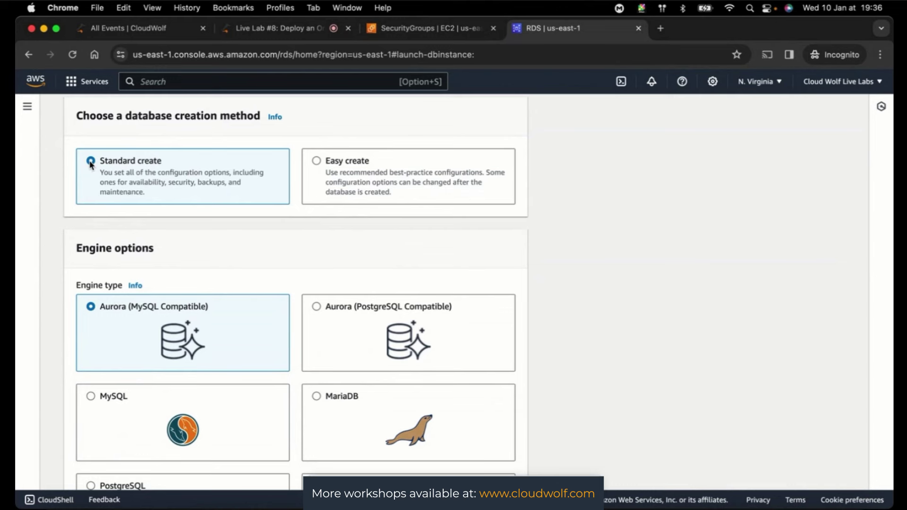
pyautogui.scroll(-5, 677, 349)
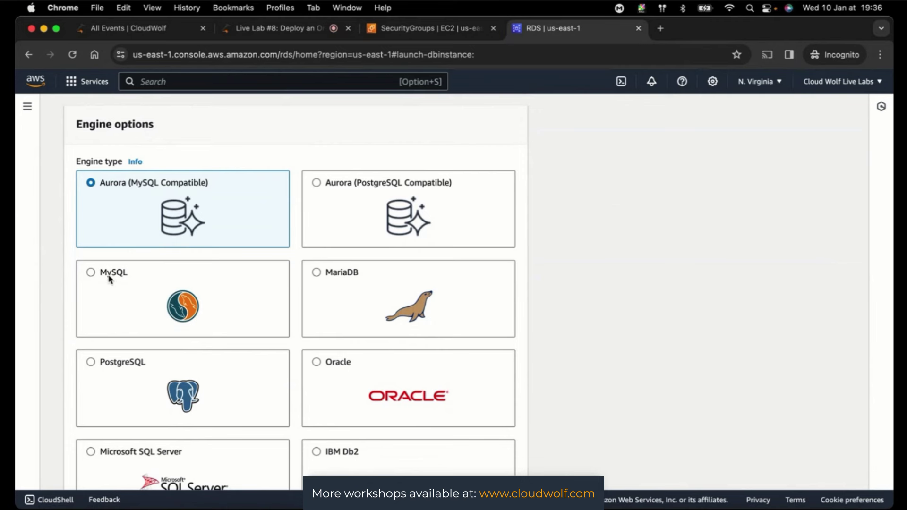
pyautogui.scroll(-1, 373, 289)
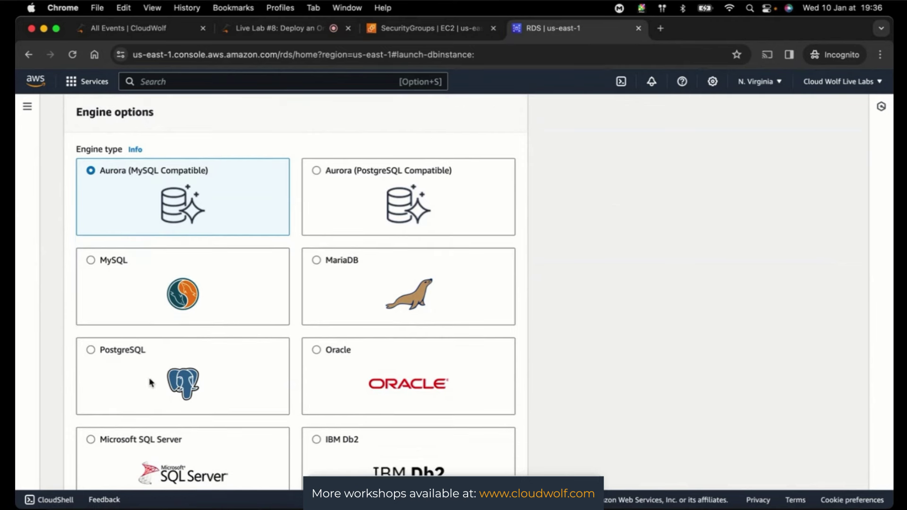
pyautogui.scroll(-3, 404, 380)
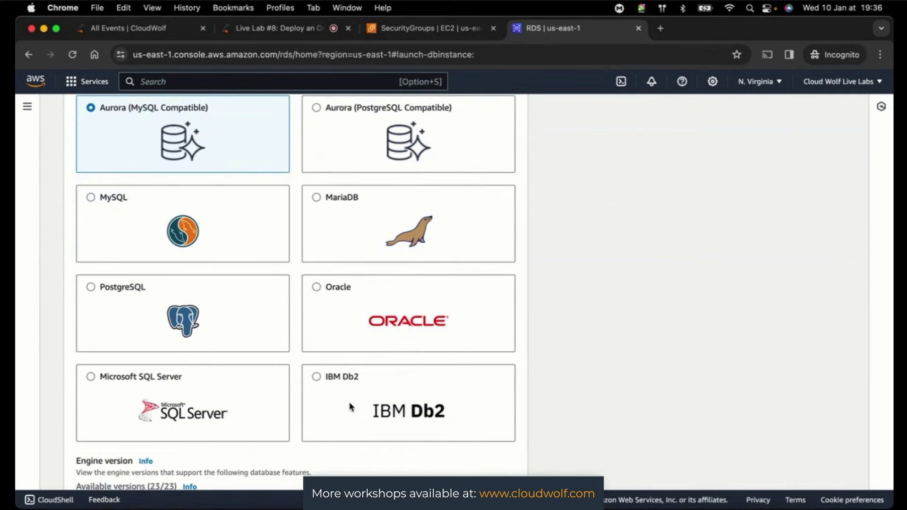
pyautogui.click(316, 287)
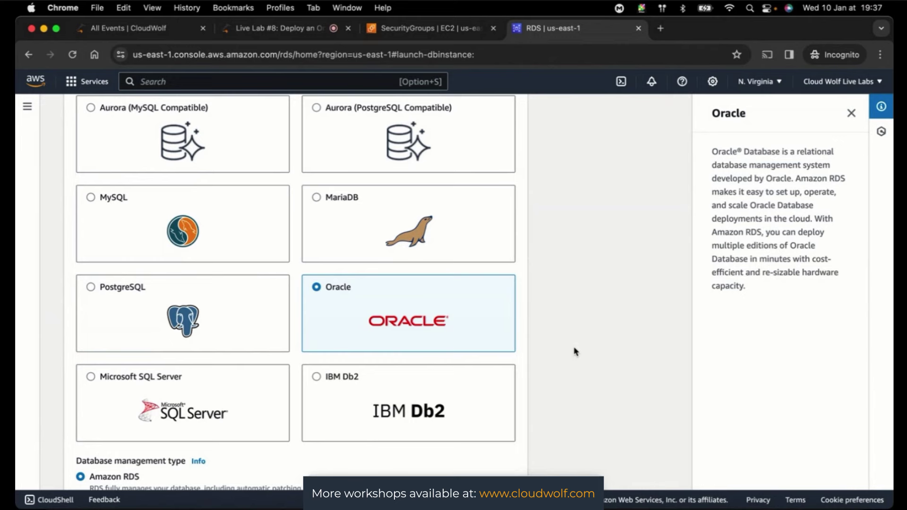
pyautogui.scroll(-10, 575, 352)
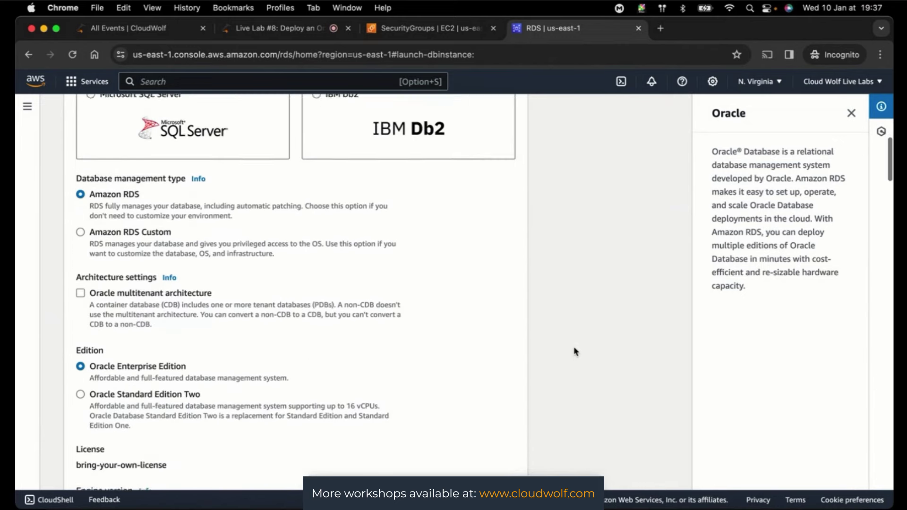
pyautogui.scroll(-3, 575, 352)
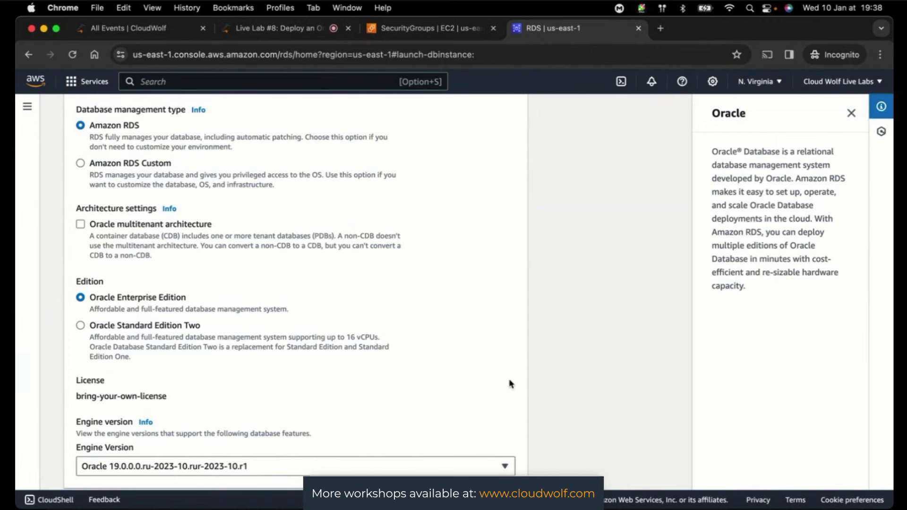
pyautogui.scroll(-5, 599, 369)
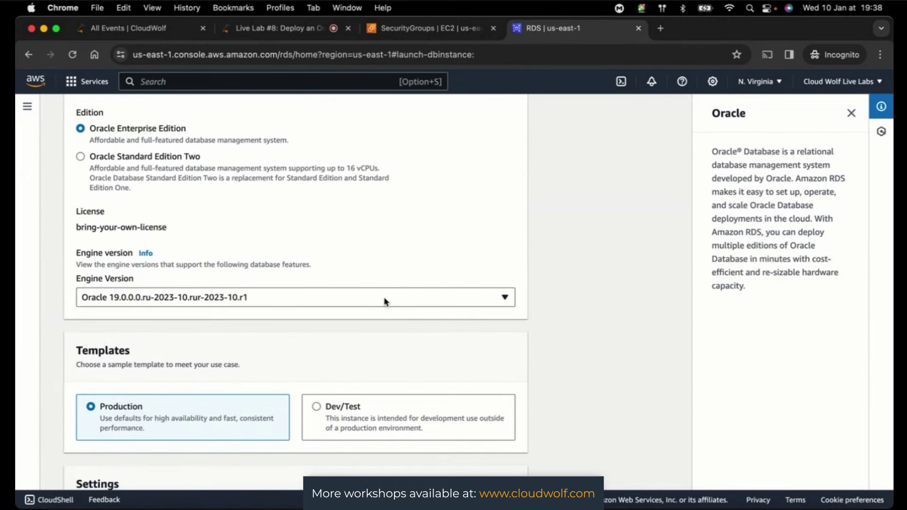
pyautogui.click(385, 300)
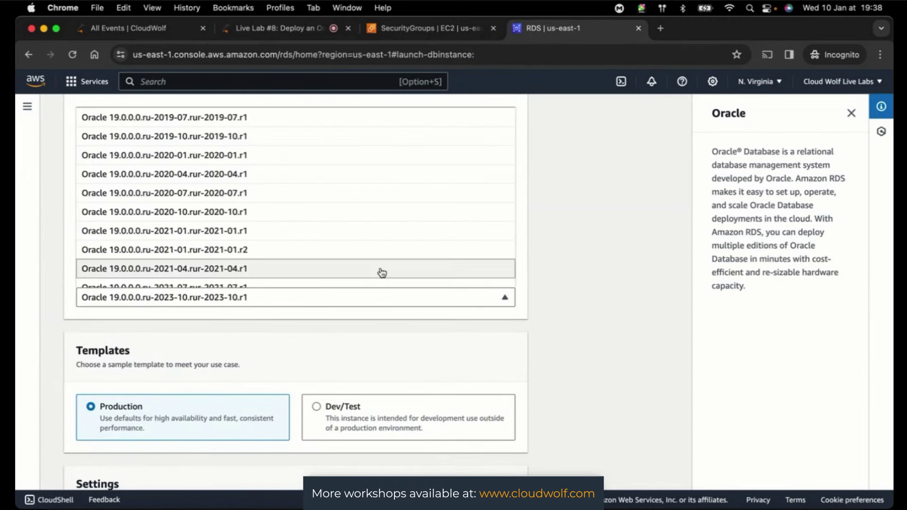
pyautogui.scroll(-5, 380, 273)
pyautogui.scroll(5, 382, 273)
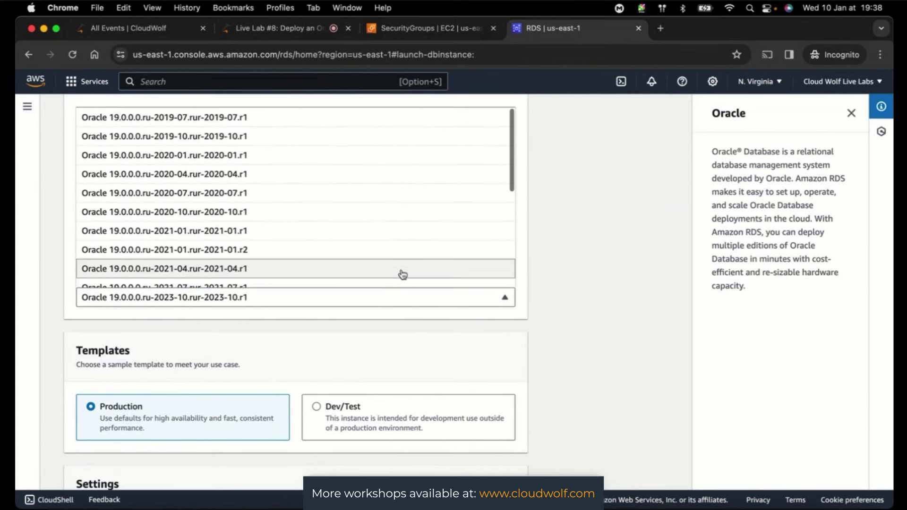
pyautogui.click(445, 300)
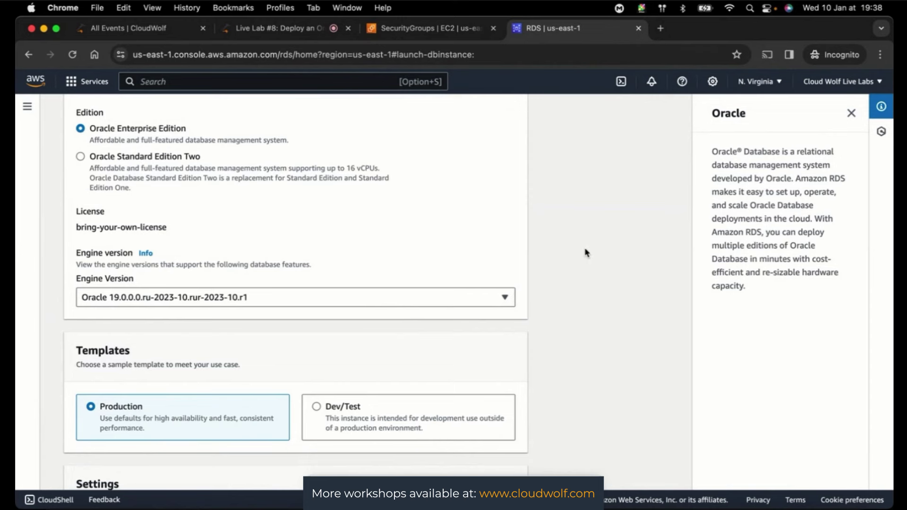
pyautogui.scroll(-5, 585, 252)
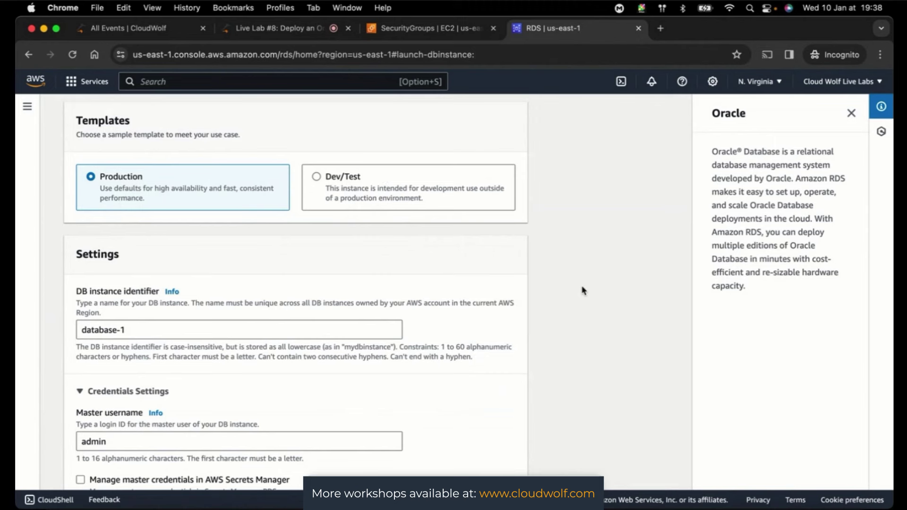
pyautogui.scroll(-5, 603, 271)
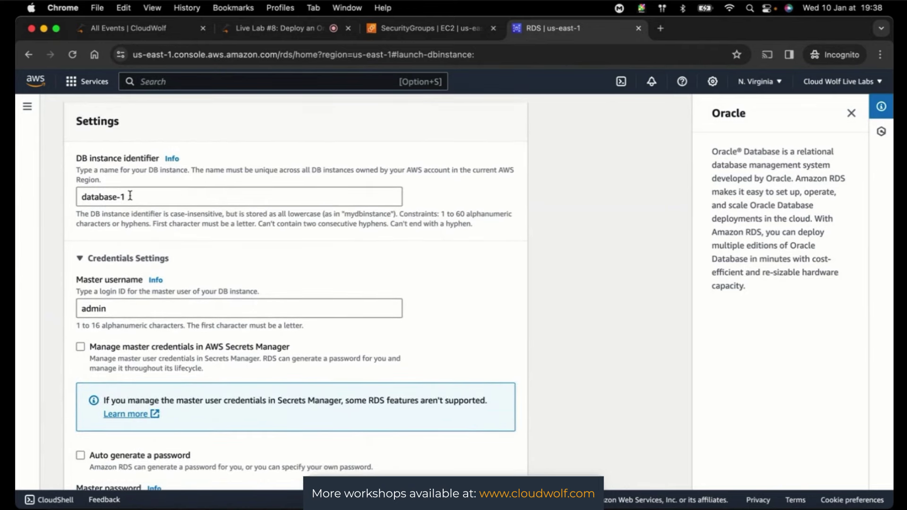
# - Replace the DB instance identifier with 'Oracle-Database'
pyautogui.moveTo(117, 196); pyautogui.dragTo(28, 202)
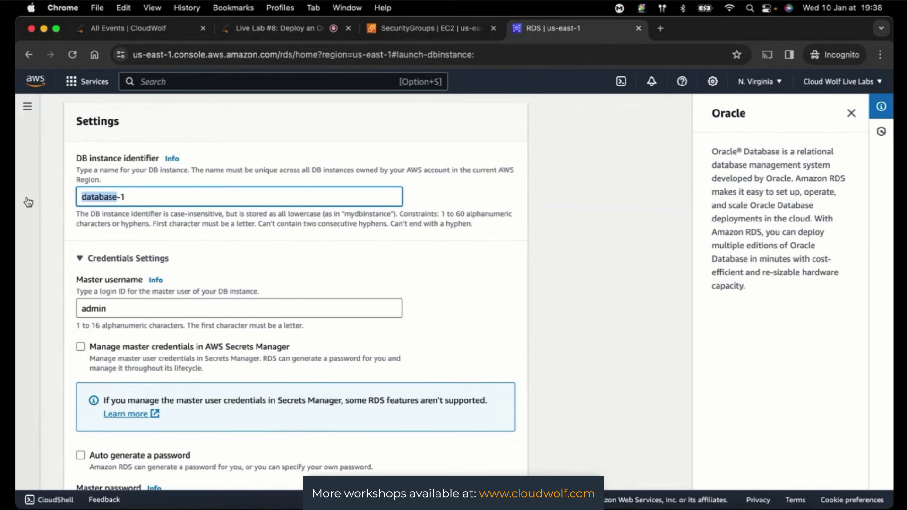
pyautogui.write('Oracle')
pyautogui.press('BackSpace')
pyautogui.write('e-Datab')
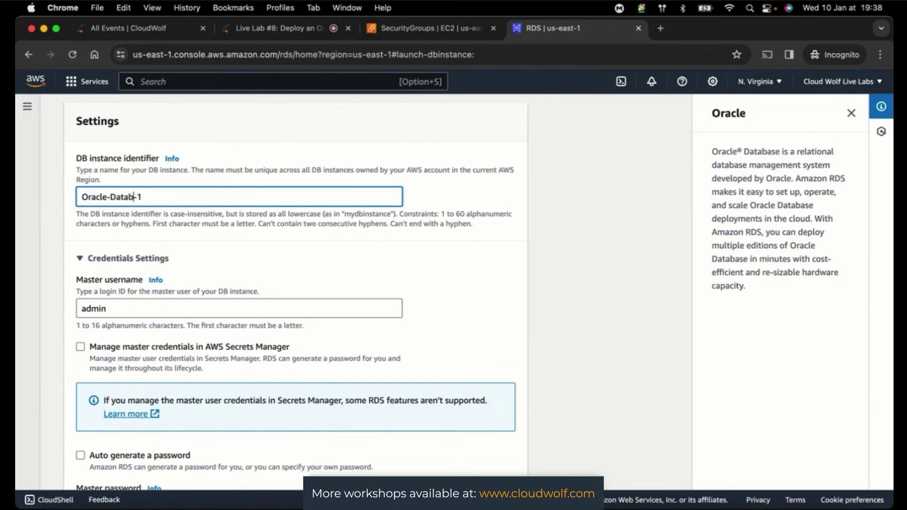
pyautogui.write('ase')
pyautogui.press('Delete')
pyautogui.press('Delete')
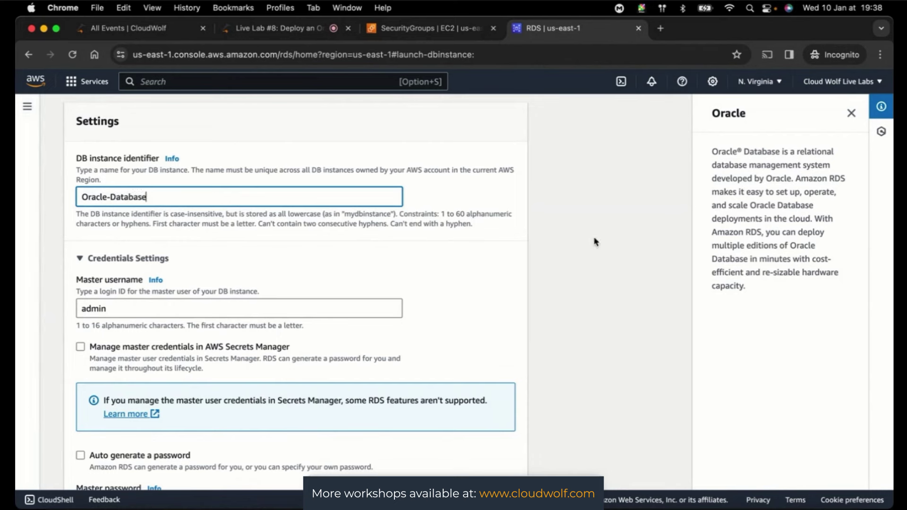
pyautogui.click(596, 242)
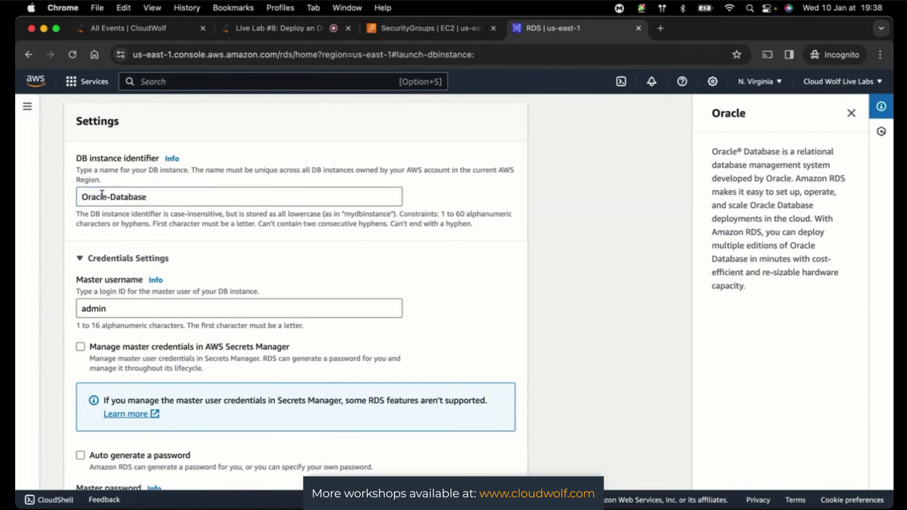
# - Lowercase the identifier so it reads 'oracle-database'
pyautogui.click(87, 194)
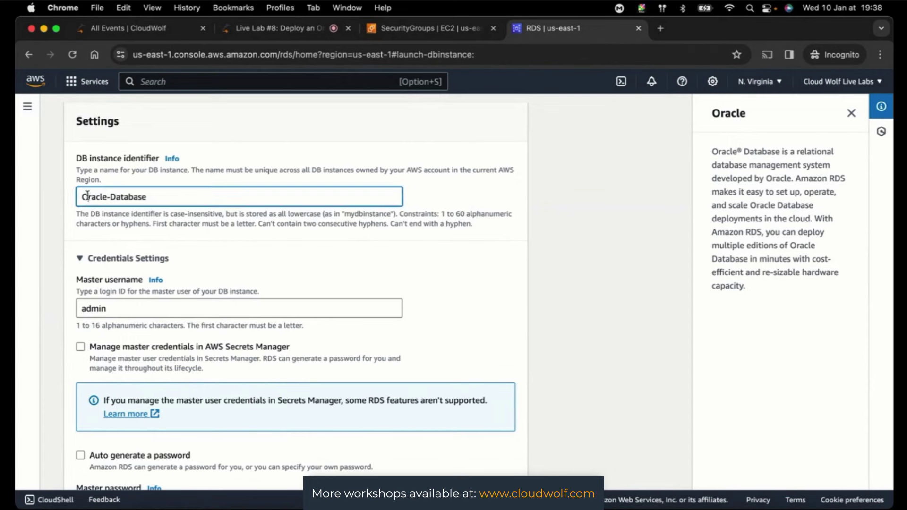
pyautogui.press('BackSpace')
pyautogui.write('o')
pyautogui.press('Right')
pyautogui.press('Right')
pyautogui.press('Right')
pyautogui.press('Right')
pyautogui.press('Right')
pyautogui.press('Right')
pyautogui.press('Right')
pyautogui.press('BackSpace')
pyautogui.write('d')
pyautogui.click(577, 254)
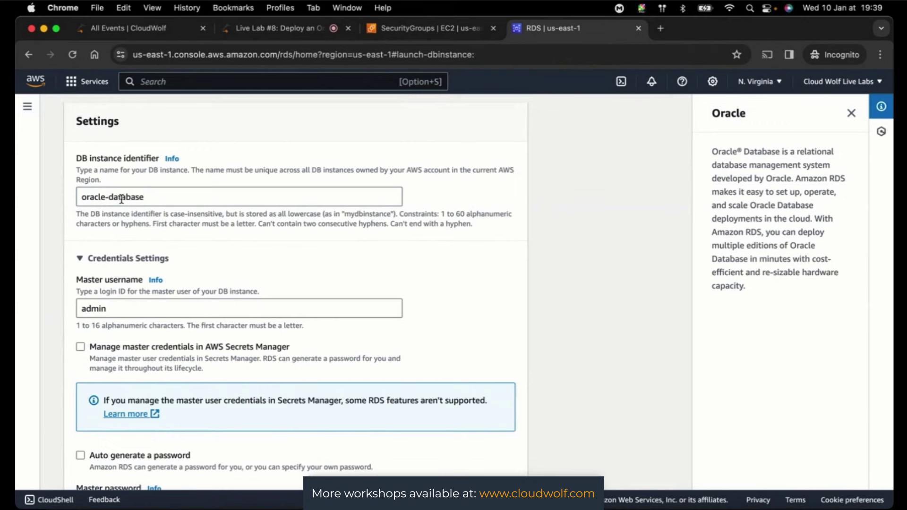
# - Replace the default admin master username with a custom username
pyautogui.click(128, 306)
pyautogui.moveTo(128, 306); pyautogui.dragTo(56, 315)
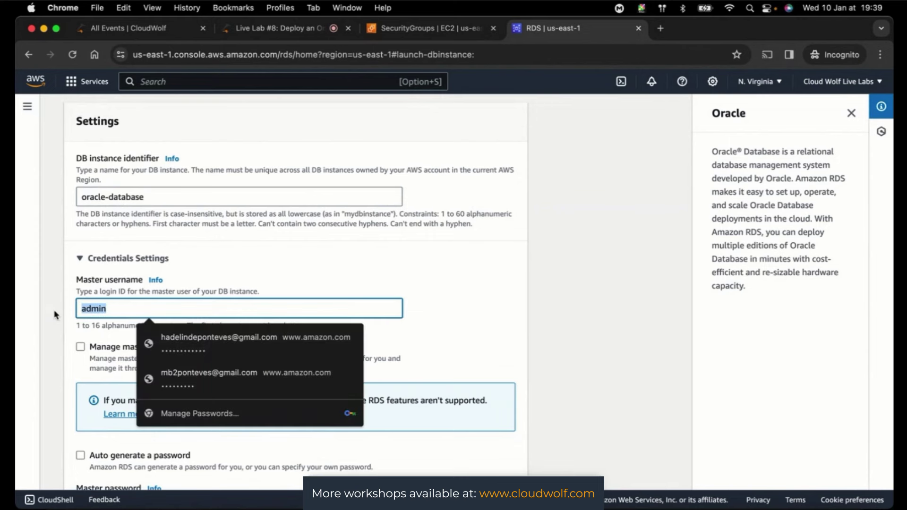
pyautogui.write('Hadelin')
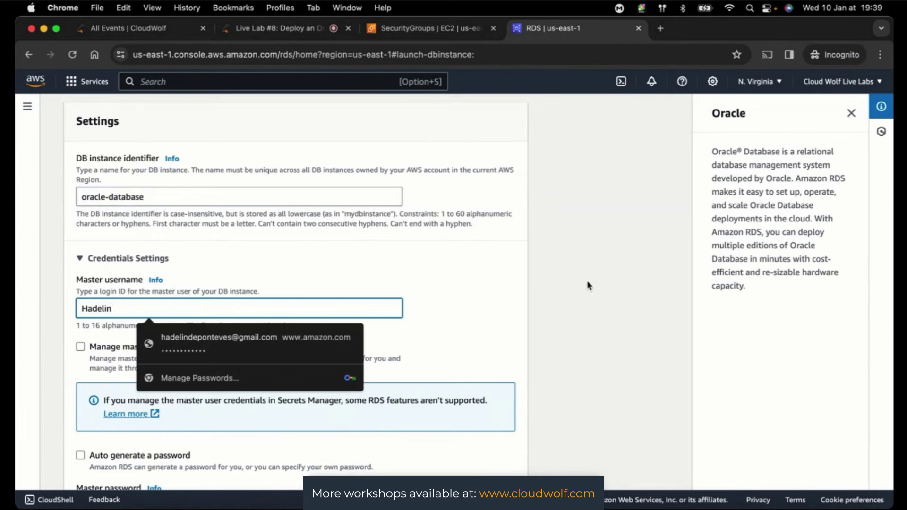
pyautogui.click(587, 285)
pyautogui.scroll(-5, 587, 285)
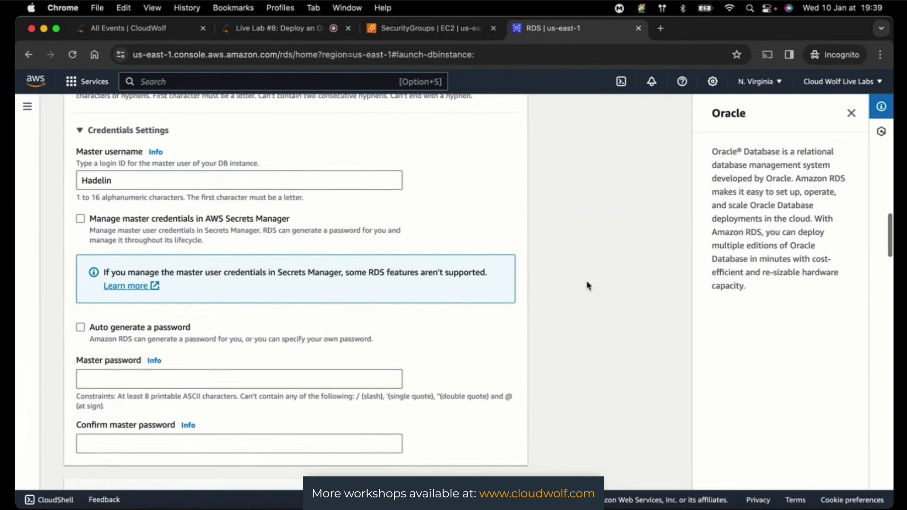
pyautogui.scroll(-1, 587, 285)
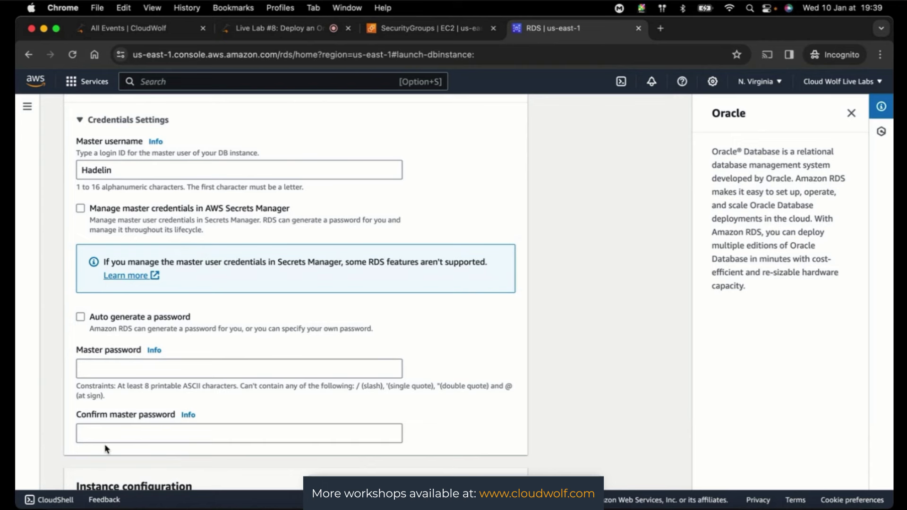
# - Enter the master password and its confirmation, then check the Live Lab chat
pyautogui.click(123, 366)
pyautogui.write('abc')
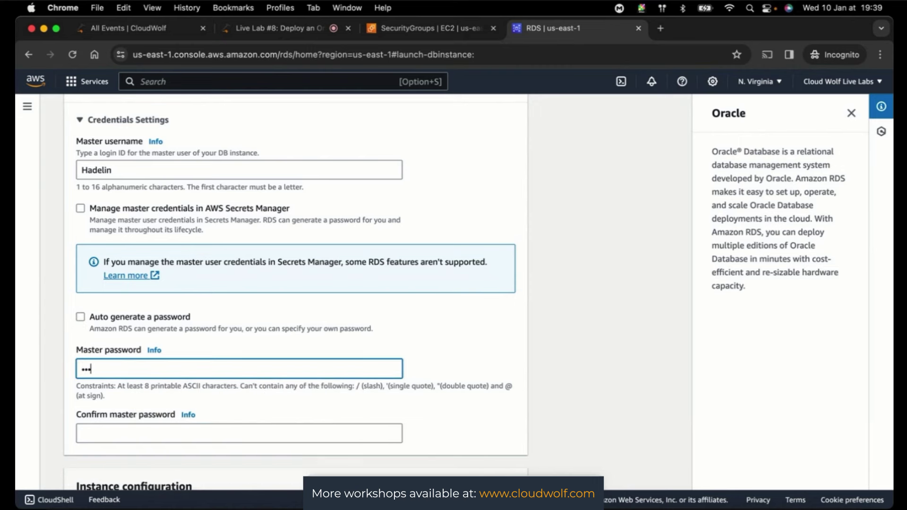
pyautogui.write('defghijklm')
pyautogui.click(183, 431)
pyautogui.write('abcd')
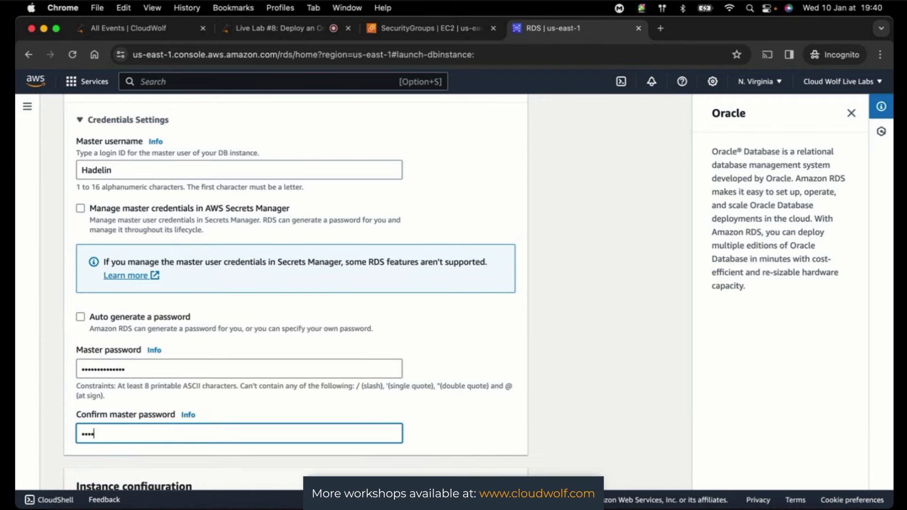
pyautogui.write('efghijklmn')
pyautogui.click(597, 337)
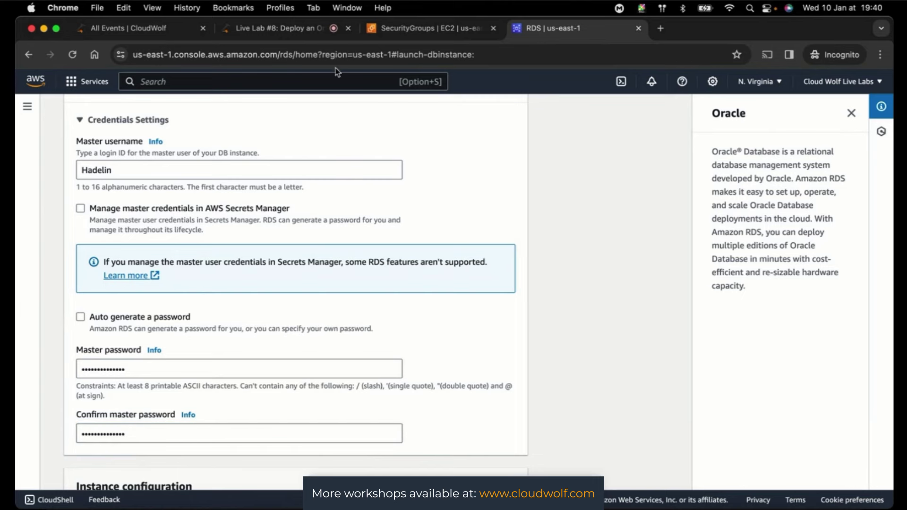
pyautogui.click(262, 29)
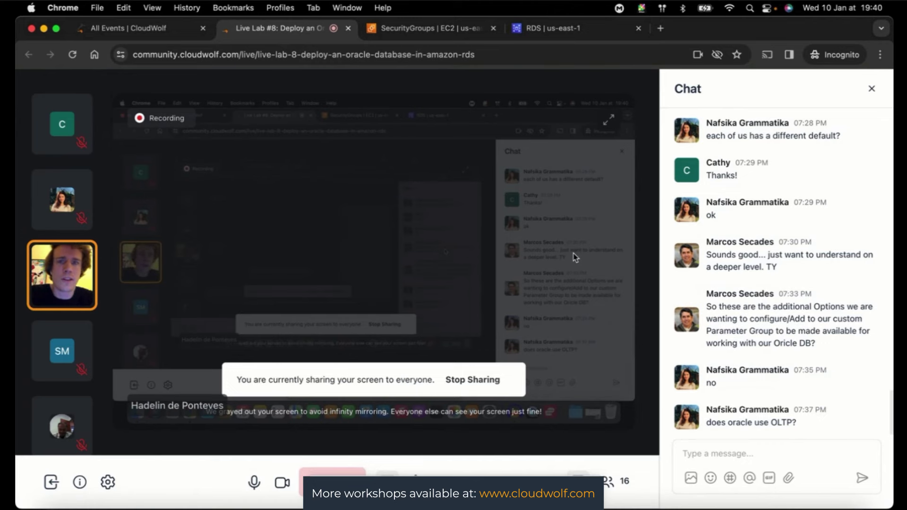
pyautogui.click(574, 28)
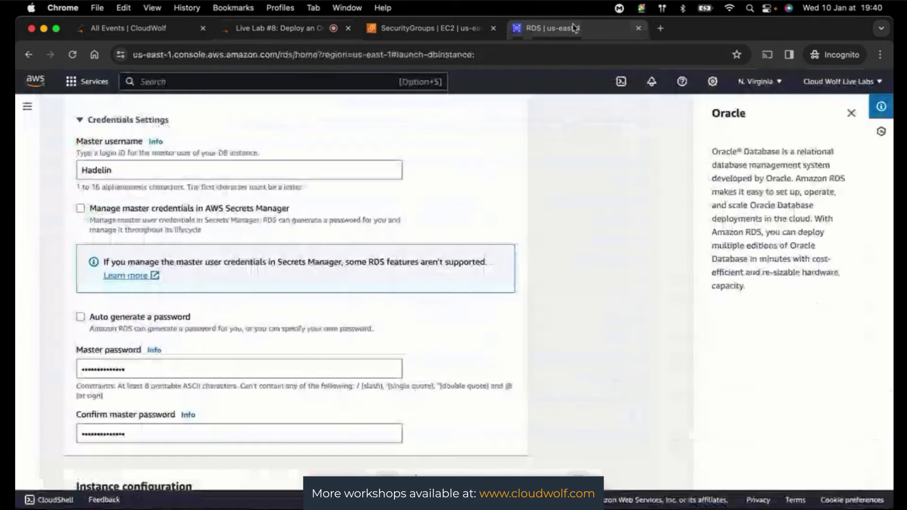
# - Browse the DB instance class list, leaving db.m6i.xlarge unchanged for now
pyautogui.scroll(-10, 579, 277)
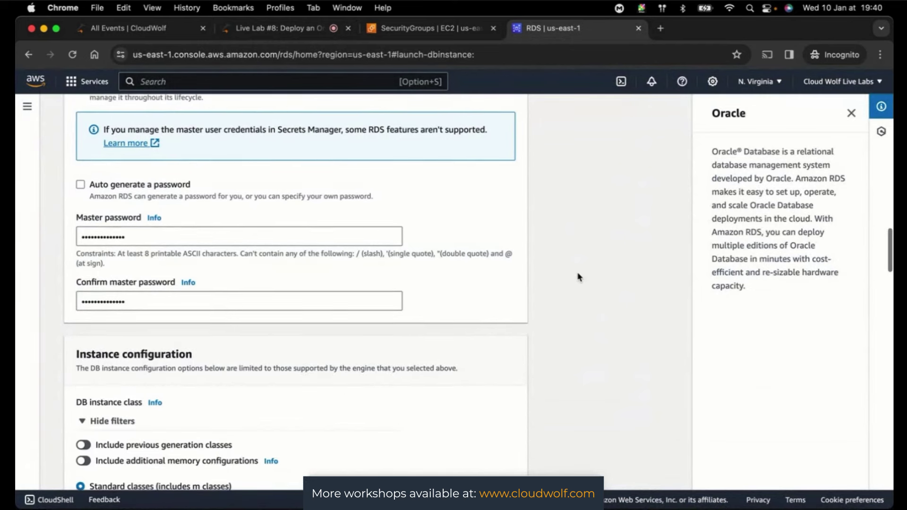
pyautogui.scroll(-5, 579, 278)
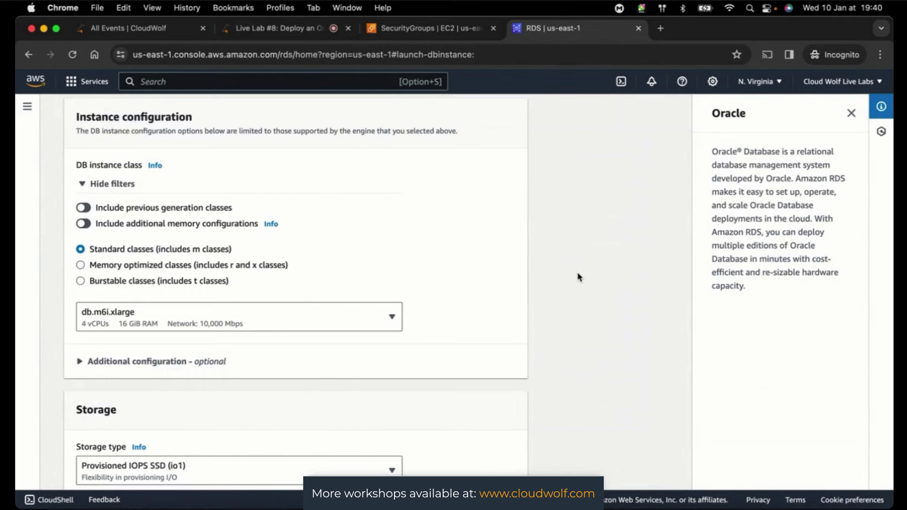
pyautogui.click(362, 322)
pyautogui.scroll(1, 328, 264)
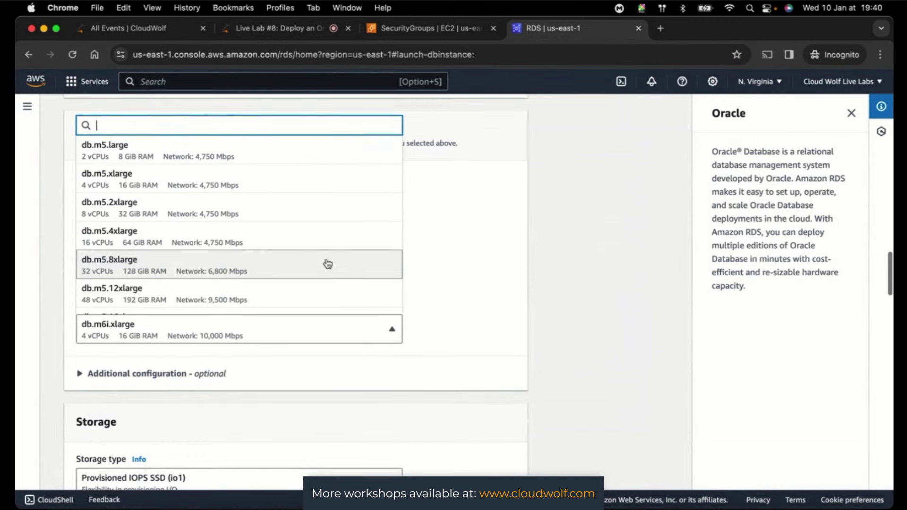
pyautogui.scroll(-1, 328, 264)
pyautogui.scroll(1, 328, 263)
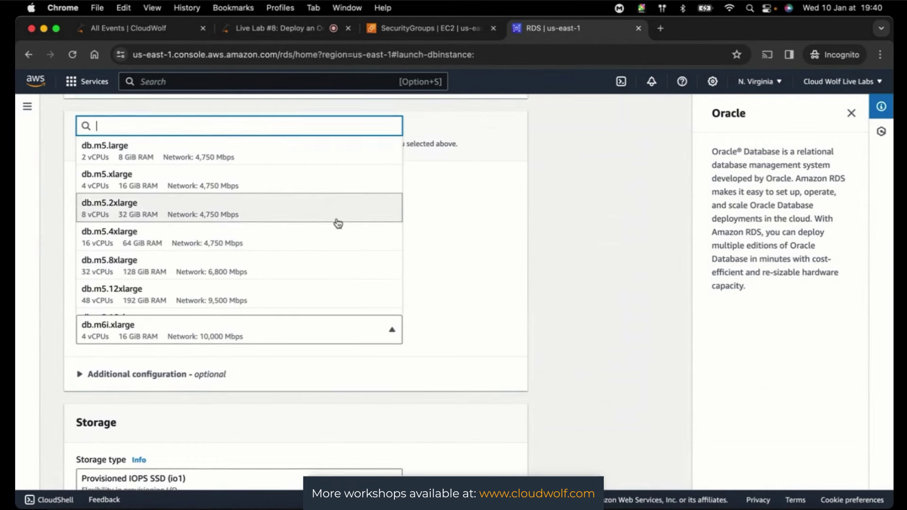
pyautogui.scroll(1, 354, 223)
pyautogui.scroll(-1, 587, 269)
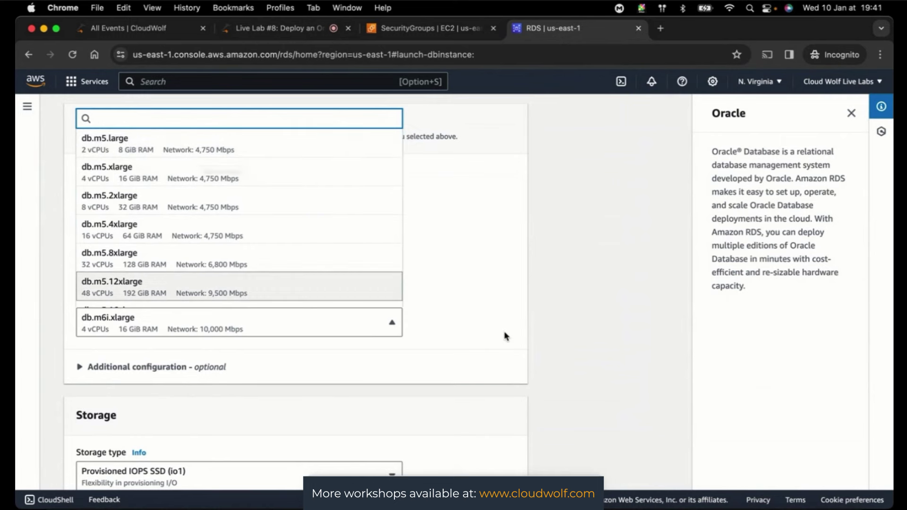
pyautogui.click(570, 327)
# - Choose db.m5.large (2 vCPUs, 8 GiB RAM) as the DB instance class
pyautogui.click(178, 321)
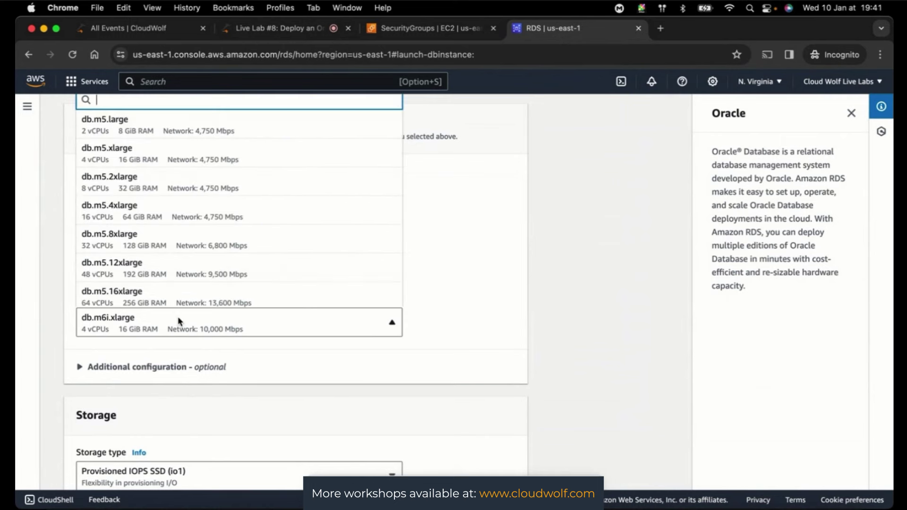
pyautogui.scroll(-5, 255, 231)
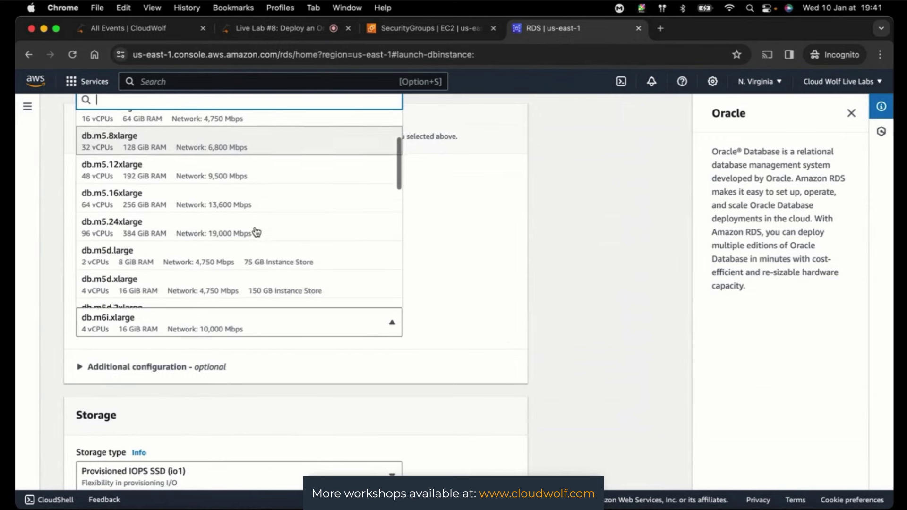
pyautogui.scroll(-8, 256, 231)
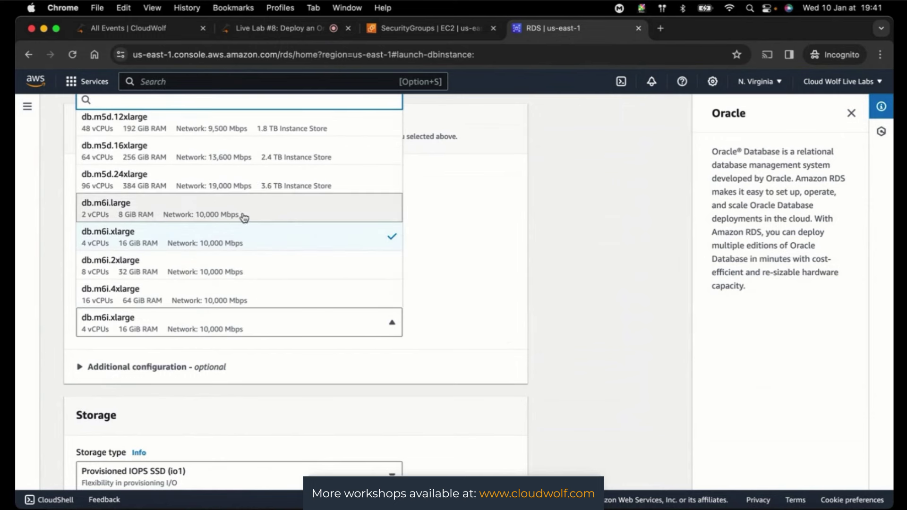
pyautogui.scroll(-1, 243, 227)
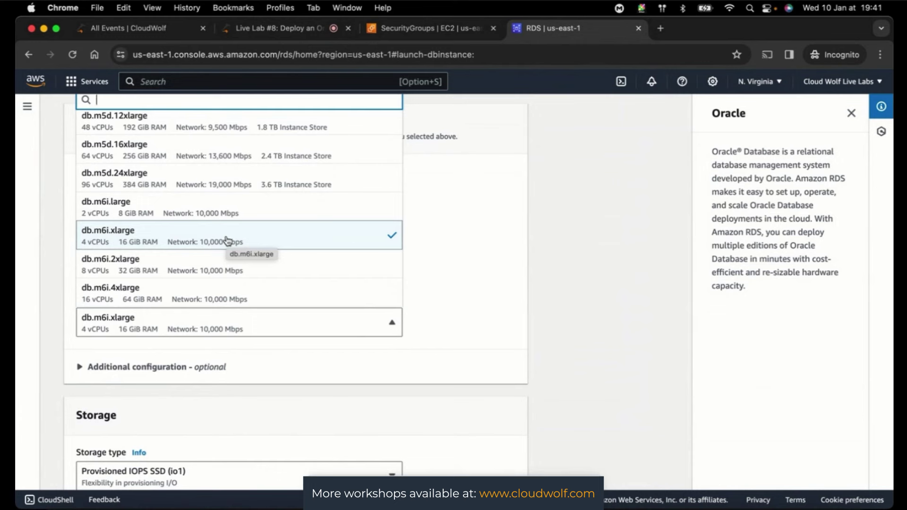
pyautogui.scroll(10, 227, 241)
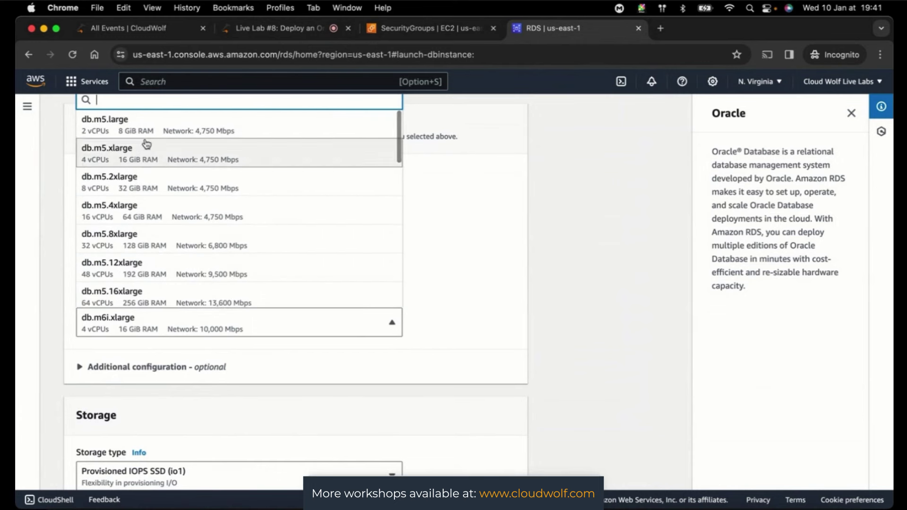
pyautogui.click(144, 137)
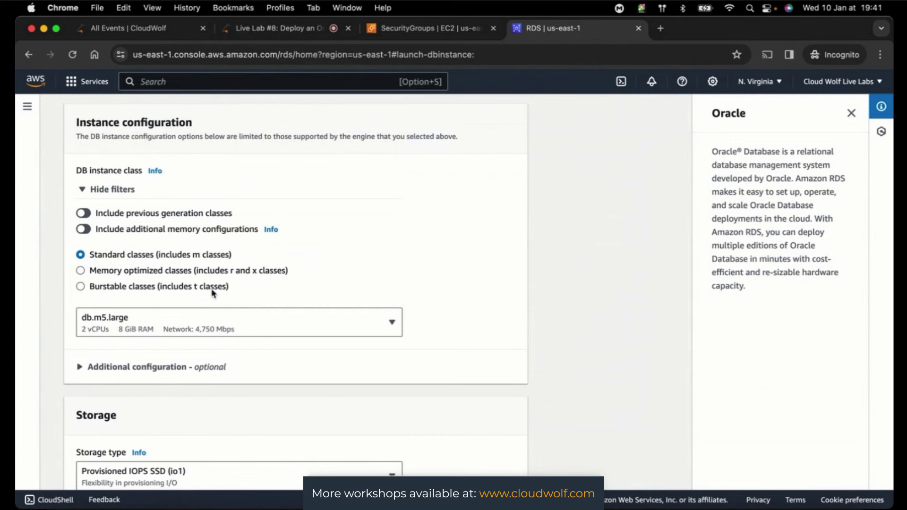
# - Show processor features under Instance configuration's 'Additional configuration - optional' section
pyautogui.click(78, 368)
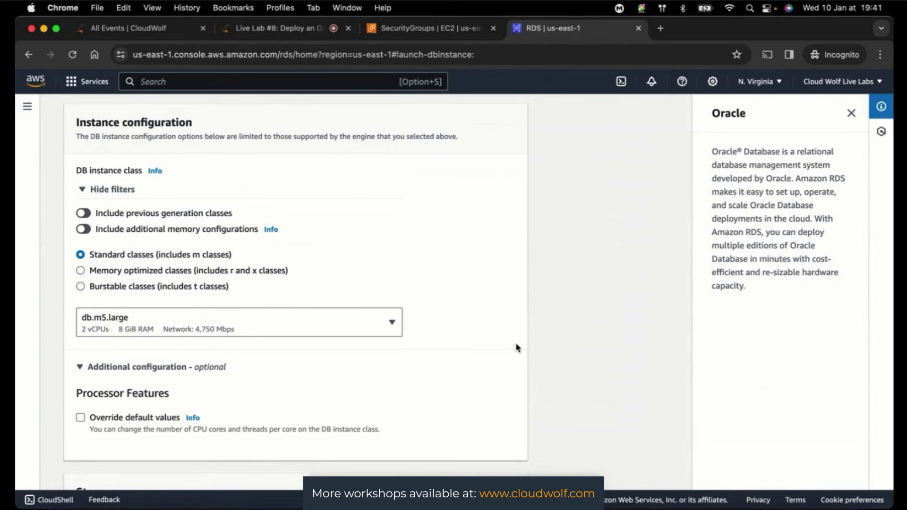
pyautogui.scroll(-2, 544, 344)
pyautogui.scroll(-2, 545, 344)
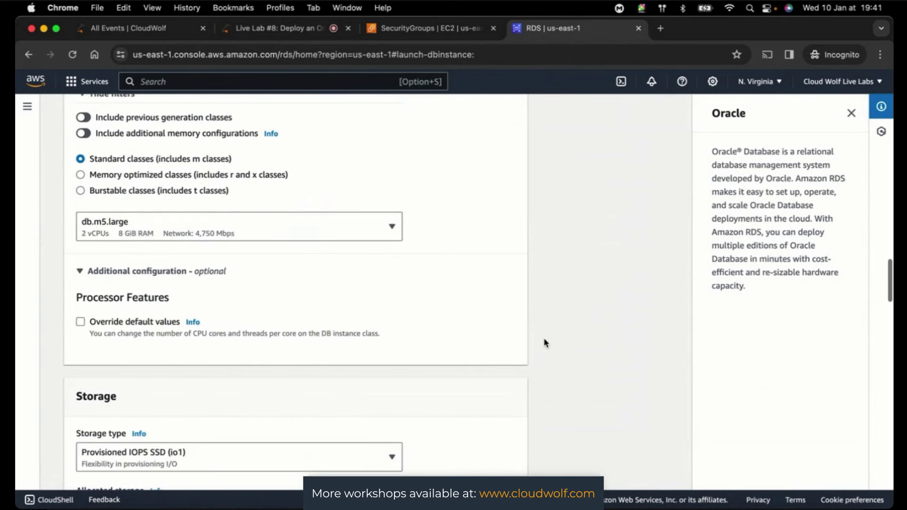
pyautogui.scroll(3, 544, 342)
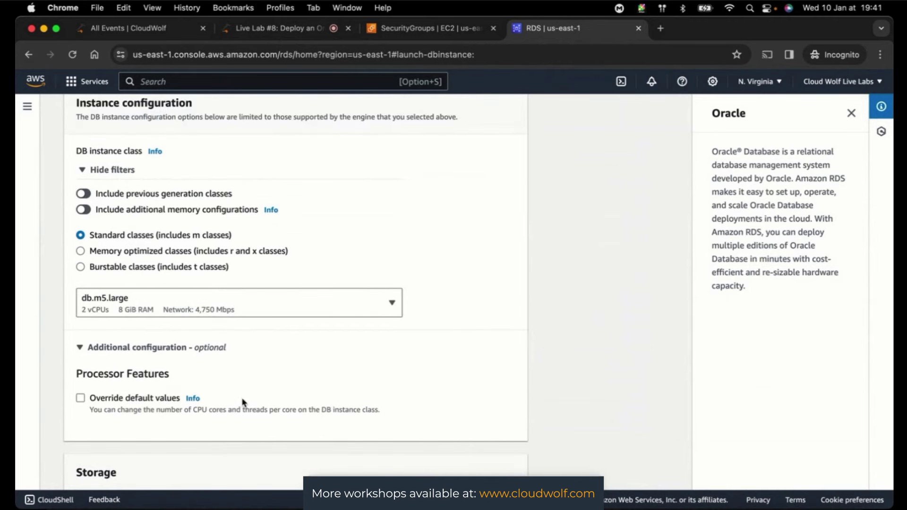
pyautogui.scroll(1, 554, 359)
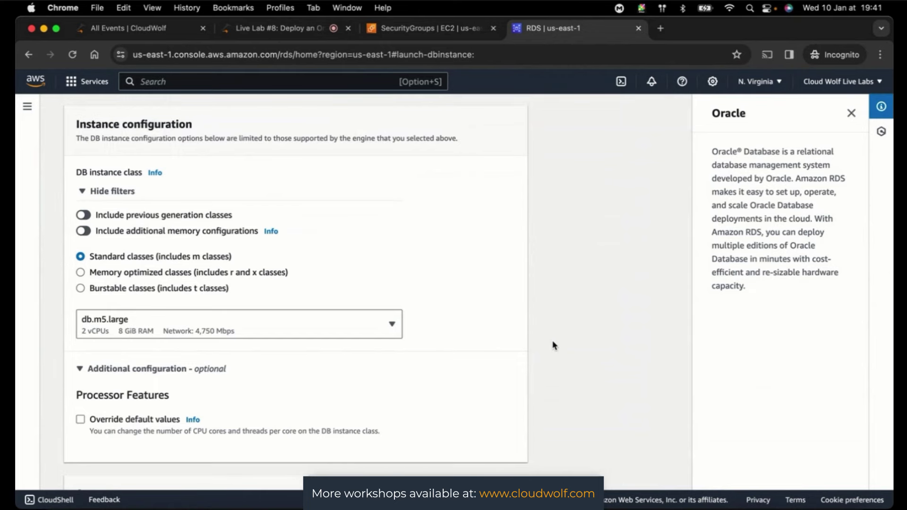
pyautogui.click(250, 29)
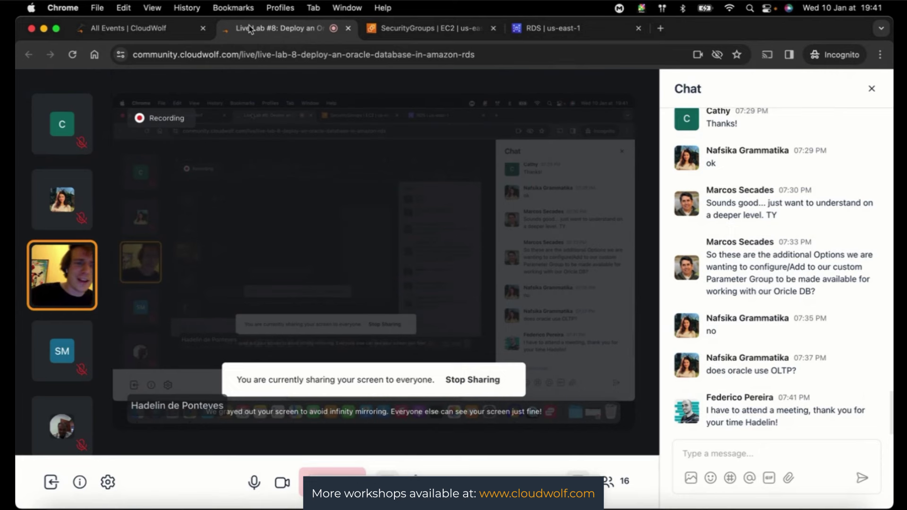
pyautogui.click(533, 28)
pyautogui.scroll(-10, 588, 318)
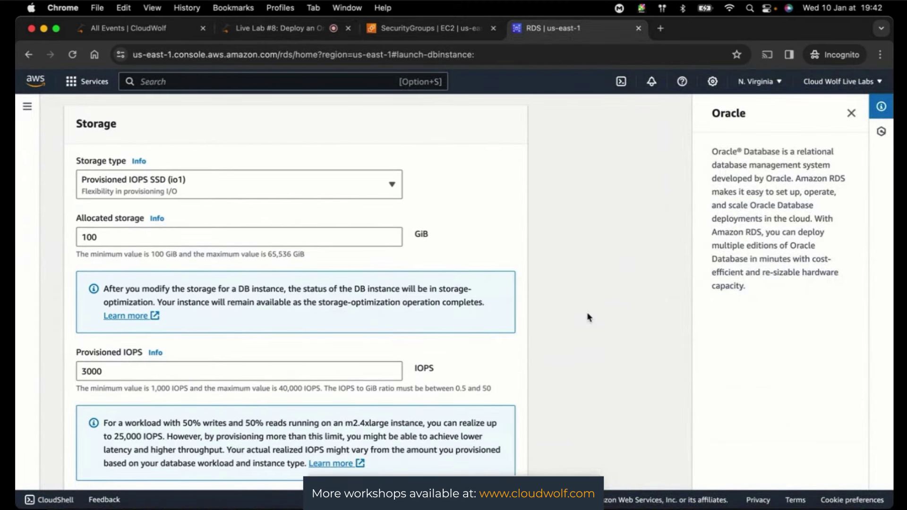
# - Change the storage type to General Purpose SSD (gp2) with 20 GiB allocated
pyautogui.click(392, 185)
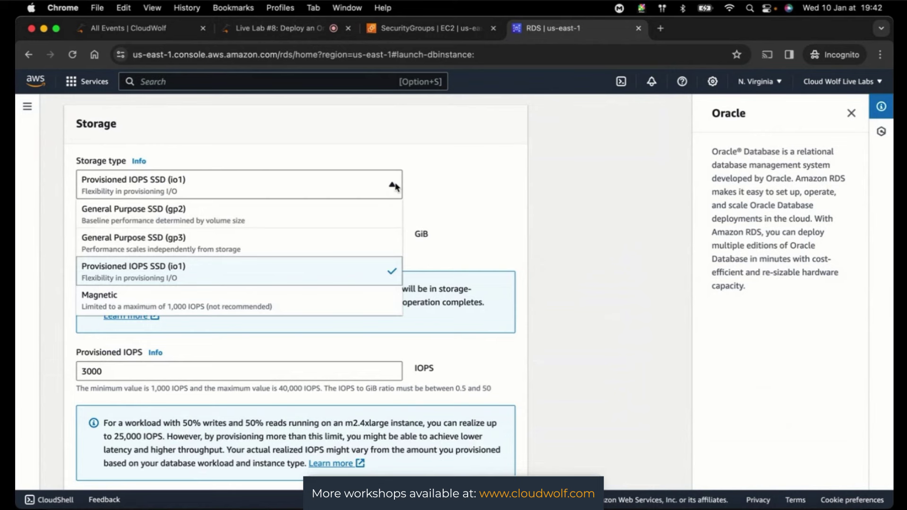
pyautogui.click(154, 222)
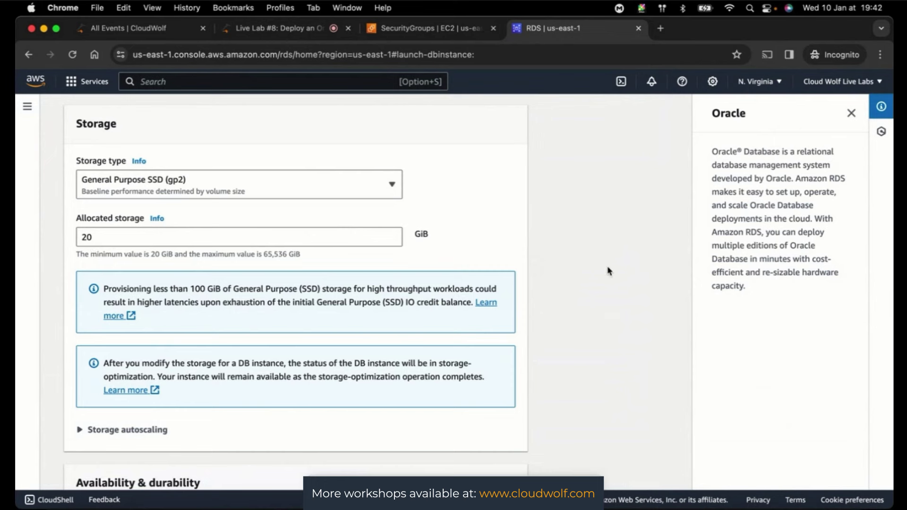
pyautogui.scroll(-1, 608, 271)
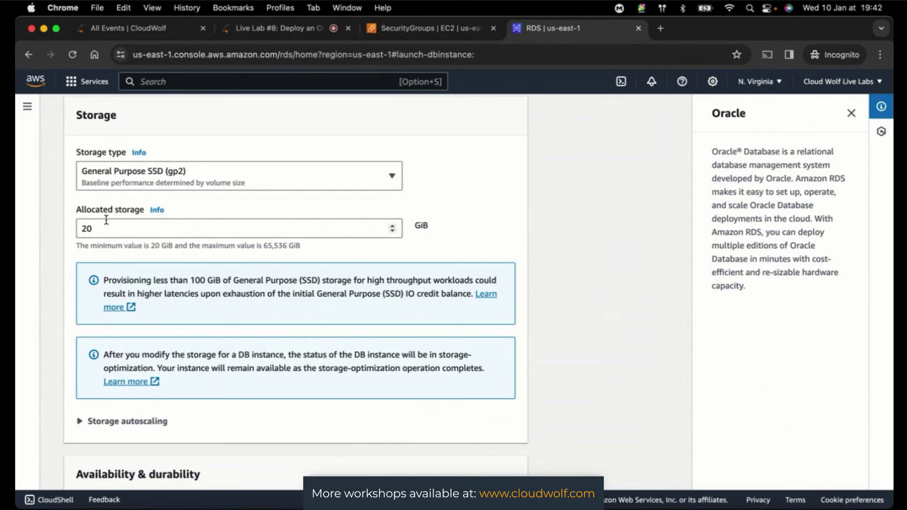
# - Review storage autoscaling (maximum 1000 GiB) down to Availability & durability
pyautogui.click(80, 421)
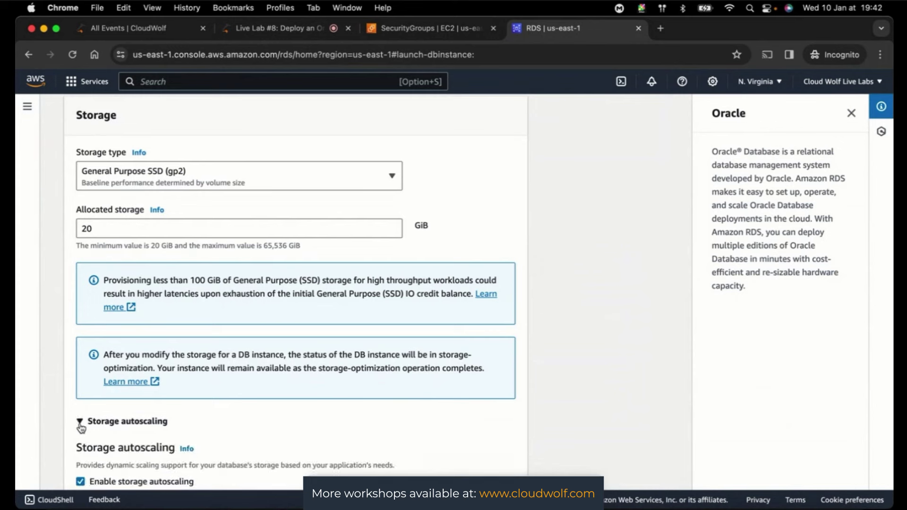
pyautogui.scroll(-3, 597, 370)
pyautogui.scroll(-1, 597, 371)
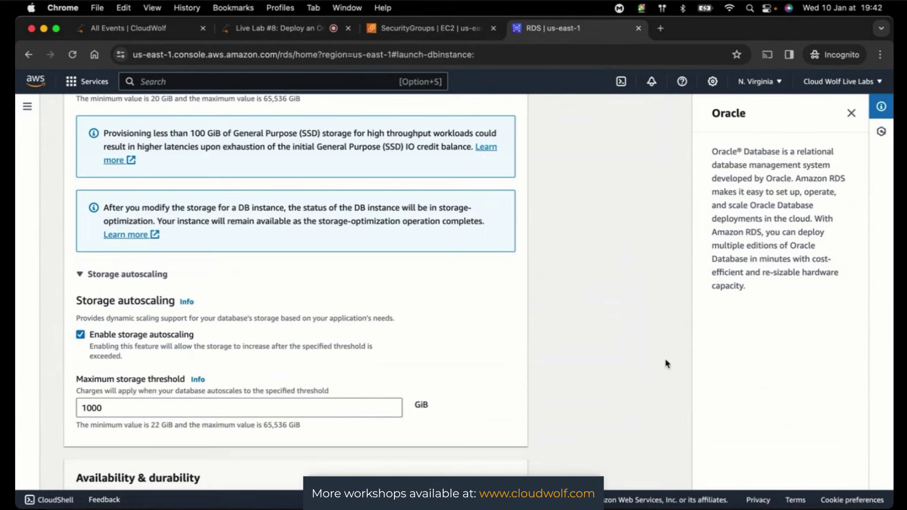
pyautogui.scroll(-5, 614, 349)
pyautogui.scroll(-7, 613, 349)
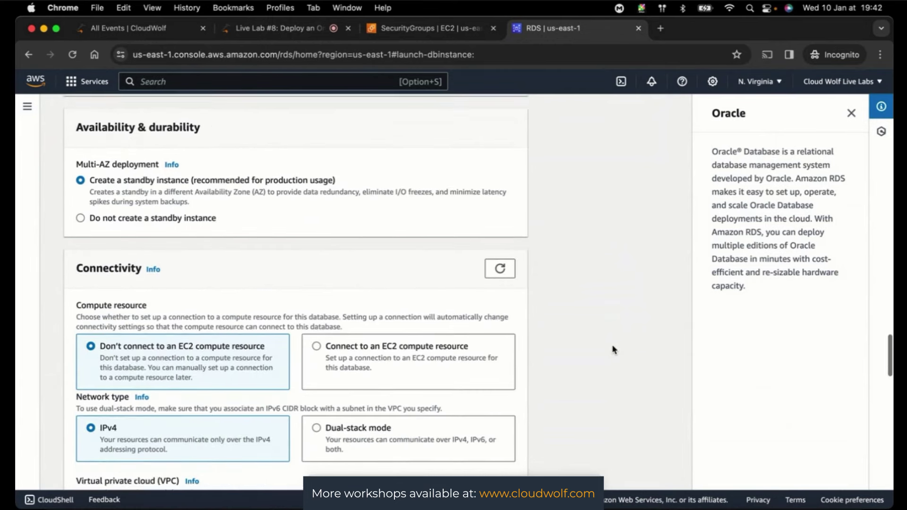
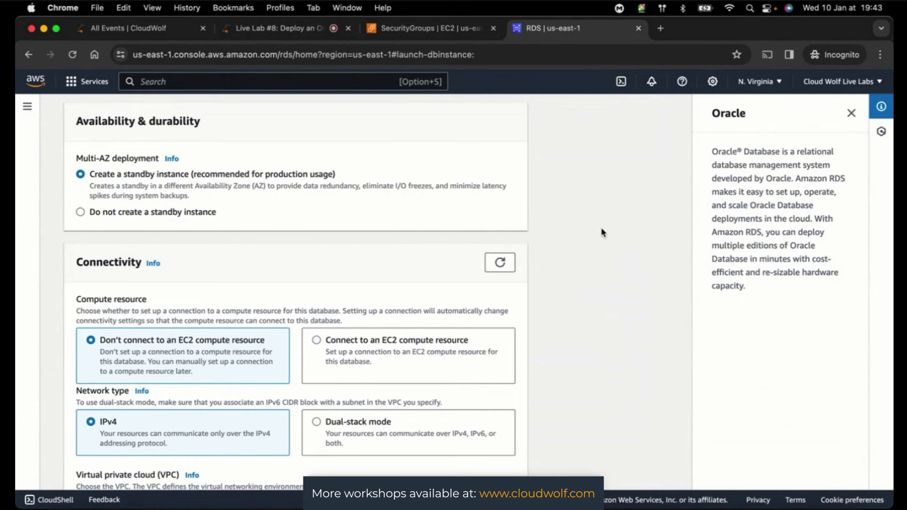
# - Scroll around the RDS Connectivity section, then switch to the 'Live Lab #8' session tab and its chat
pyautogui.scroll(-3, 602, 231)
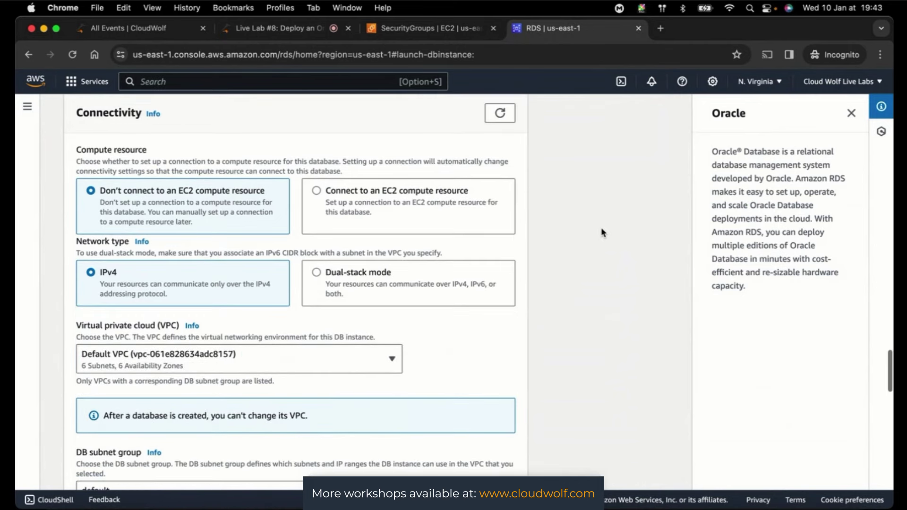
pyautogui.scroll(1, 601, 228)
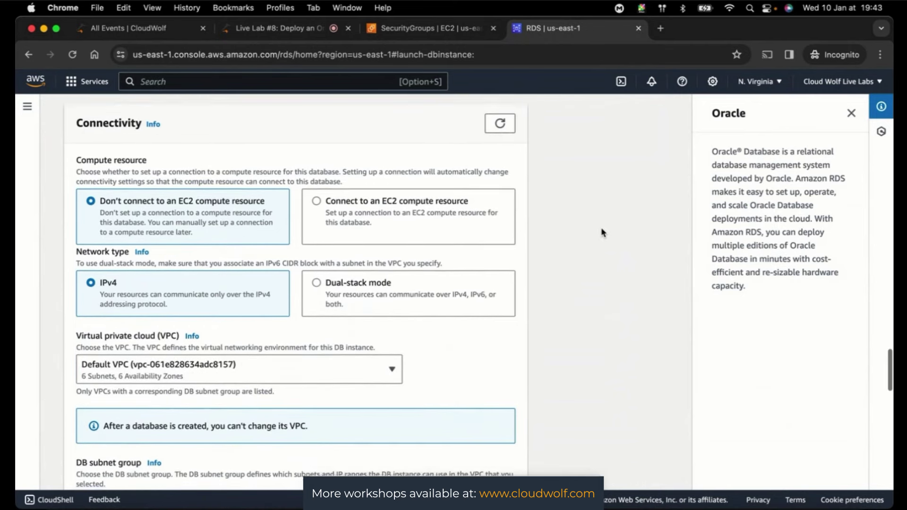
pyautogui.scroll(-1, 601, 231)
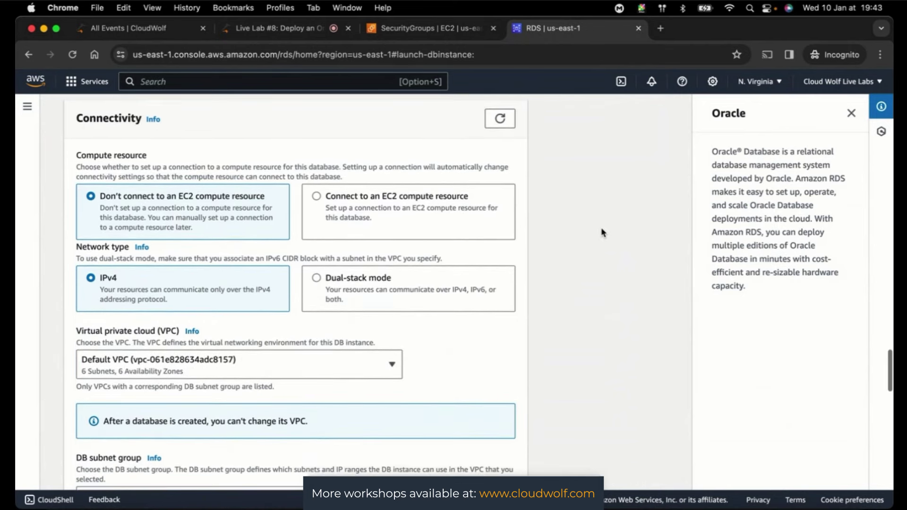
pyautogui.click(267, 36)
# - Read through the participants' chat questions, then return to the RDS creation form
pyautogui.scroll(10, 801, 265)
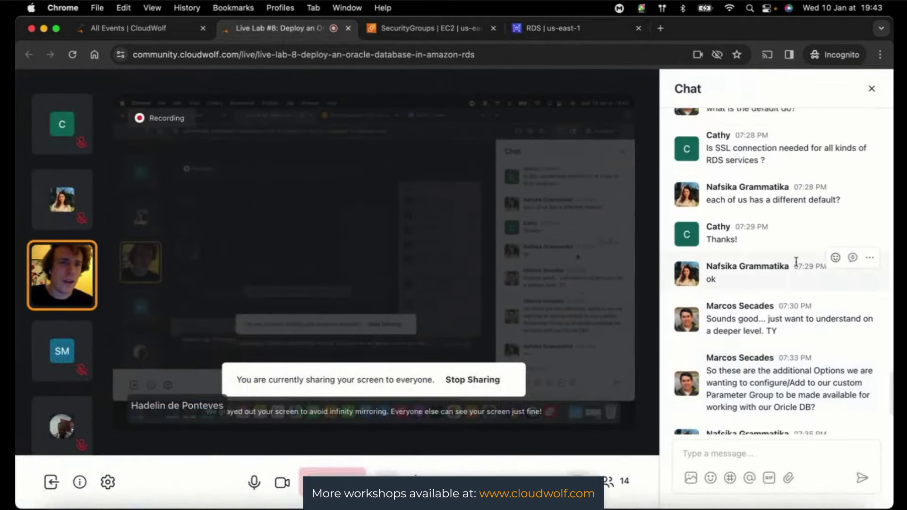
pyautogui.scroll(6, 796, 265)
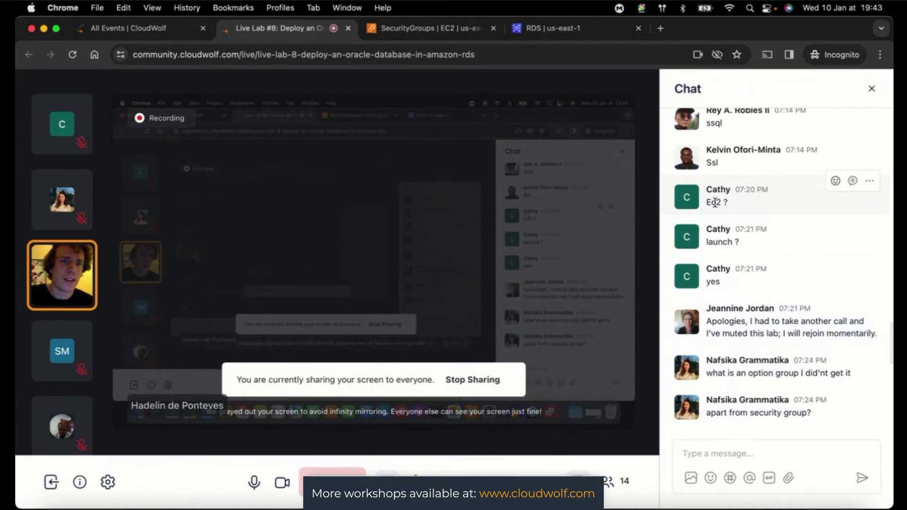
pyautogui.scroll(-2, 737, 244)
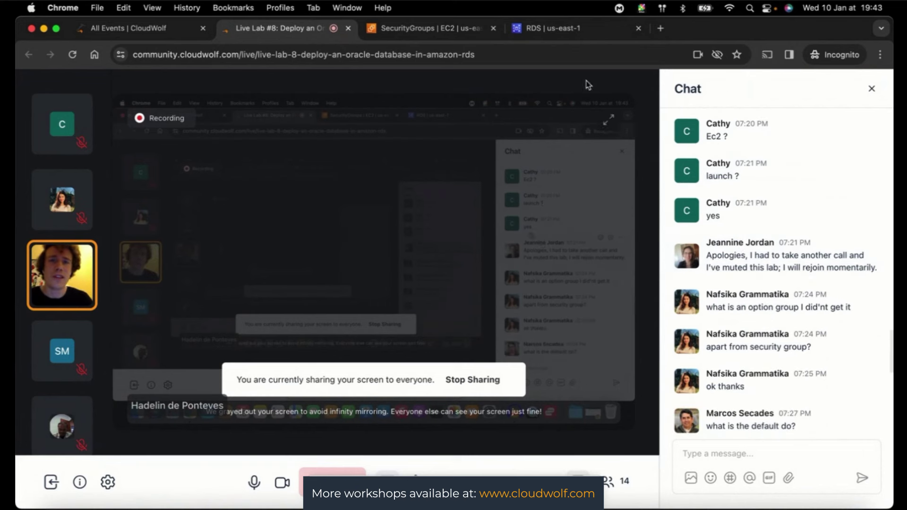
pyautogui.click(539, 32)
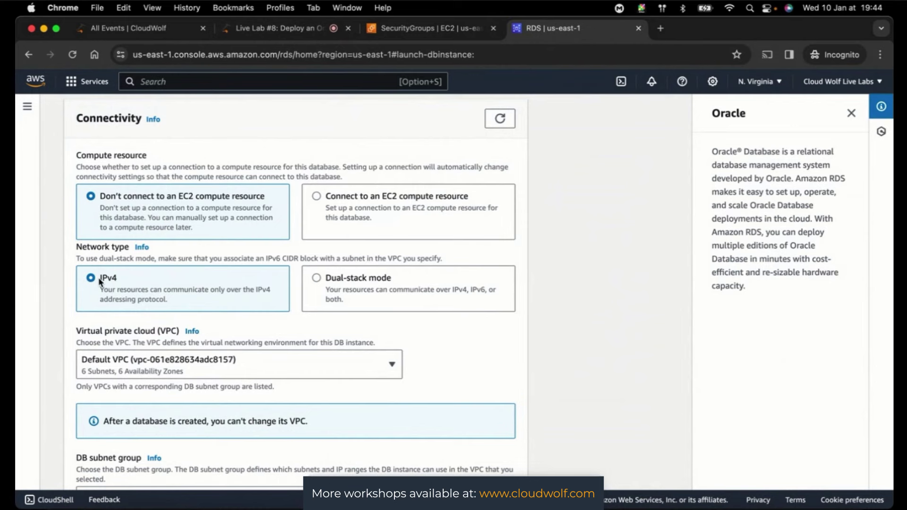
# - Check the live chat once more and come back to the RDS connectivity settings
pyautogui.click(275, 29)
pyautogui.scroll(-10, 845, 288)
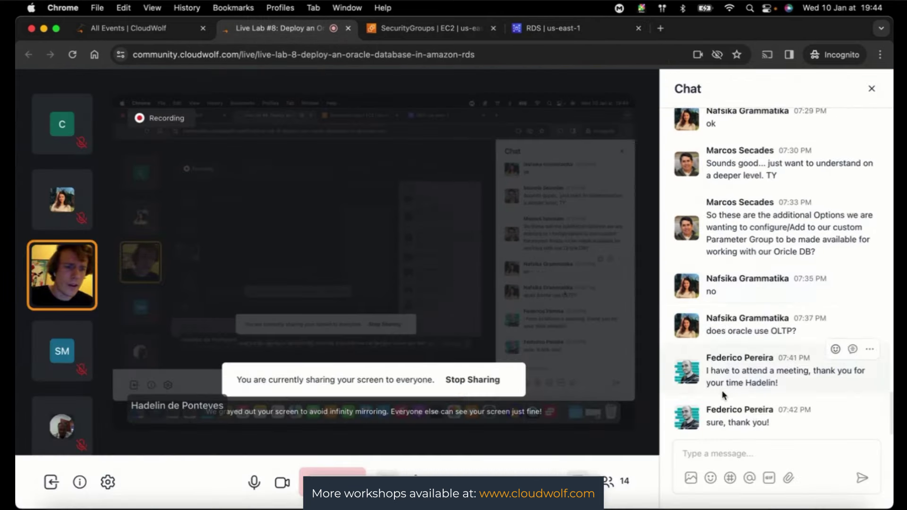
pyautogui.click(522, 28)
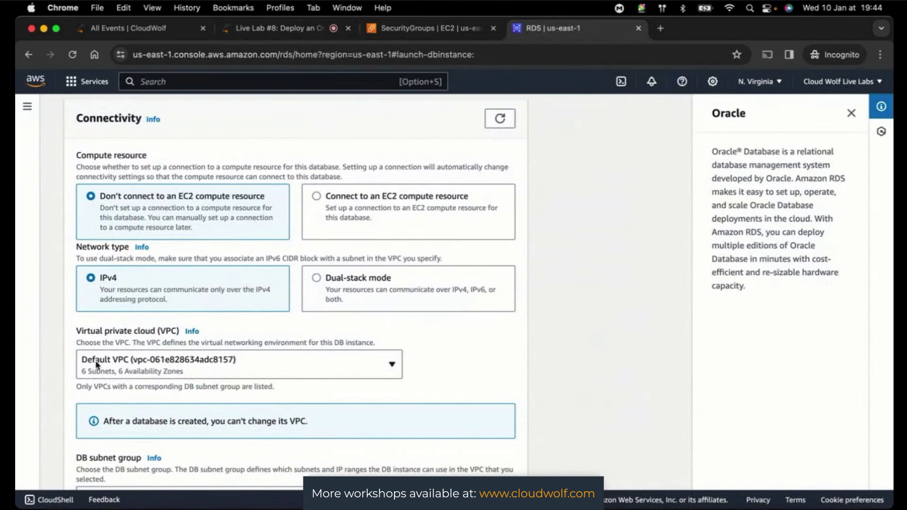
# - Keep the Default VPC and default DB subnet group, and set Public access to Yes
pyautogui.click(392, 366)
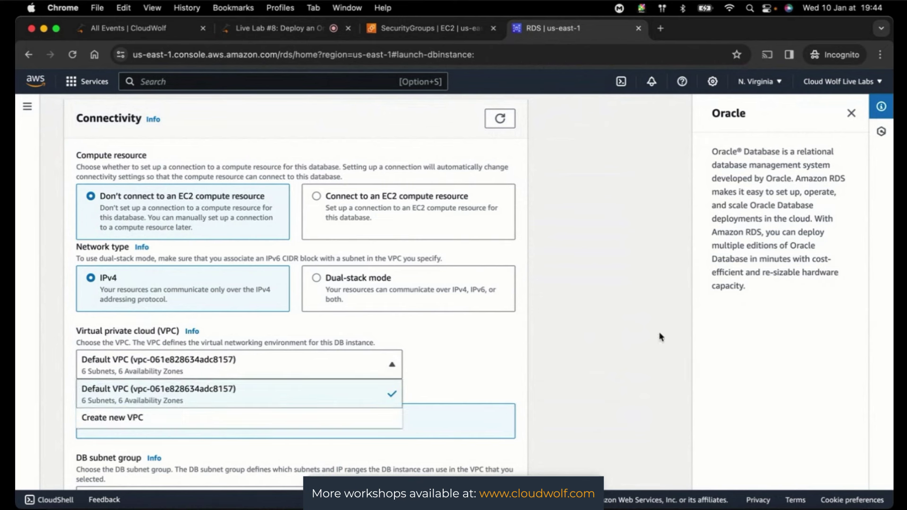
pyautogui.click(626, 311)
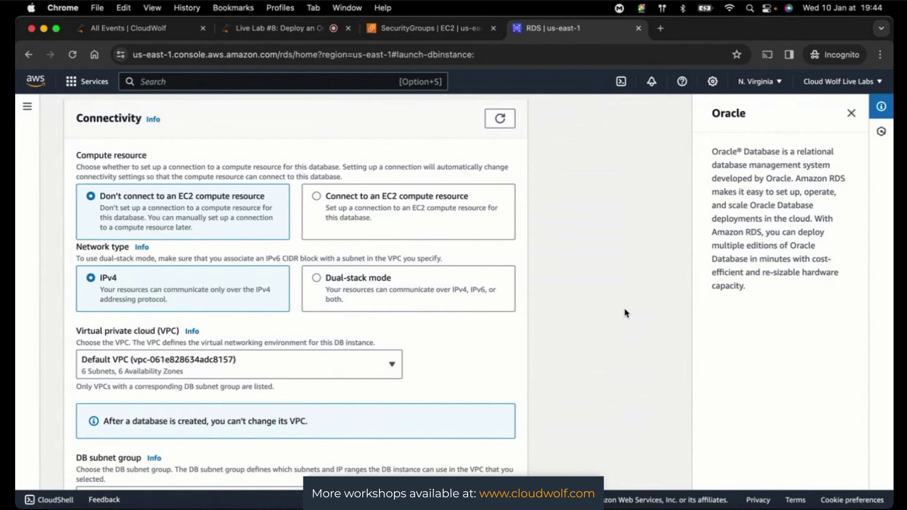
pyautogui.scroll(-4, 625, 310)
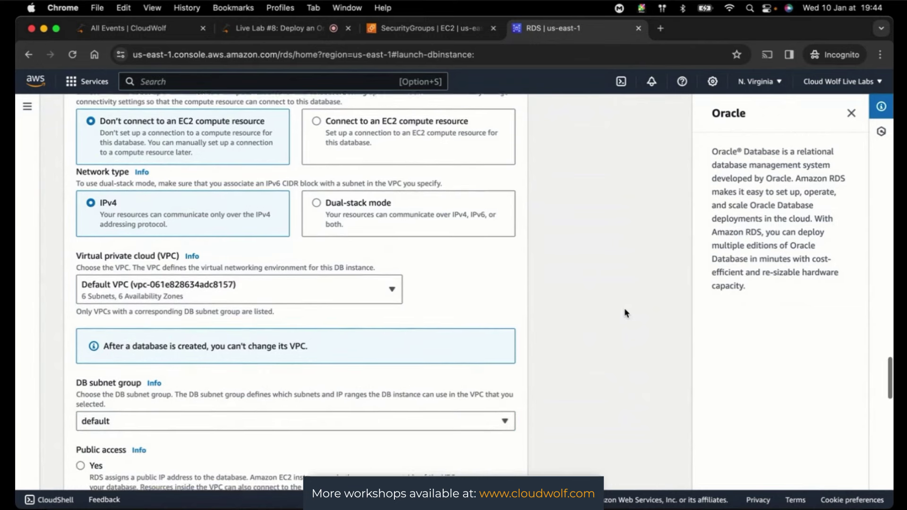
pyautogui.scroll(-5, 625, 311)
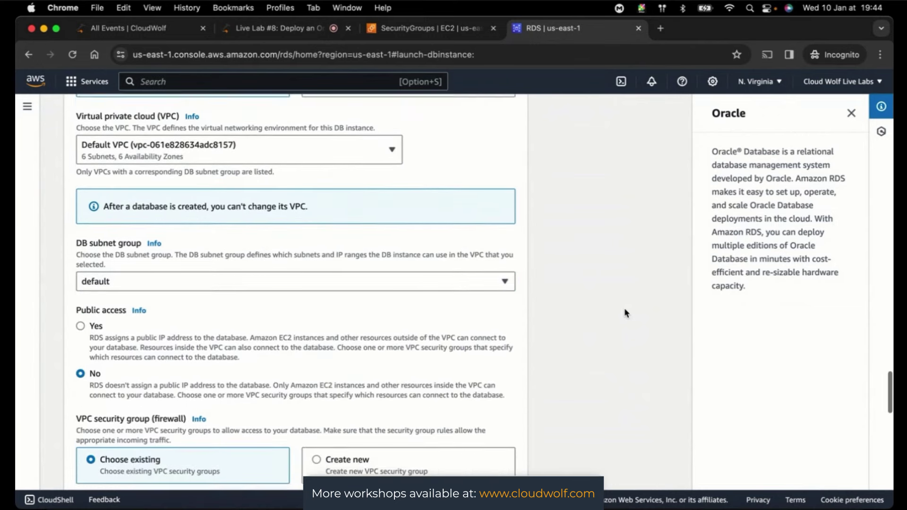
pyautogui.click(493, 279)
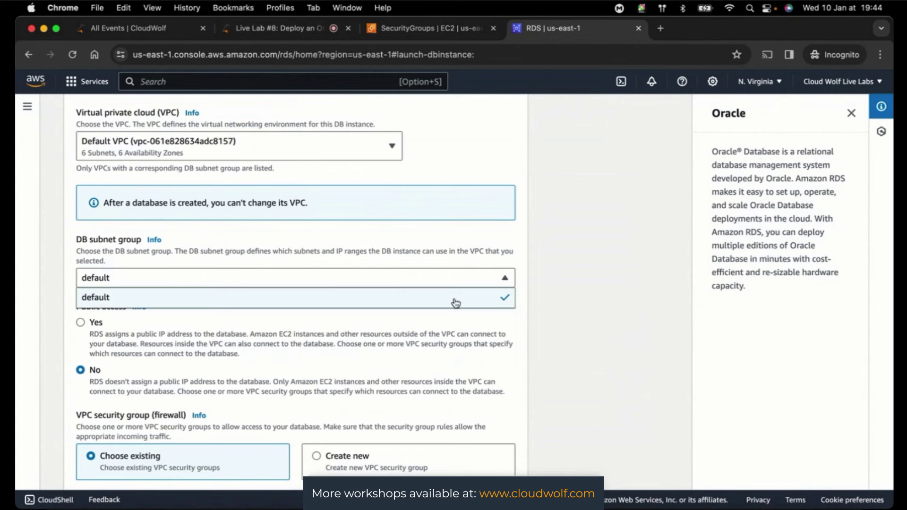
pyautogui.click(562, 287)
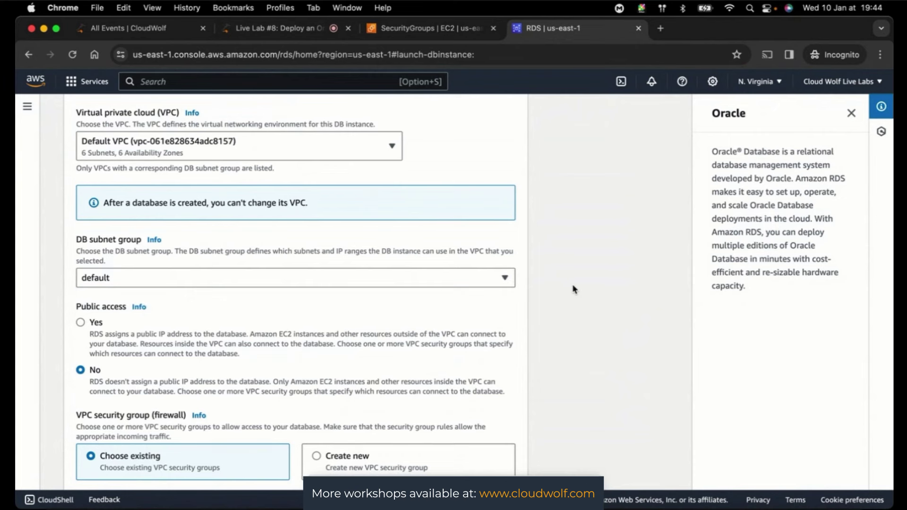
pyautogui.click(81, 323)
# - Add OracleDatabaseSecurityGroup and remove the 'default' security group, leaving it the only group
pyautogui.scroll(-5, 646, 289)
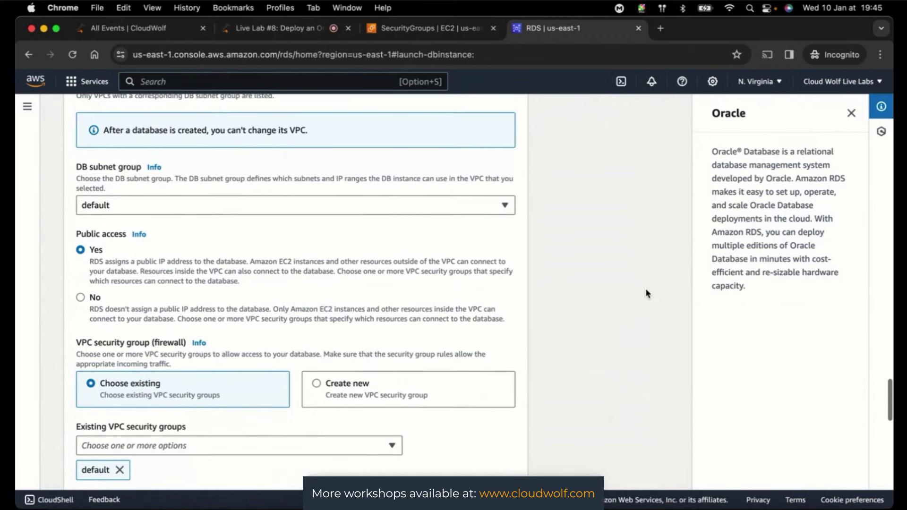
pyautogui.scroll(-5, 646, 294)
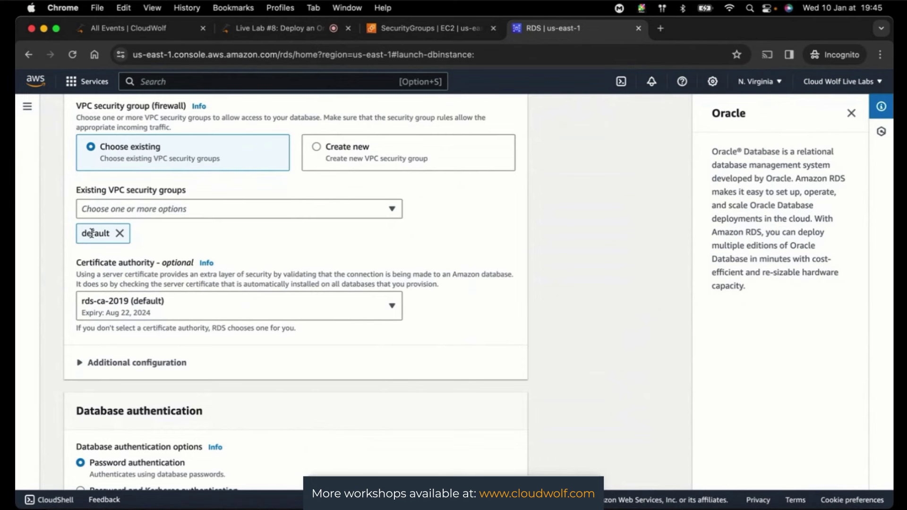
pyautogui.click(137, 211)
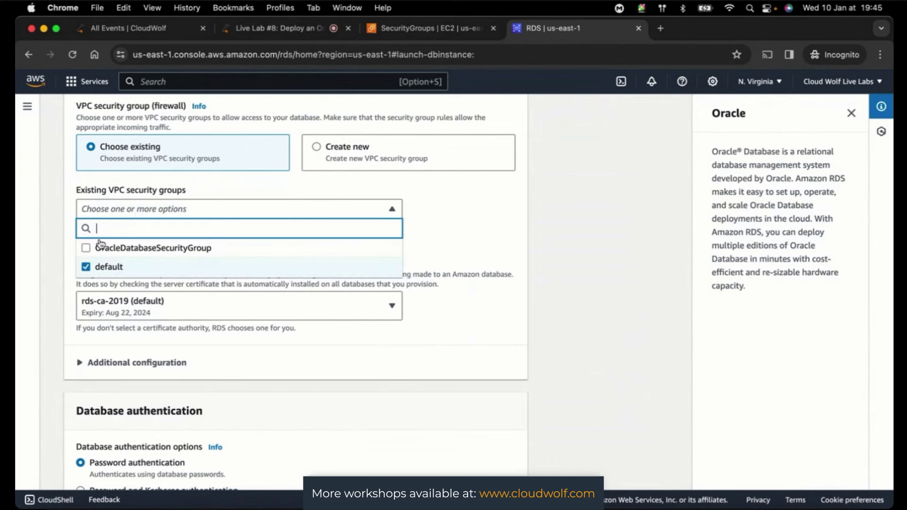
pyautogui.click(86, 249)
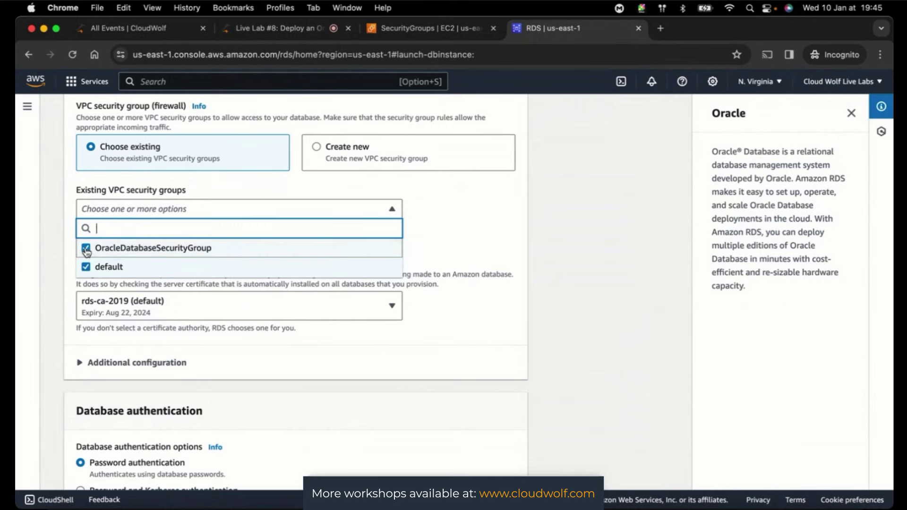
pyautogui.click(582, 231)
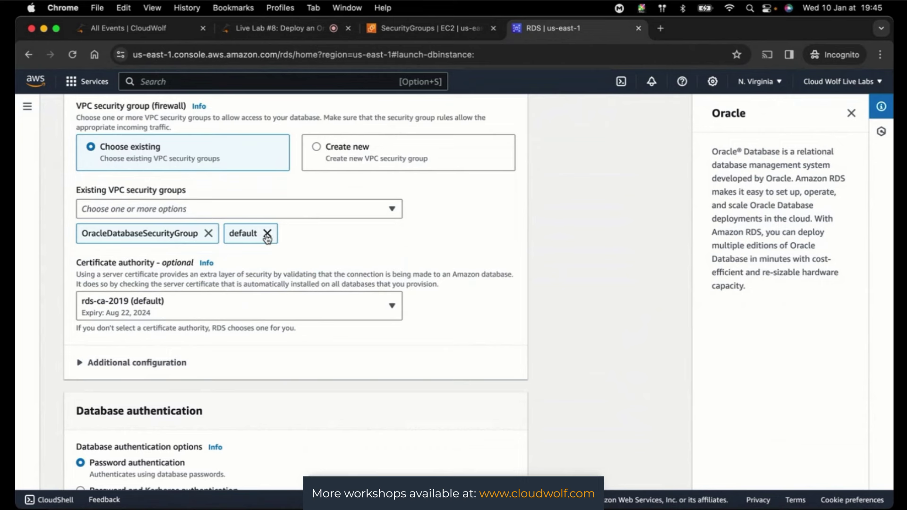
pyautogui.click(267, 233)
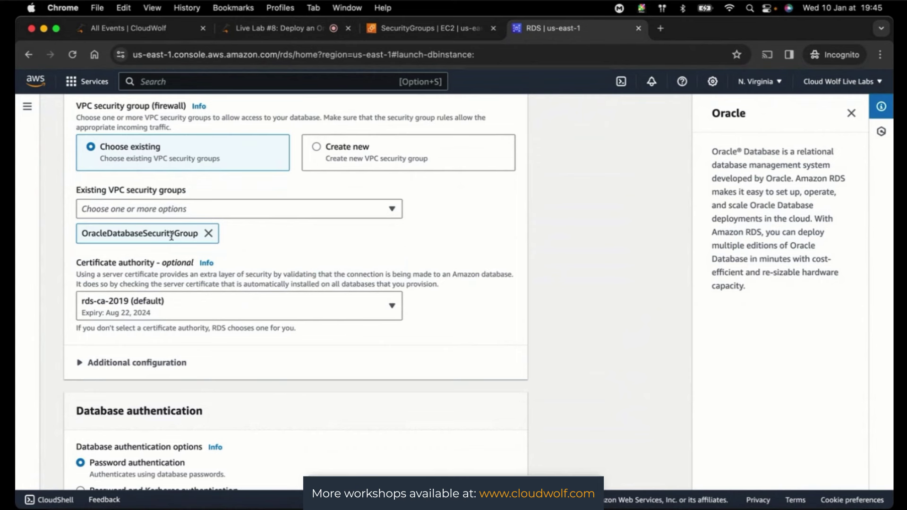
pyautogui.click(181, 208)
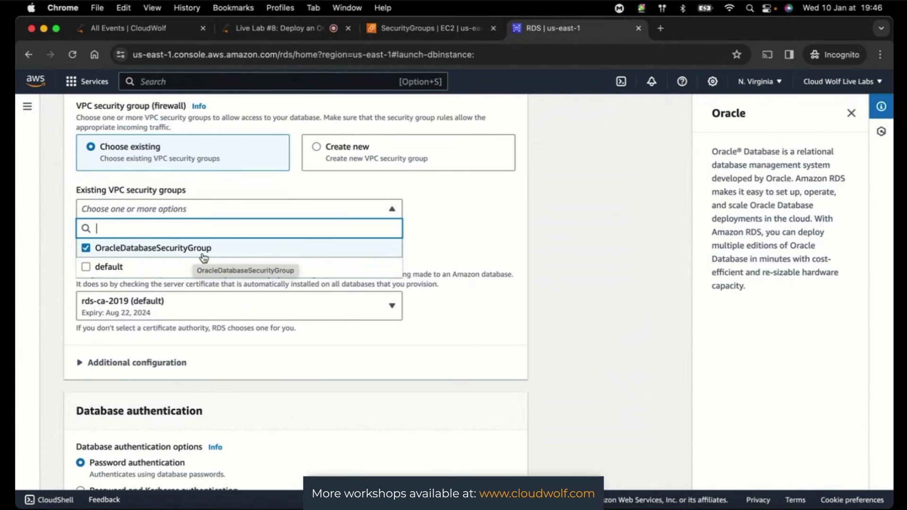
pyautogui.click(621, 243)
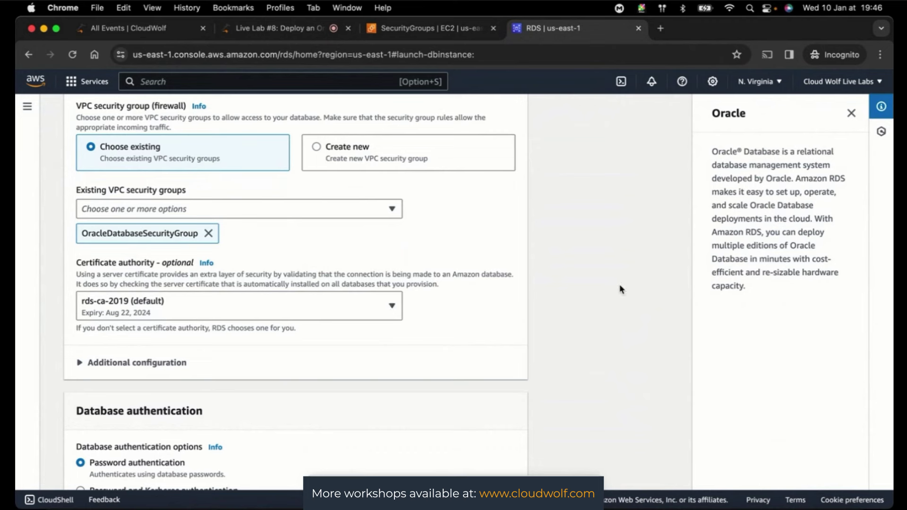
# - Expand connectivity's Additional configuration to reveal database port 1521, then check the live chat
pyautogui.click(81, 364)
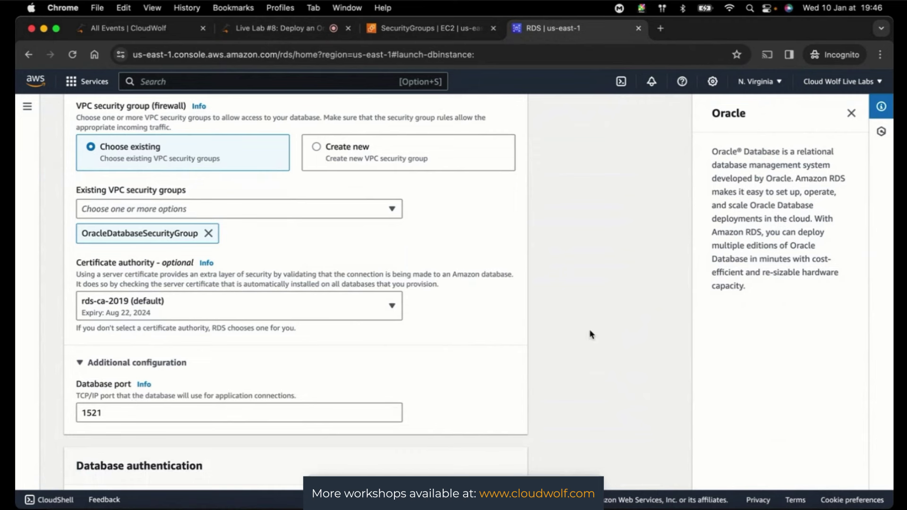
pyautogui.click(276, 29)
# - Scroll to Monitoring and view the Performance Insights retention period options
pyautogui.scroll(1, 97, 240)
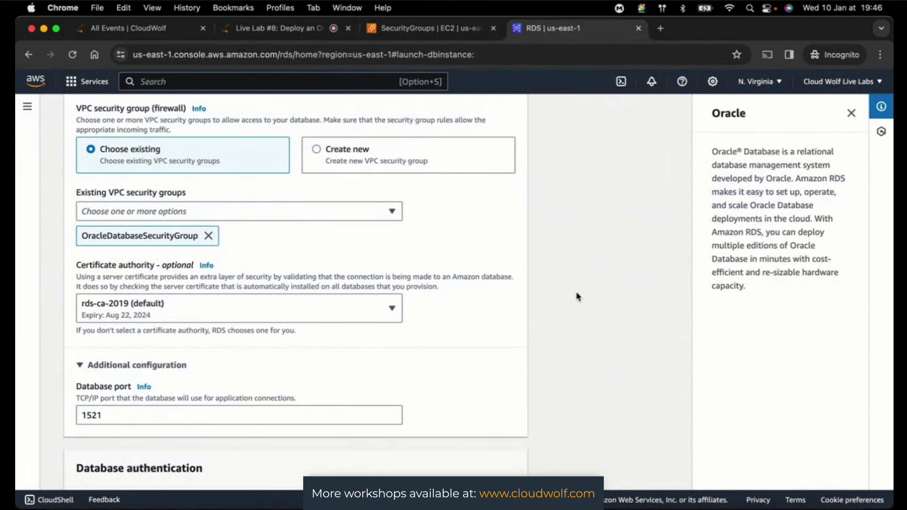
pyautogui.scroll(-5, 576, 294)
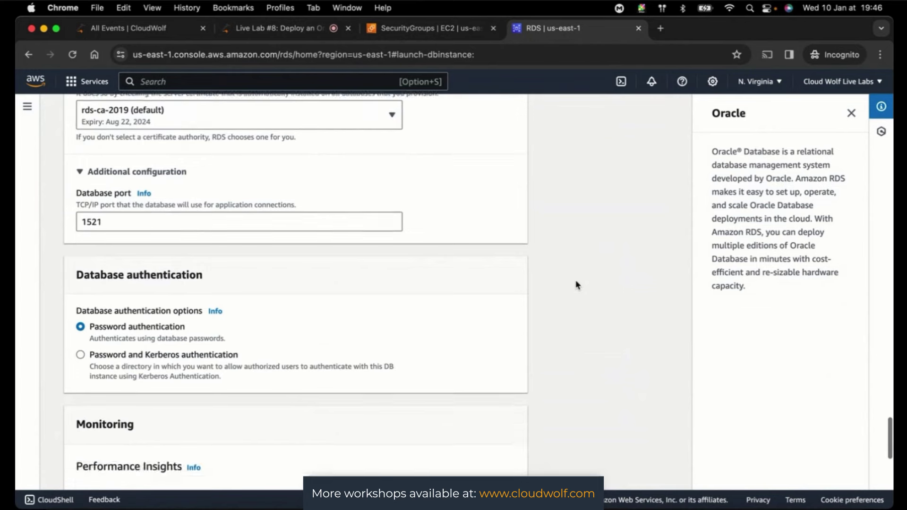
pyautogui.scroll(-4, 576, 283)
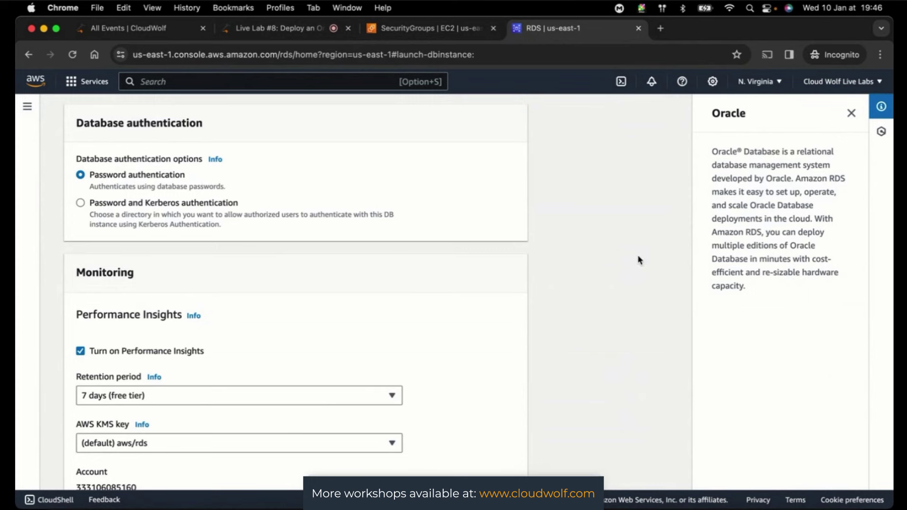
pyautogui.scroll(-4, 638, 260)
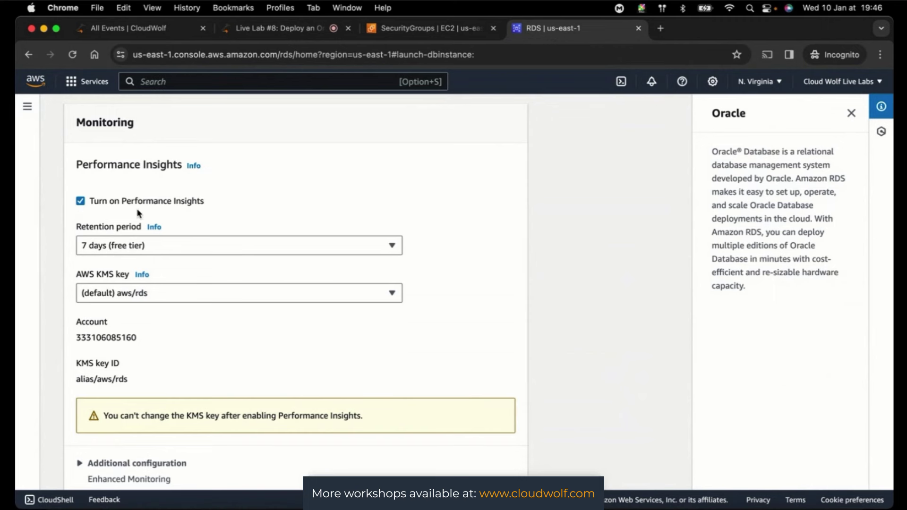
pyautogui.click(129, 249)
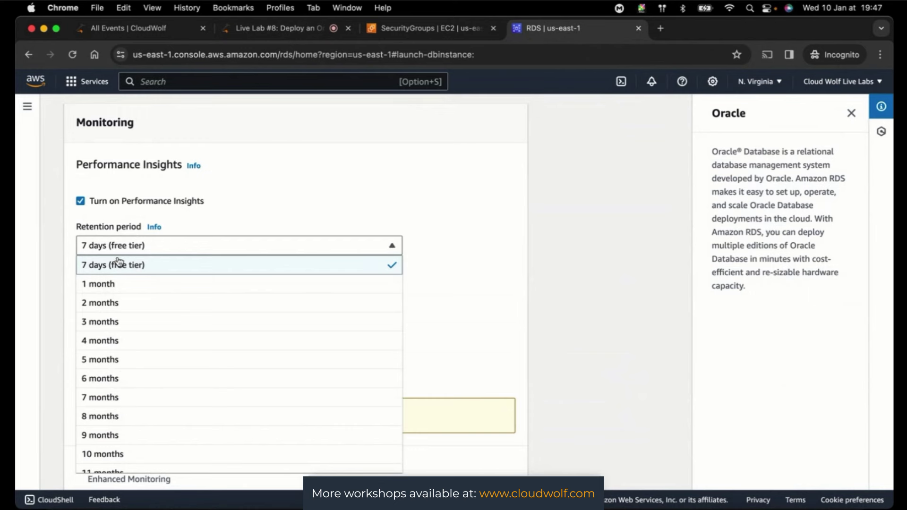
pyautogui.scroll(-10, 189, 412)
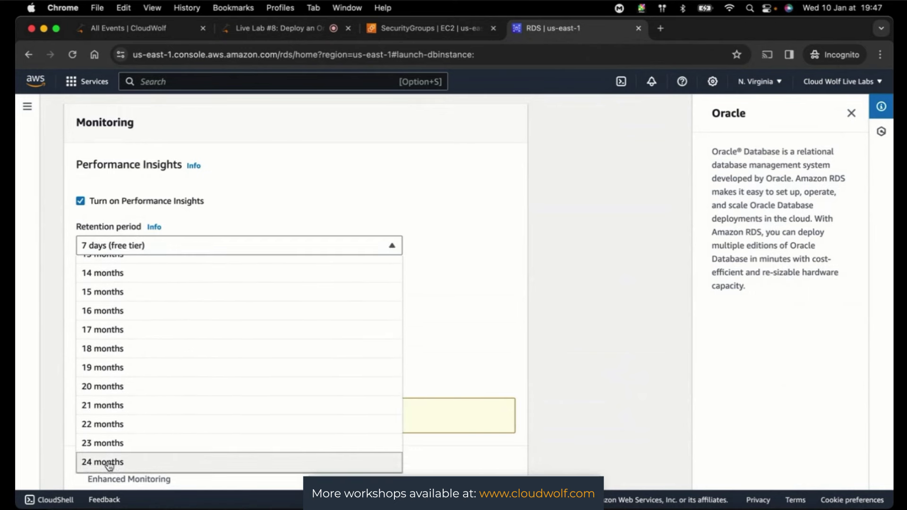
# - Leave retention at 7 days (free tier) with the default aws/rds KMS key
pyautogui.click(583, 347)
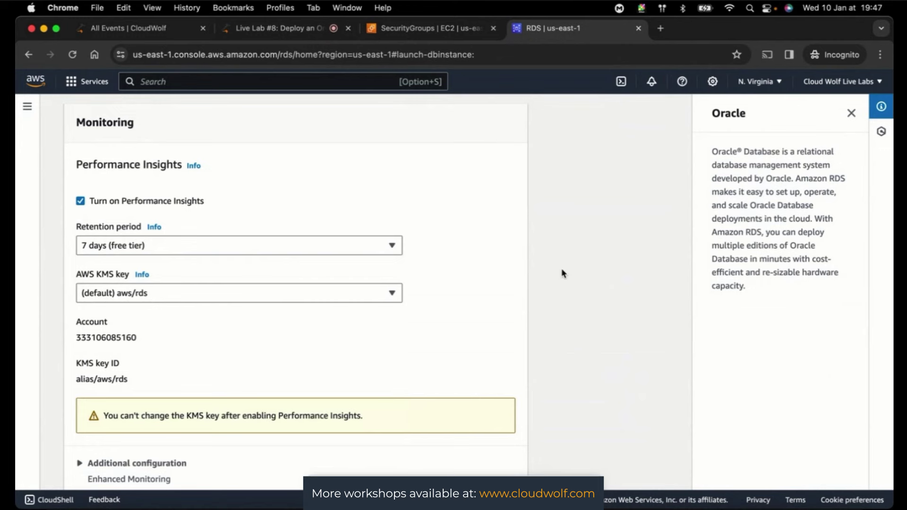
pyautogui.scroll(-5, 561, 273)
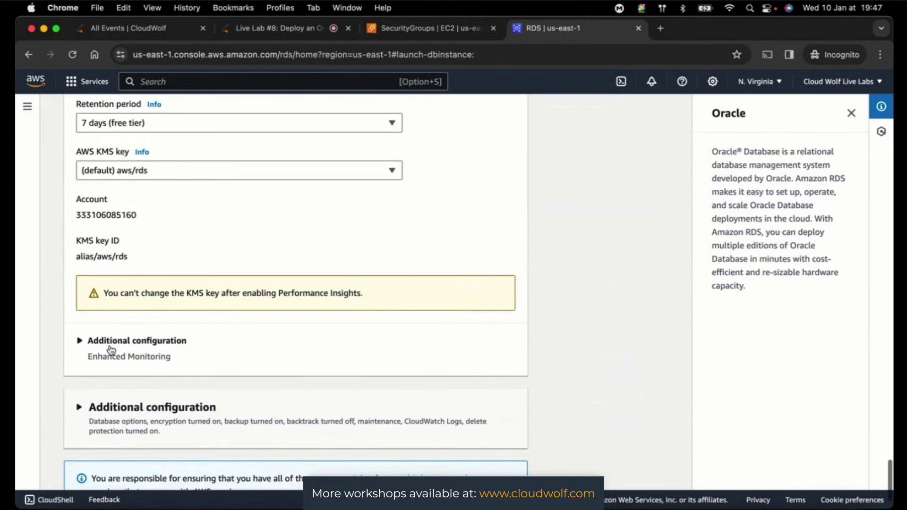
# - Expand Monitoring's Additional configuration and review Enhanced Monitoring granularity, keeping 60 seconds
pyautogui.click(80, 341)
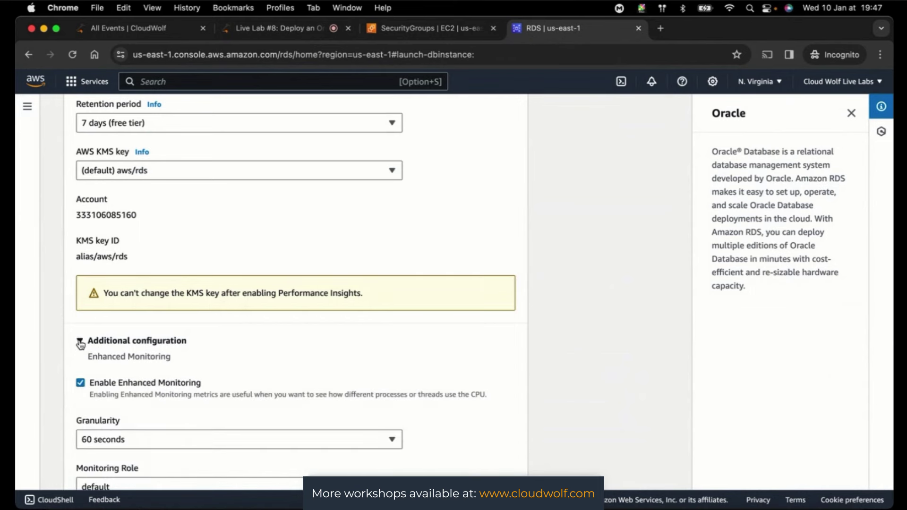
pyautogui.scroll(-3, 633, 326)
pyautogui.scroll(-1, 634, 326)
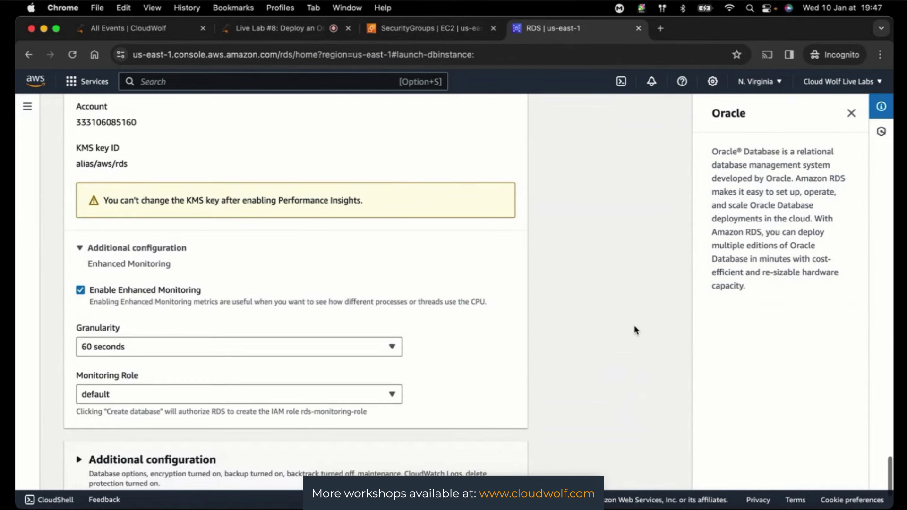
pyautogui.scroll(-1, 634, 326)
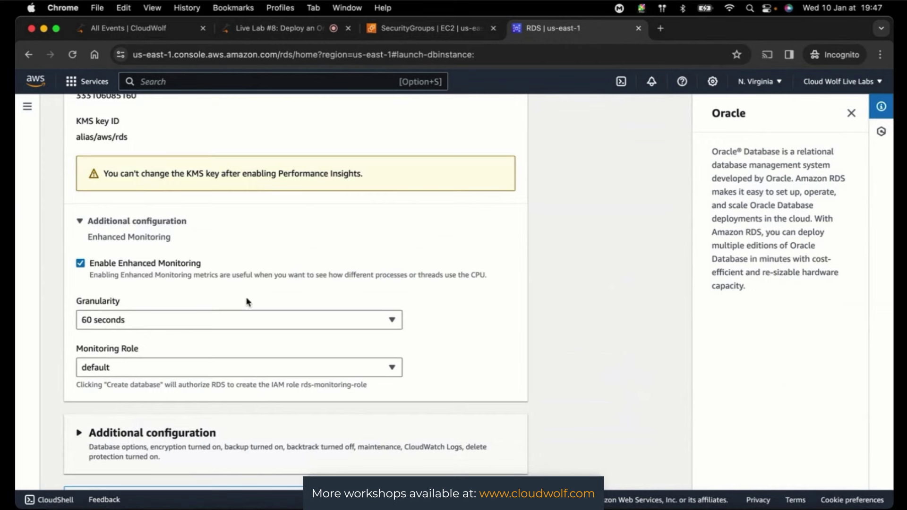
pyautogui.click(112, 325)
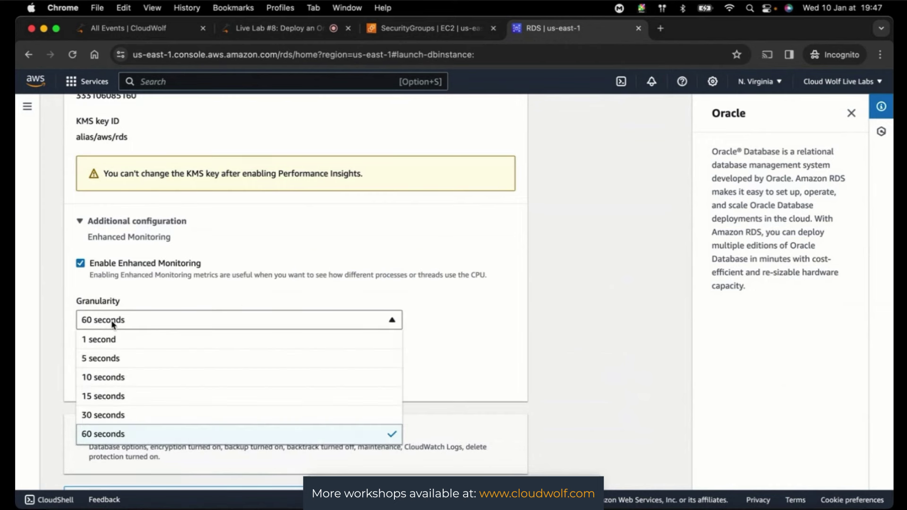
pyautogui.click(599, 295)
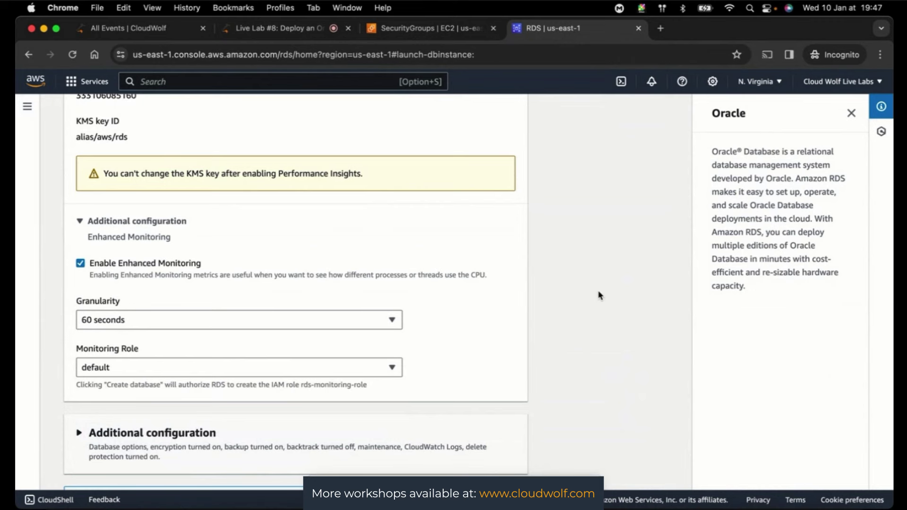
# - Uncheck Enable Enhanced Monitoring after briefly reviewing the default monitoring role
pyautogui.scroll(1, 83, 273)
pyautogui.click(81, 268)
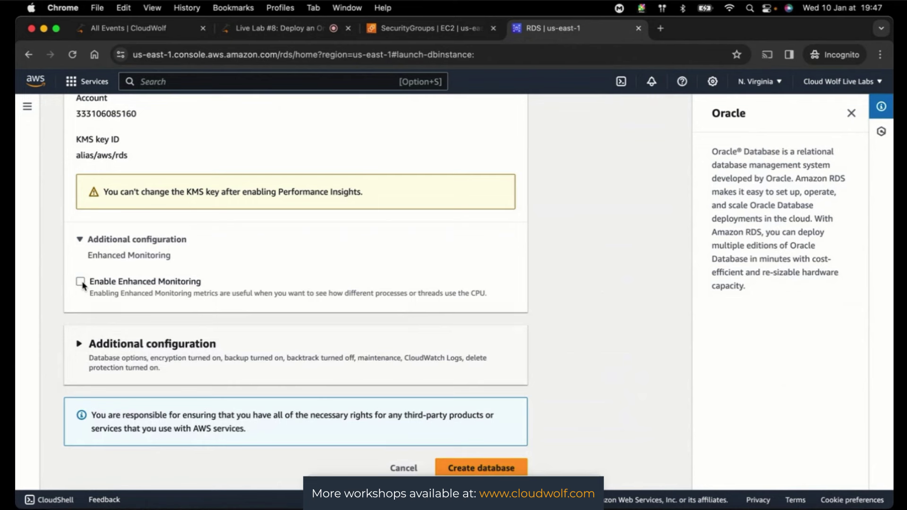
pyautogui.click(82, 282)
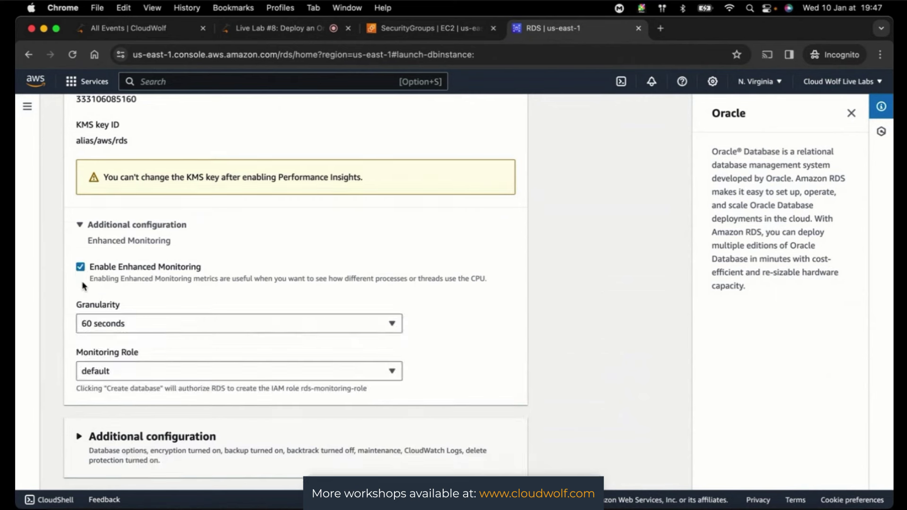
pyautogui.click(129, 377)
pyautogui.click(128, 376)
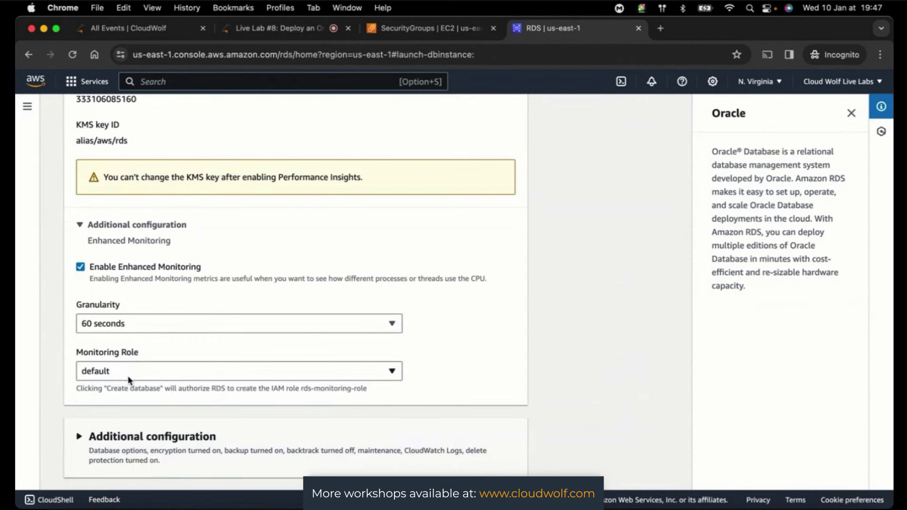
pyautogui.click(79, 266)
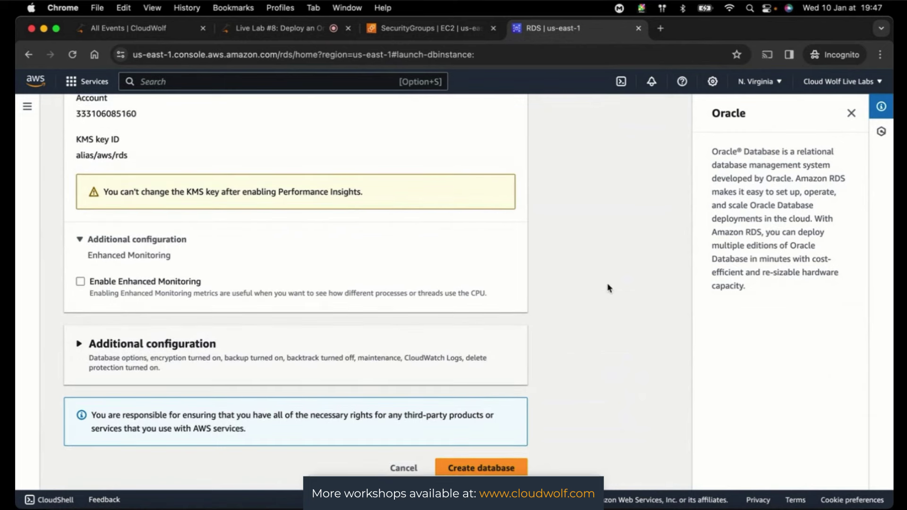
# - Scroll back up to review public access Yes, OracleDatabaseSecurityGroup and port 1521
pyautogui.scroll(10, 608, 288)
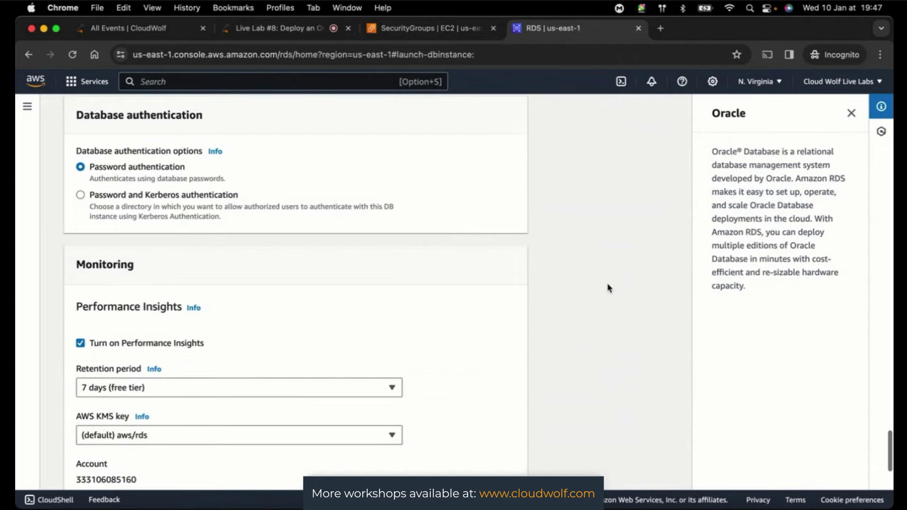
pyautogui.scroll(6, 608, 288)
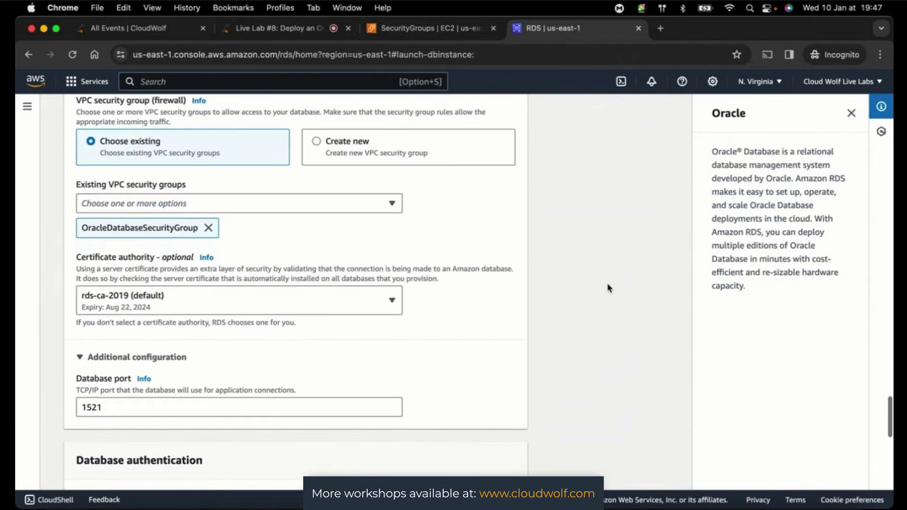
pyautogui.scroll(6, 608, 288)
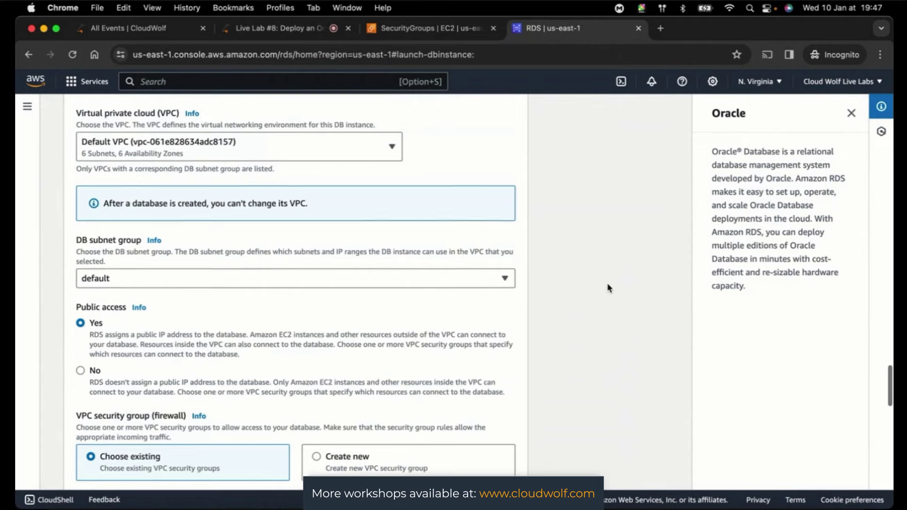
pyautogui.scroll(7, 608, 288)
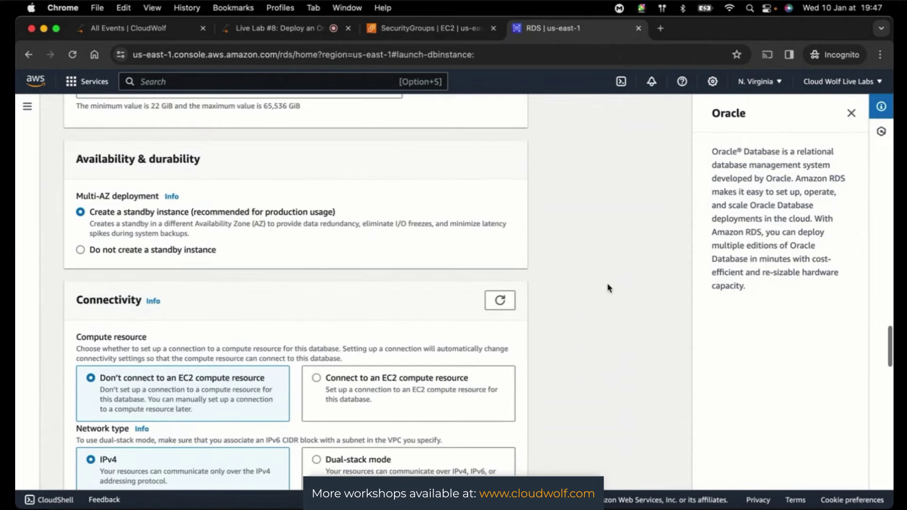
pyautogui.scroll(7, 608, 288)
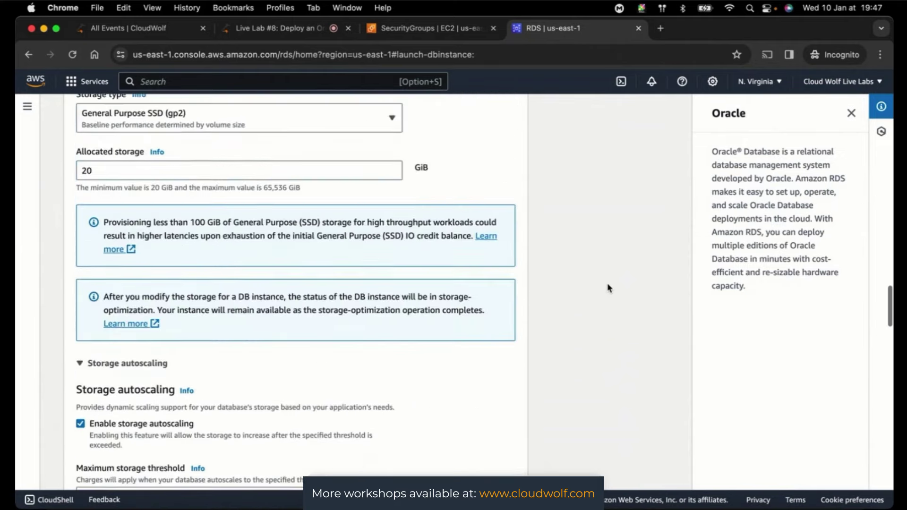
pyautogui.scroll(5, 608, 287)
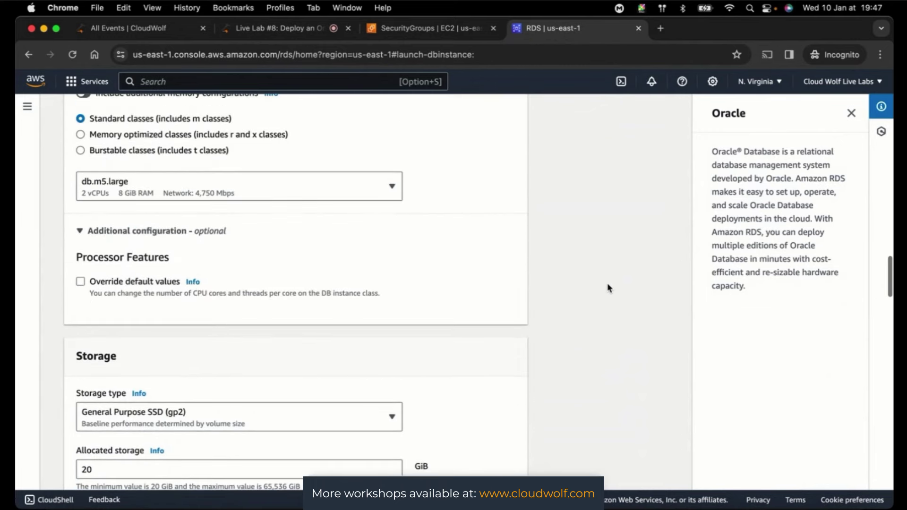
pyautogui.scroll(7, 608, 257)
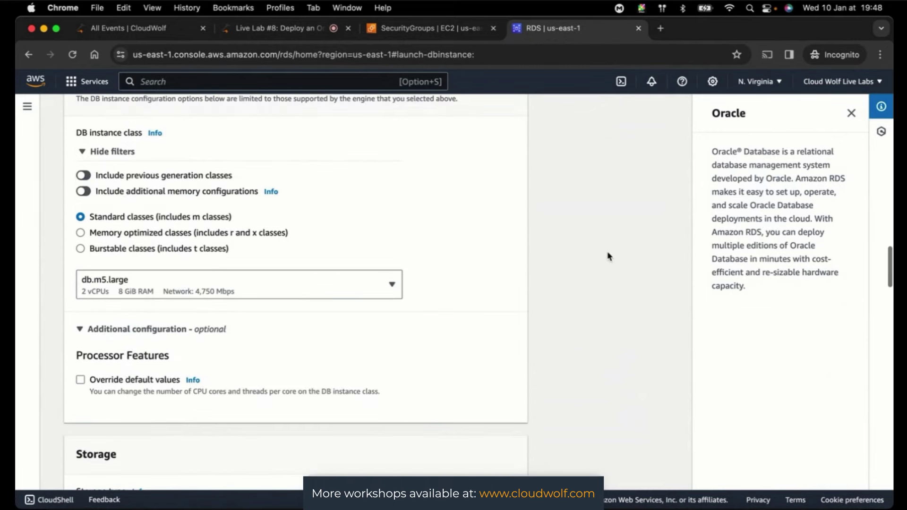
pyautogui.scroll(4, 608, 257)
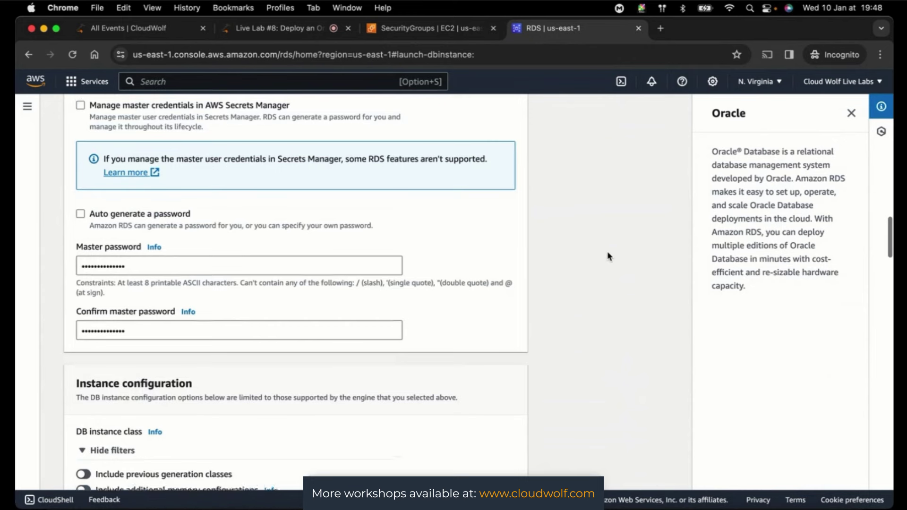
pyautogui.scroll(2, 608, 257)
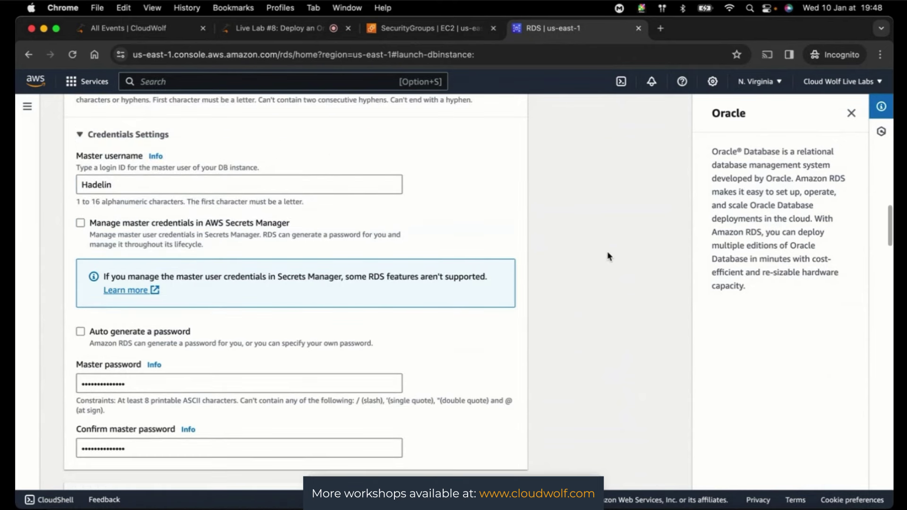
pyautogui.scroll(3, 608, 257)
pyautogui.scroll(5, 608, 257)
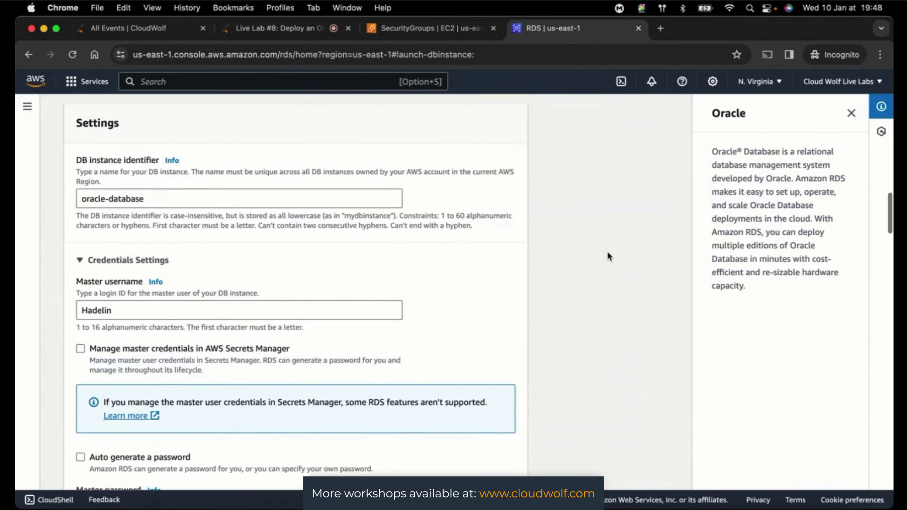
pyautogui.scroll(2, 608, 257)
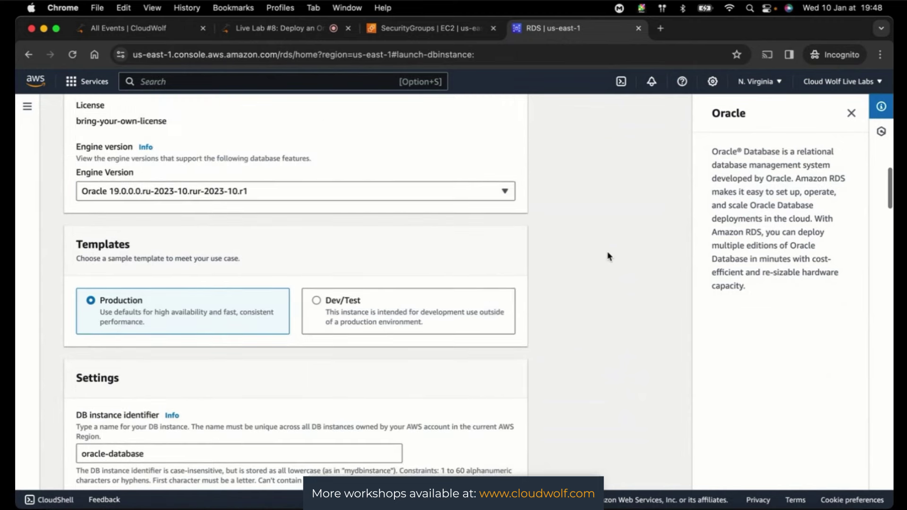
pyautogui.scroll(2, 608, 256)
pyautogui.scroll(4, 608, 257)
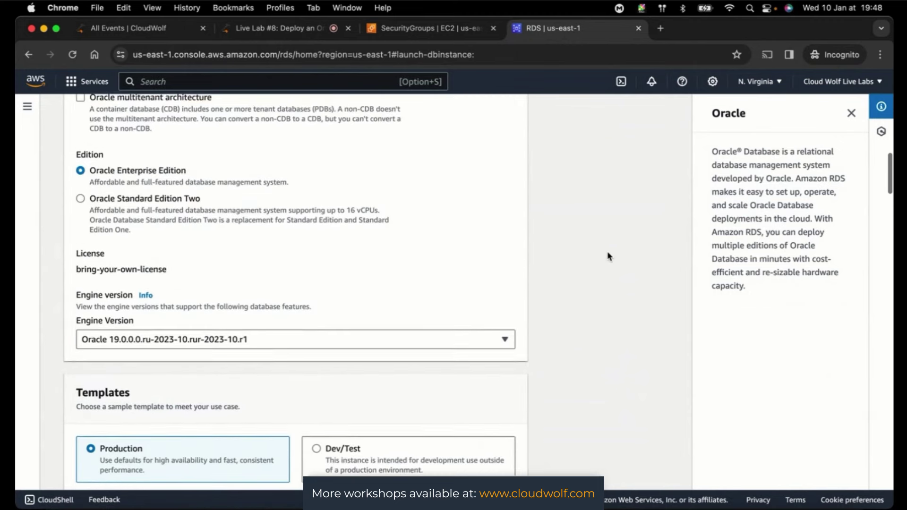
pyautogui.scroll(1, 608, 256)
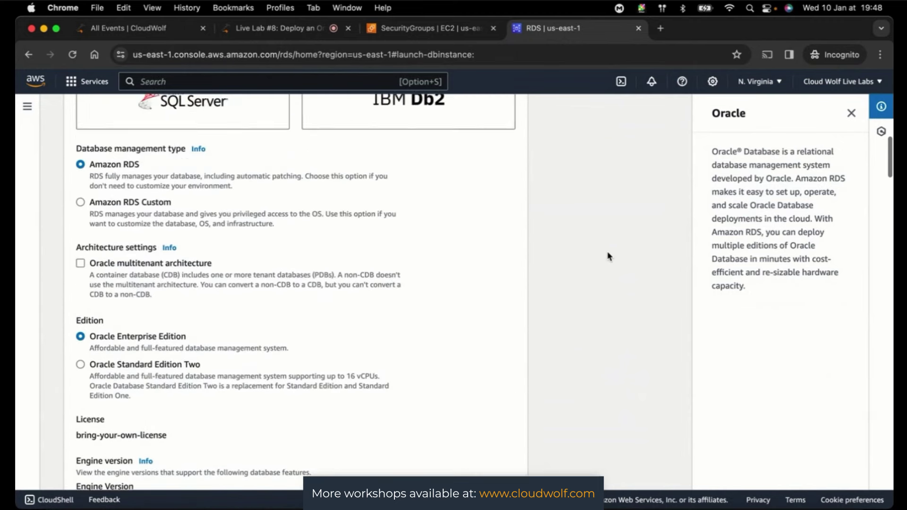
pyautogui.scroll(10, 608, 257)
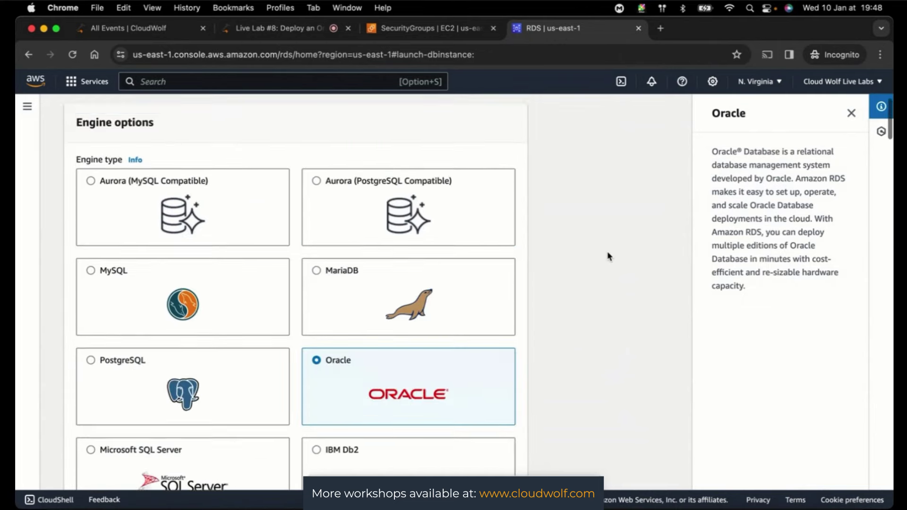
pyautogui.scroll(1, 607, 256)
# - Scroll down through password authentication and 7-day Performance Insights to the form's end
pyautogui.scroll(-5, 608, 257)
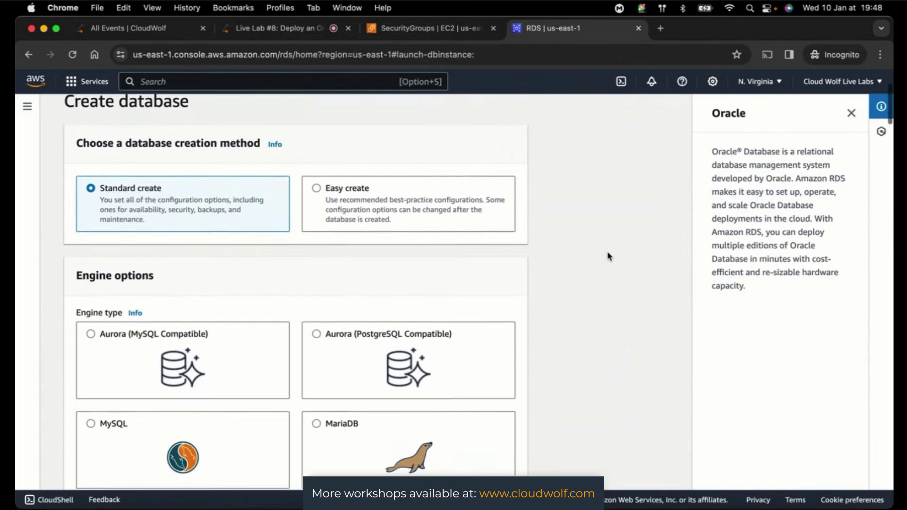
pyautogui.scroll(-6, 608, 257)
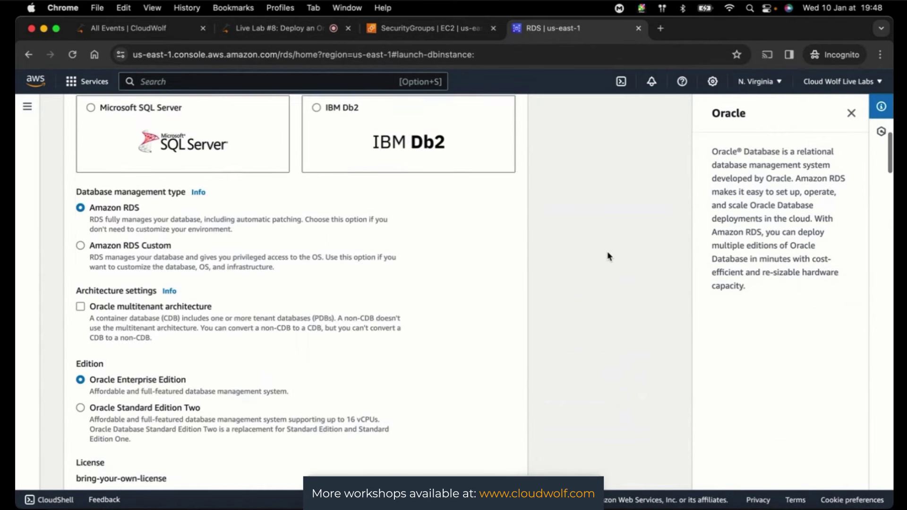
pyautogui.scroll(-2, 608, 257)
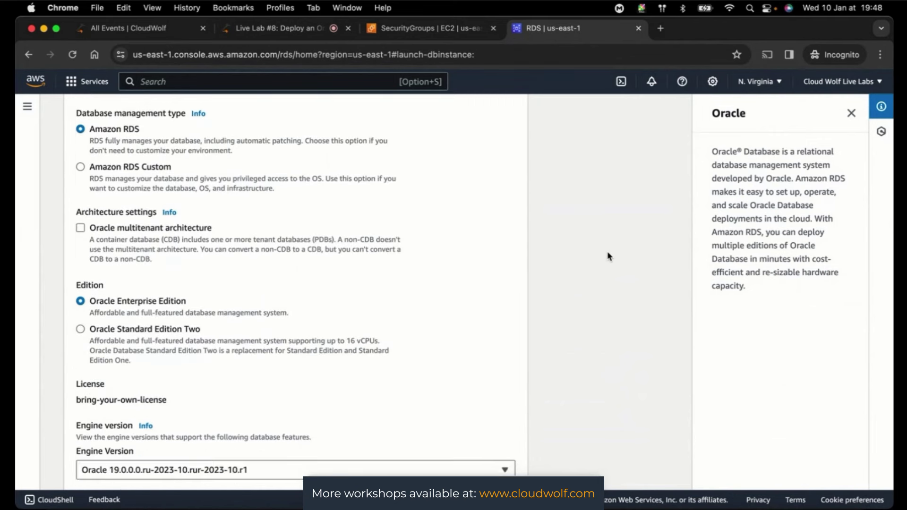
pyautogui.scroll(-3, 608, 257)
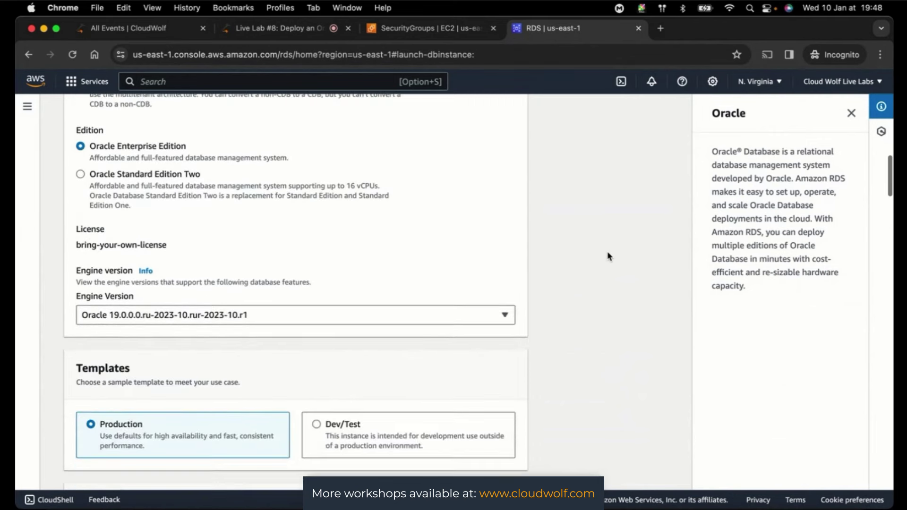
pyautogui.scroll(-2, 608, 256)
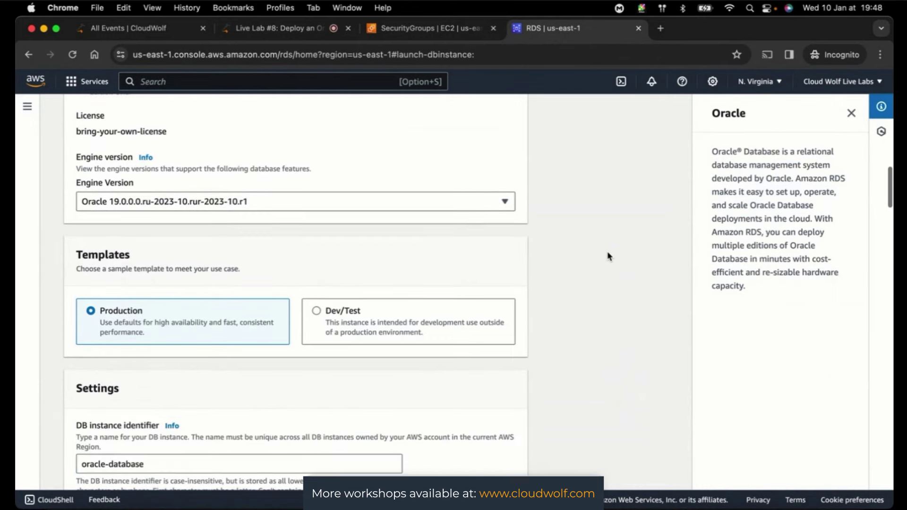
pyautogui.scroll(-3, 608, 256)
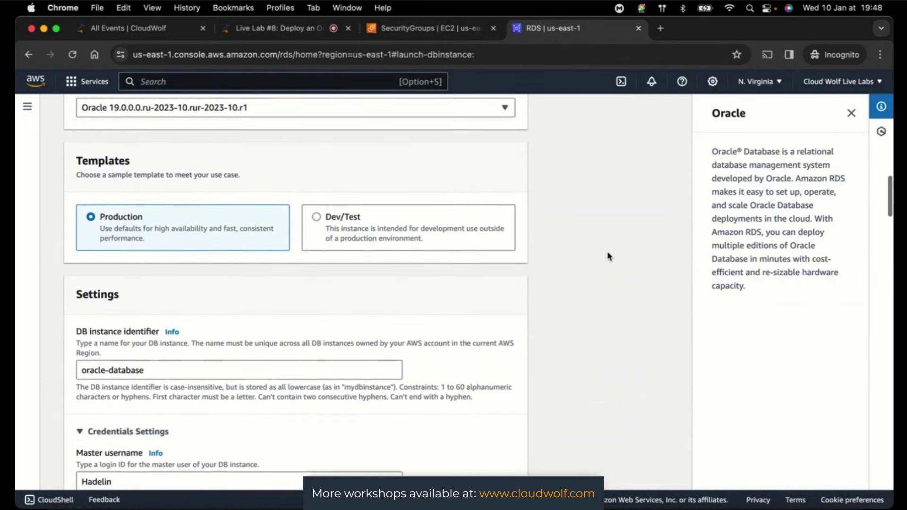
pyautogui.scroll(-3, 608, 257)
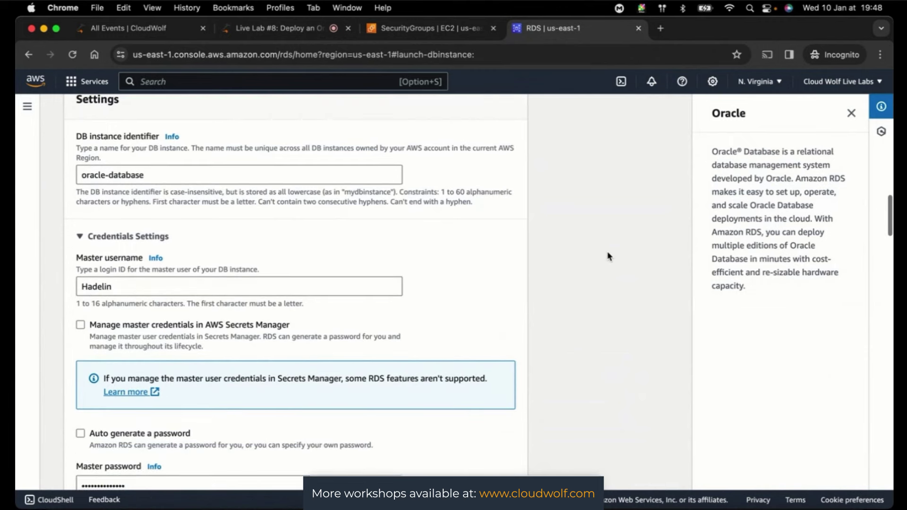
pyautogui.scroll(-3, 608, 256)
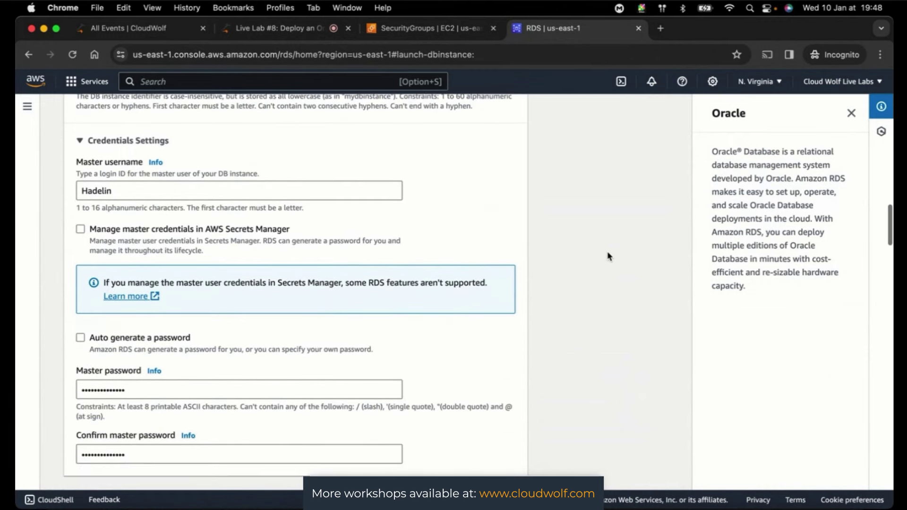
pyautogui.scroll(-2, 608, 257)
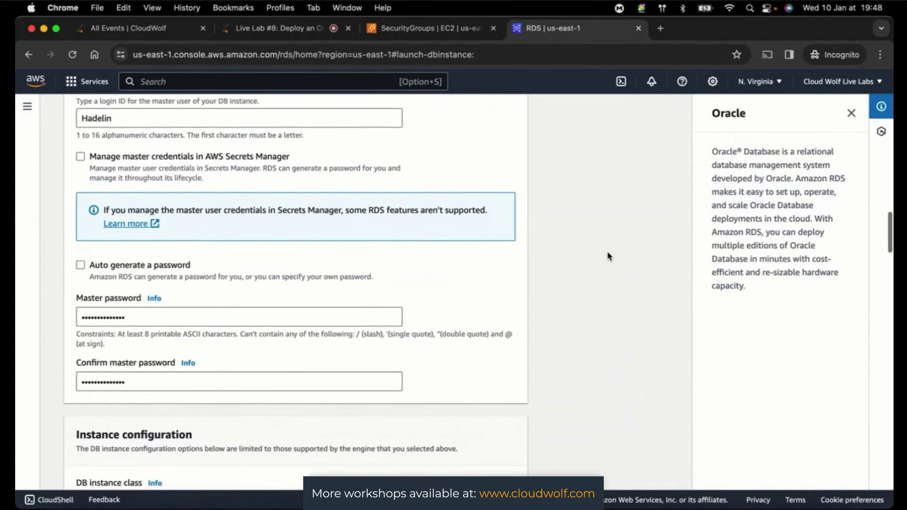
pyautogui.scroll(-2, 608, 256)
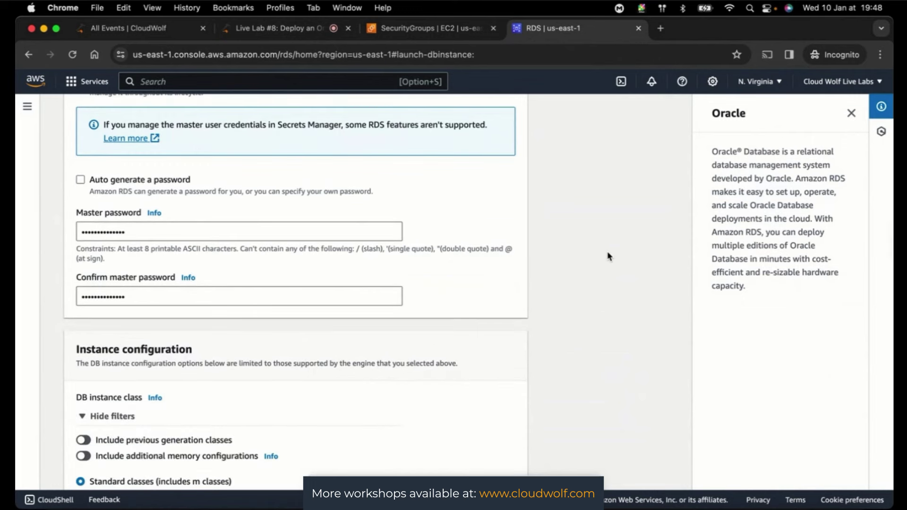
pyautogui.scroll(-1, 608, 256)
pyautogui.scroll(-4, 608, 256)
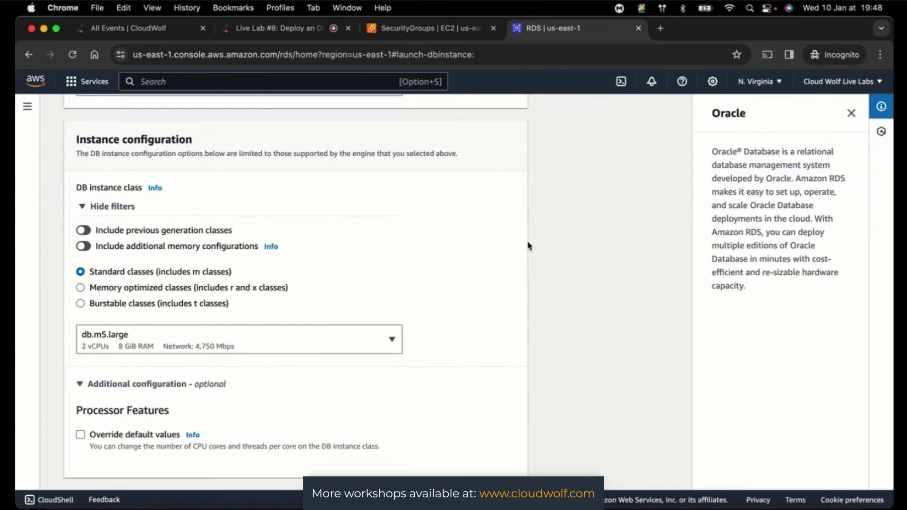
pyautogui.scroll(-1, 604, 298)
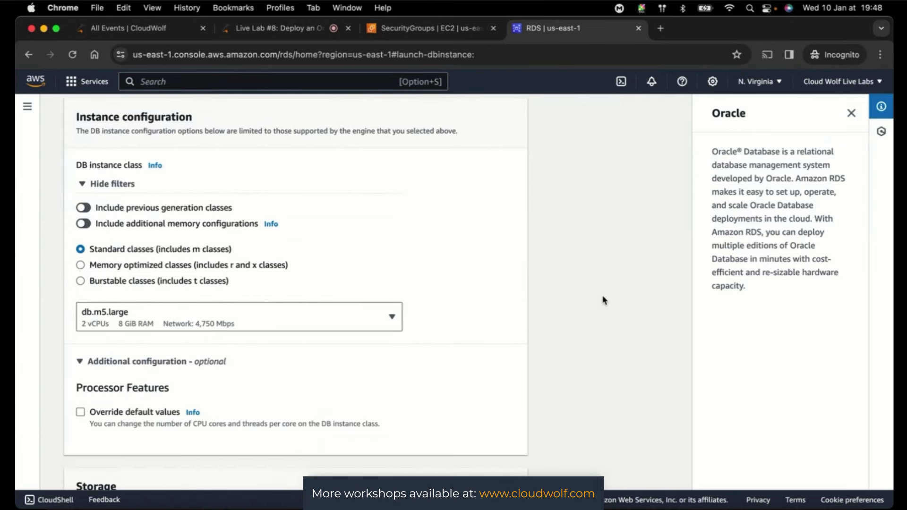
pyautogui.scroll(-10, 604, 301)
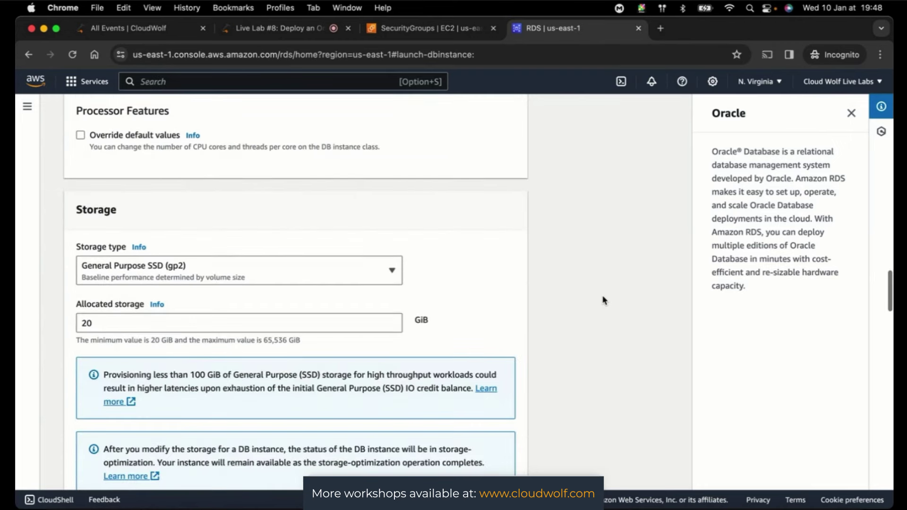
pyautogui.scroll(-2, 604, 300)
pyautogui.scroll(-4, 604, 301)
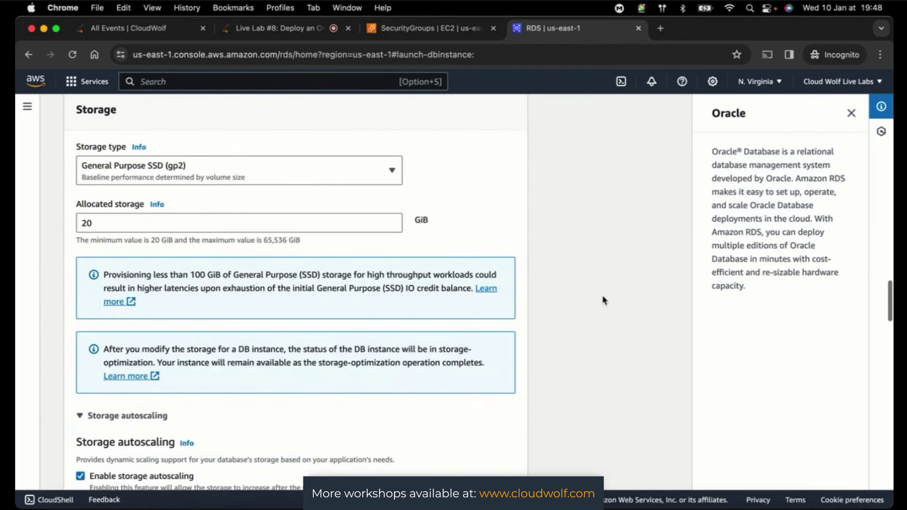
pyautogui.scroll(-5, 604, 301)
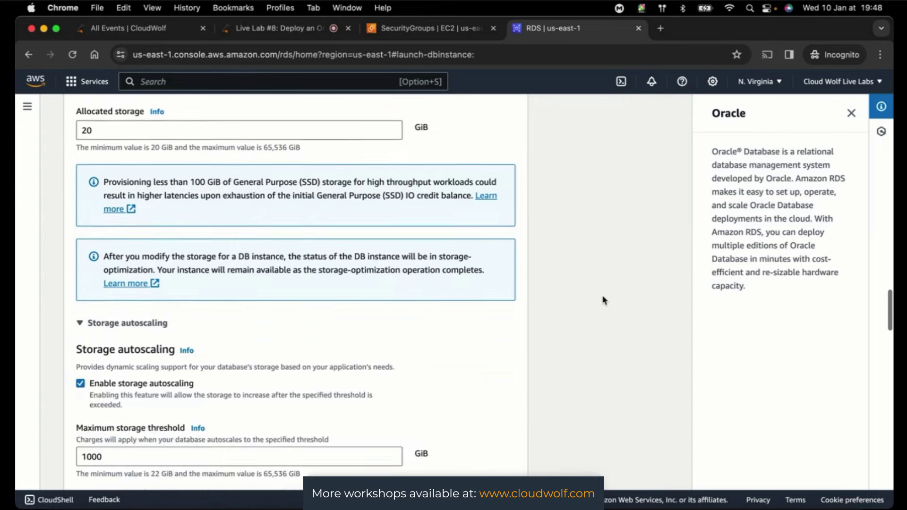
pyautogui.scroll(-2, 604, 300)
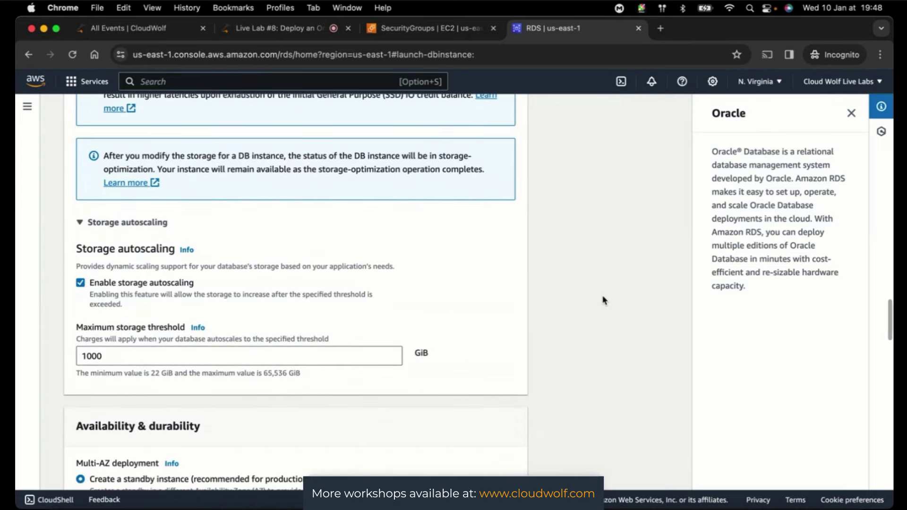
pyautogui.scroll(-3, 604, 300)
pyautogui.scroll(-2, 604, 301)
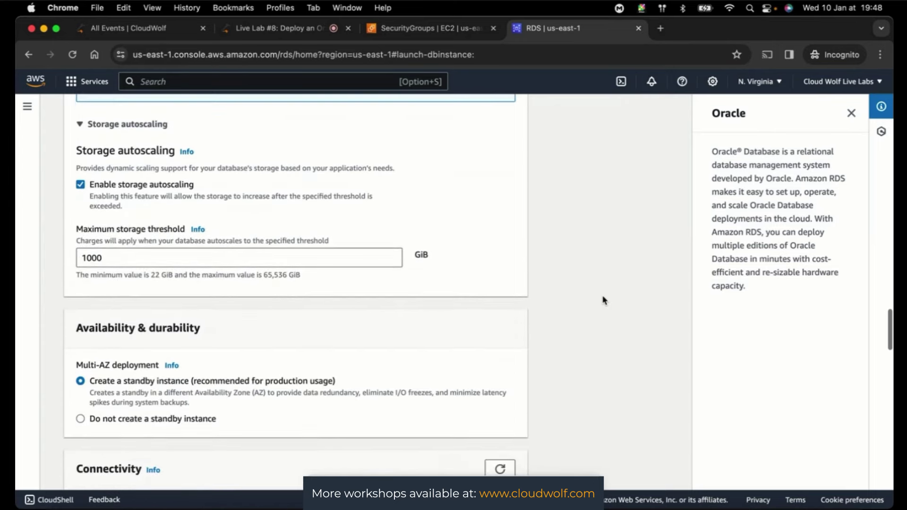
pyautogui.scroll(-5, 604, 301)
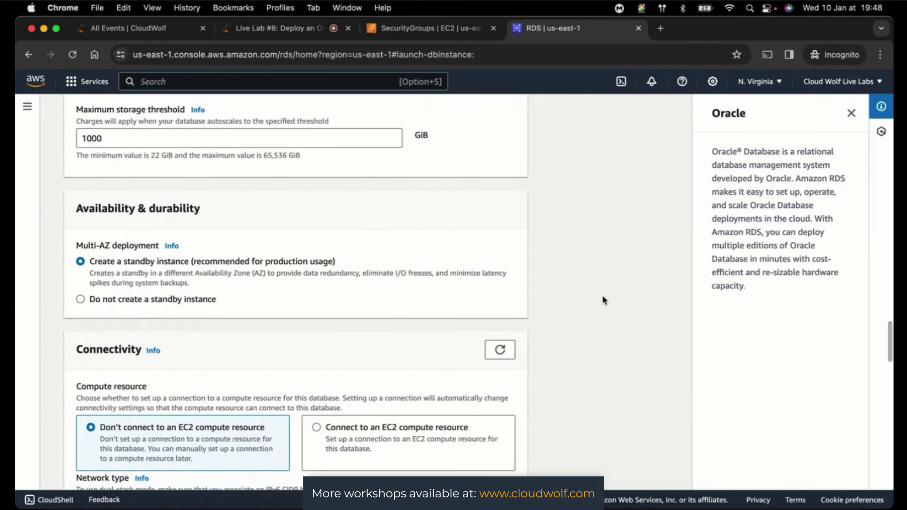
pyautogui.scroll(-2, 603, 301)
pyautogui.scroll(-5, 604, 301)
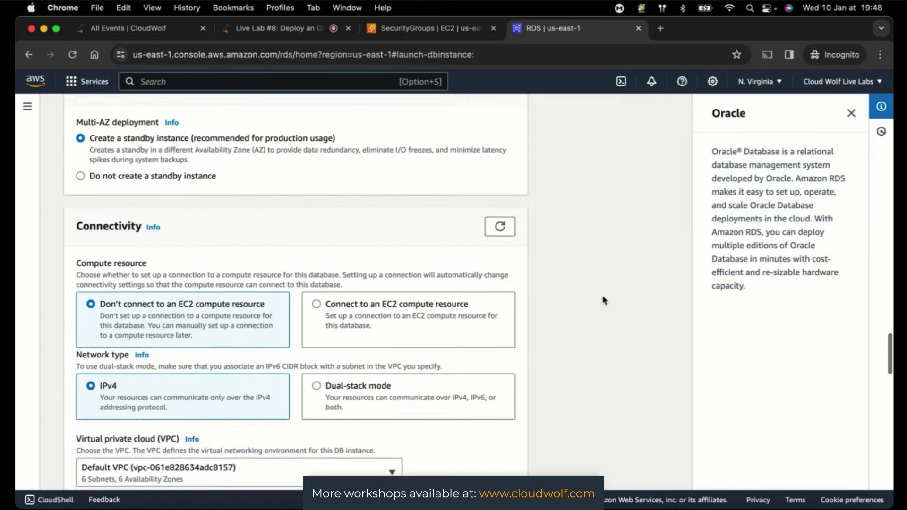
pyautogui.scroll(-1, 603, 300)
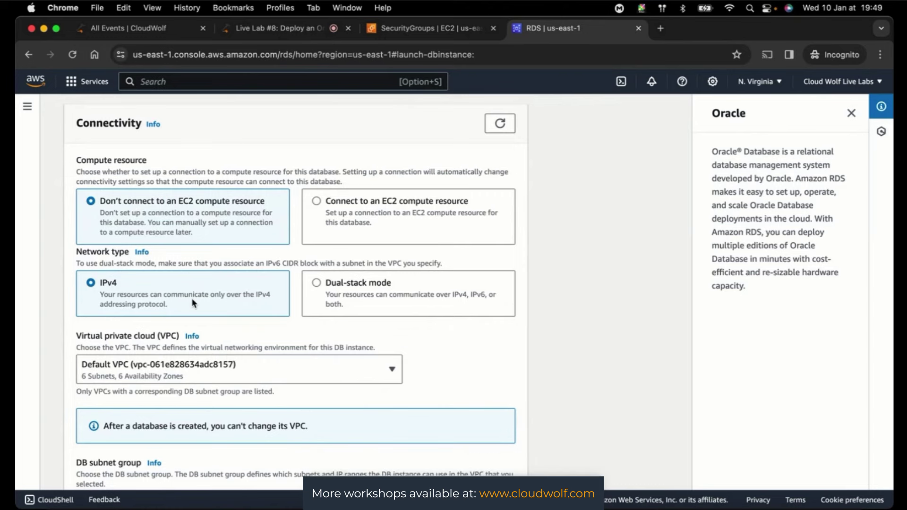
pyautogui.scroll(-3, 589, 285)
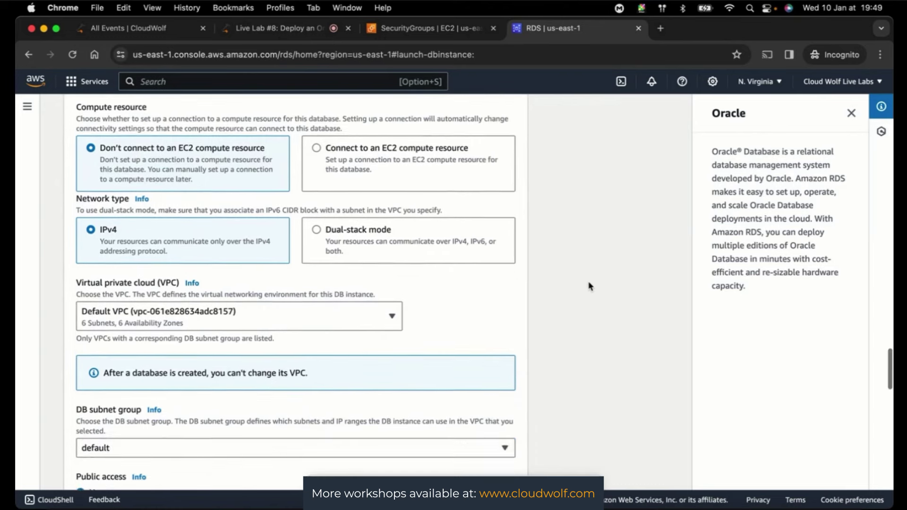
pyautogui.scroll(-5, 588, 286)
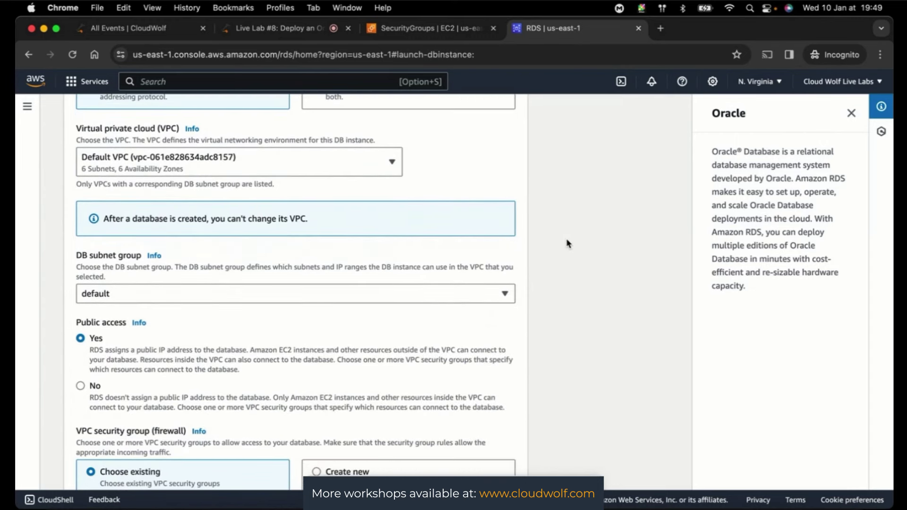
pyautogui.scroll(-3, 562, 222)
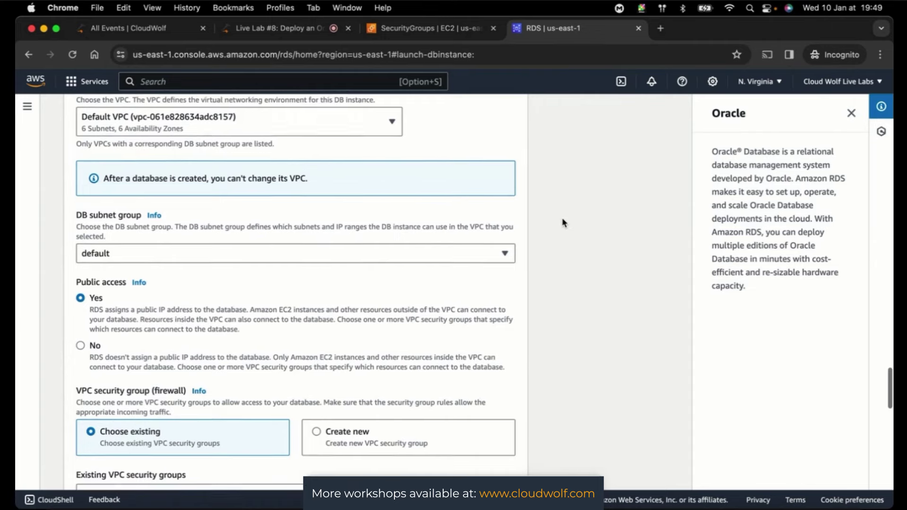
pyautogui.scroll(-2, 563, 222)
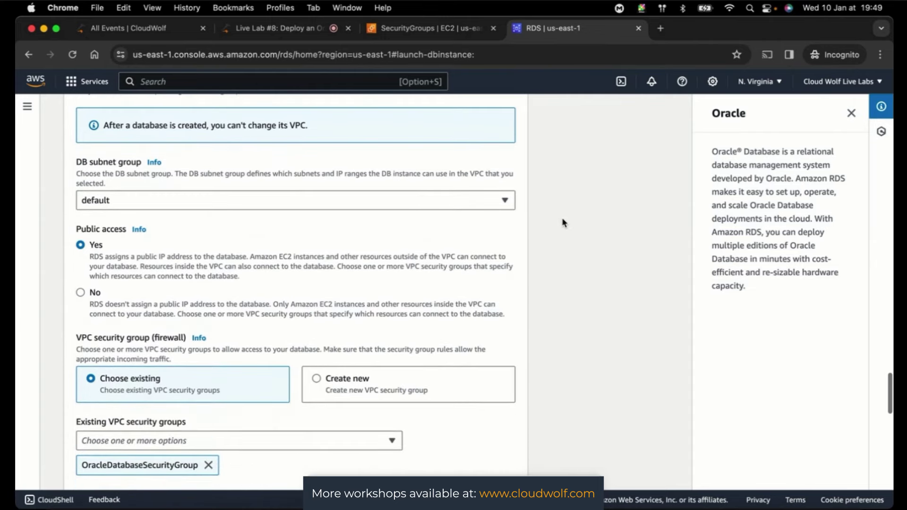
pyautogui.scroll(-5, 616, 269)
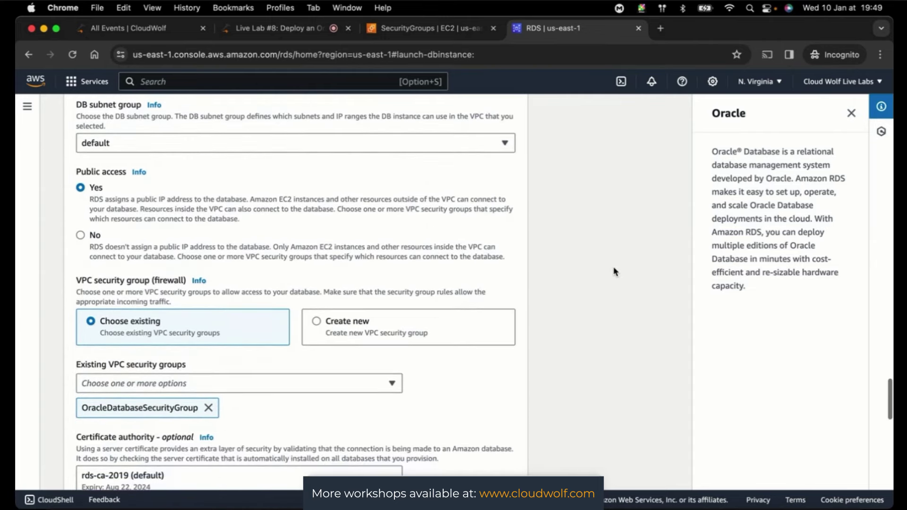
pyautogui.scroll(-6, 616, 272)
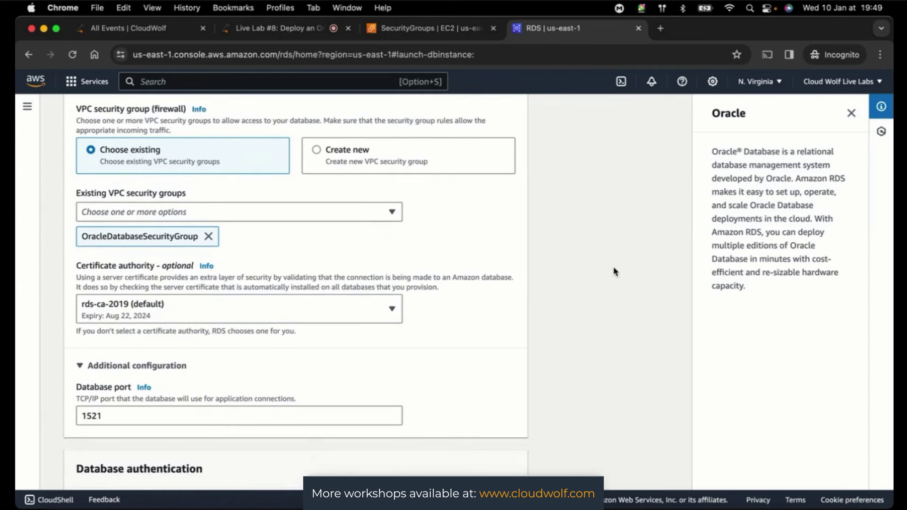
pyautogui.scroll(-4, 616, 271)
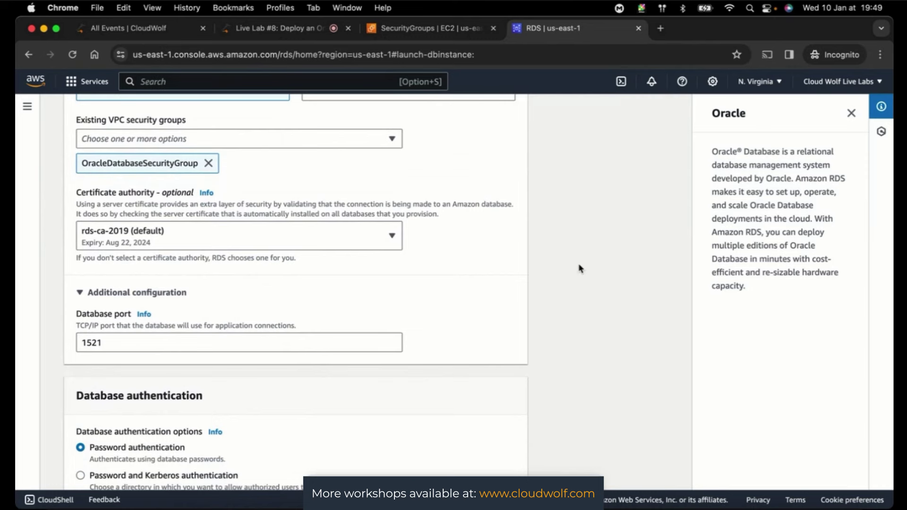
pyautogui.scroll(-4, 595, 255)
pyautogui.scroll(-5, 596, 255)
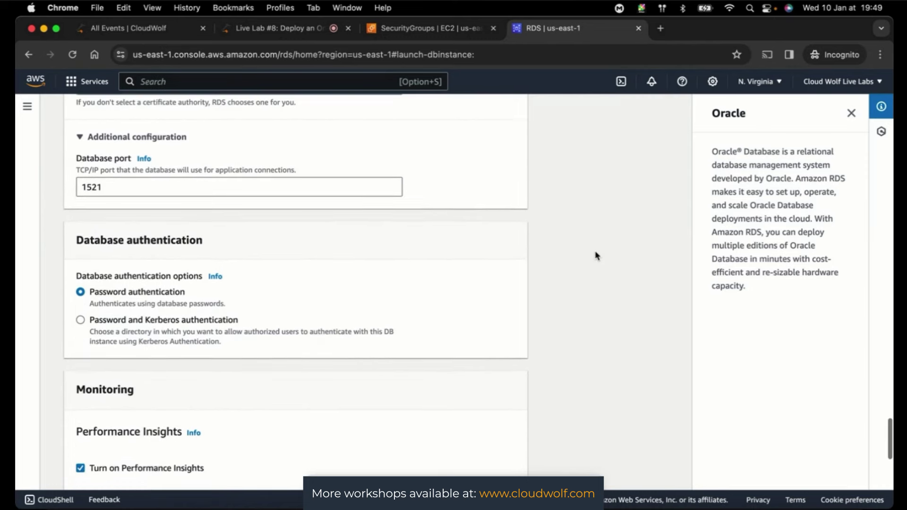
pyautogui.scroll(-12, 601, 249)
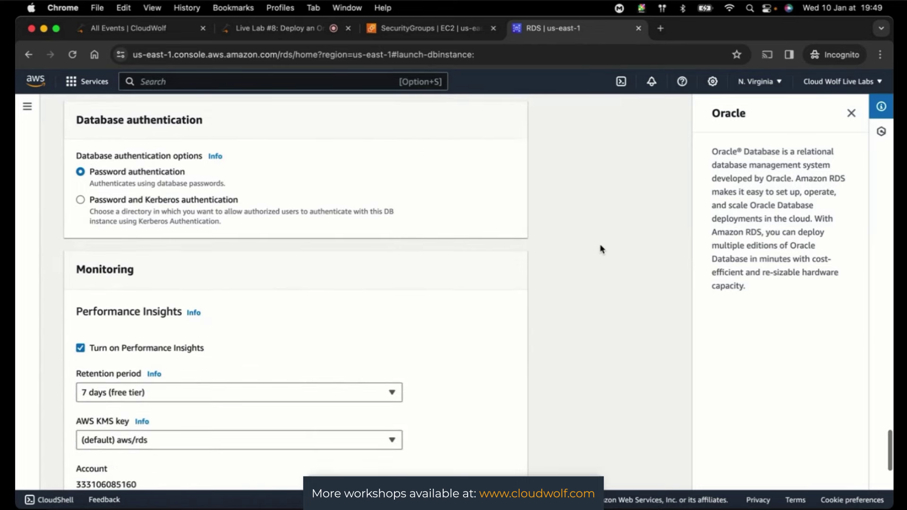
pyautogui.scroll(-7, 600, 249)
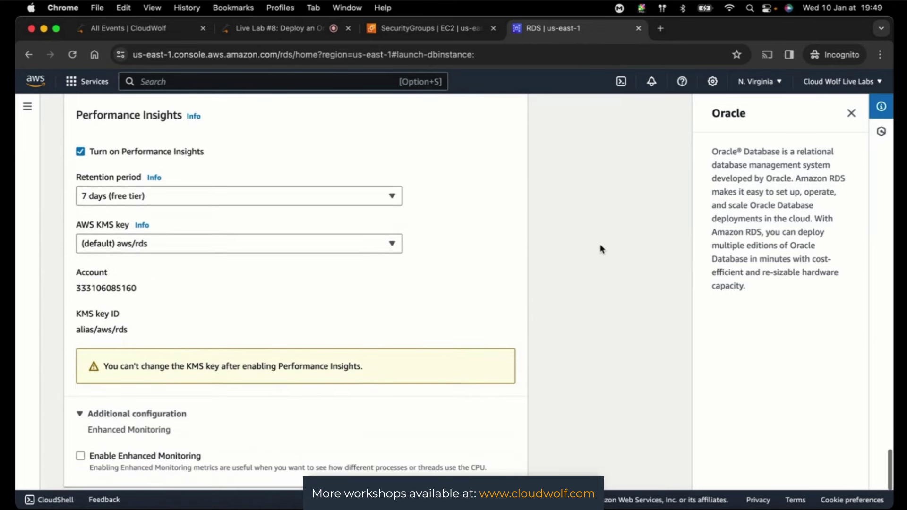
pyautogui.scroll(-6, 601, 249)
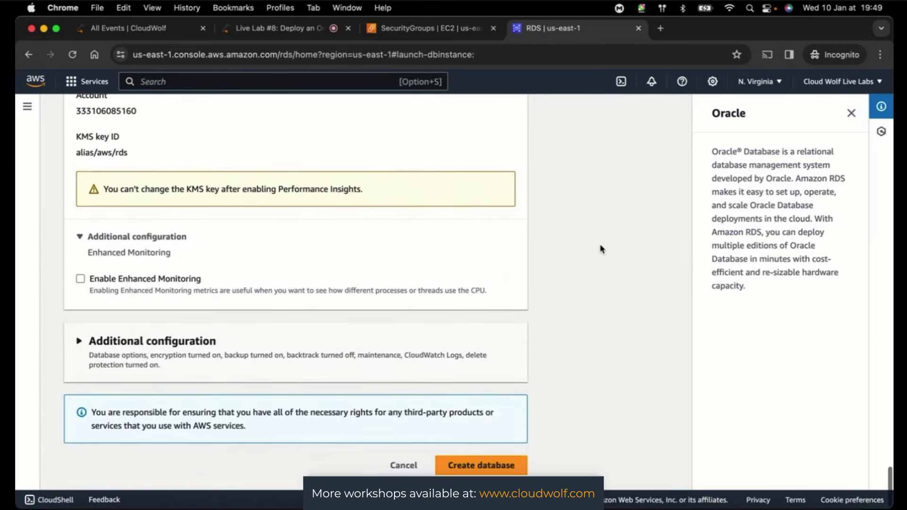
# - Enter ORCL as initial database name, keeping default.oracle-ee-19 parameter group and AL32UTF8 character set
pyautogui.click(81, 348)
pyautogui.scroll(-12, 593, 350)
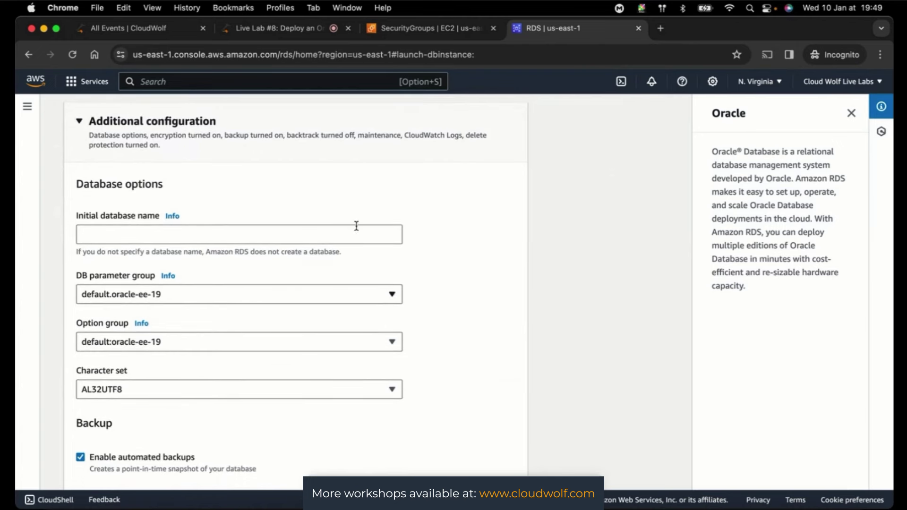
pyautogui.click(127, 237)
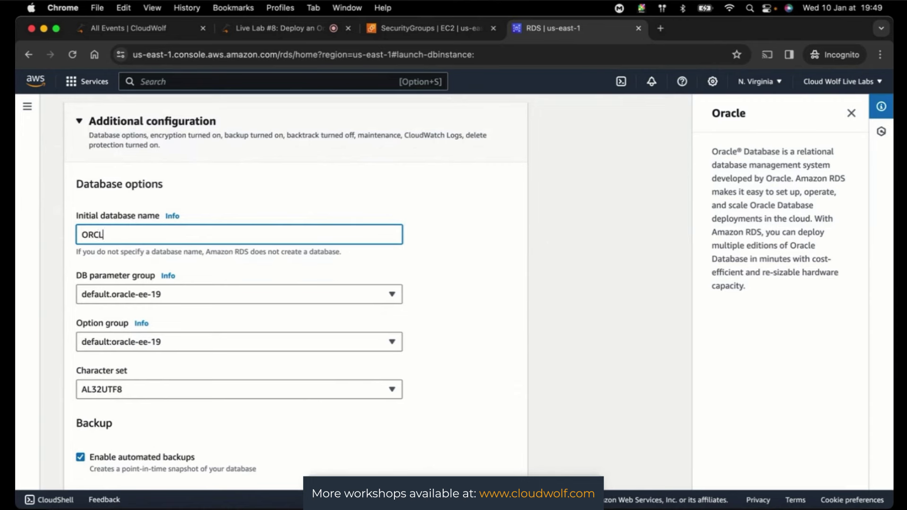
pyautogui.click(568, 194)
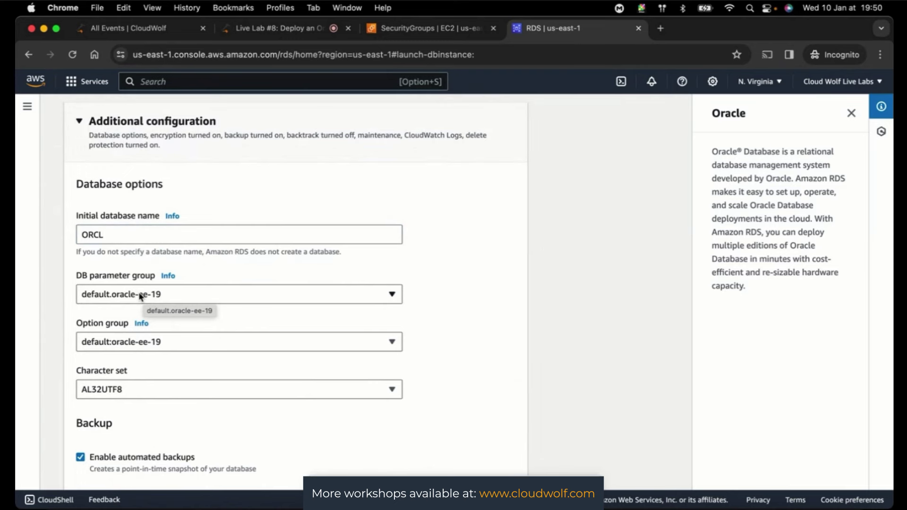
# - Change the DB parameter group from default.oracle-ee-19 to oracledatabaseparametergroup
pyautogui.click(141, 297)
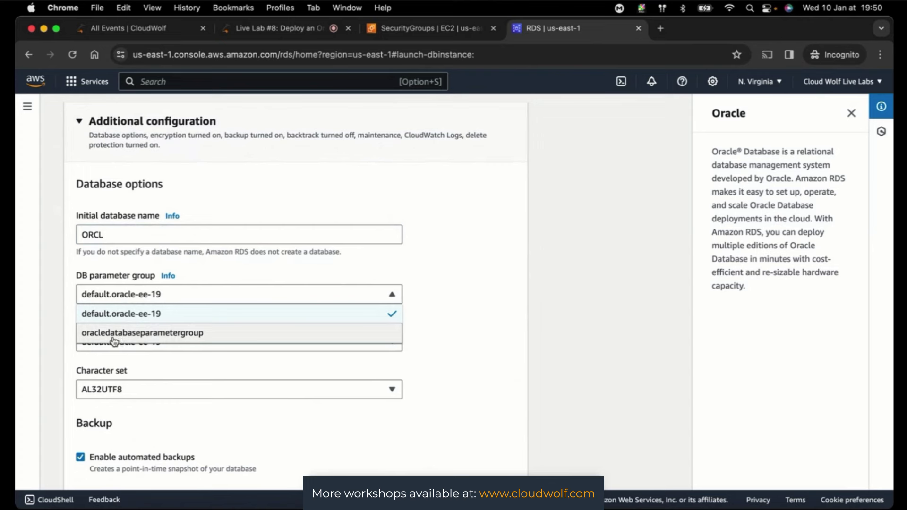
pyautogui.click(123, 316)
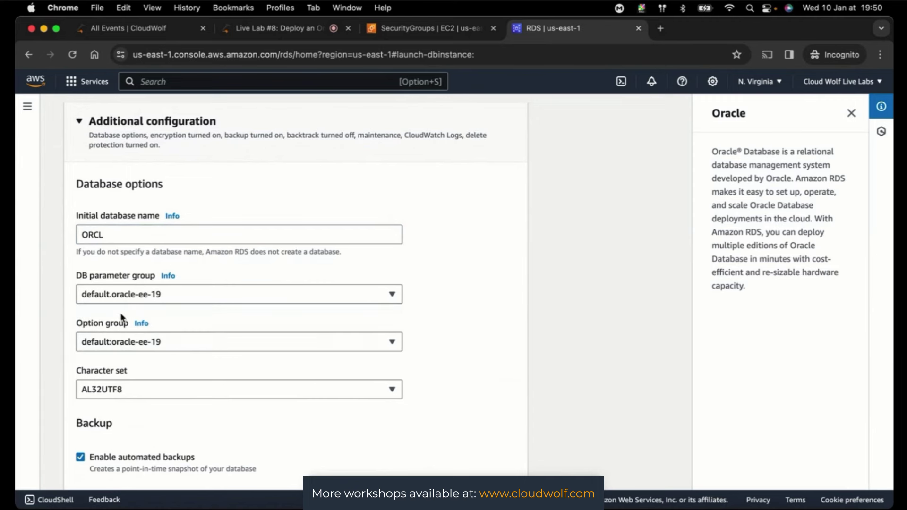
pyautogui.click(157, 296)
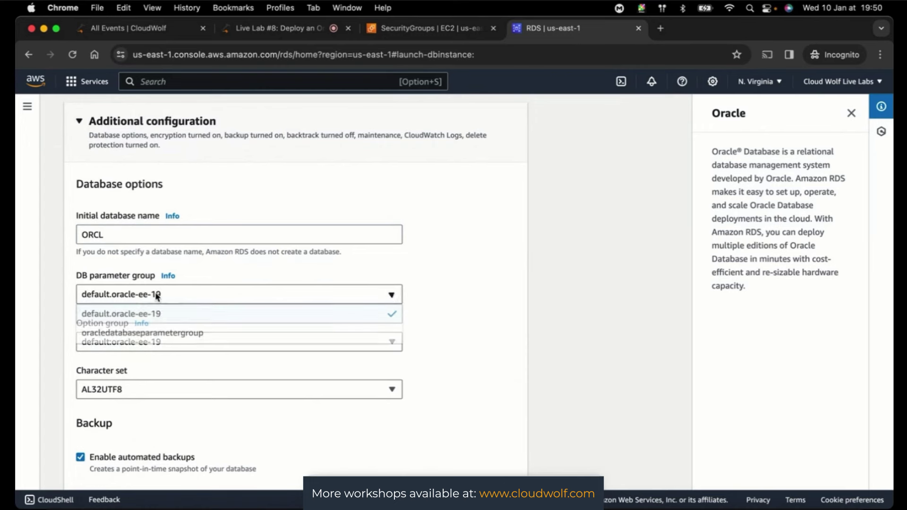
pyautogui.click(143, 334)
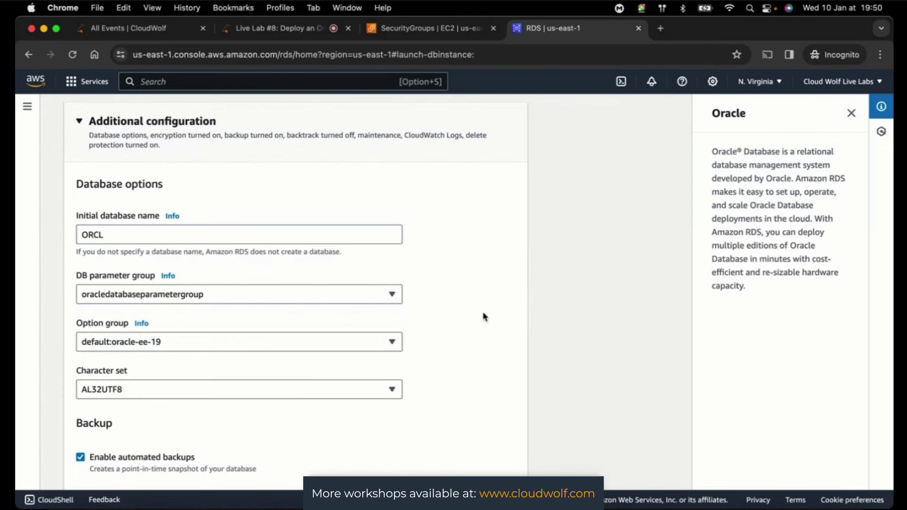
# - Set the option group to ssloptiongroup and leave the character set at AL32UTF8
pyautogui.click(154, 346)
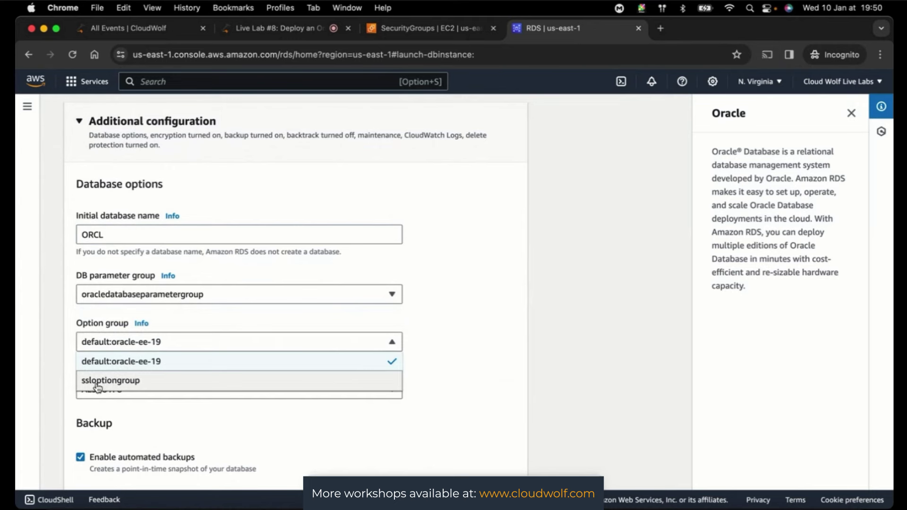
pyautogui.click(124, 383)
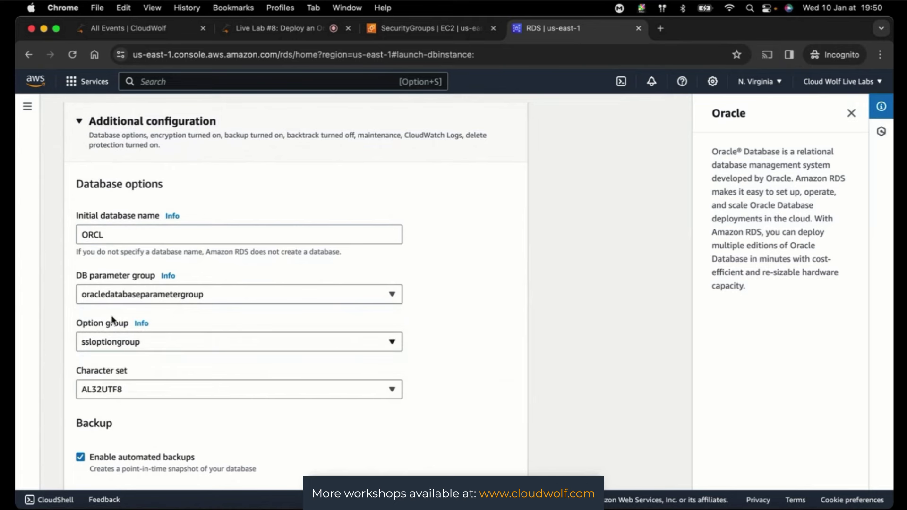
pyautogui.click(374, 390)
pyautogui.click(374, 390)
pyautogui.click(280, 30)
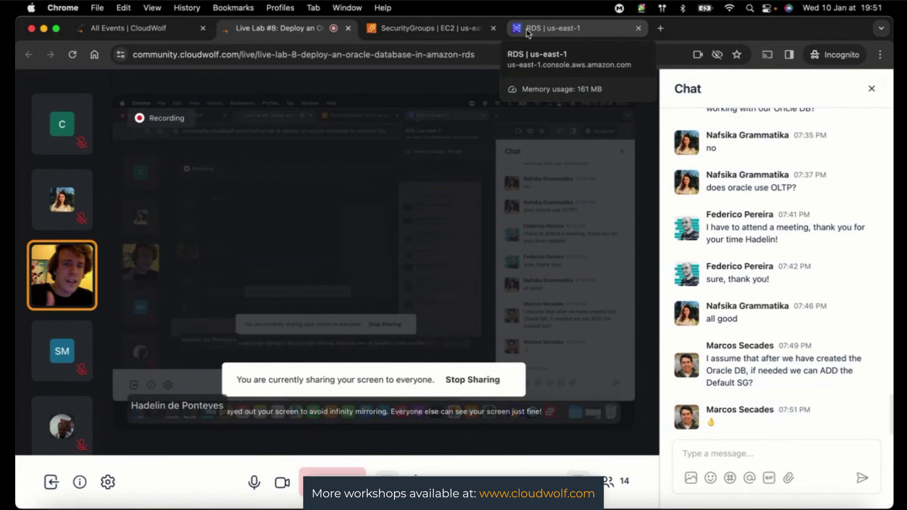
pyautogui.click(529, 31)
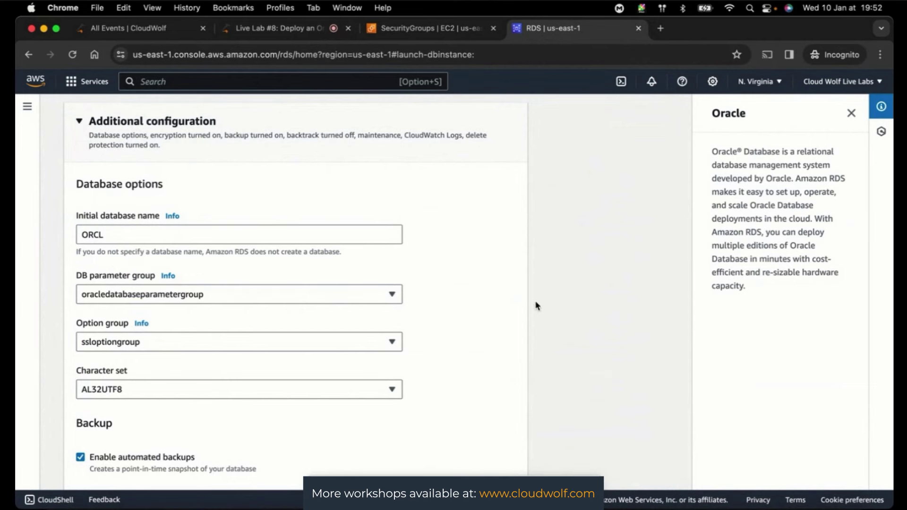
# - Turn off automated backups for the database
pyautogui.scroll(-3, 572, 312)
pyautogui.scroll(-5, 572, 313)
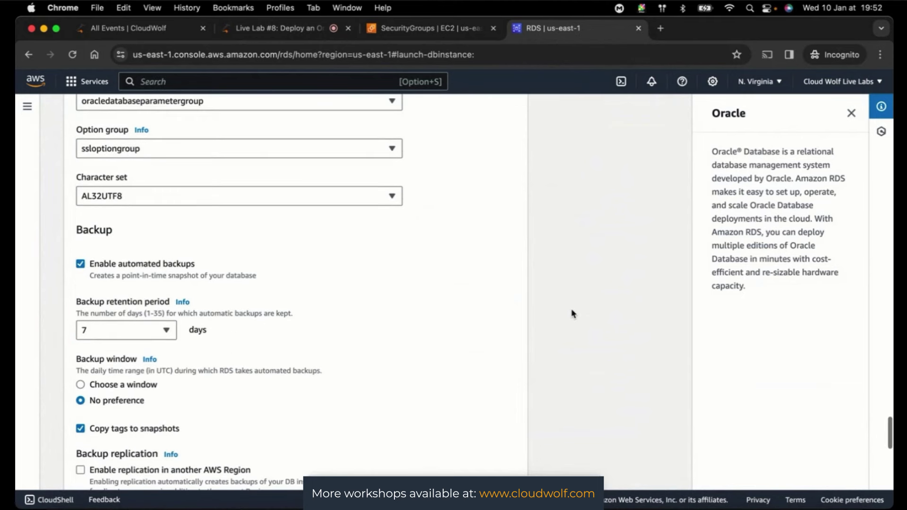
pyautogui.click(82, 262)
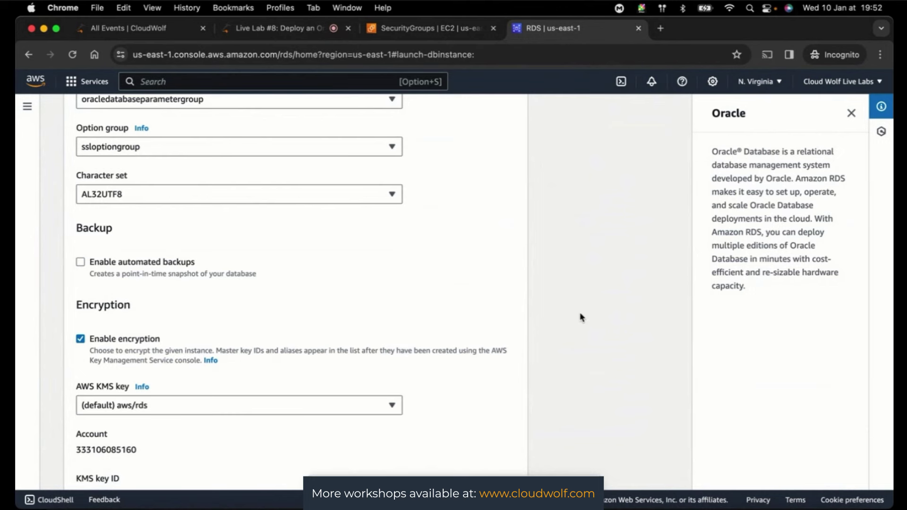
# - Uncheck Enable encryption in the Encryption section
pyautogui.scroll(-1, 581, 317)
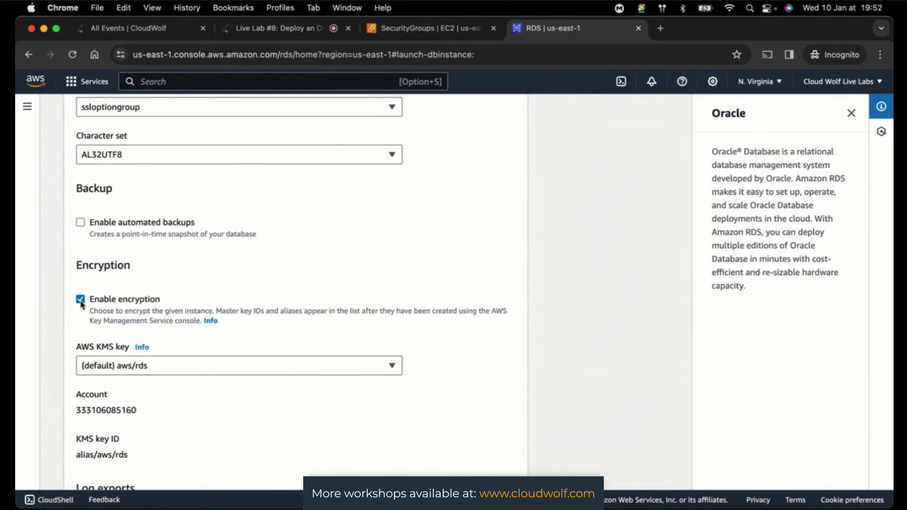
pyautogui.scroll(-2, 584, 318)
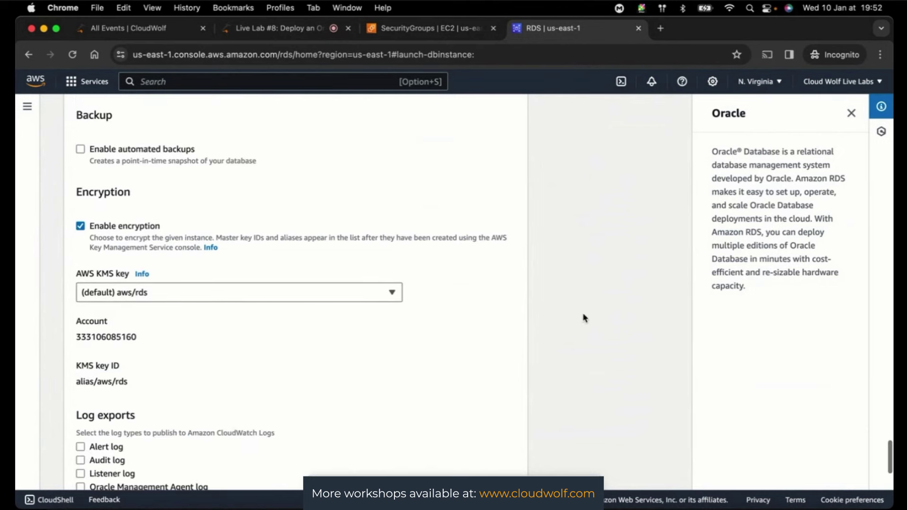
pyautogui.scroll(-1, 584, 318)
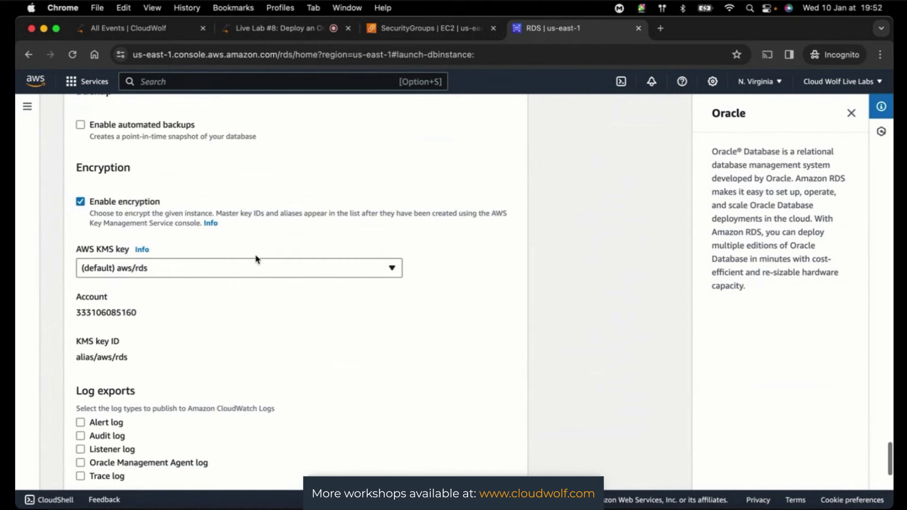
pyautogui.click(80, 202)
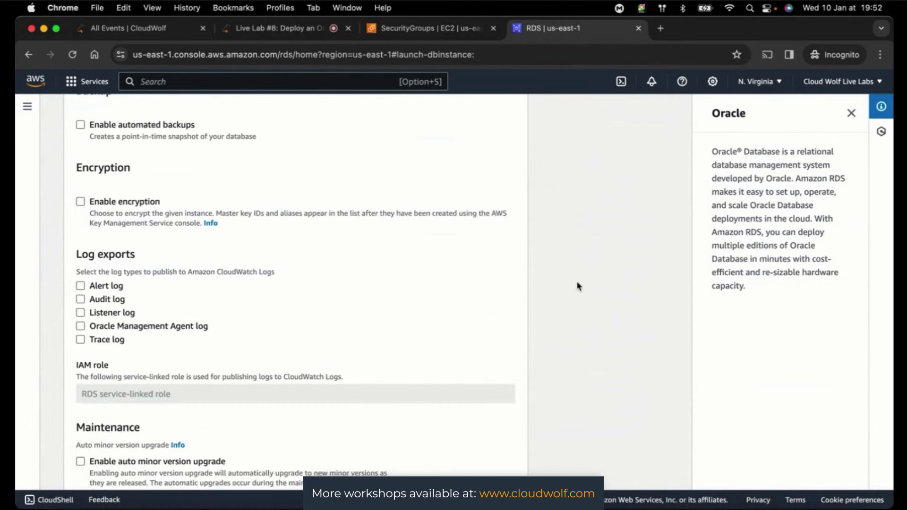
pyautogui.scroll(-2, 577, 286)
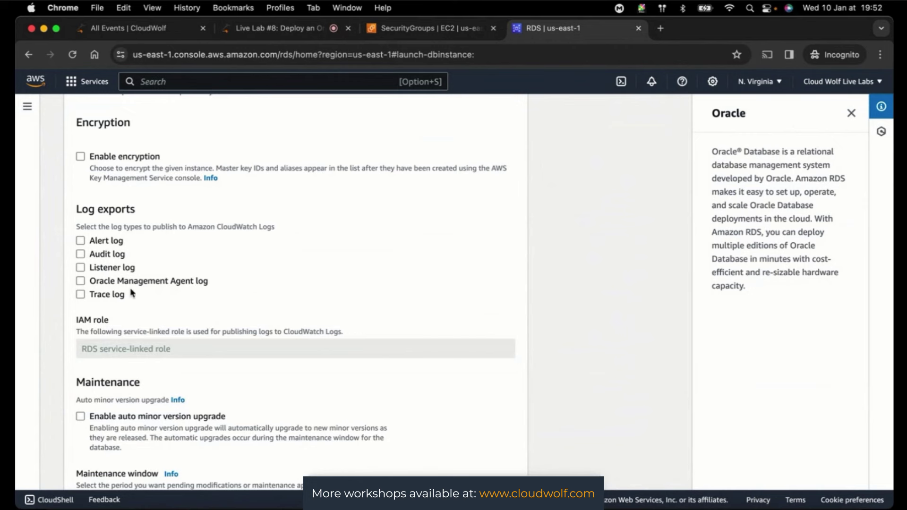
# - Uncheck Enable deletion protection, glance at the live-lab tab, and return to the RDS form
pyautogui.scroll(-4, 624, 282)
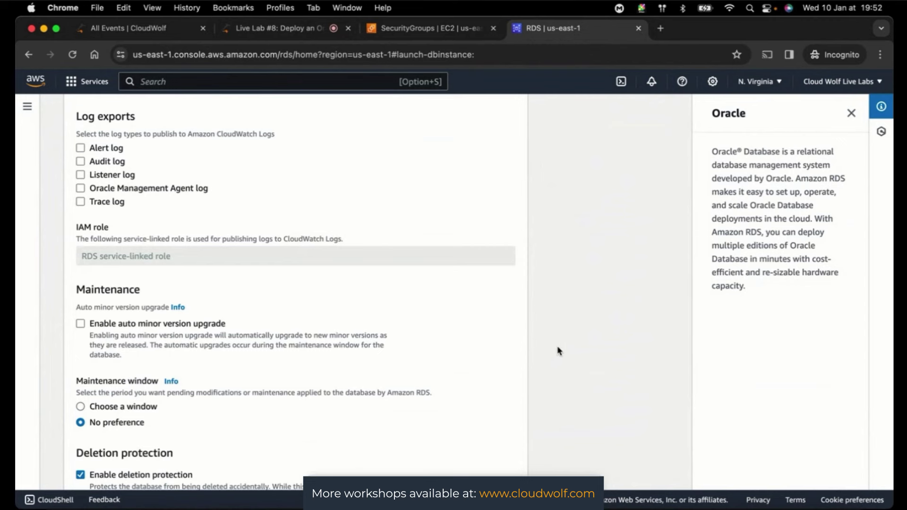
pyautogui.scroll(-5, 580, 340)
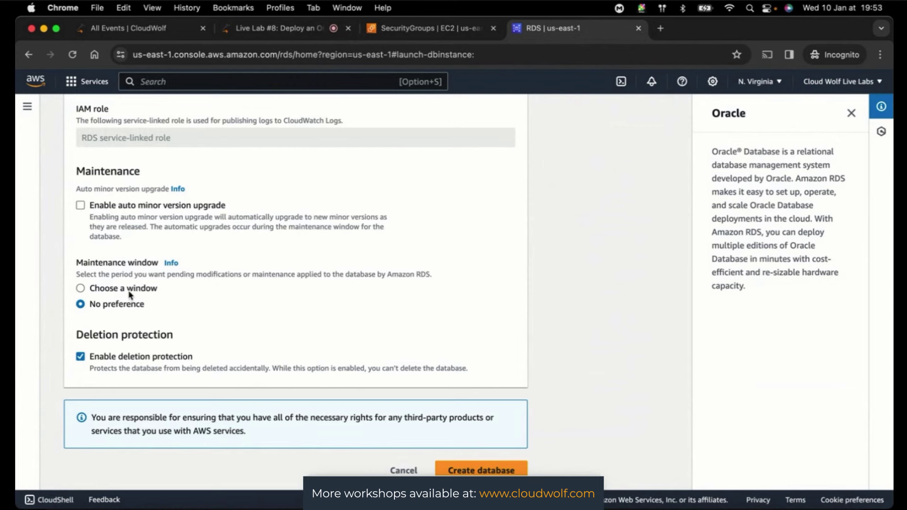
pyautogui.scroll(-1, 131, 295)
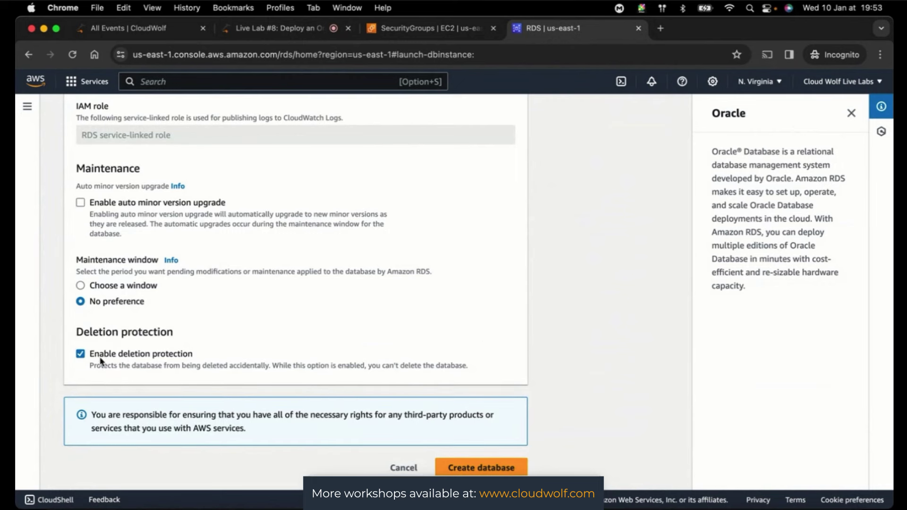
pyautogui.click(80, 354)
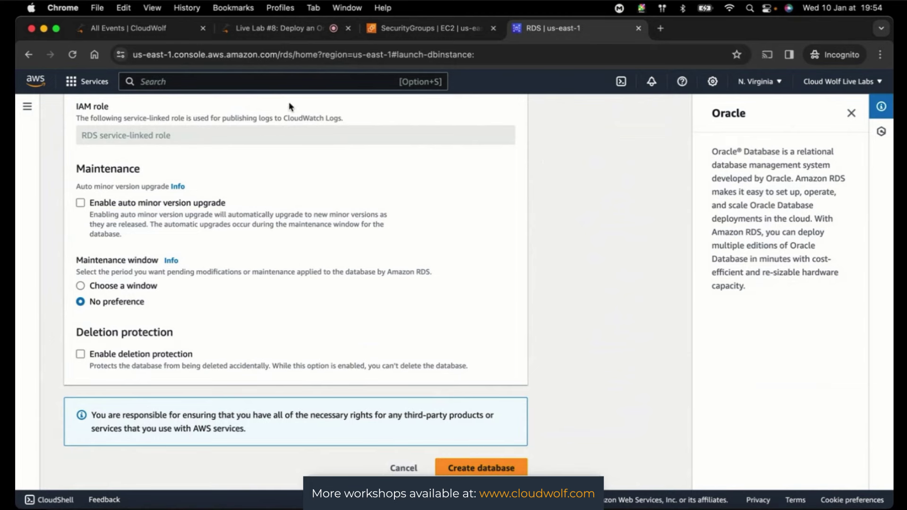
pyautogui.click(274, 29)
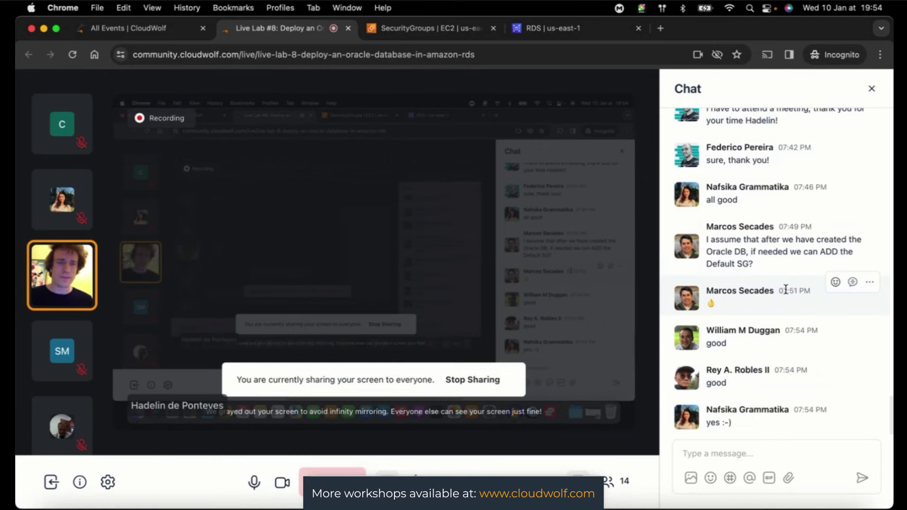
pyautogui.click(558, 31)
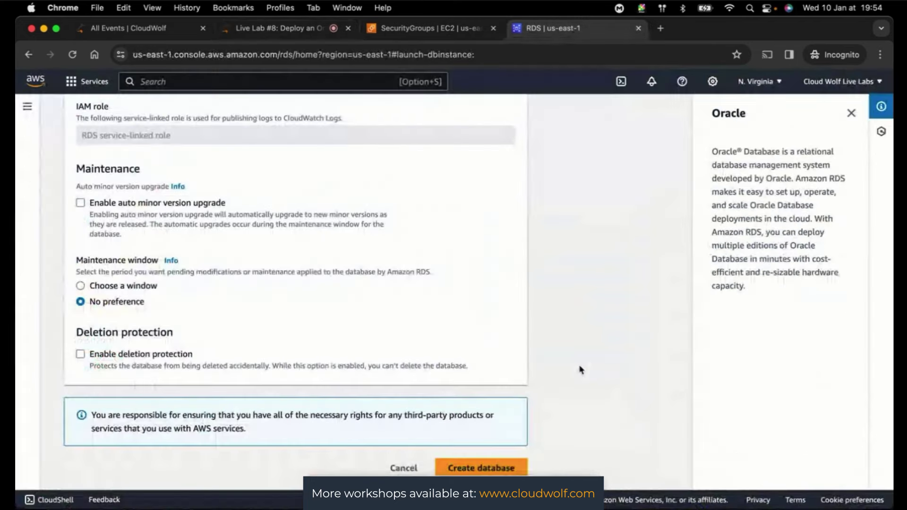
# - Submit Create database for oracle-database and close the Suggested add-ons dialog
pyautogui.click(481, 469)
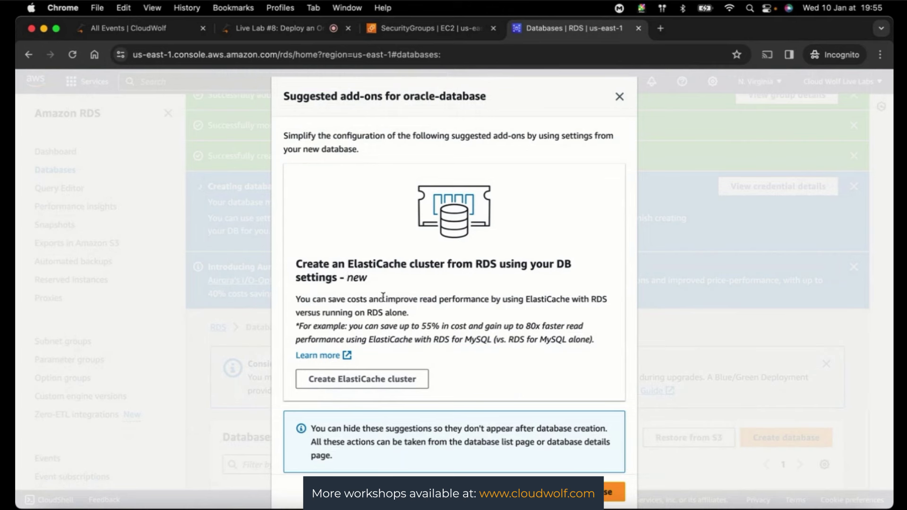
pyautogui.scroll(-1, 480, 348)
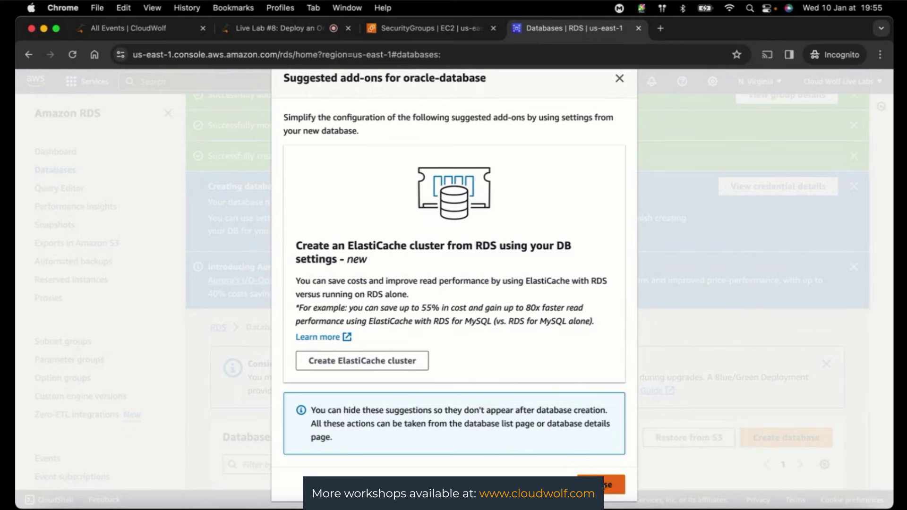
pyautogui.click(591, 486)
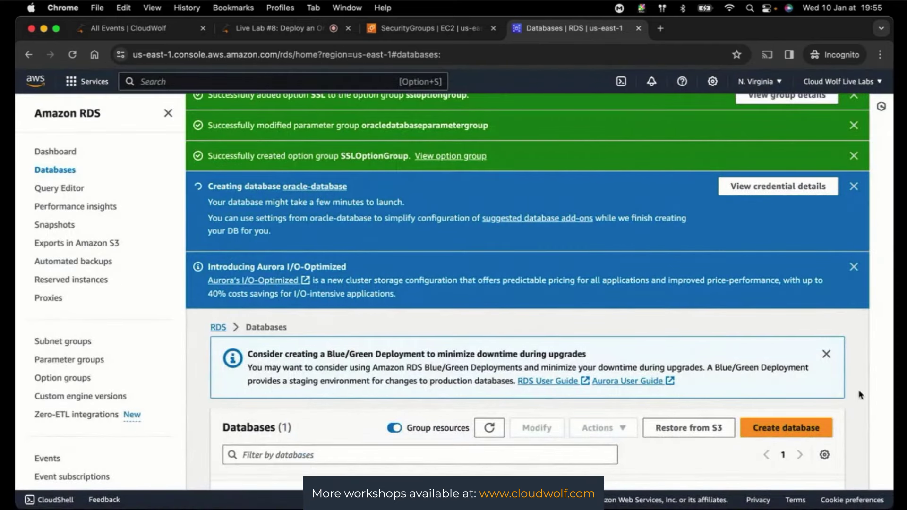
# - Confirm oracle-database shows Creating, Oracle Enterprise Edition, db.m5.large, then go back to Live Lab #8
pyautogui.scroll(1, 861, 403)
pyautogui.scroll(-3, 861, 402)
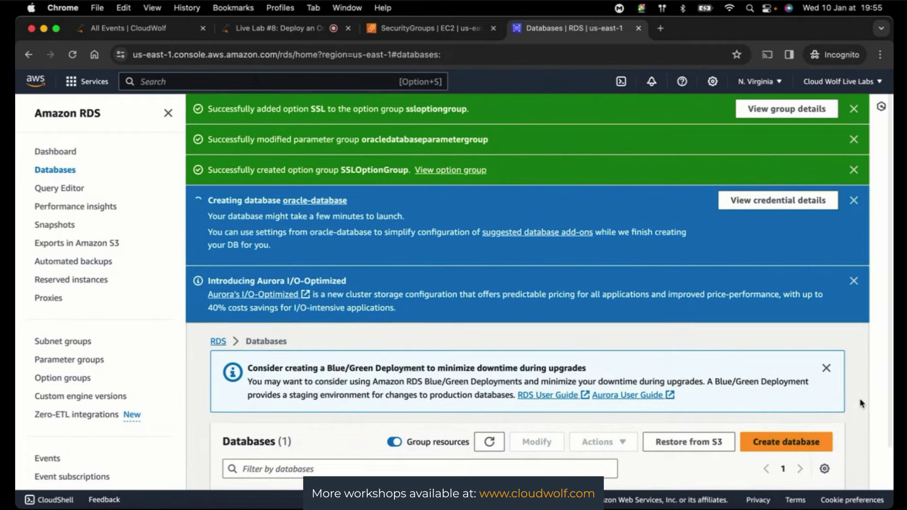
pyautogui.scroll(3, 860, 403)
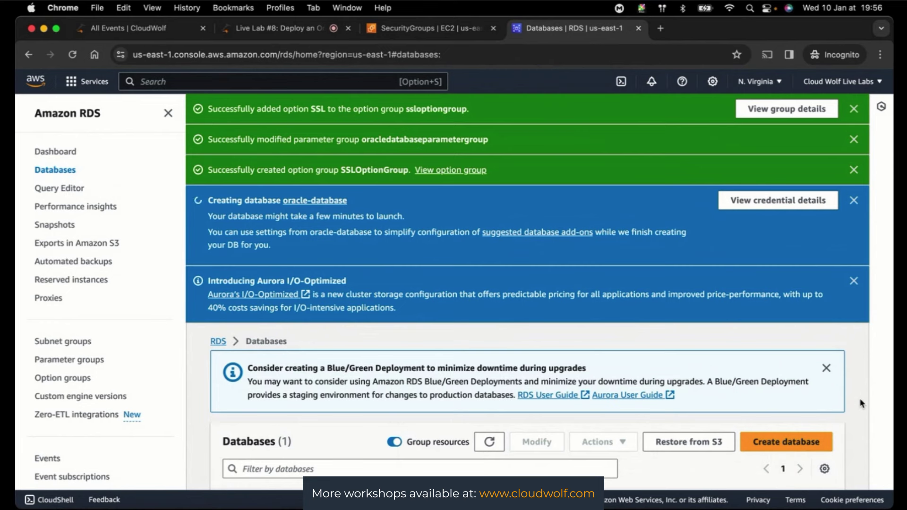
pyautogui.scroll(-3, 859, 403)
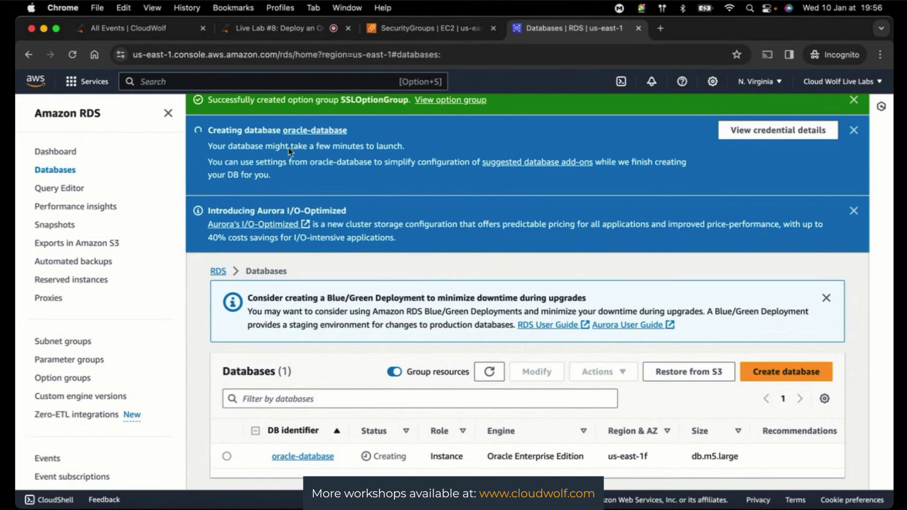
pyautogui.click(275, 28)
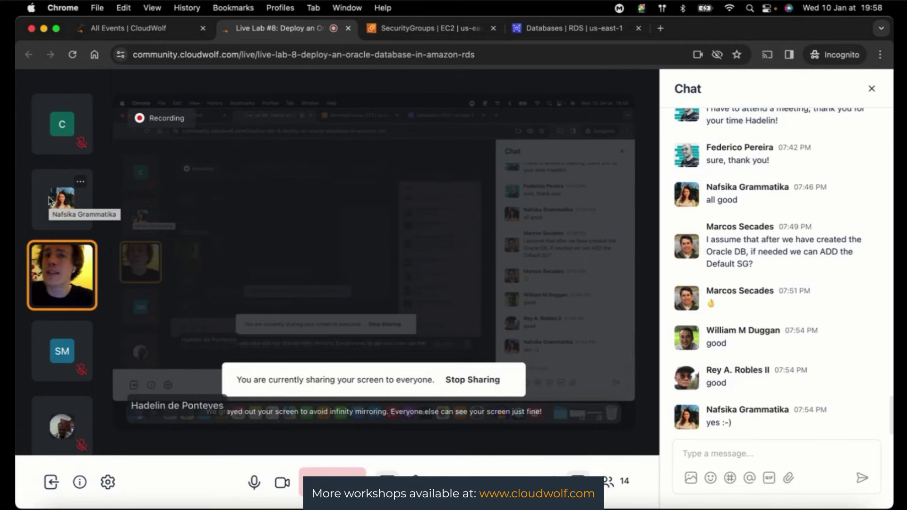
pyautogui.click(574, 28)
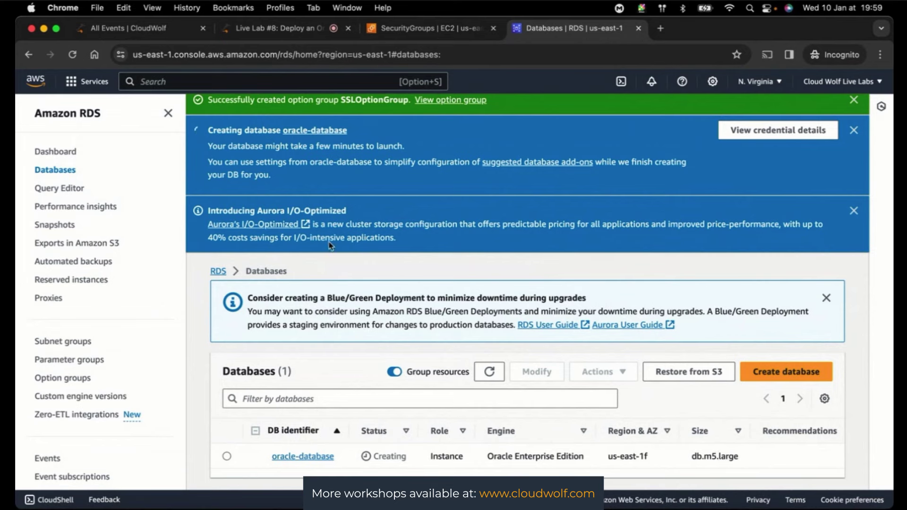
pyautogui.click(282, 32)
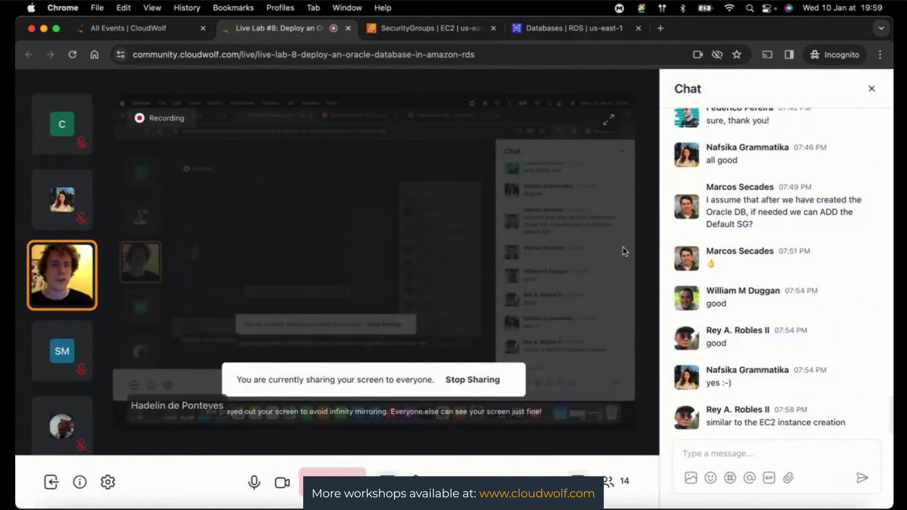
# - Switch to the Databases | RDS tab to check whether oracle-database has finished creating
pyautogui.moveTo(787, 349)
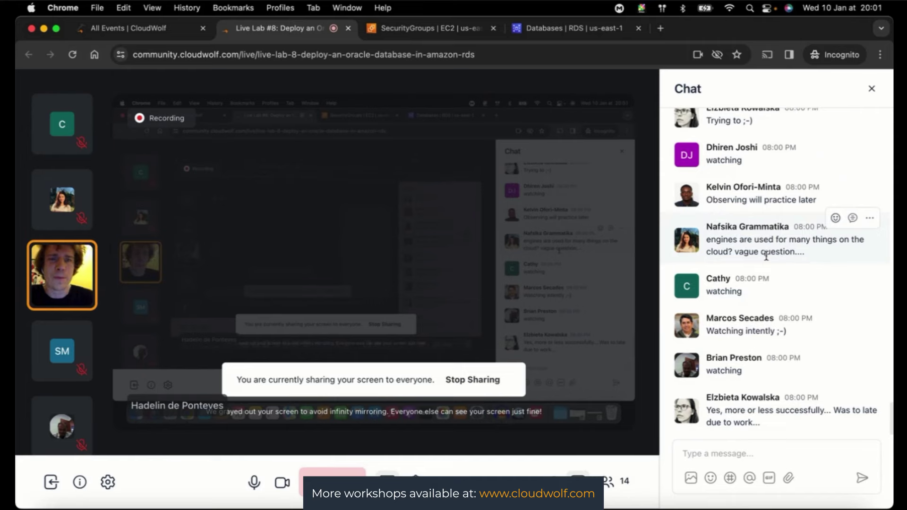
pyautogui.click(557, 29)
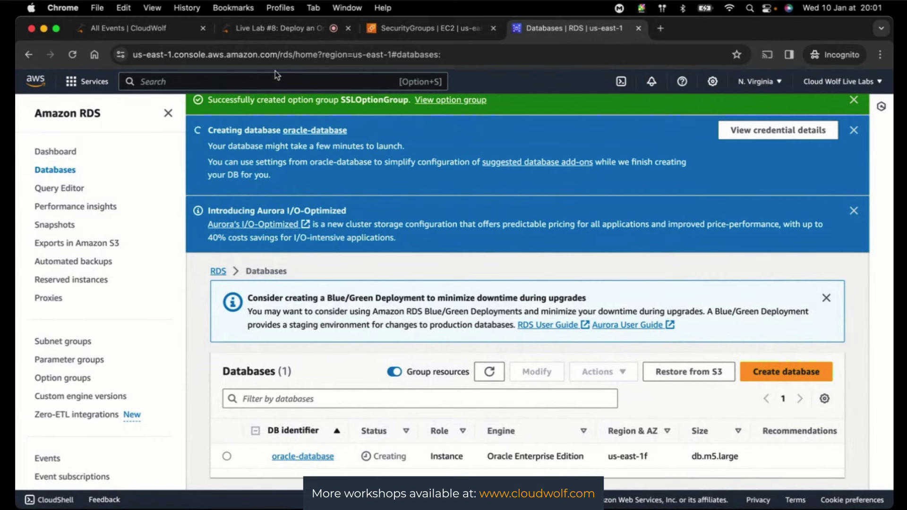
pyautogui.click(278, 28)
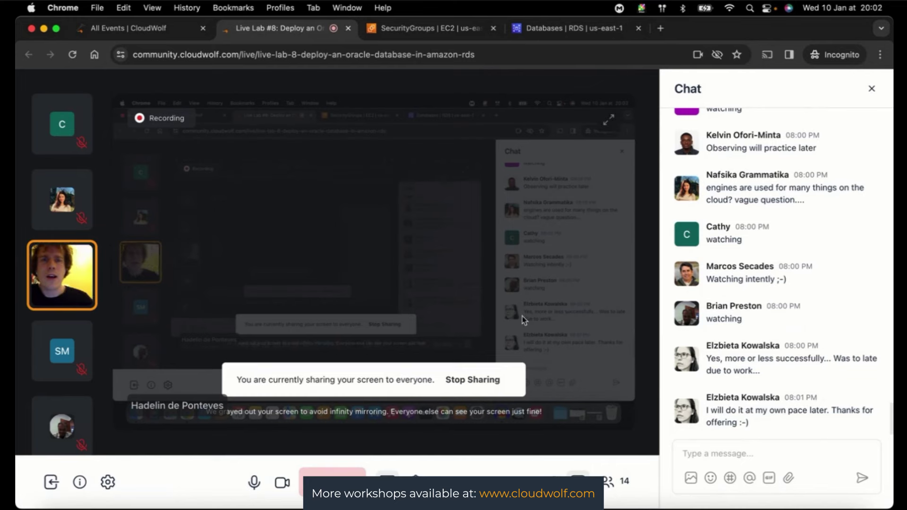
pyautogui.click(559, 34)
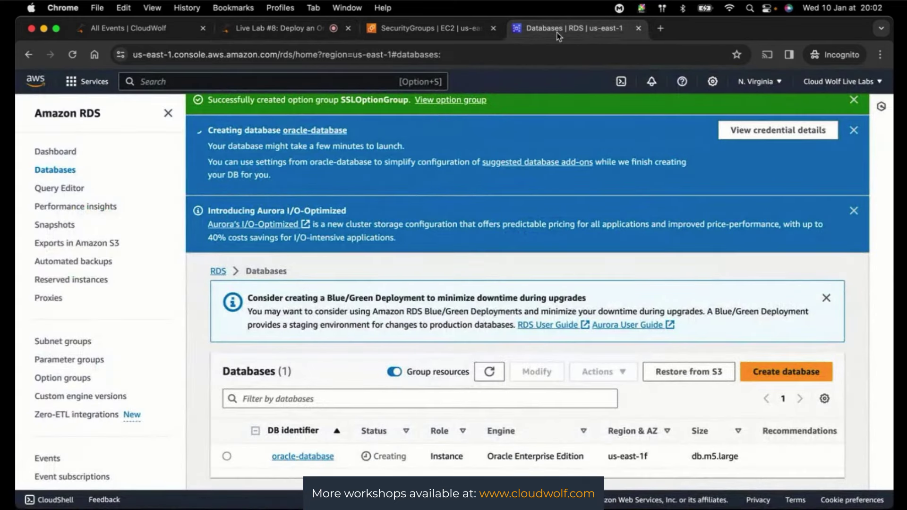
# - Read the live-session chat, then return to the RDS Databases list showing oracle-database still Creating
pyautogui.click(276, 31)
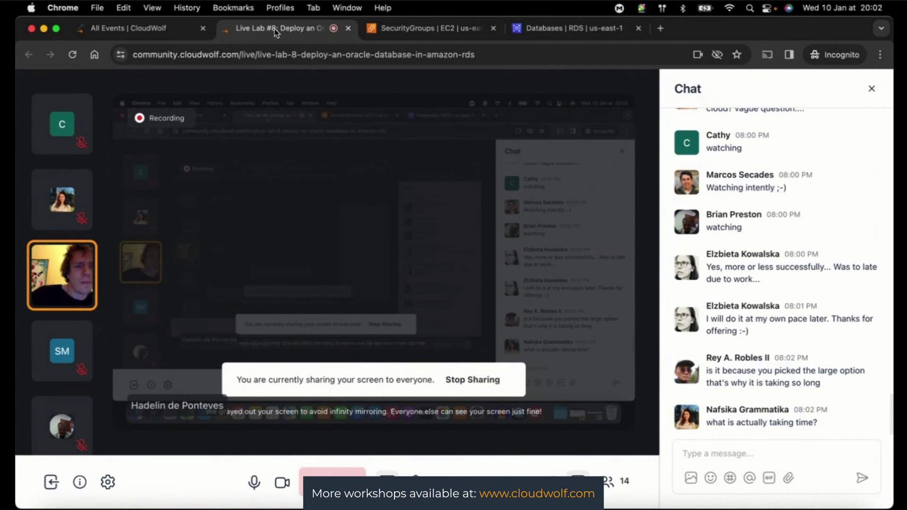
pyautogui.click(531, 29)
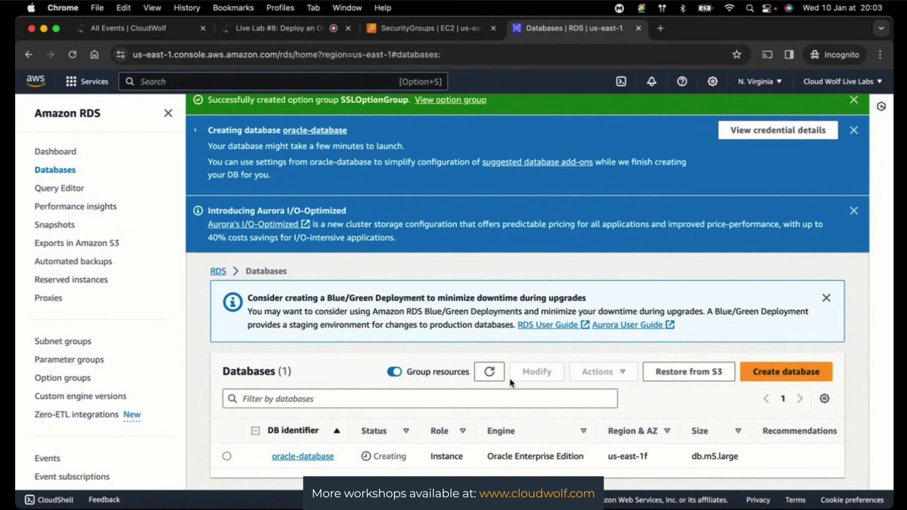
# - Refresh the Databases list, check the live chat, and return to see oracle-database still Creating
pyautogui.click(491, 371)
pyautogui.click(275, 29)
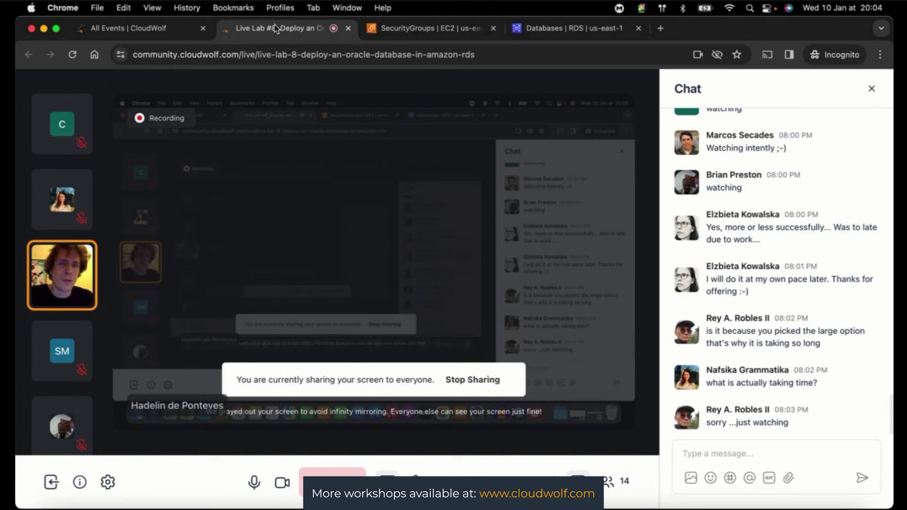
pyautogui.click(549, 38)
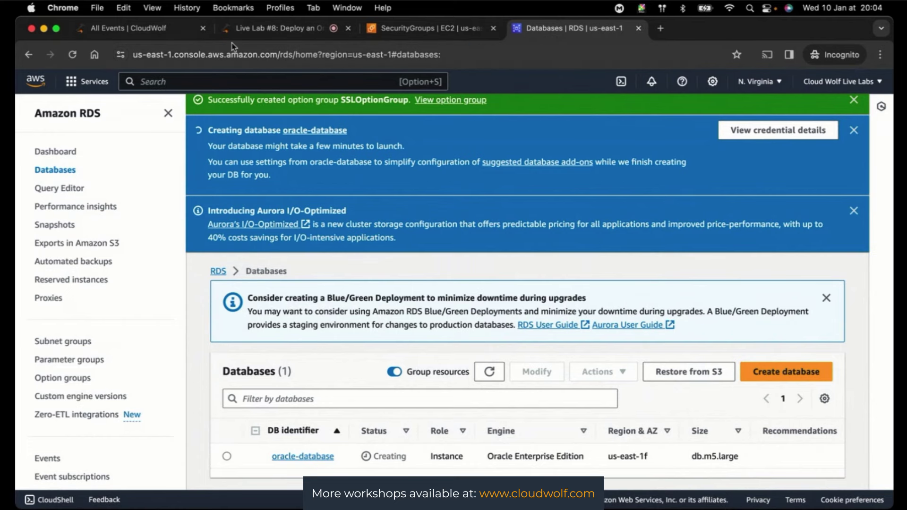
# - Return to the live session page, then open a new incognito browser tab
pyautogui.click(243, 29)
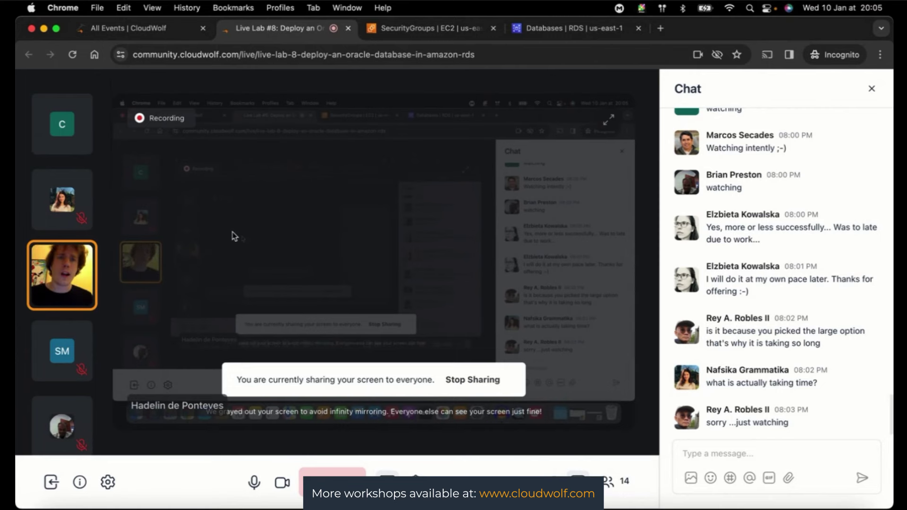
pyautogui.click(661, 29)
# - Search for 'amazon forecast pricing', accept cookies, and open the AWS Amazon Forecast pricing page
pyautogui.write('amc')
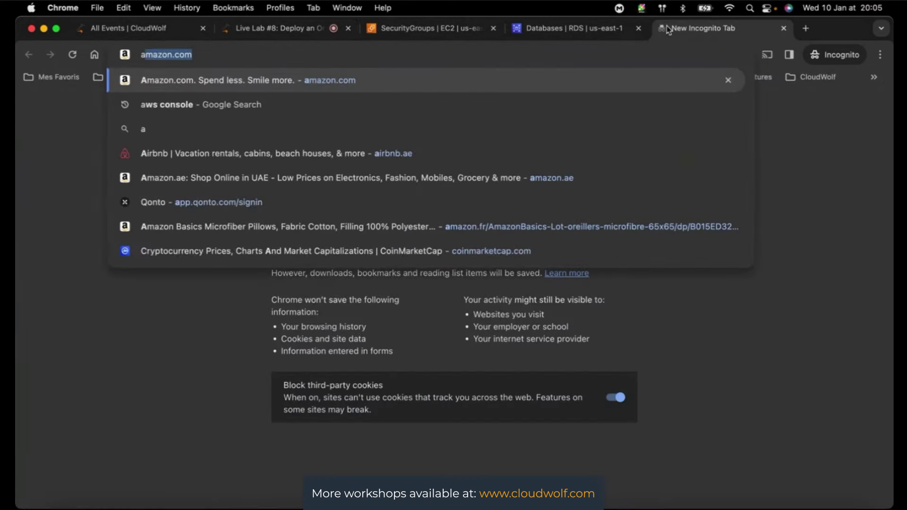
pyautogui.press('BackSpace')
pyautogui.write('azon forecase')
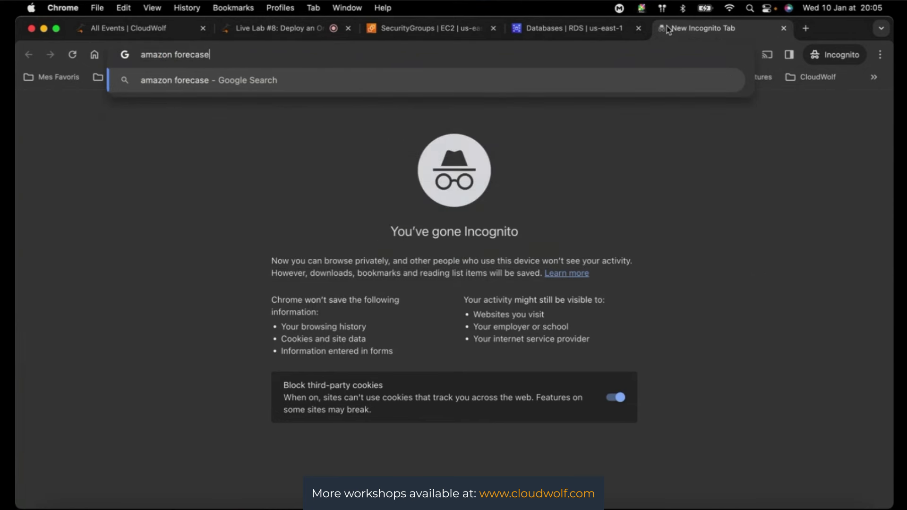
pyautogui.press('BackSpace')
pyautogui.write('t')
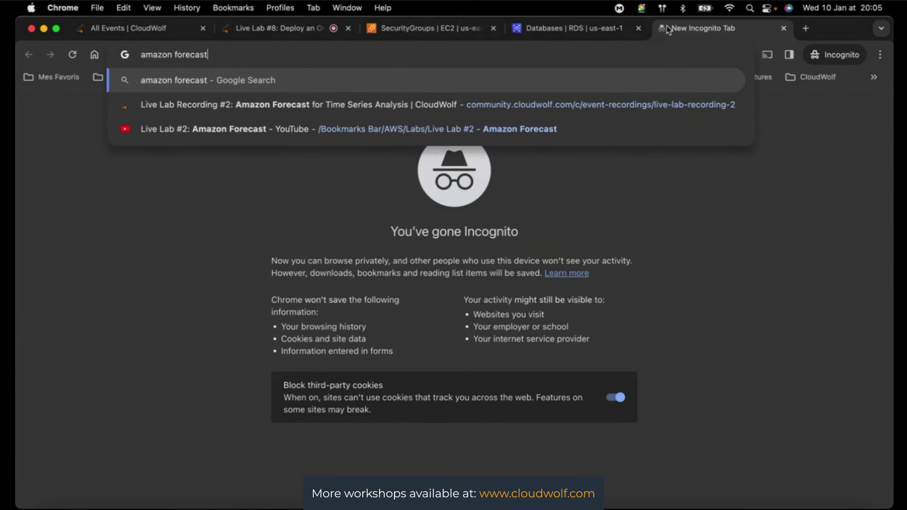
pyautogui.write(' pricing')
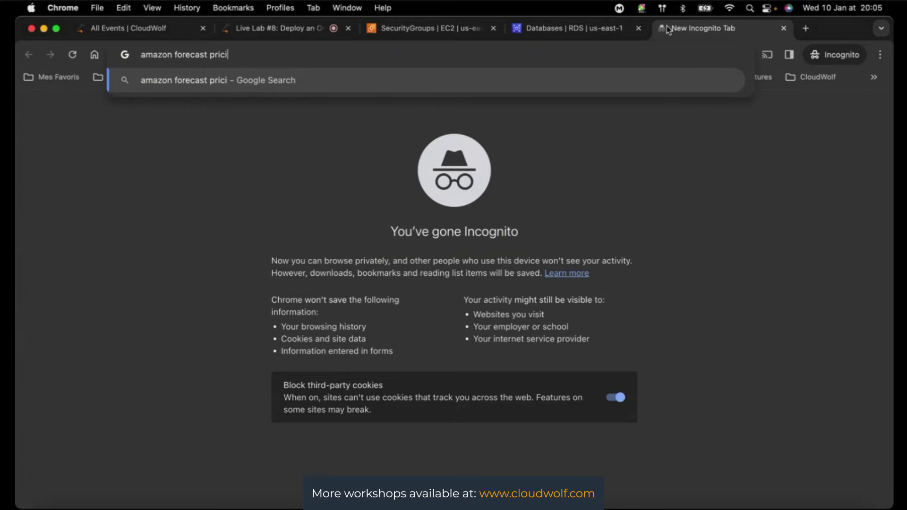
pyautogui.press('Return')
pyautogui.scroll(-3, 501, 350)
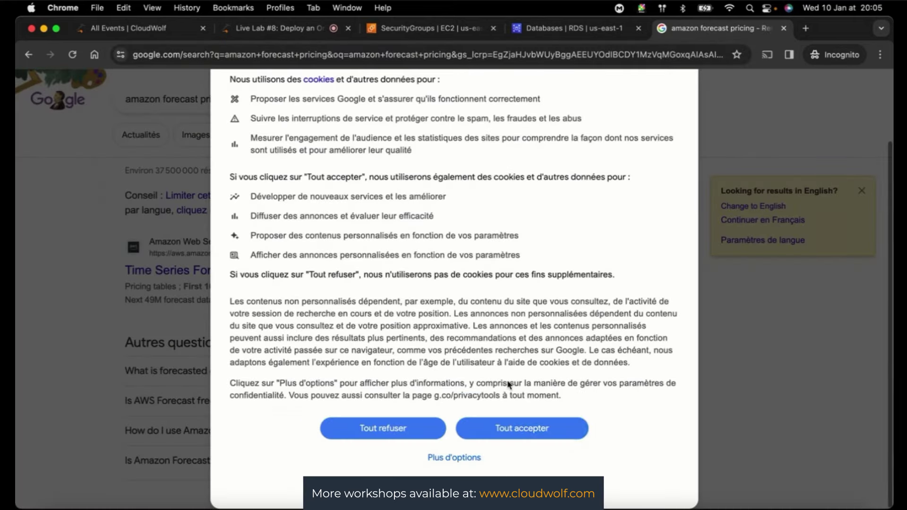
pyautogui.click(520, 430)
pyautogui.click(294, 270)
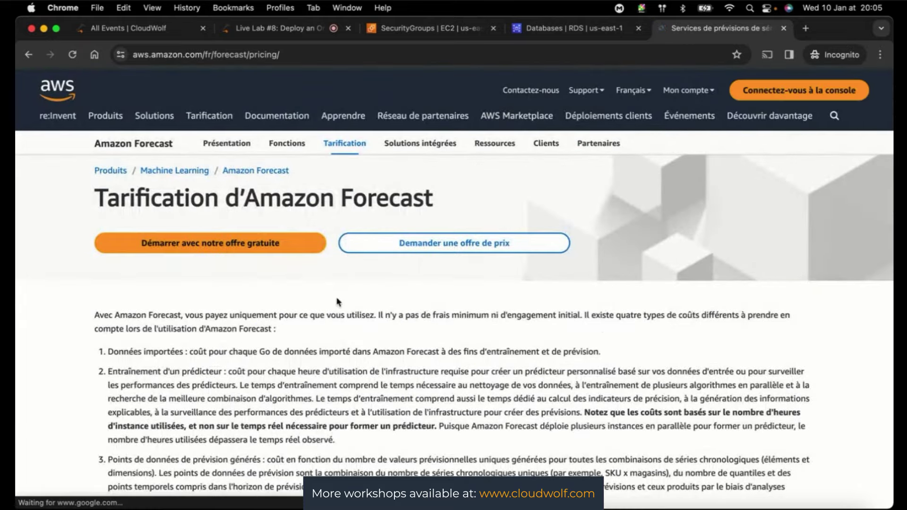
# - Read the Forecast pricing tables in English, then close the tab and show the session participants
pyautogui.scroll(-4, 603, 336)
pyautogui.scroll(4, 602, 336)
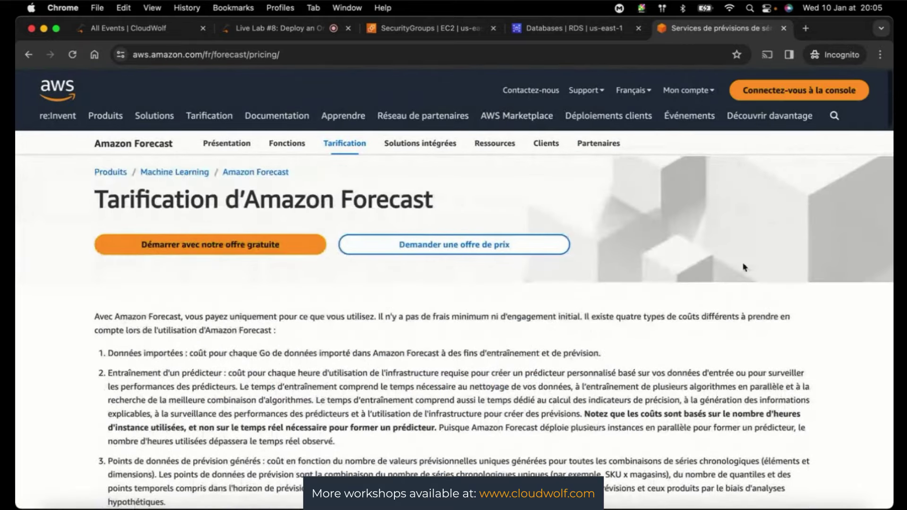
pyautogui.scroll(-20, 613, 324)
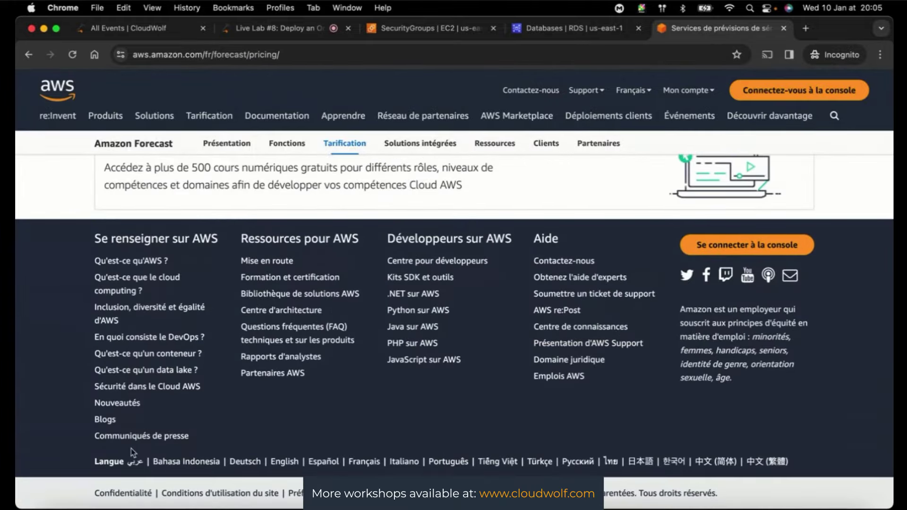
pyautogui.click(291, 464)
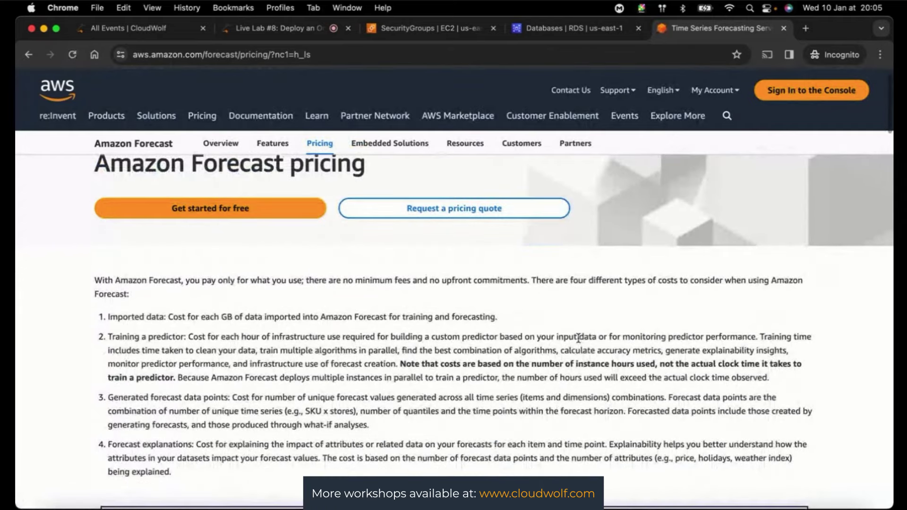
pyautogui.scroll(-6, 580, 342)
pyautogui.scroll(-5, 580, 342)
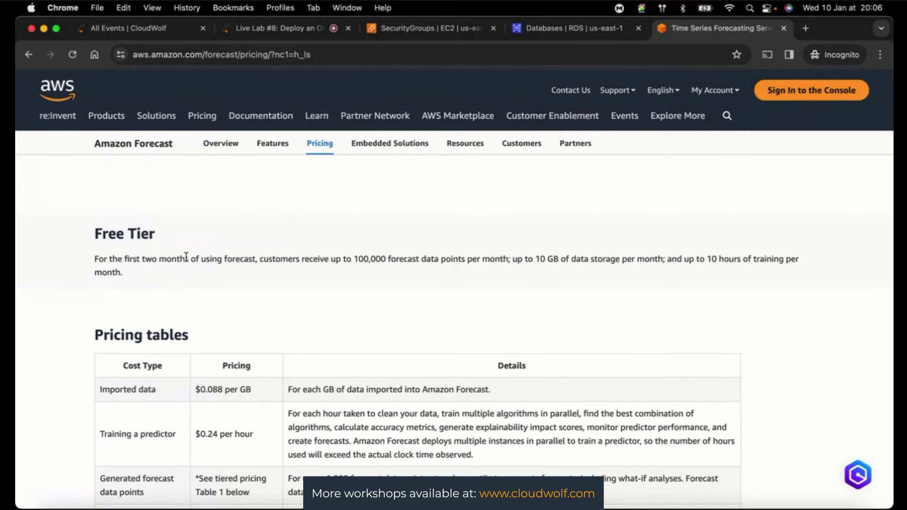
pyautogui.click(783, 28)
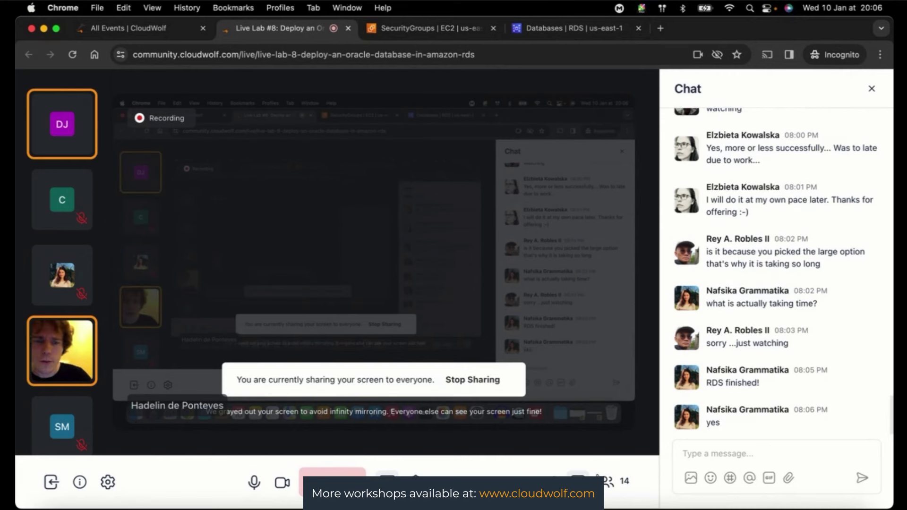
pyautogui.click(609, 482)
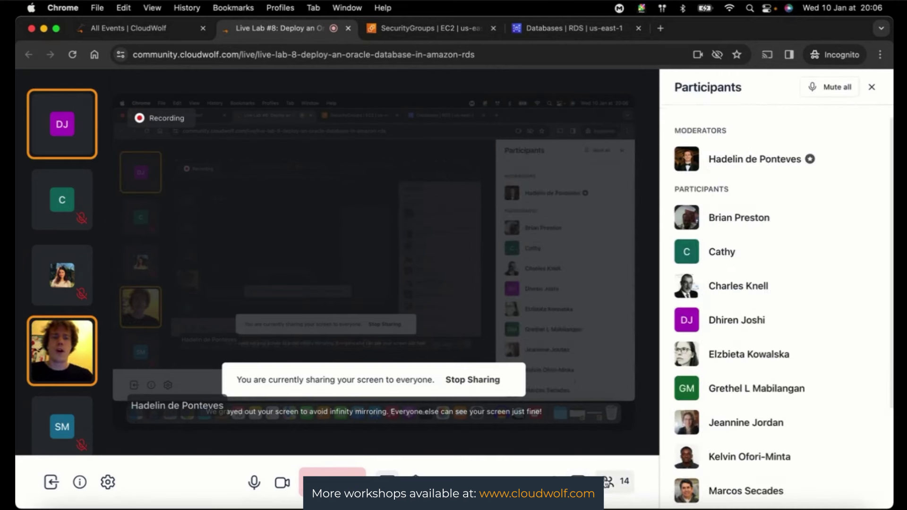
# - Close the CloudWolf session's participants panel and bring up the session chat in its place
pyautogui.scroll(-3, 808, 322)
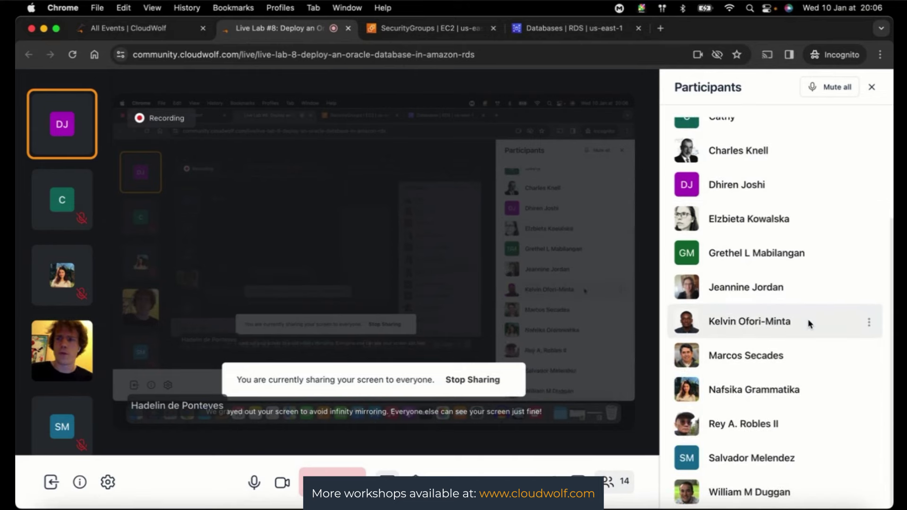
pyautogui.click(872, 88)
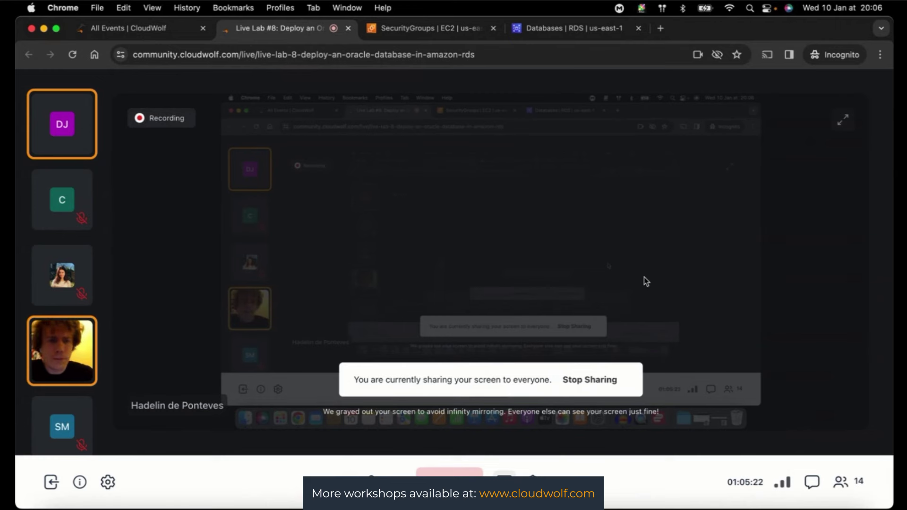
pyautogui.click(839, 482)
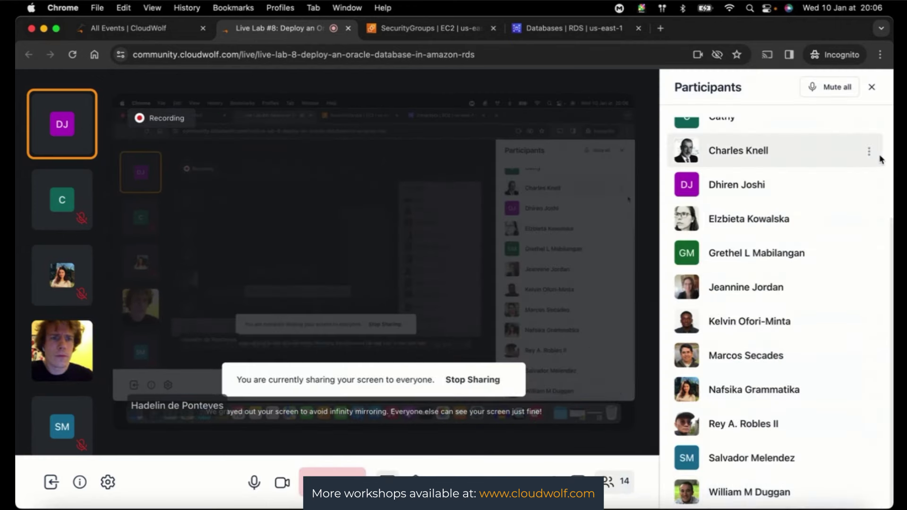
pyautogui.click(872, 87)
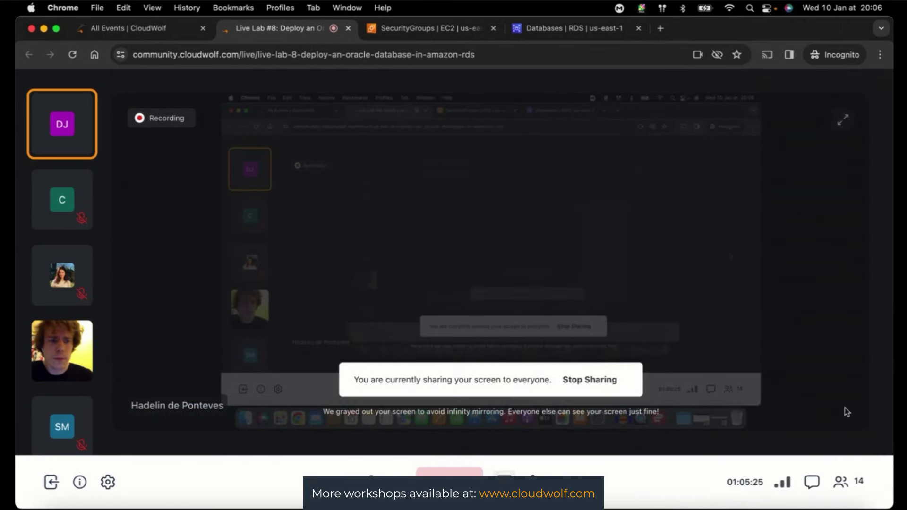
pyautogui.click(816, 491)
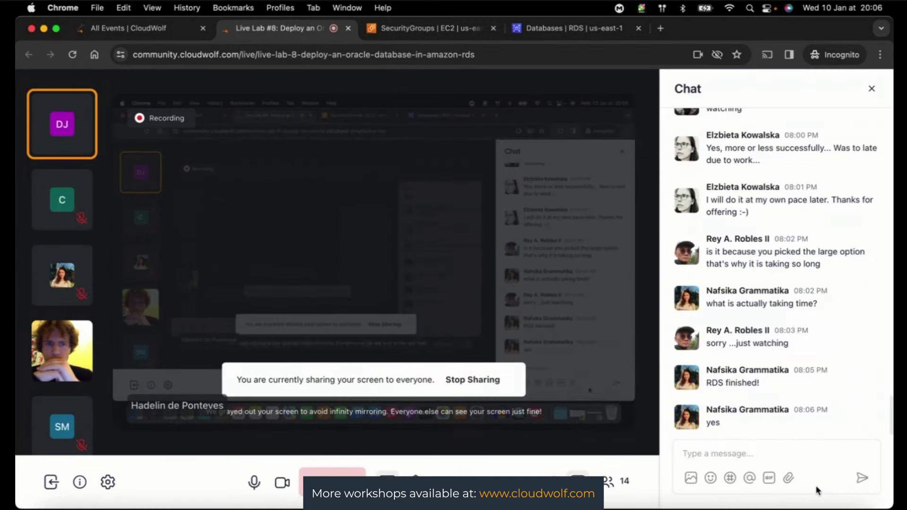
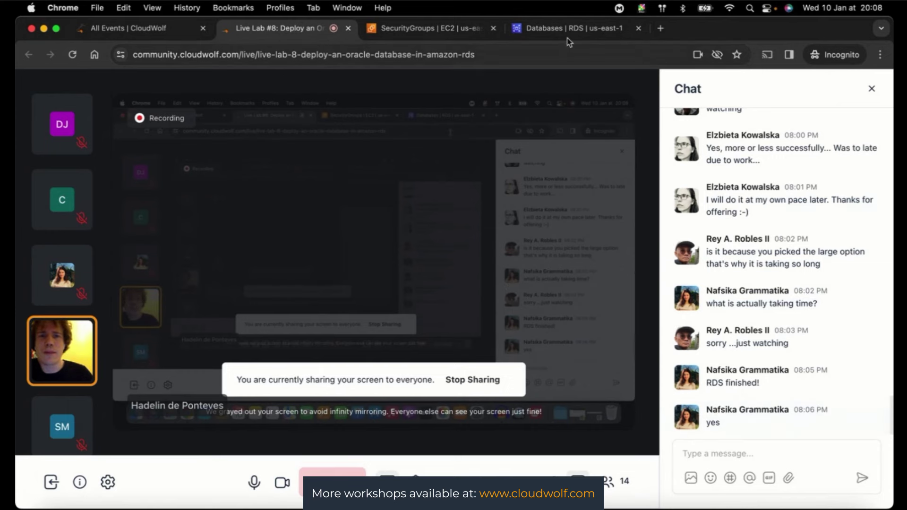
# - Refresh the RDS databases list to check oracle-database, then glance at the Live Lab #8 tab and come back
pyautogui.click(561, 32)
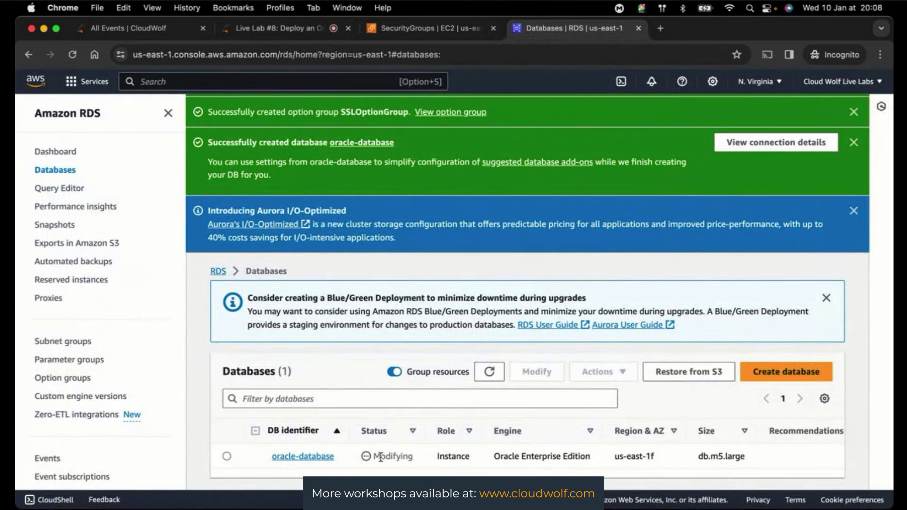
pyautogui.click(490, 373)
pyautogui.click(275, 29)
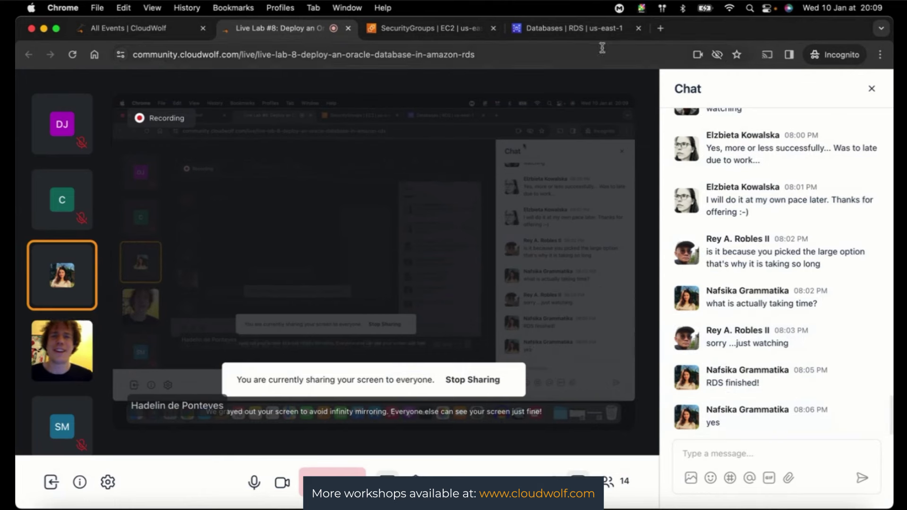
pyautogui.click(561, 30)
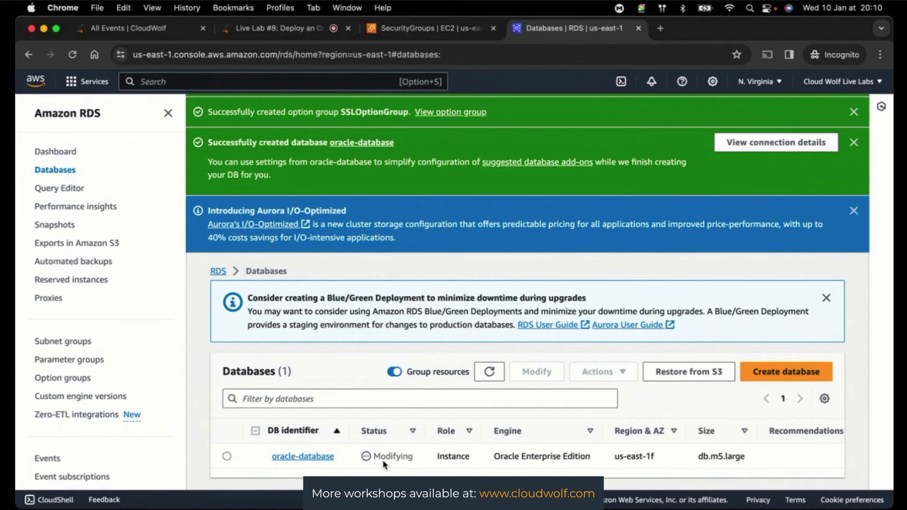
# - Return to the Live Lab #8 session and its chat while oracle-database stays Modifying
pyautogui.click(280, 29)
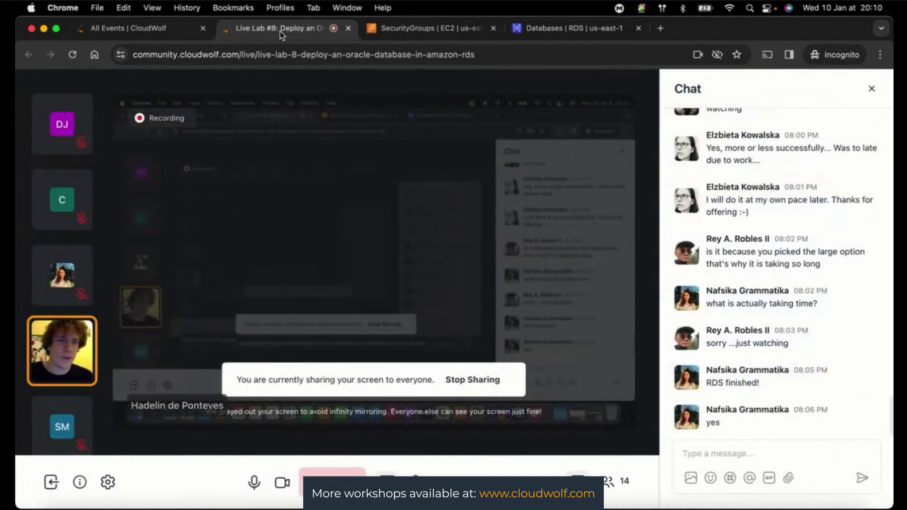
# - Refresh the databases list and scroll sideways to review oracle-database's CPU and VPC columns
pyautogui.click(549, 34)
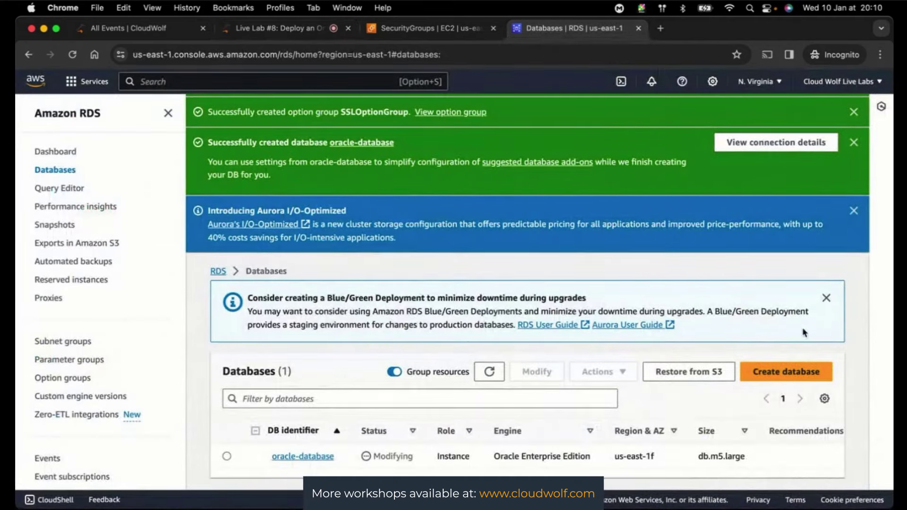
pyautogui.click(488, 371)
pyautogui.hscroll(5, 537, 464)
pyautogui.hscroll(7, 537, 464)
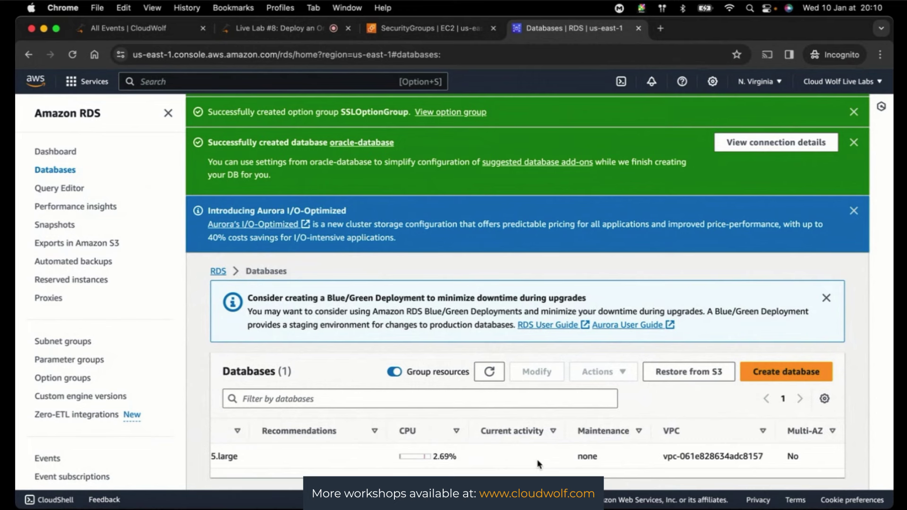
pyautogui.hscroll(-10, 531, 459)
pyautogui.hscroll(-5, 530, 460)
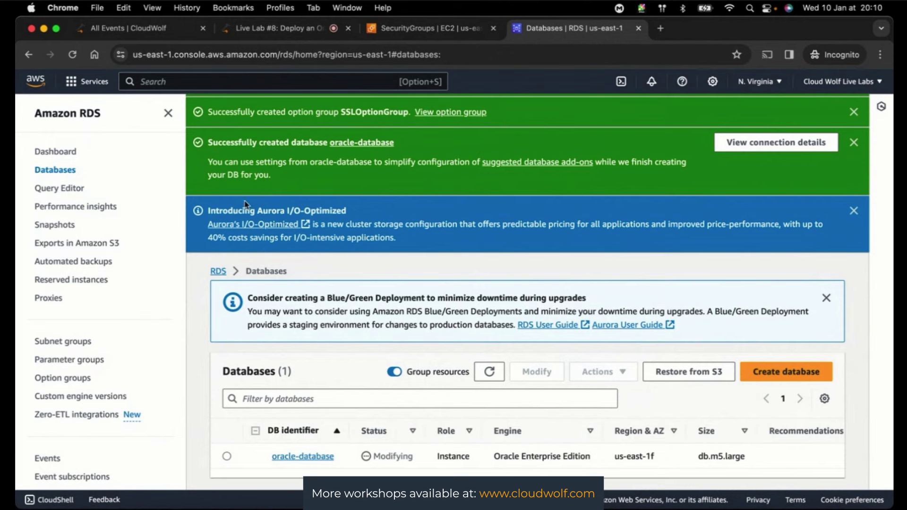
# - Glance at the live session chat, then open the oracle-database details page
pyautogui.click(263, 34)
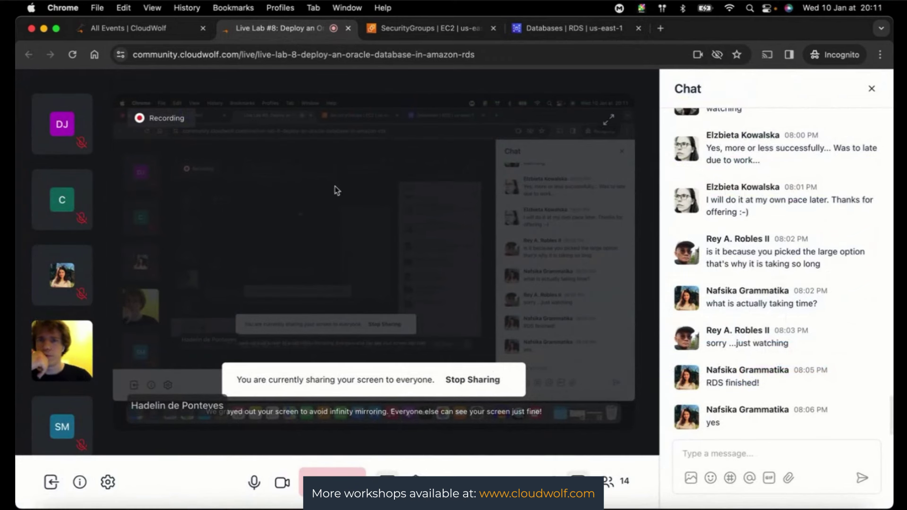
pyautogui.click(555, 37)
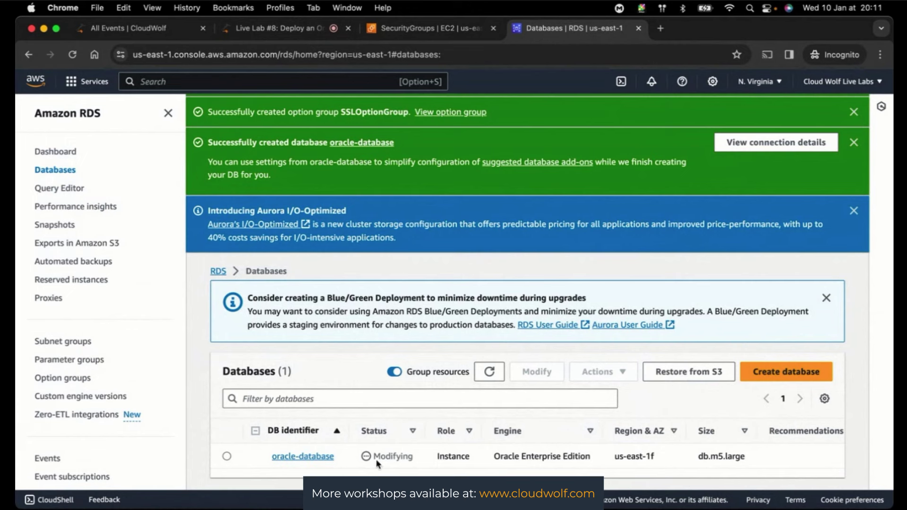
pyautogui.click(301, 457)
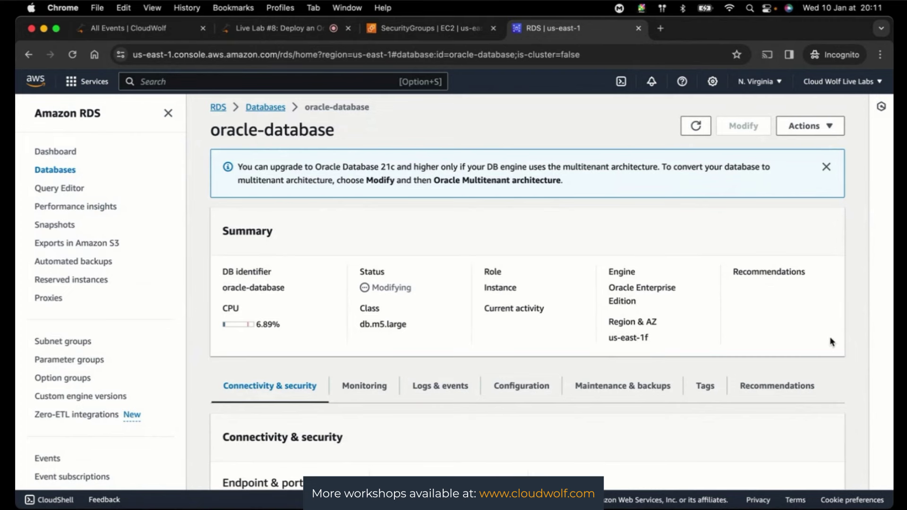
# - Scroll to oracle-database's Connectivity & security section showing port 1521 and public access Yes
pyautogui.scroll(-6, 856, 317)
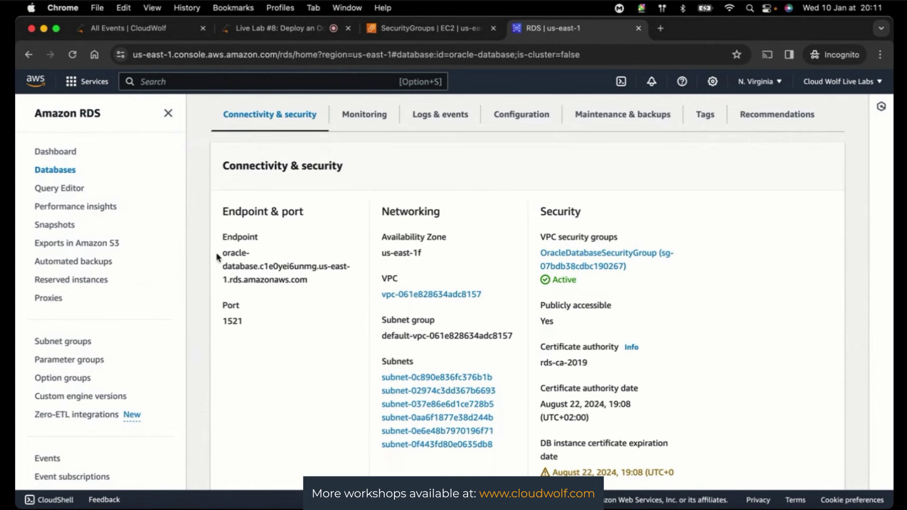
pyautogui.moveTo(222, 253); pyautogui.dragTo(318, 281)
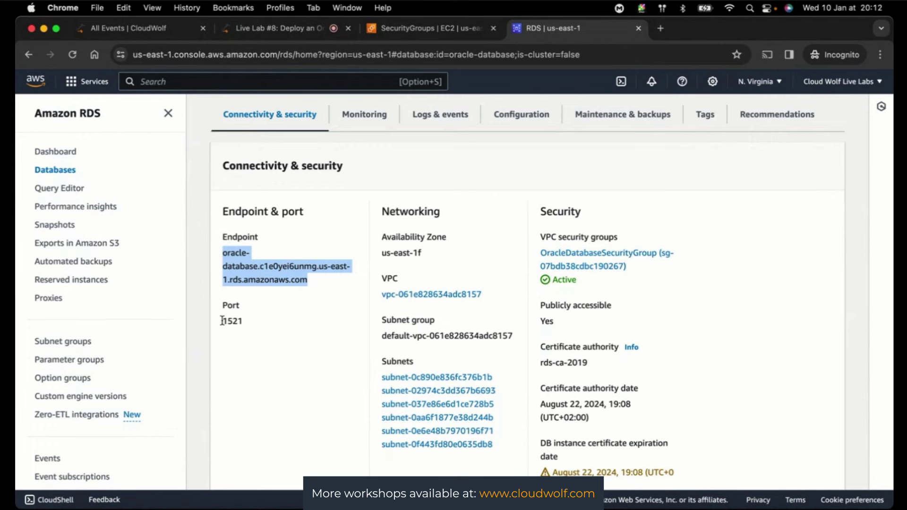
pyautogui.moveTo(222, 320); pyautogui.dragTo(250, 323)
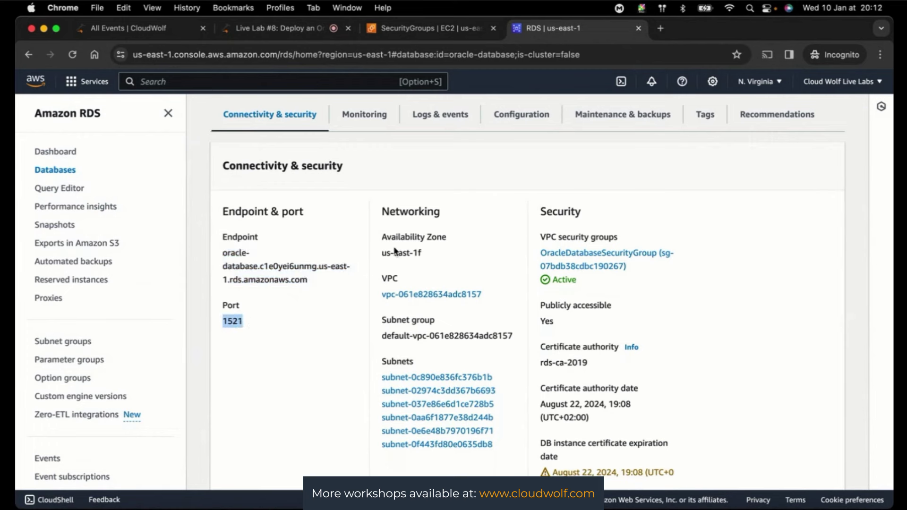
pyautogui.moveTo(382, 253); pyautogui.dragTo(432, 259)
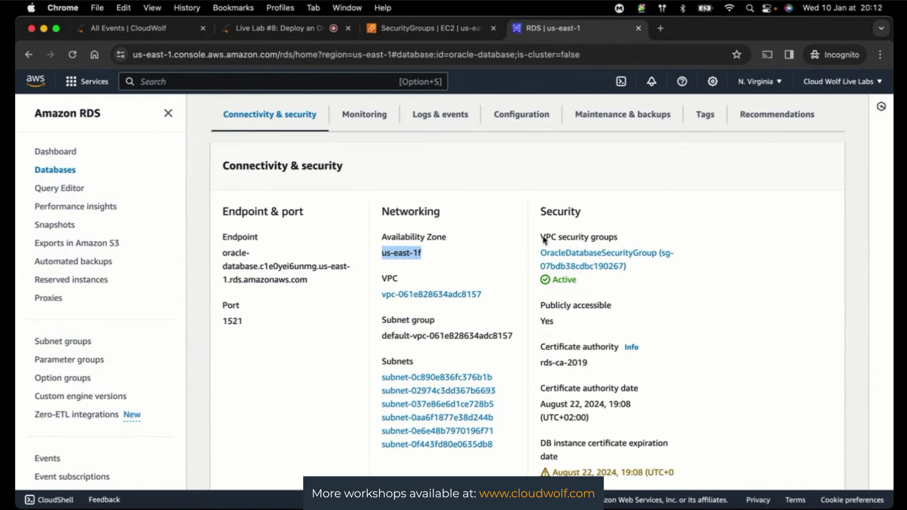
pyautogui.moveTo(535, 251); pyautogui.dragTo(669, 263)
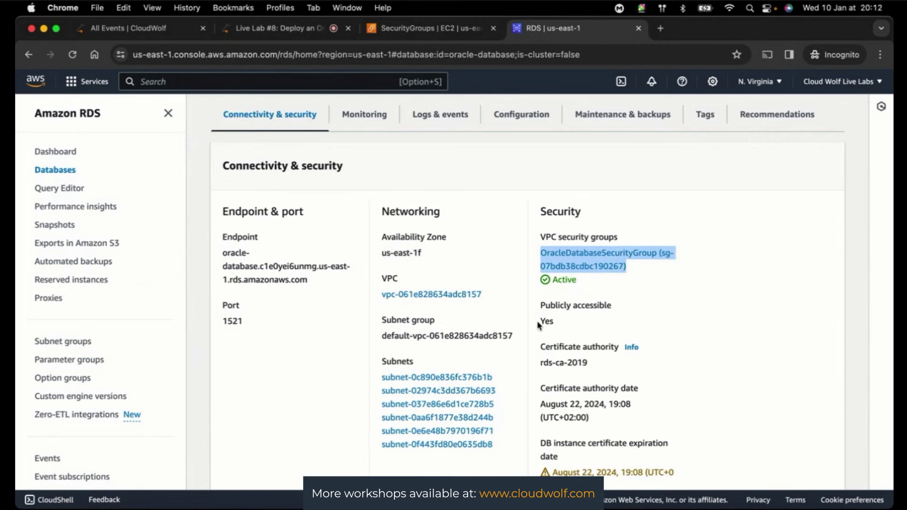
pyautogui.moveTo(539, 325); pyautogui.dragTo(569, 325)
pyautogui.click(720, 317)
pyautogui.scroll(-2, 720, 316)
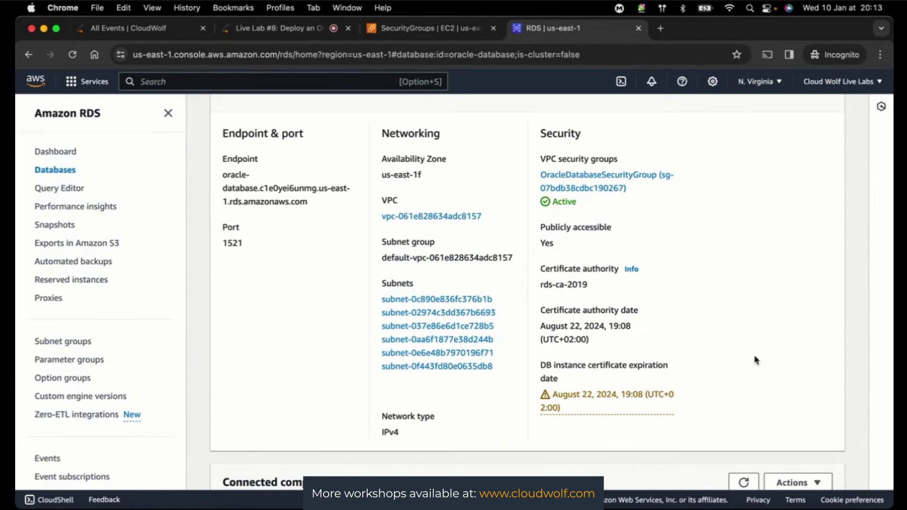
pyautogui.scroll(-2, 756, 361)
pyautogui.scroll(-7, 858, 377)
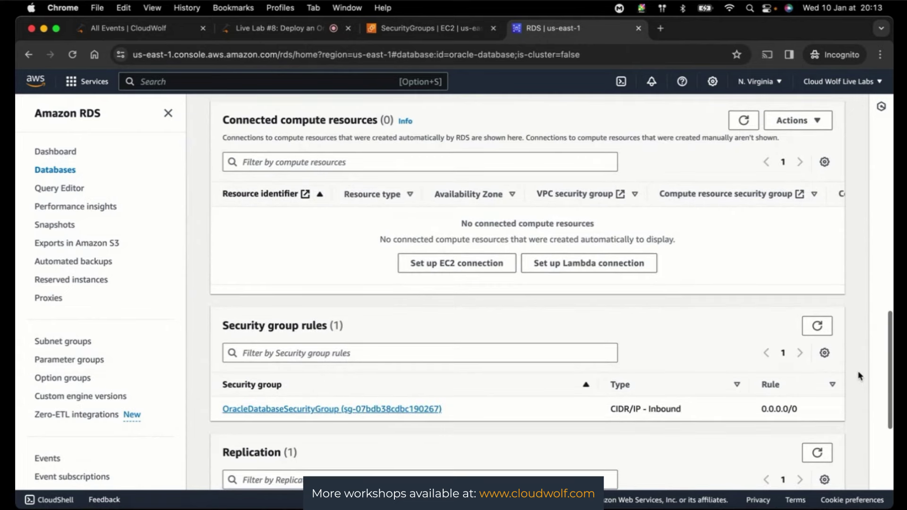
pyautogui.scroll(1, 858, 377)
pyautogui.scroll(-1, 859, 376)
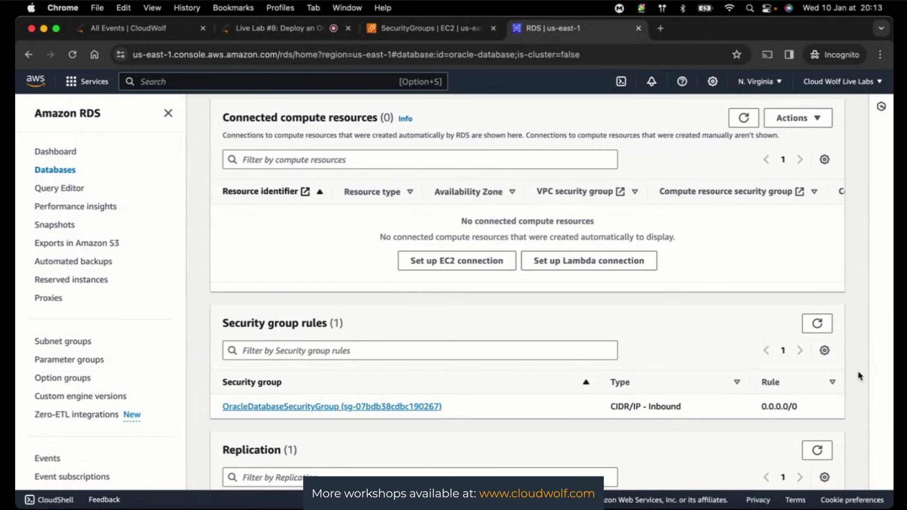
pyautogui.scroll(-5, 860, 376)
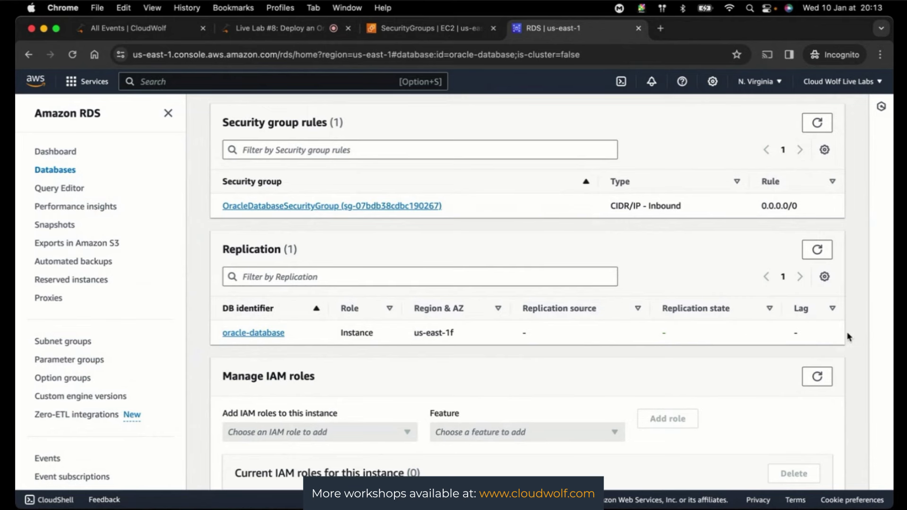
pyautogui.scroll(-4, 848, 336)
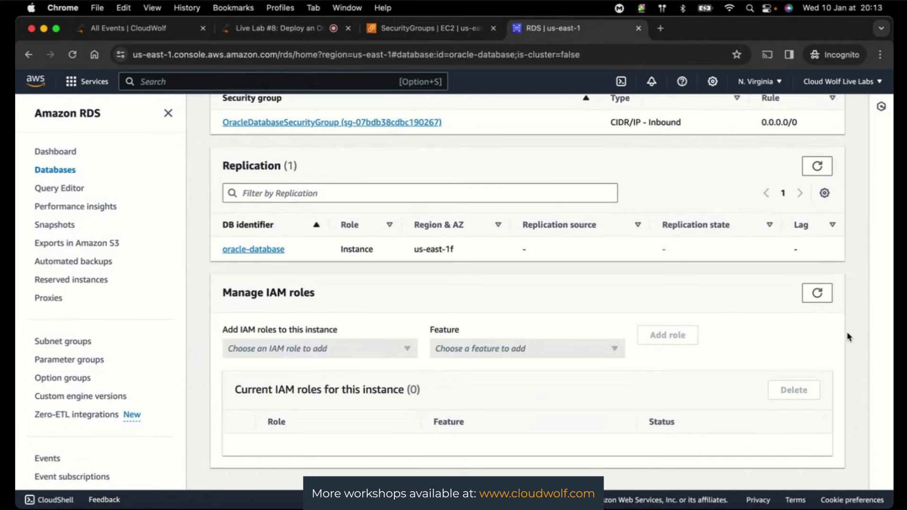
pyautogui.scroll(15, 848, 337)
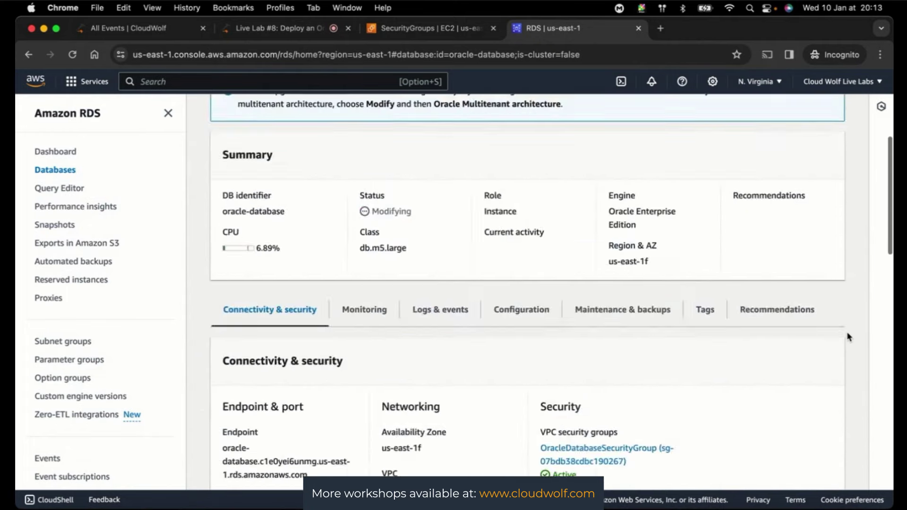
pyautogui.scroll(5, 848, 337)
pyautogui.scroll(-7, 848, 336)
pyautogui.scroll(6, 848, 337)
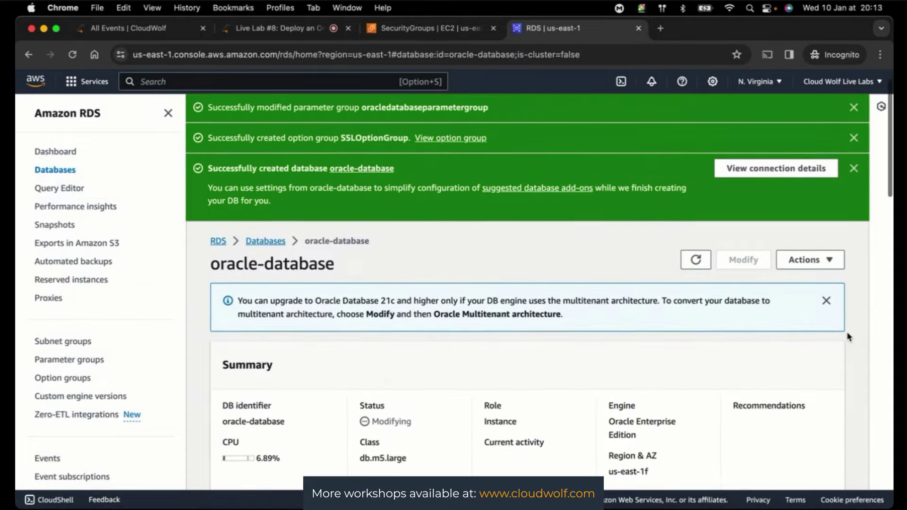
pyautogui.scroll(-3, 848, 336)
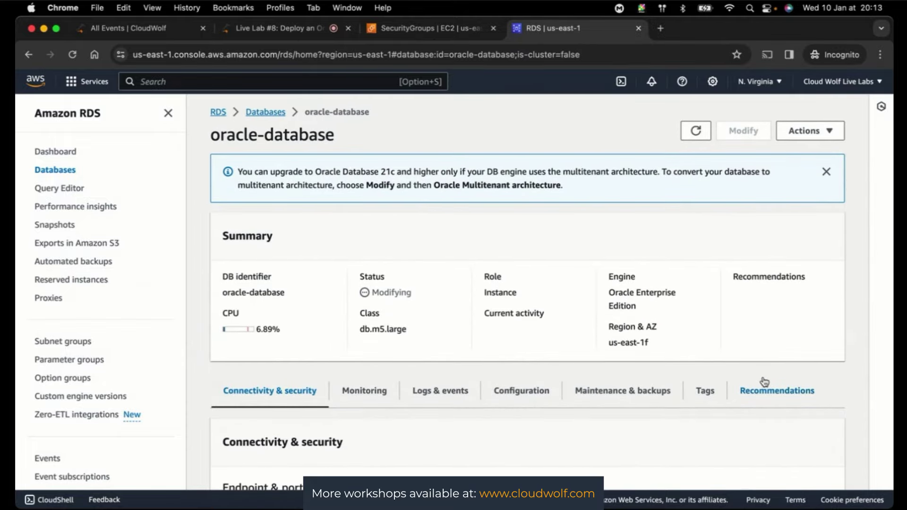
pyautogui.click(364, 395)
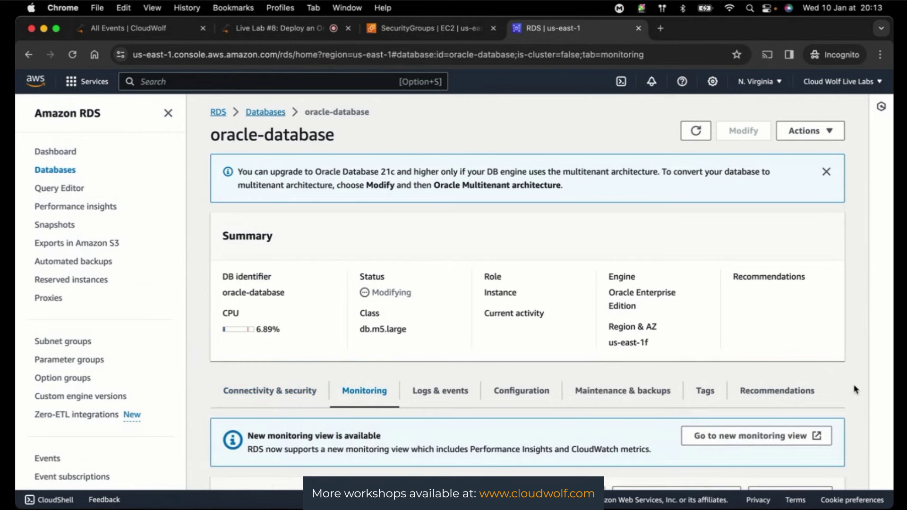
pyautogui.scroll(-5, 855, 389)
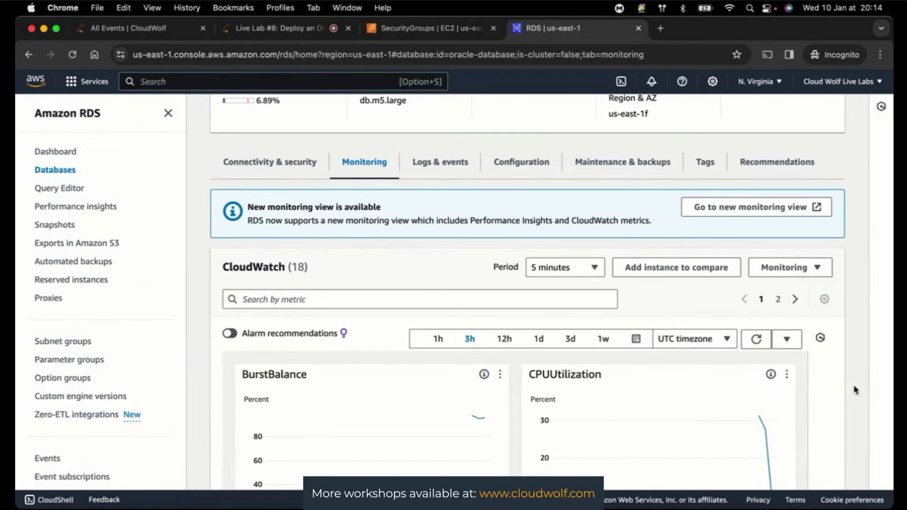
pyautogui.scroll(-5, 856, 390)
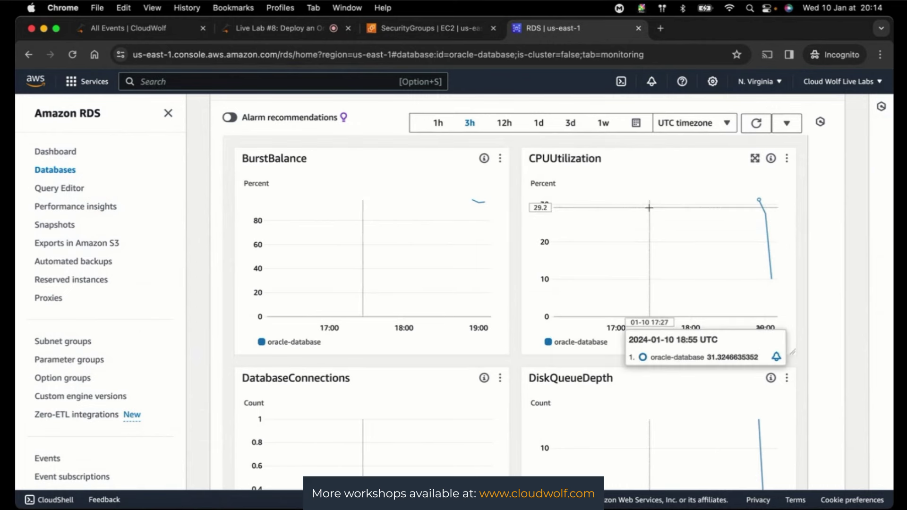
pyautogui.scroll(-1, 632, 214)
pyautogui.scroll(-2, 661, 396)
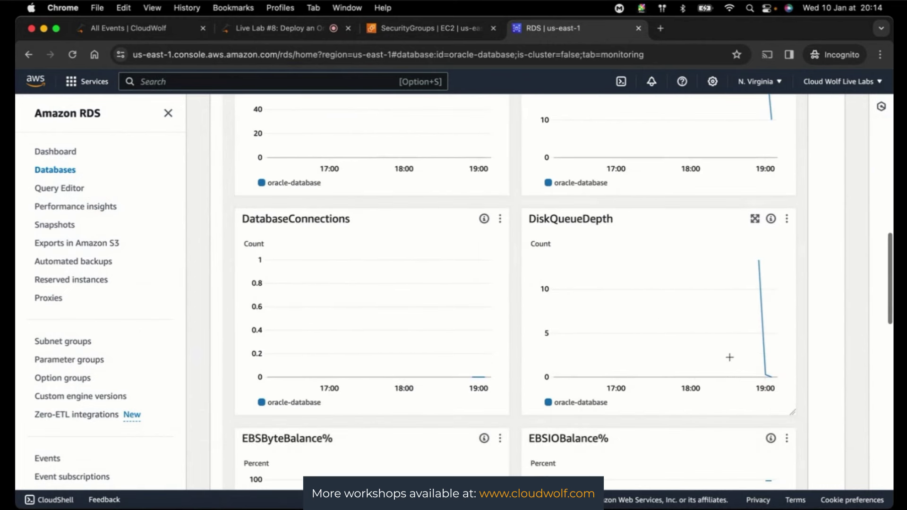
pyautogui.scroll(1, 842, 331)
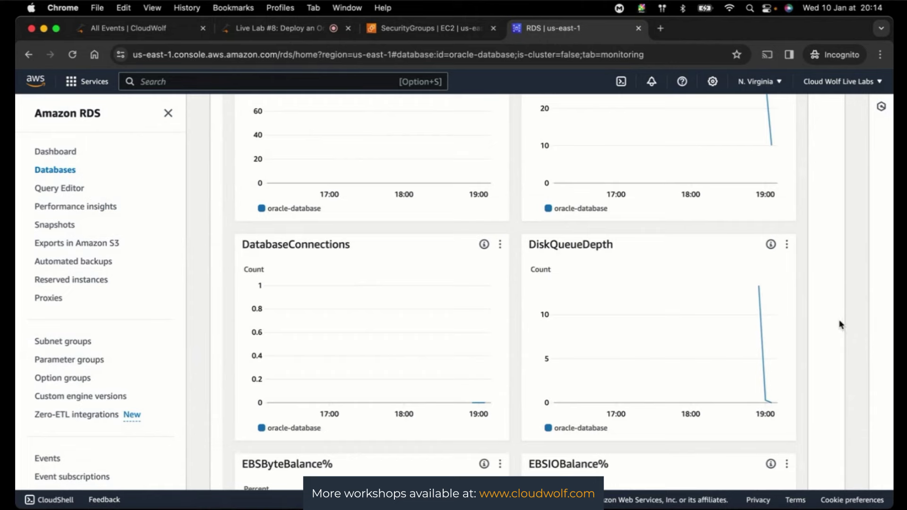
pyautogui.scroll(5, 840, 347)
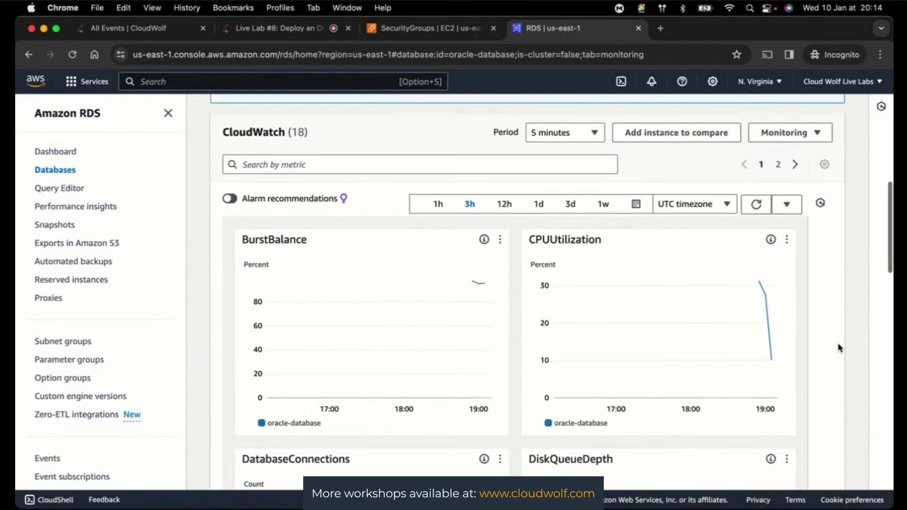
pyautogui.scroll(3, 839, 347)
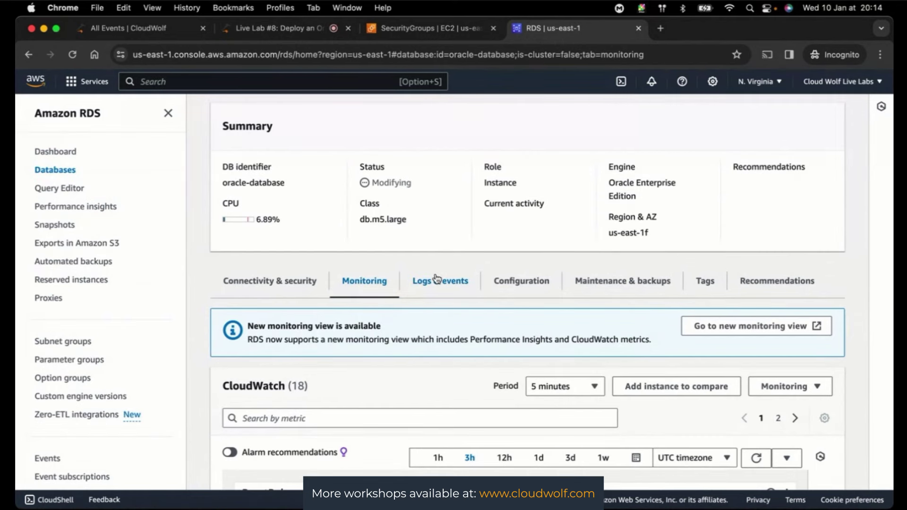
pyautogui.click(436, 279)
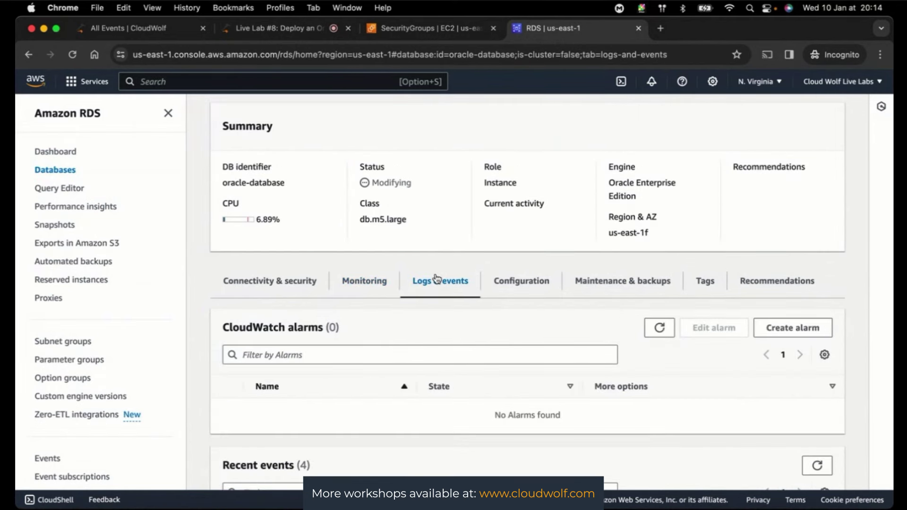
# - Review oracle-database's Configuration tab, highlighting the DB name ORCL
pyautogui.click(518, 283)
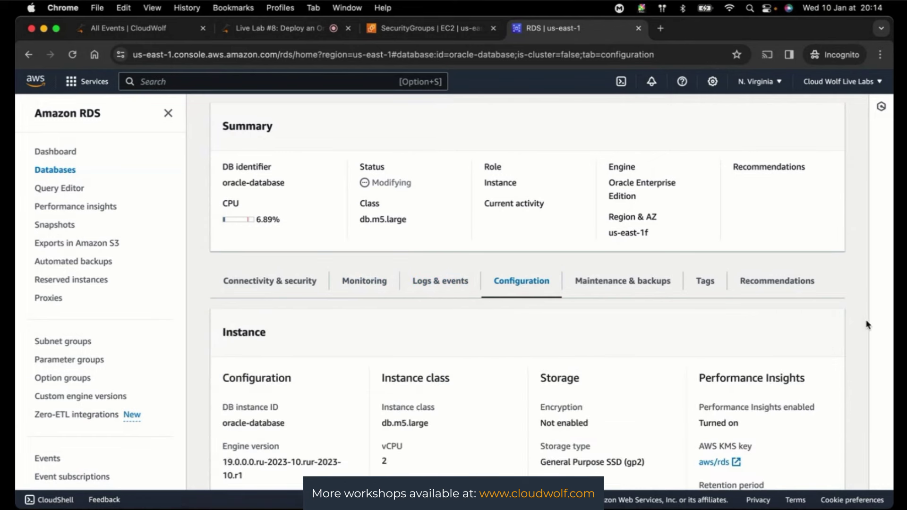
pyautogui.scroll(-2, 867, 325)
pyautogui.scroll(-3, 868, 325)
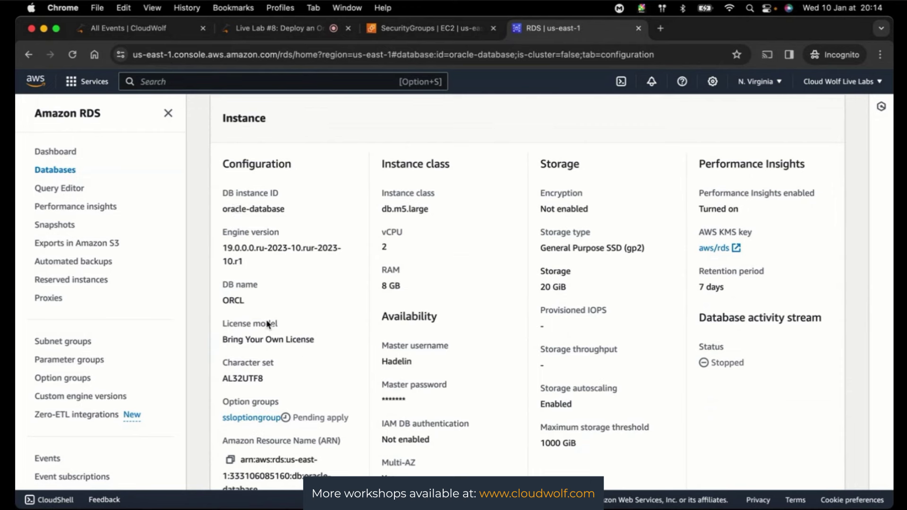
pyautogui.moveTo(222, 301); pyautogui.dragTo(254, 304)
pyautogui.scroll(-2, 449, 390)
pyautogui.scroll(-2, 450, 392)
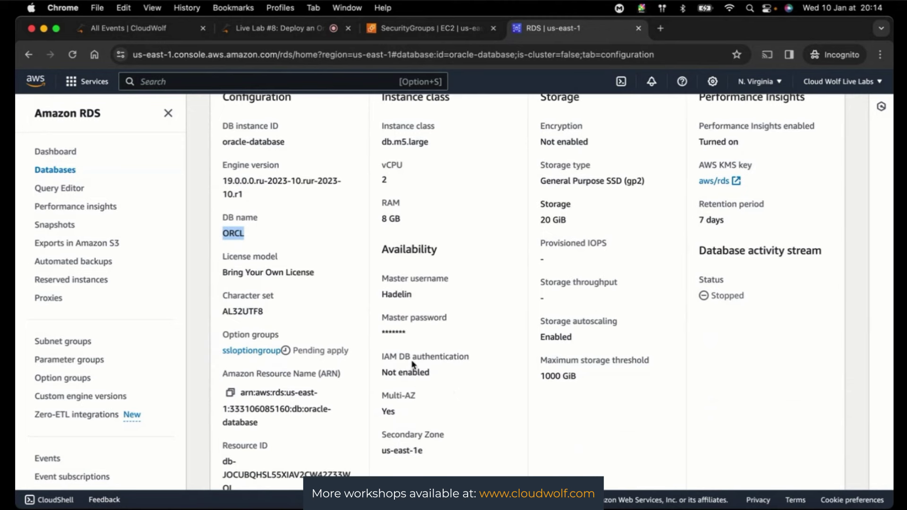
pyautogui.scroll(-1, 450, 369)
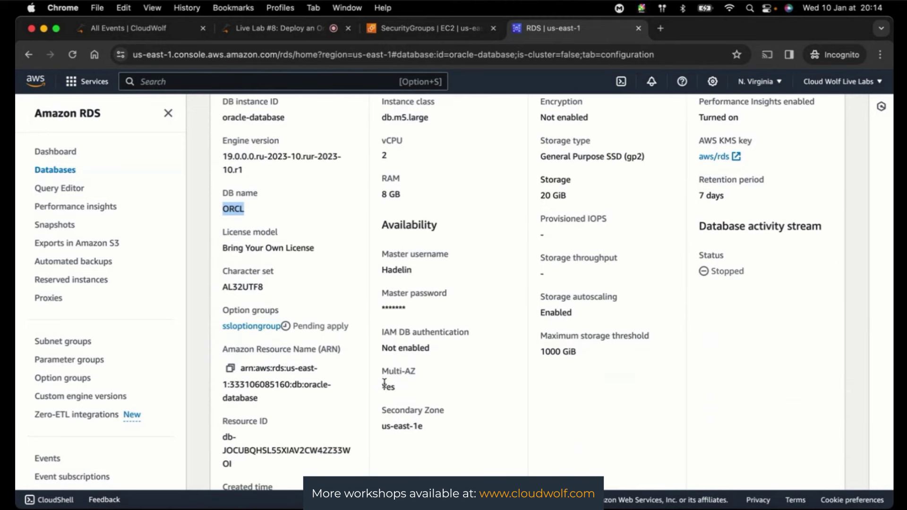
pyautogui.scroll(-1, 474, 397)
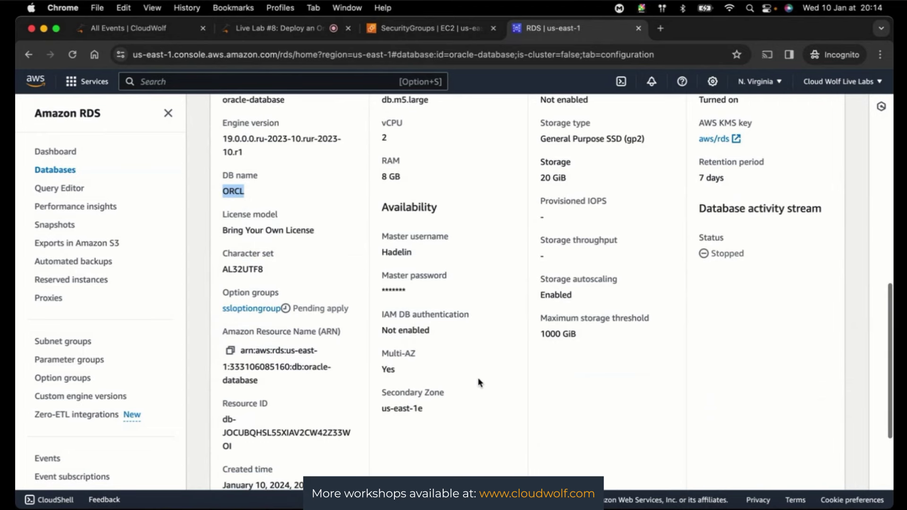
pyautogui.scroll(3, 484, 369)
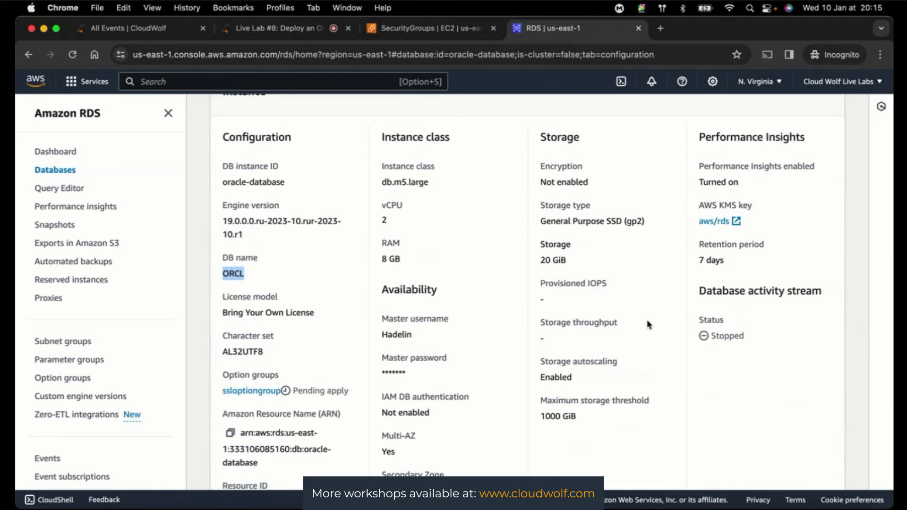
pyautogui.scroll(-1, 647, 324)
pyautogui.scroll(-1, 647, 324)
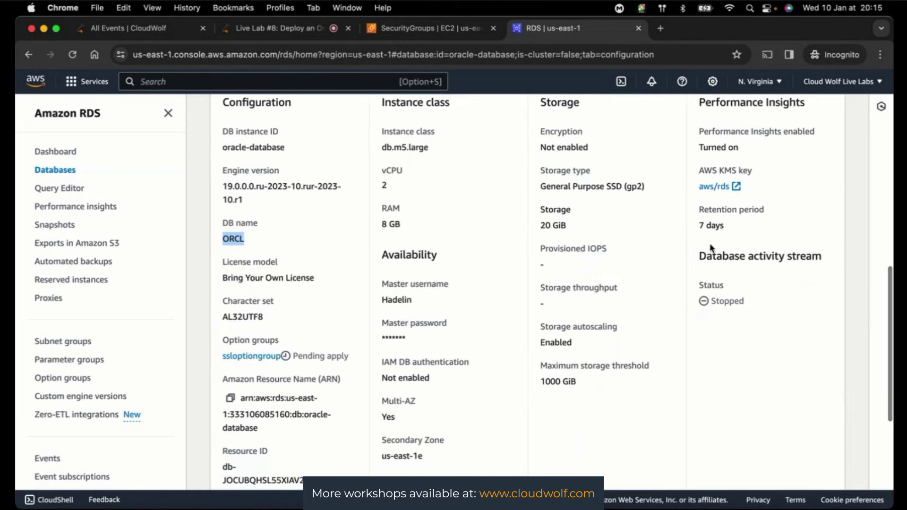
pyautogui.scroll(2, 730, 242)
pyautogui.scroll(-1, 730, 241)
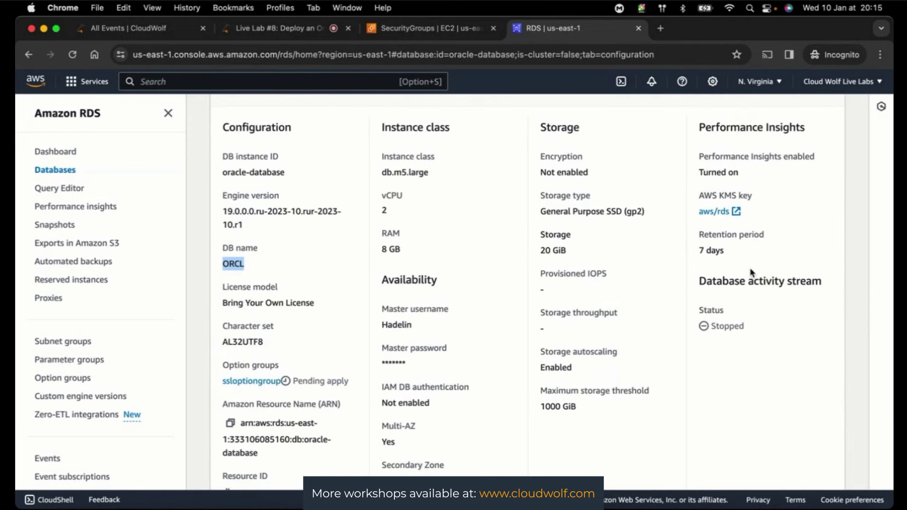
pyautogui.scroll(-4, 751, 271)
pyautogui.scroll(-4, 751, 272)
pyautogui.scroll(7, 751, 271)
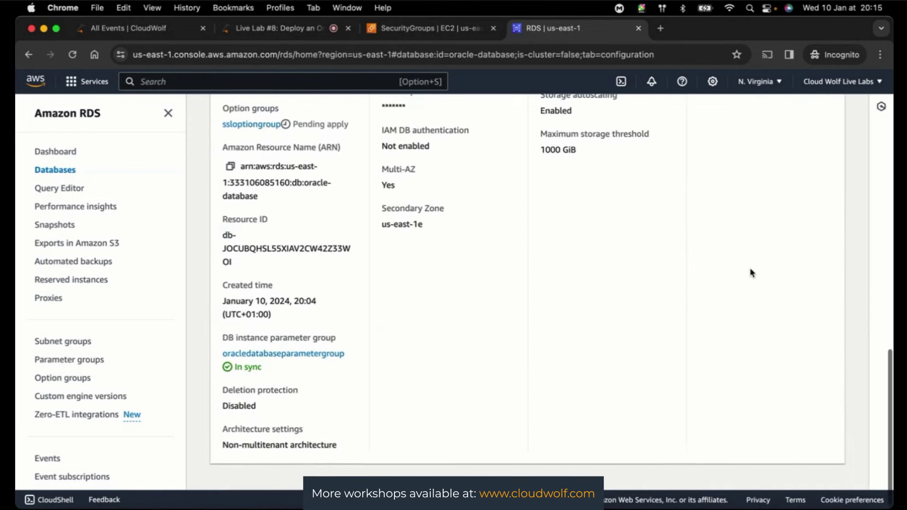
pyautogui.scroll(4, 750, 268)
# - Check the Maintenance & backups, Tags and Recommendations tabs, finding 0 recommendations
pyautogui.click(614, 277)
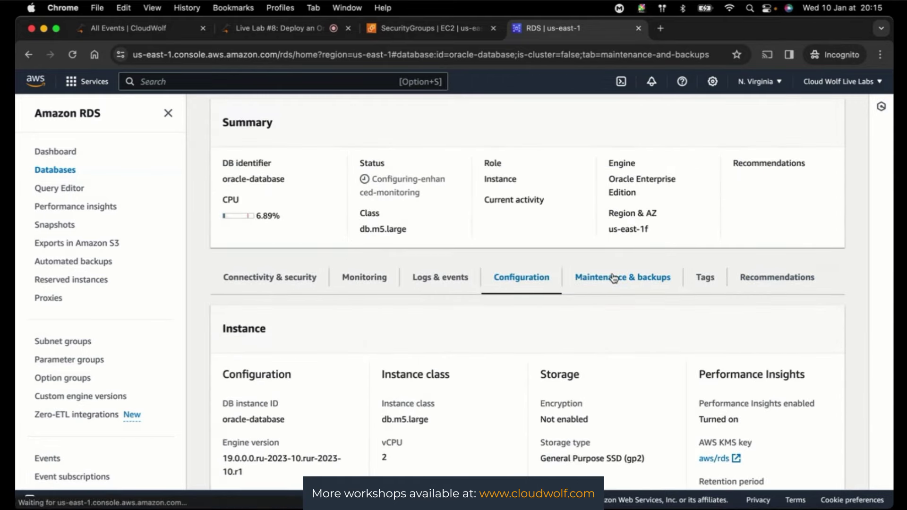
pyautogui.click(708, 281)
pyautogui.click(757, 283)
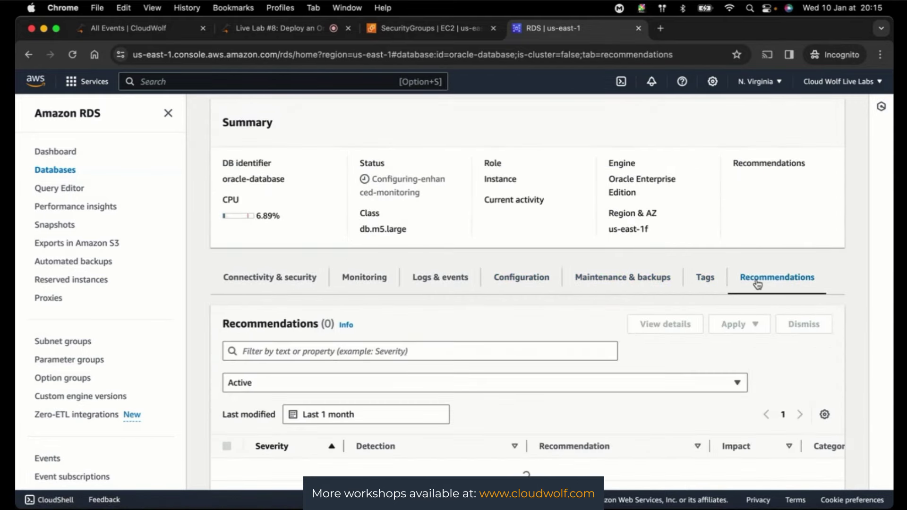
pyautogui.scroll(-2, 562, 278)
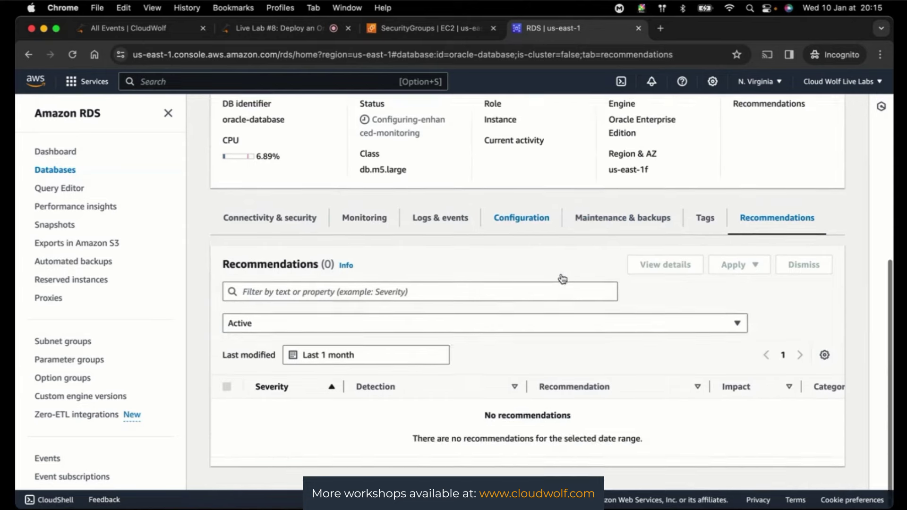
pyautogui.scroll(2, 562, 279)
pyautogui.scroll(2, 563, 279)
pyautogui.scroll(2, 562, 279)
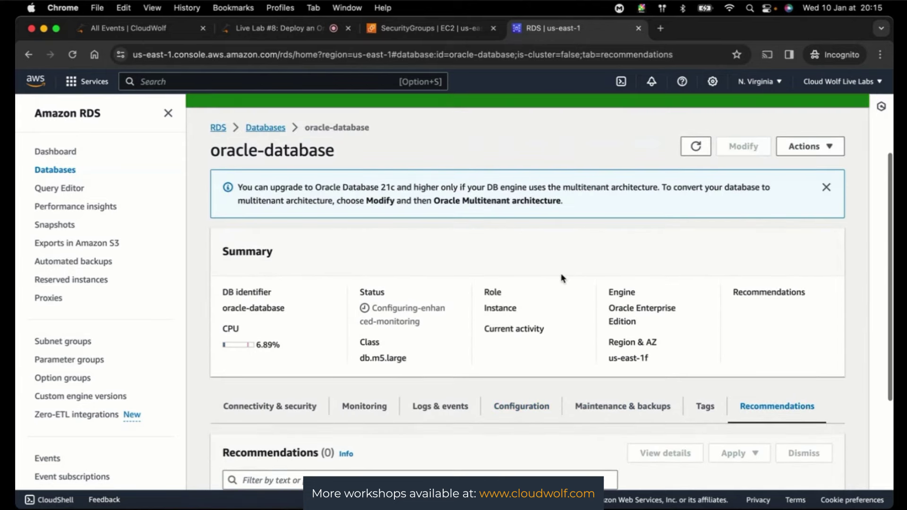
pyautogui.scroll(2, 562, 279)
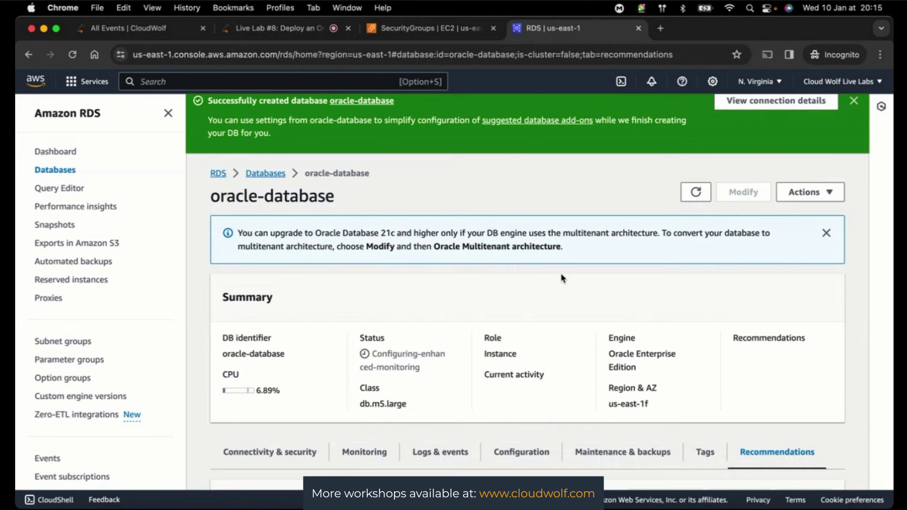
pyautogui.scroll(-2, 562, 279)
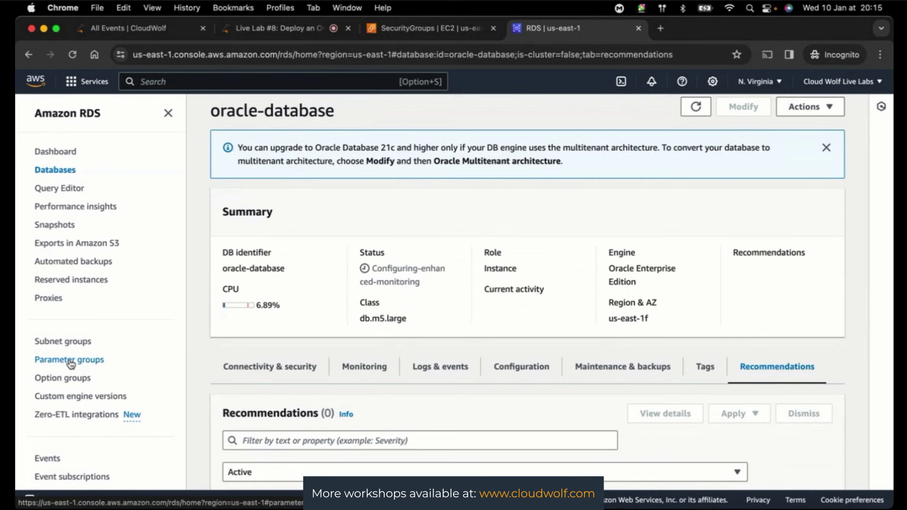
# - Revisit oracle-database's Connectivity & security details
pyautogui.click(272, 369)
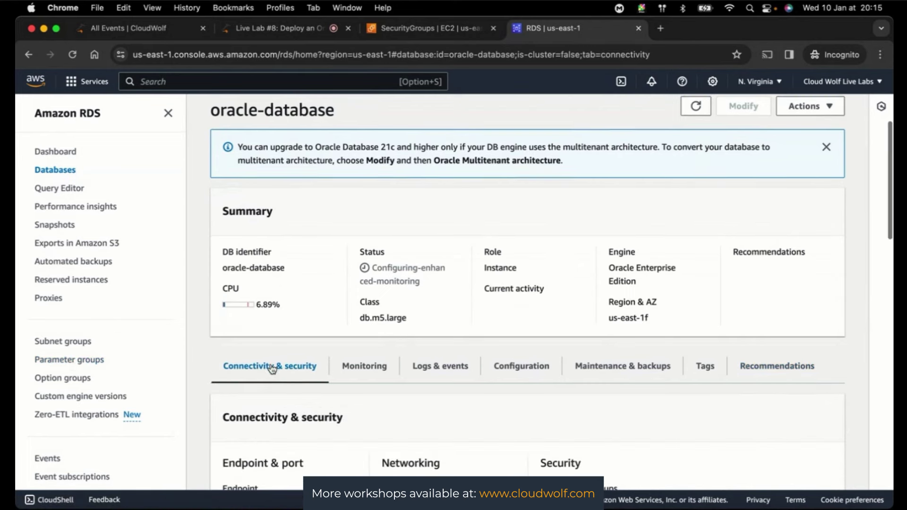
pyautogui.scroll(-3, 273, 368)
pyautogui.scroll(7, 272, 368)
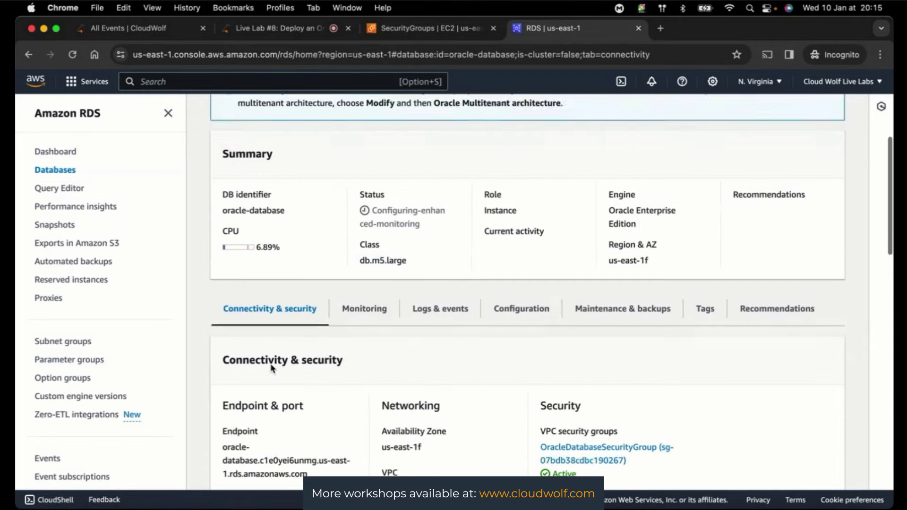
# - Go back to the Databases list and reopen oracle-database, whose summary shows Modifying
pyautogui.click(264, 274)
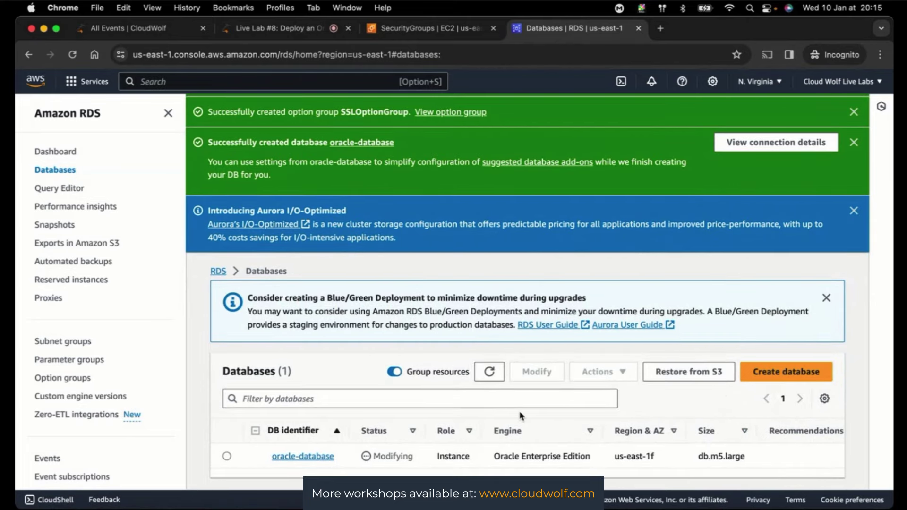
pyautogui.click(283, 458)
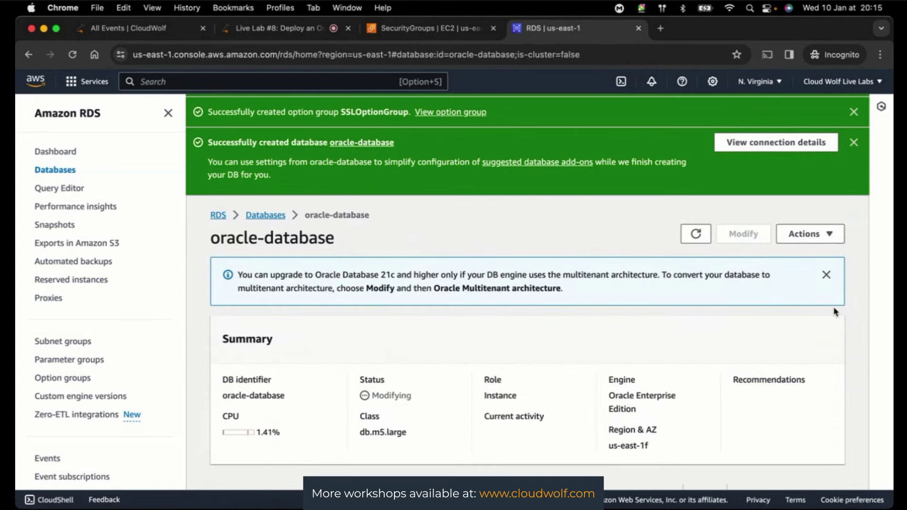
pyautogui.scroll(-2, 833, 312)
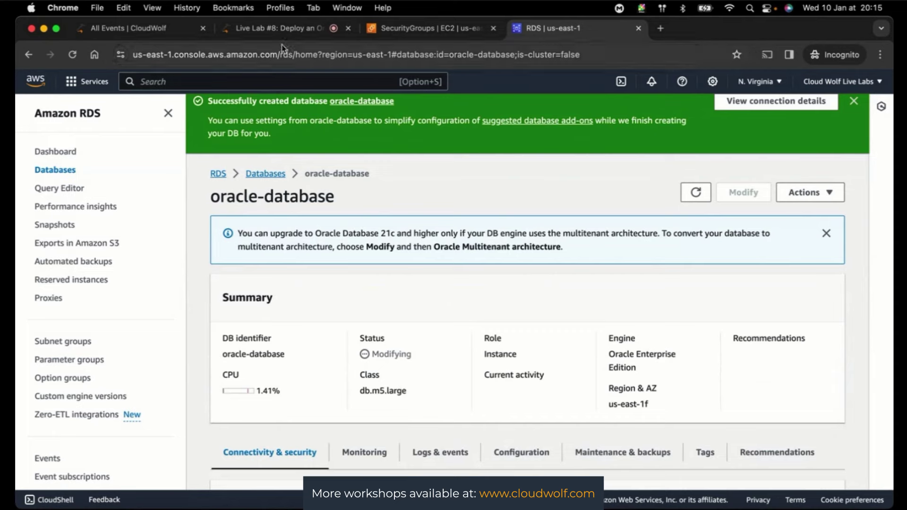
pyautogui.click(283, 30)
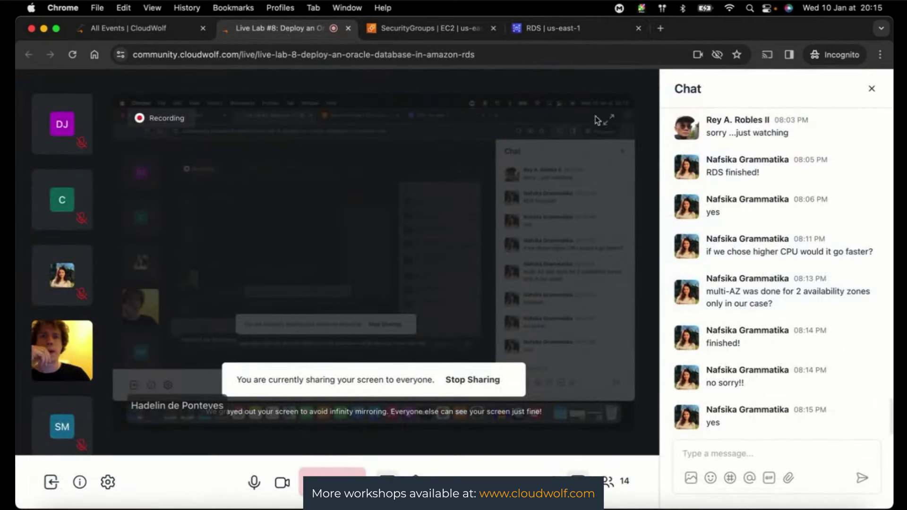
pyautogui.click(550, 28)
pyautogui.scroll(-2, 614, 269)
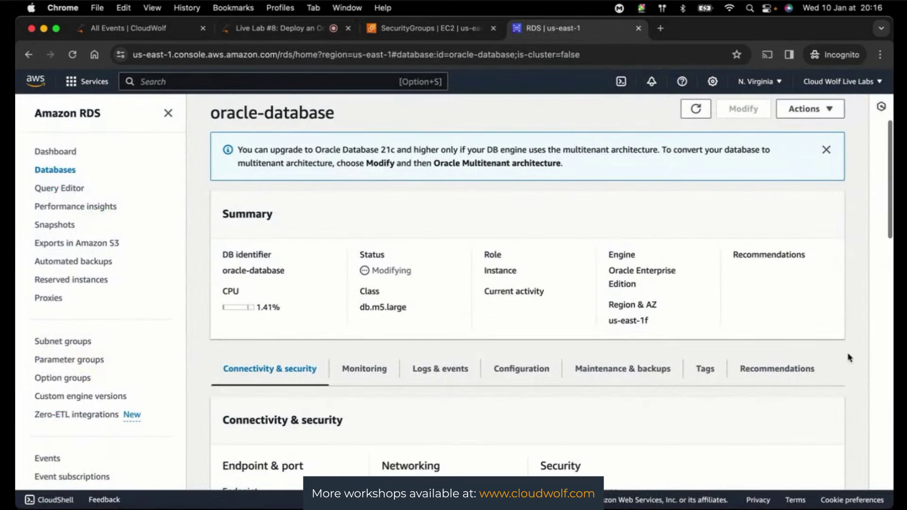
pyautogui.scroll(-8, 673, 291)
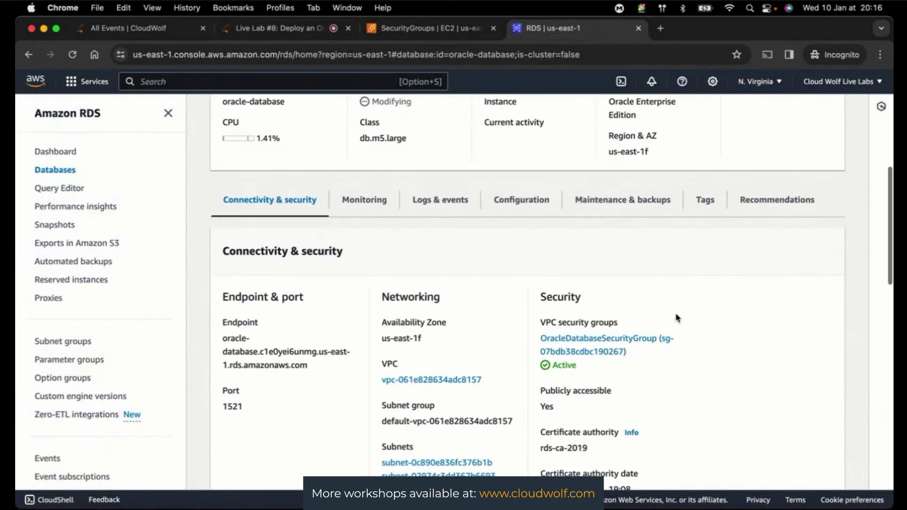
pyautogui.scroll(1, 678, 317)
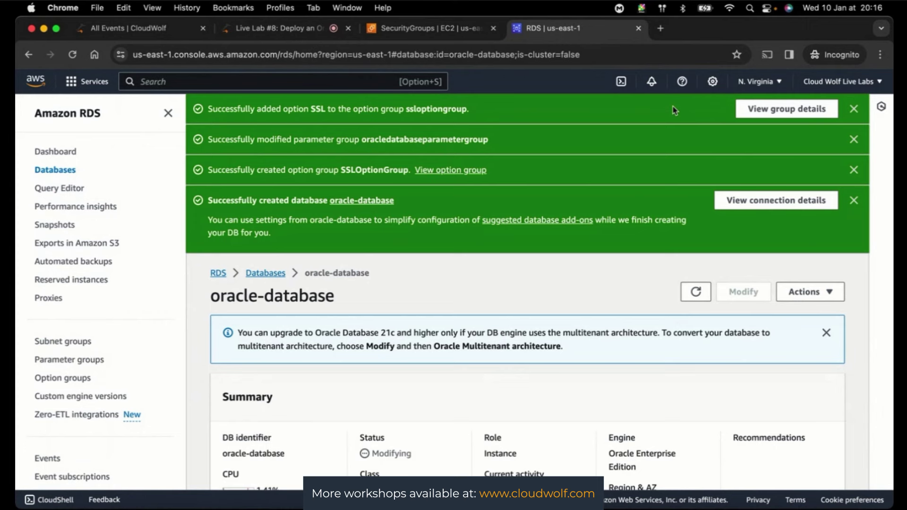
# - Search Google for 'oracle sql developer' in a new tab and open the 'SQL Developer | Oracle' page
pyautogui.click(661, 29)
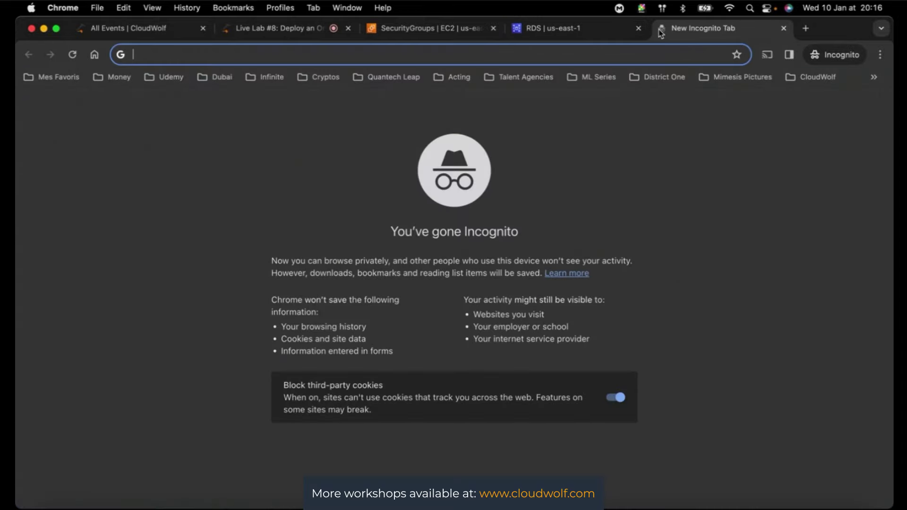
pyautogui.write('or')
pyautogui.press('Return')
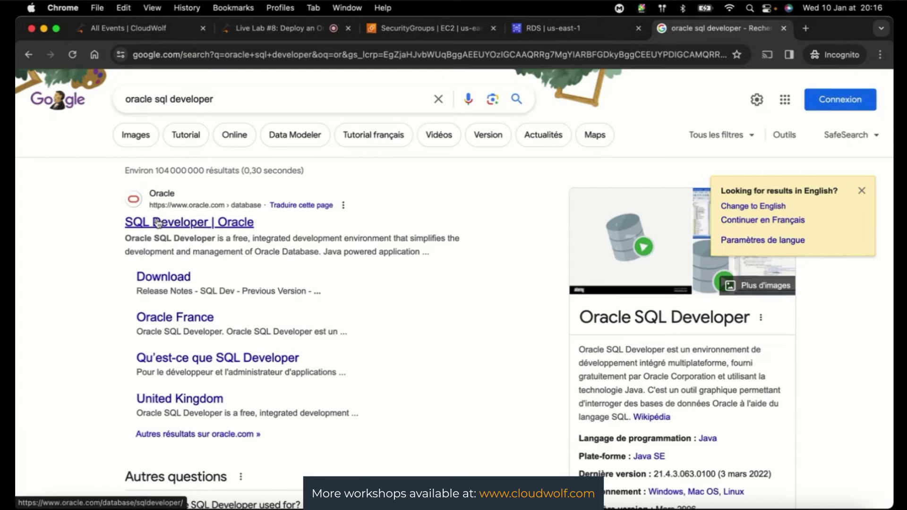
pyautogui.click(159, 224)
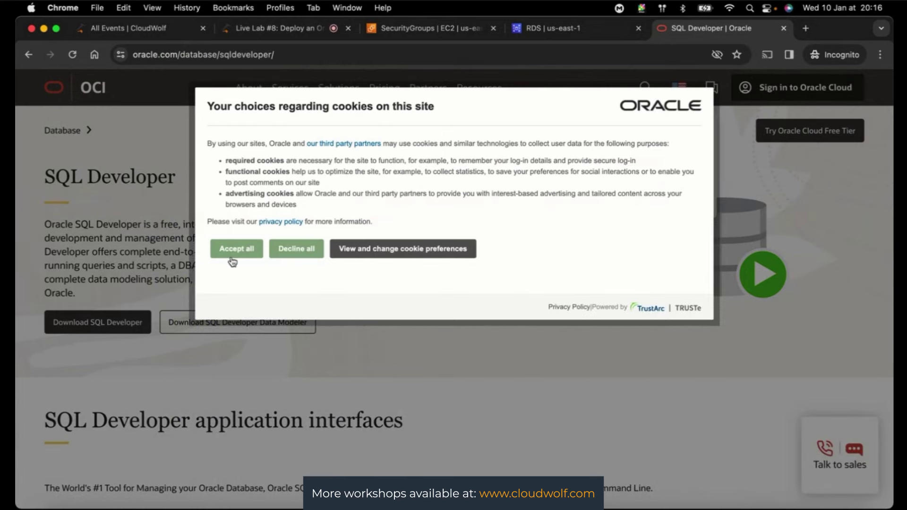
# - Accept cookies, dismiss the country popup, and scroll SQL Developer 23.1.1 downloads to Mac OSX
pyautogui.click(235, 255)
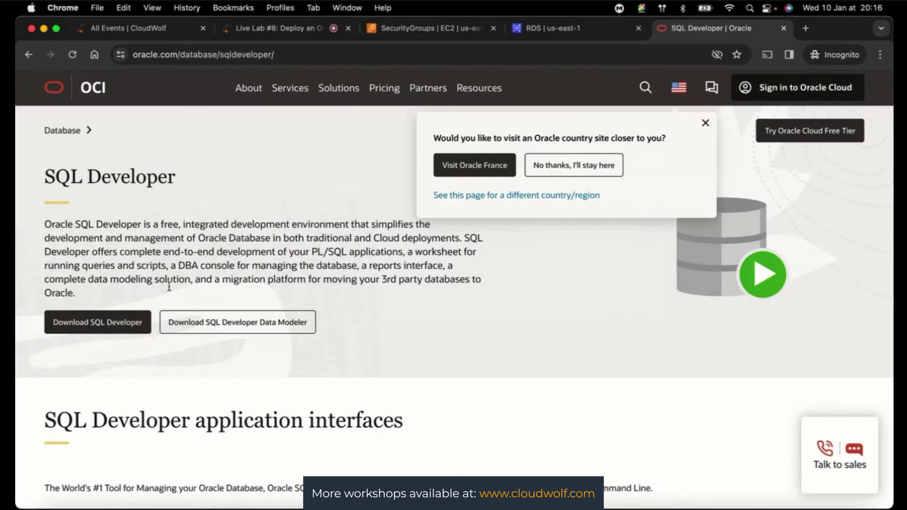
pyautogui.click(705, 123)
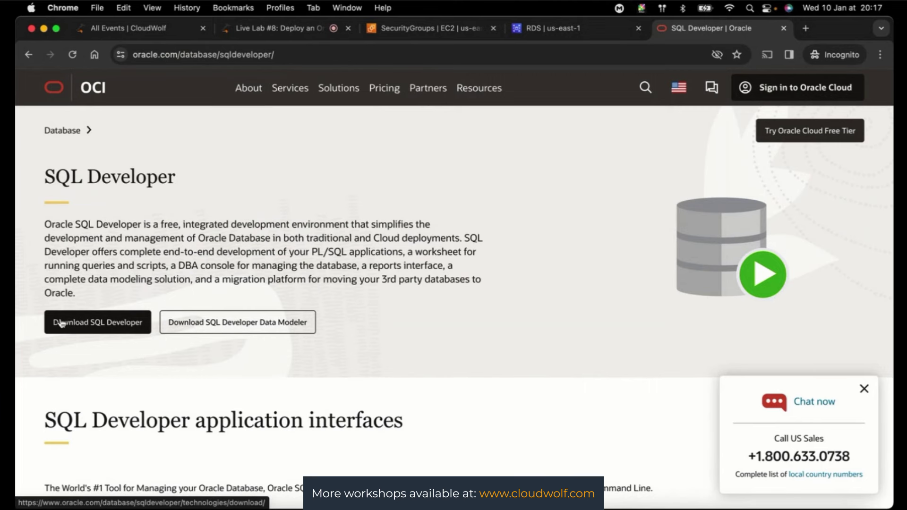
pyautogui.click(61, 323)
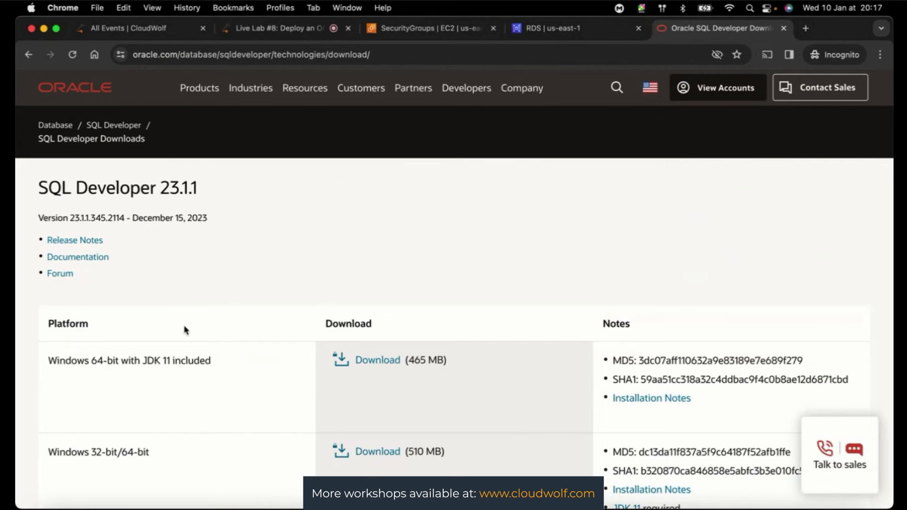
pyautogui.scroll(-3, 185, 329)
pyautogui.scroll(-1, 185, 330)
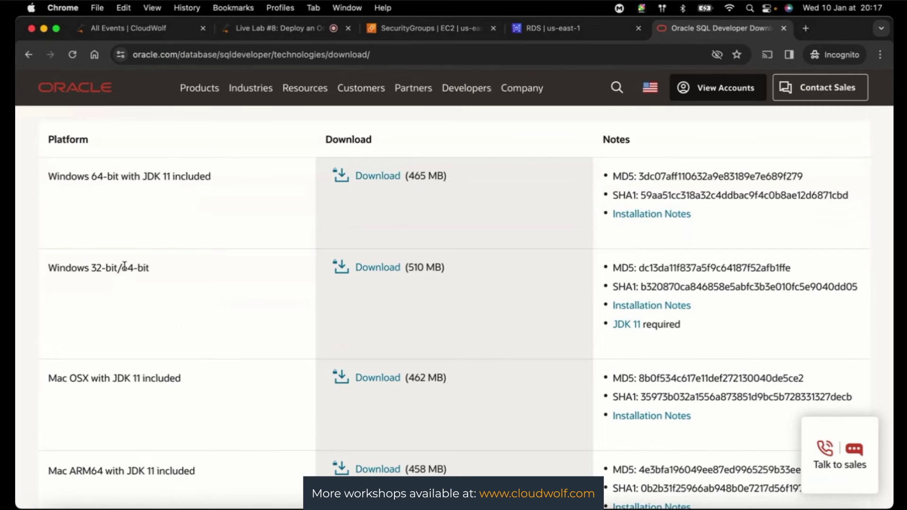
pyautogui.scroll(-1, 107, 353)
pyautogui.scroll(-5, 106, 337)
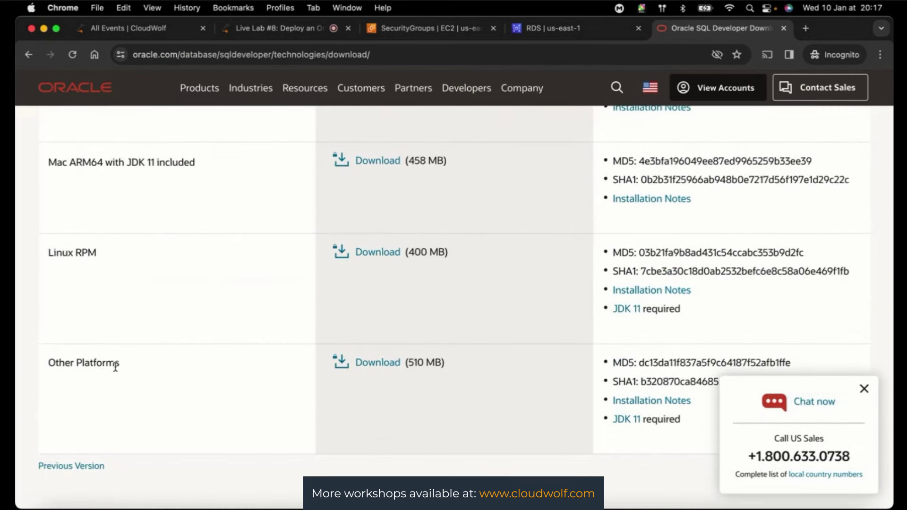
pyautogui.scroll(3, 115, 366)
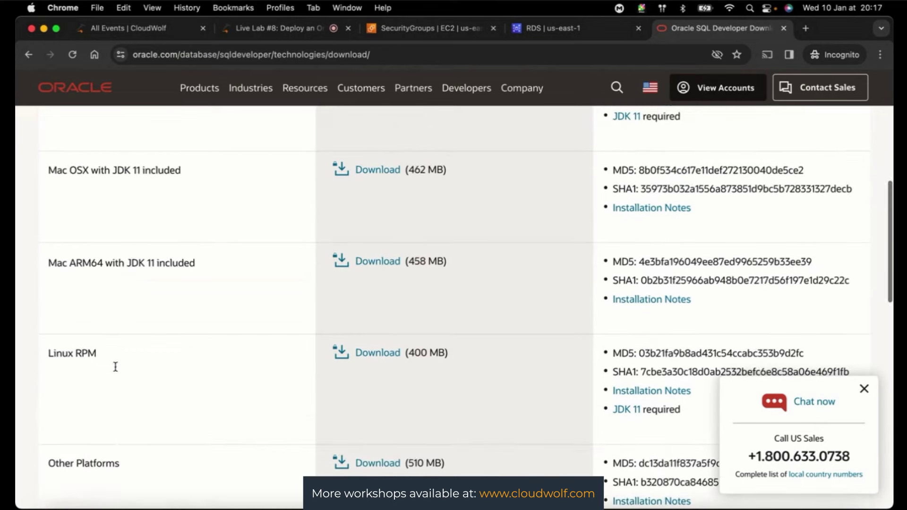
pyautogui.scroll(-2, 116, 367)
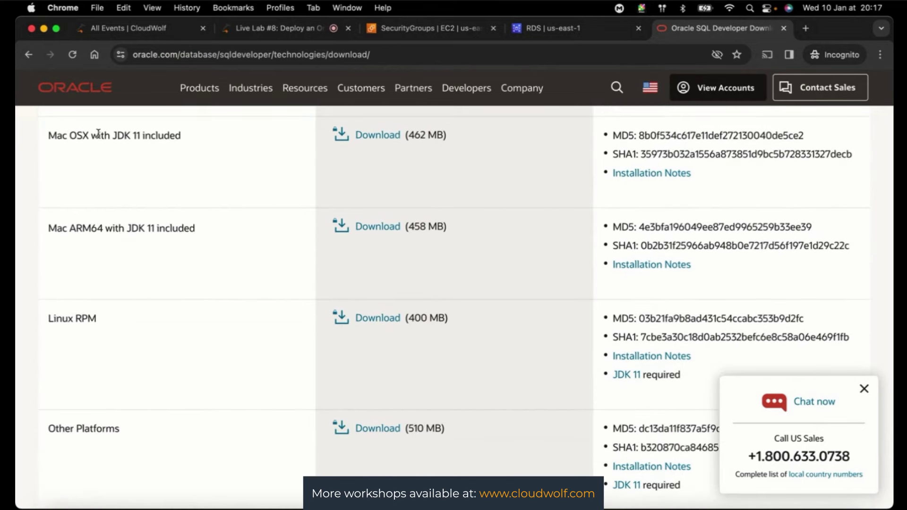
# - Accept the license agreement and request the Mac OSX with JDK 11 SQL Developer download
pyautogui.click(381, 137)
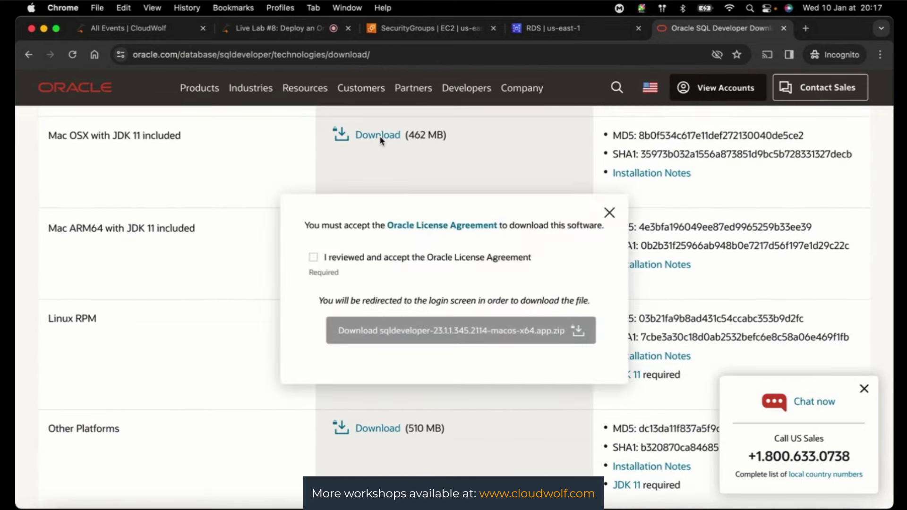
pyautogui.click(314, 257)
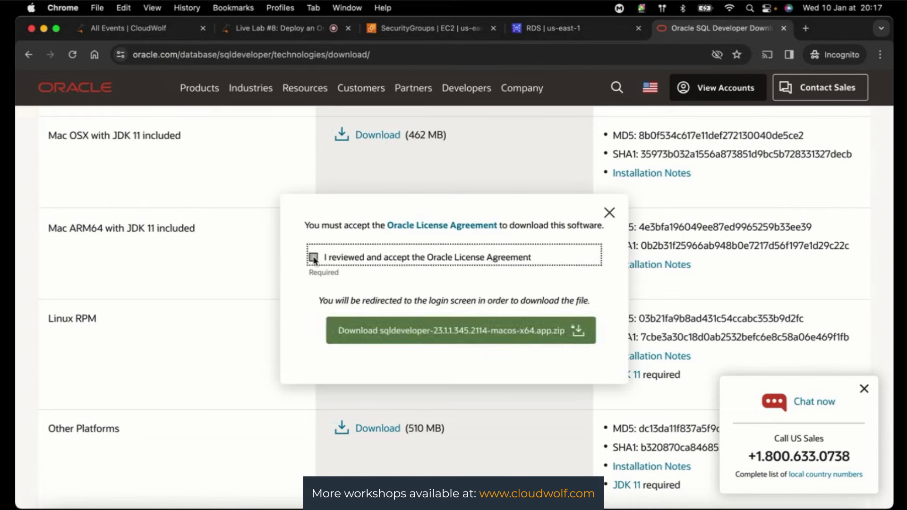
pyautogui.click(416, 336)
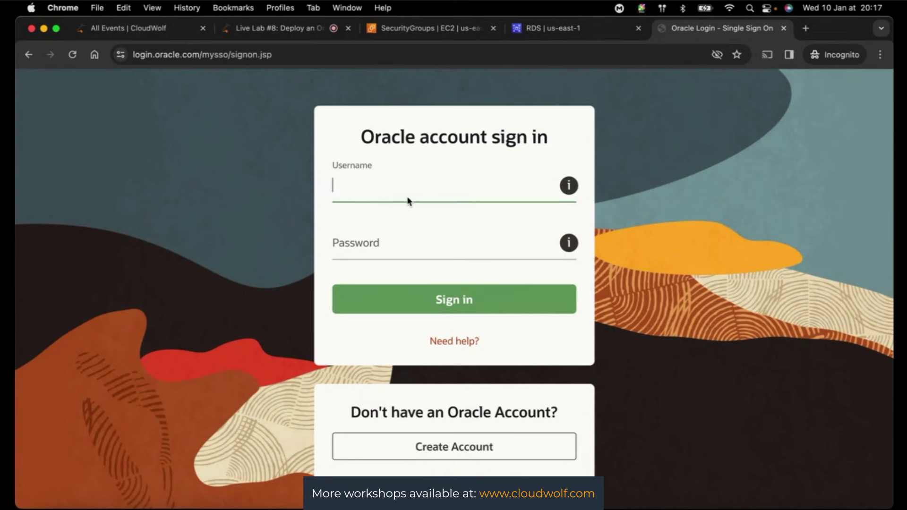
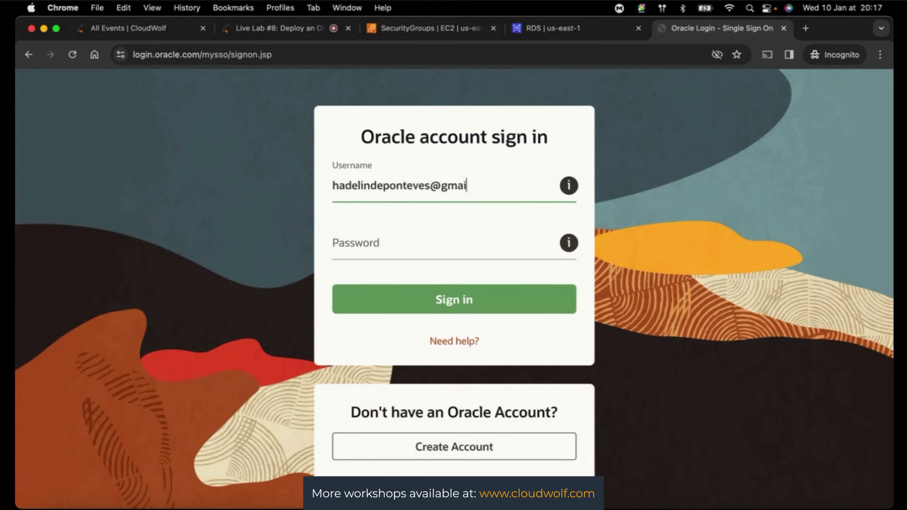
# - Enter the Oracle account e-mail as the username and type the account password
pyautogui.press('Tab')
pyautogui.write('•••')
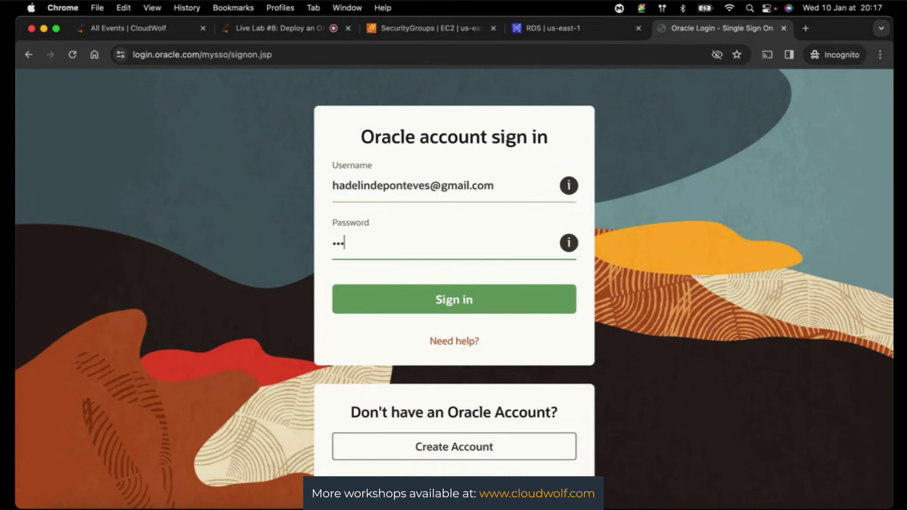
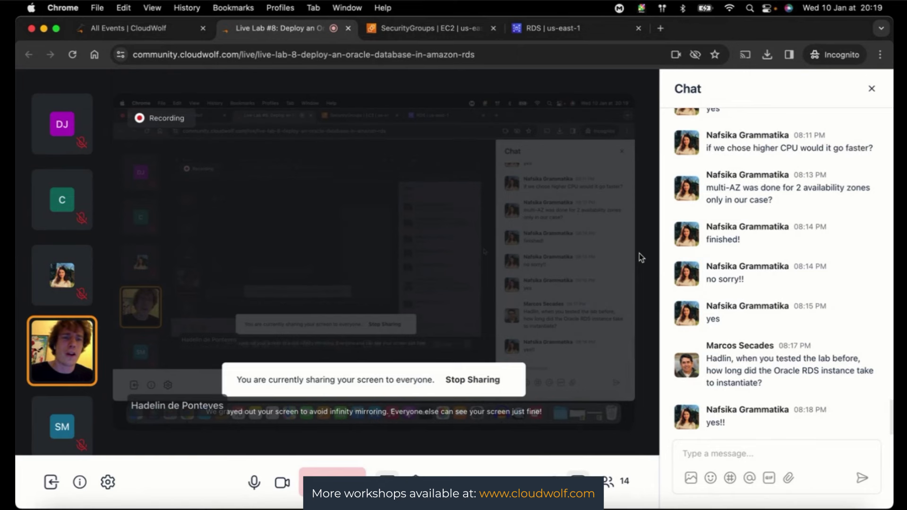
# - Check the EC2 security groups page, dismissing the RDS search results and help panel
pyautogui.click(430, 27)
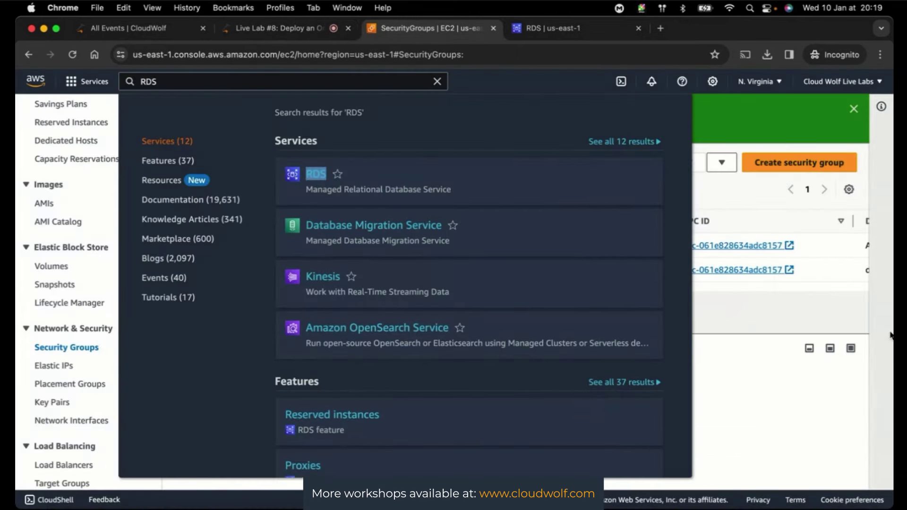
pyautogui.click(888, 333)
pyautogui.click(876, 112)
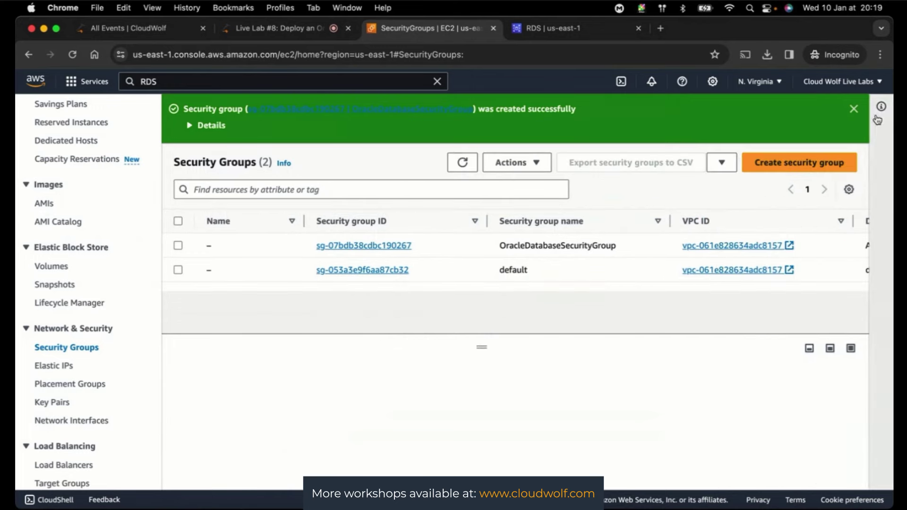
# - Return to the oracle-database details page to confirm its status is Available
pyautogui.click(525, 33)
pyautogui.click(265, 29)
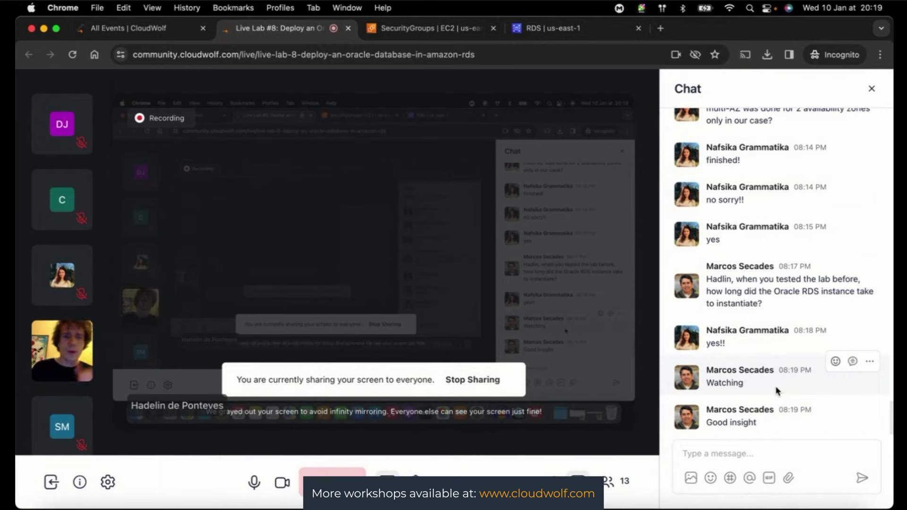
pyautogui.click(551, 28)
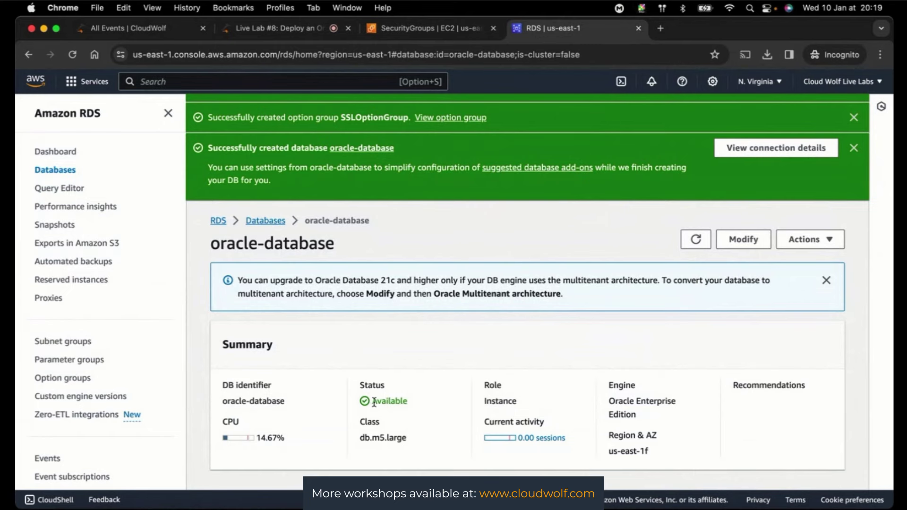
# - Bring up the Desktop Finder window and check Applications for the installed SQLDeveloper app
pyautogui.hotkey('ctrl', 'Up')
pyautogui.click(299, 340)
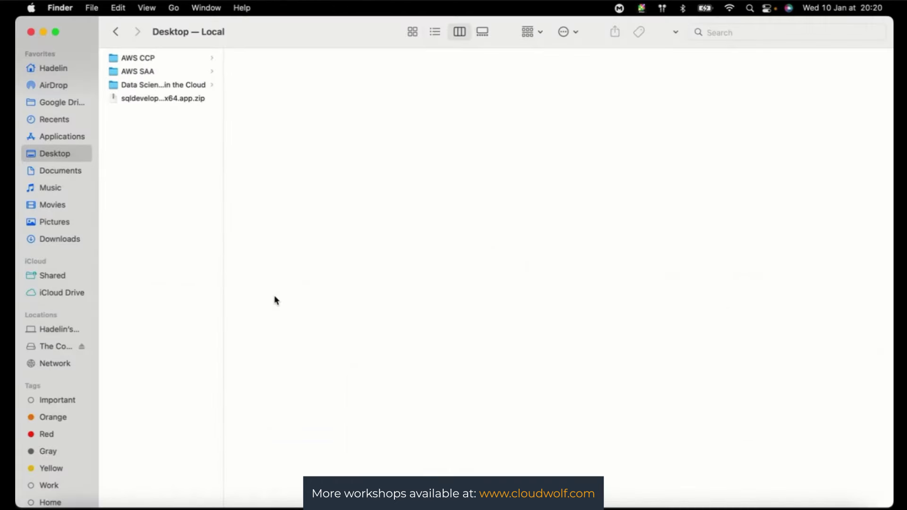
pyautogui.doubleClick(222, 137)
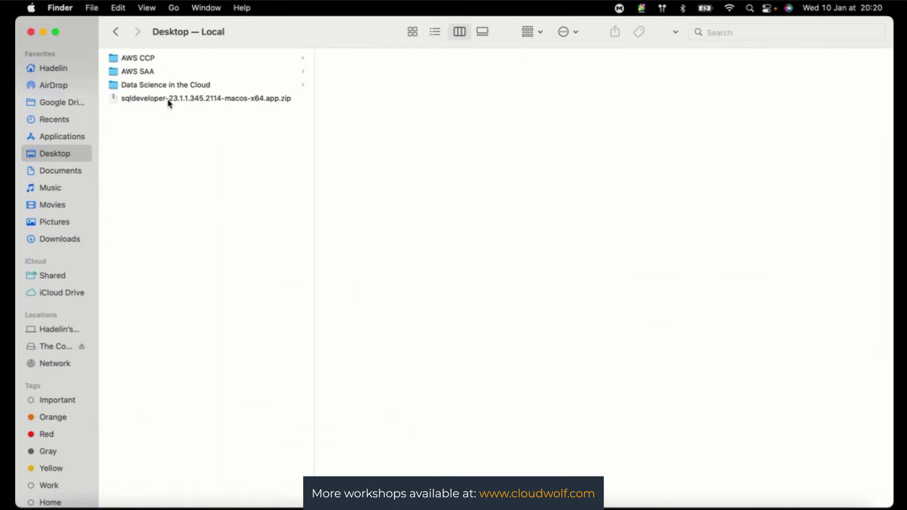
pyautogui.click(74, 141)
pyautogui.scroll(-15, 178, 250)
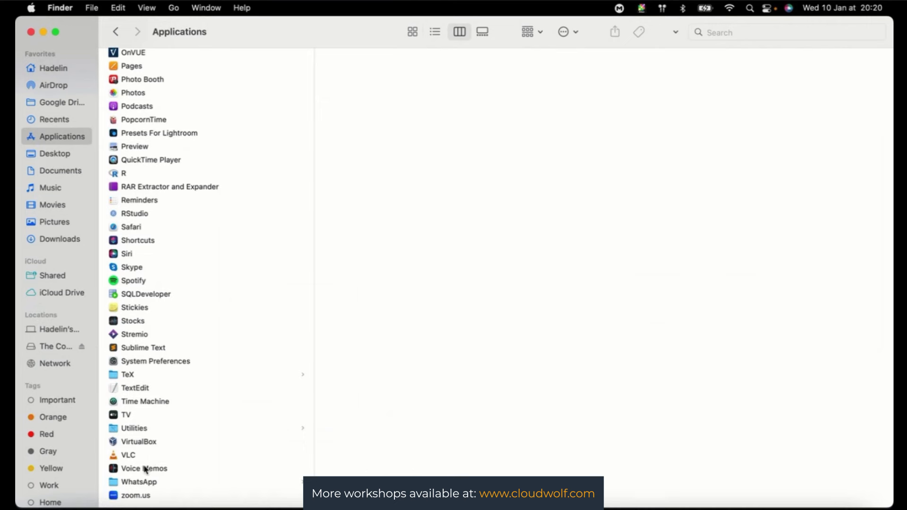
pyautogui.scroll(3, 136, 427)
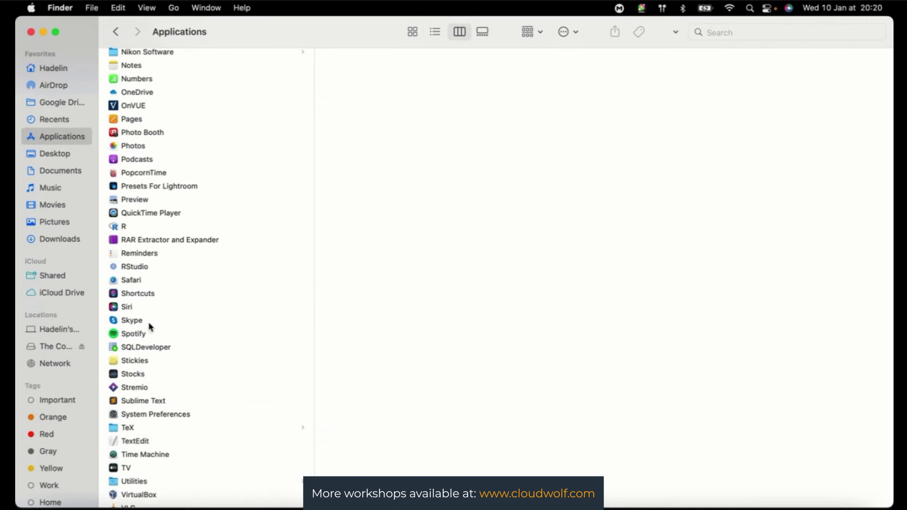
pyautogui.click(138, 346)
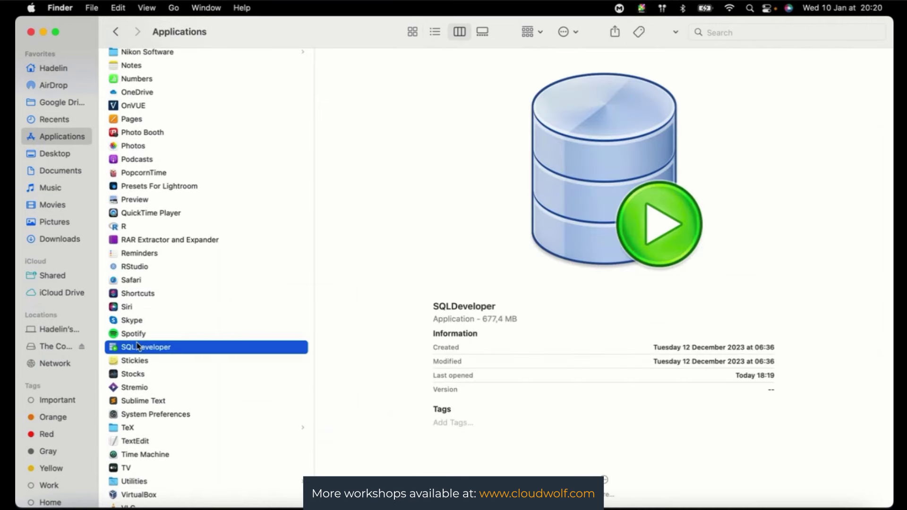
# - Unzip the SQL Developer download, then move the extracted app and zip to the Trash
pyautogui.click(71, 156)
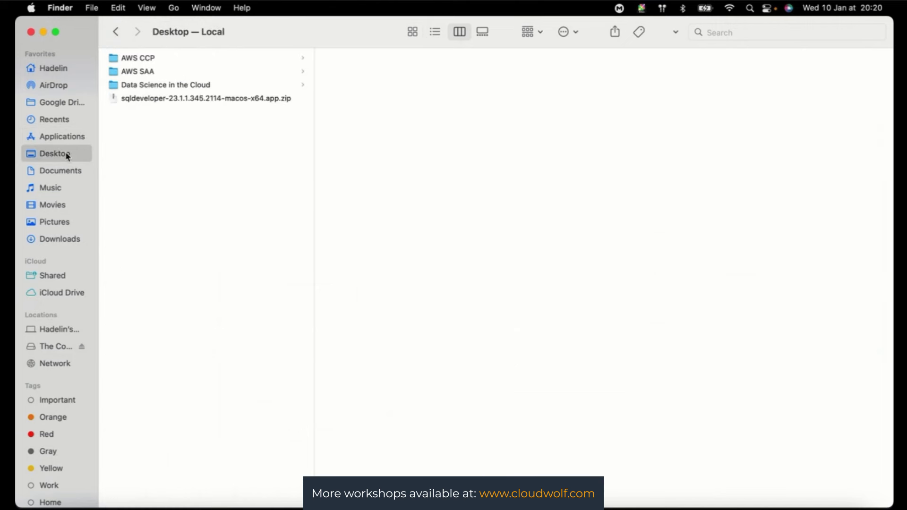
pyautogui.doubleClick(162, 100)
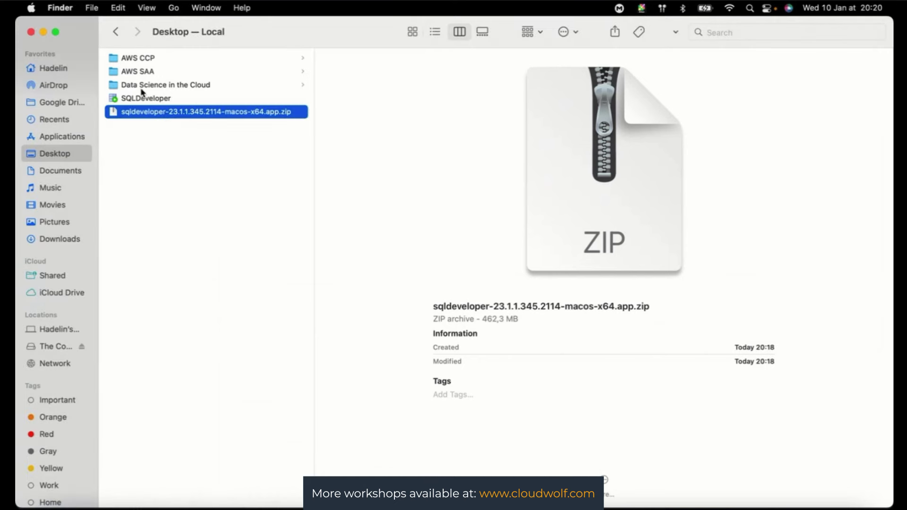
pyautogui.press('Up')
pyautogui.hotkey('shift', 'Down')
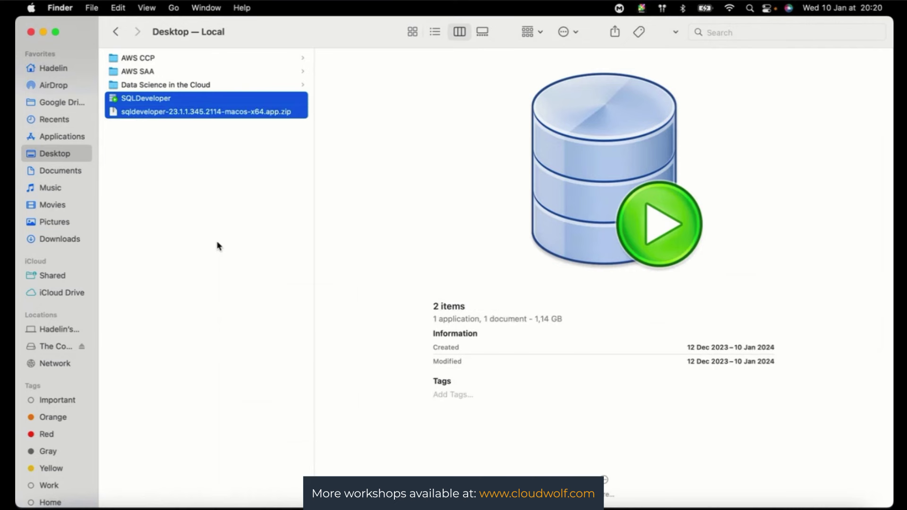
pyautogui.rightClick(162, 111)
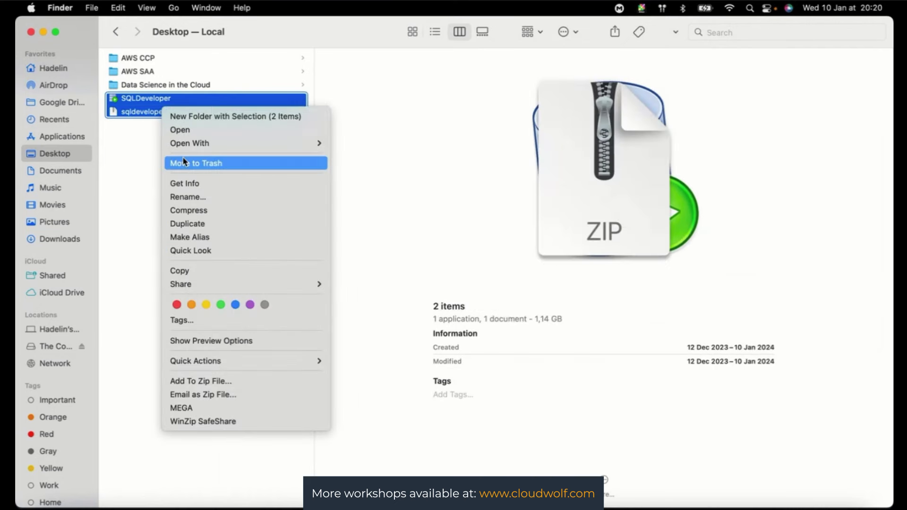
pyautogui.click(183, 159)
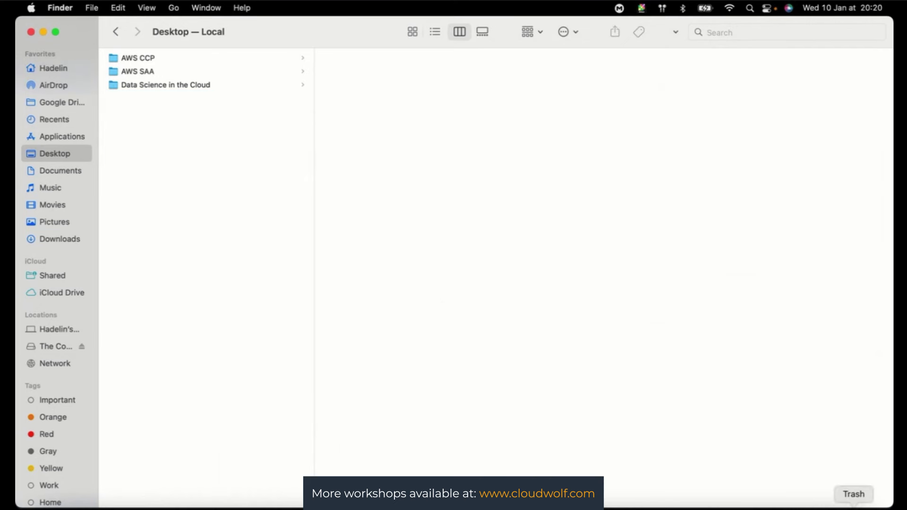
pyautogui.click(855, 508)
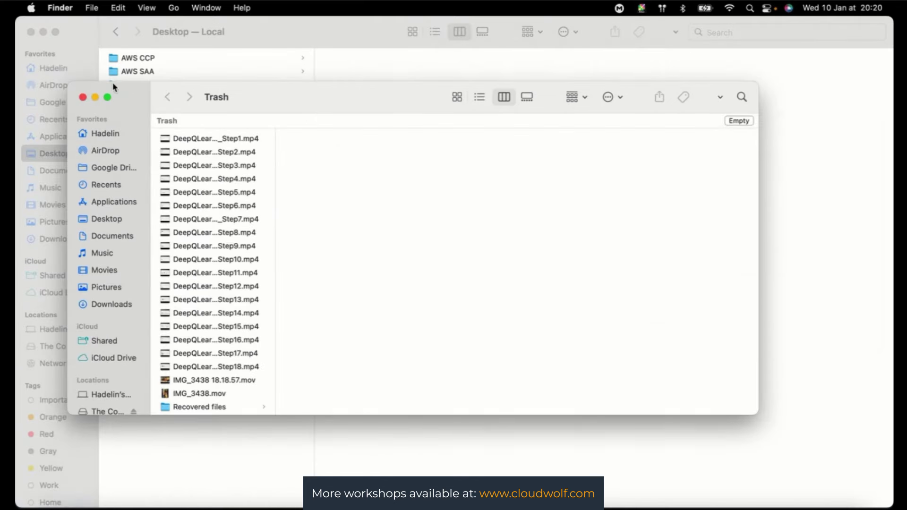
pyautogui.click(81, 96)
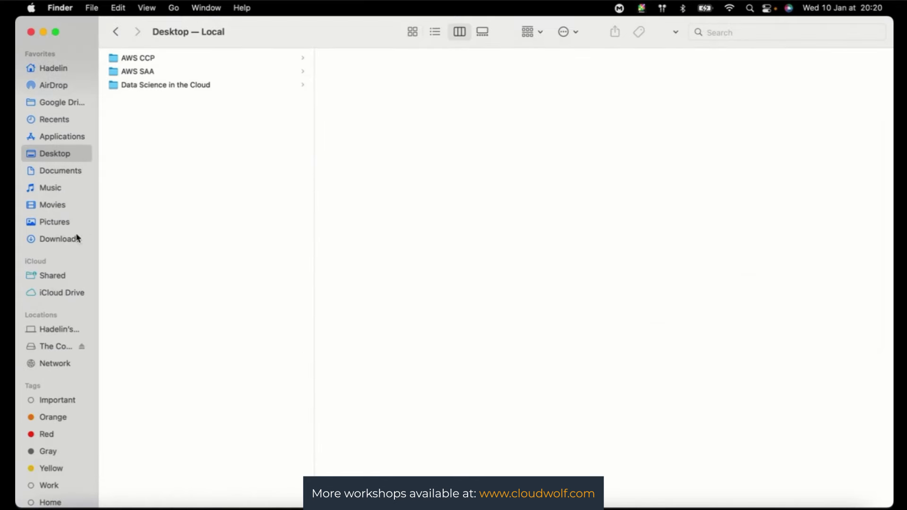
# - Select the SQLDeveloper app in the Applications folder
pyautogui.click(62, 137)
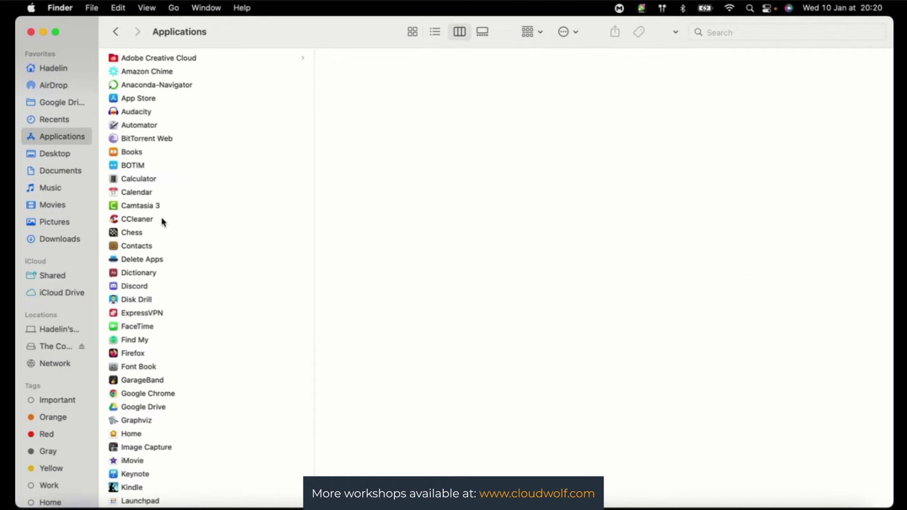
pyautogui.scroll(-10, 180, 278)
pyautogui.scroll(2, 180, 277)
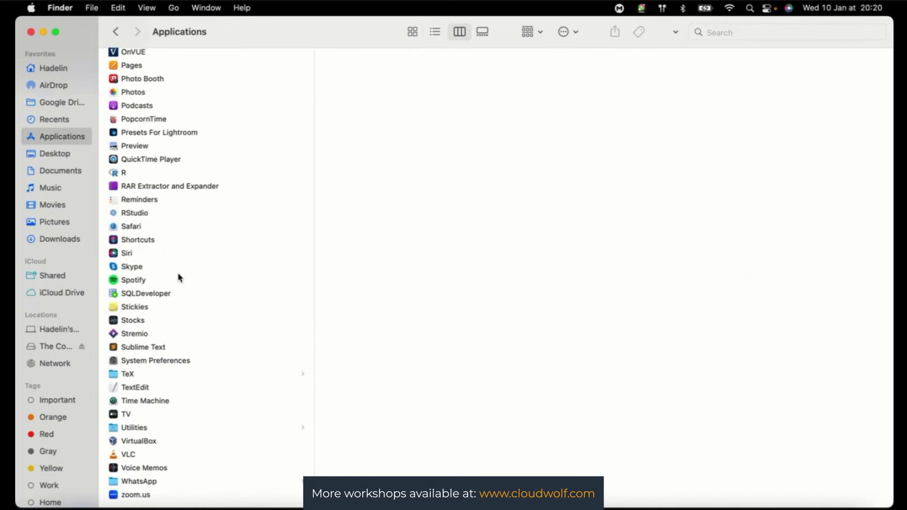
pyautogui.click(148, 295)
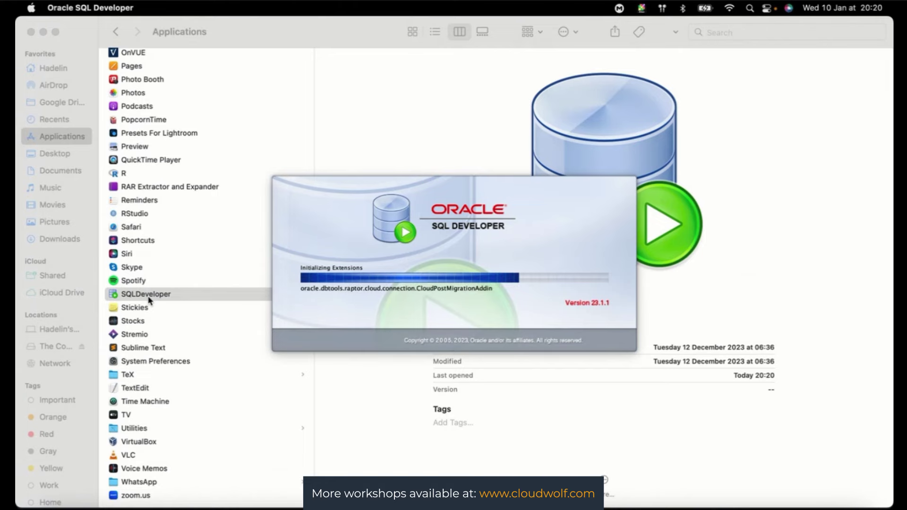
# - Switch to the browser's Live Lab #8 session page
pyautogui.hotkey('ctrl', 'Up')
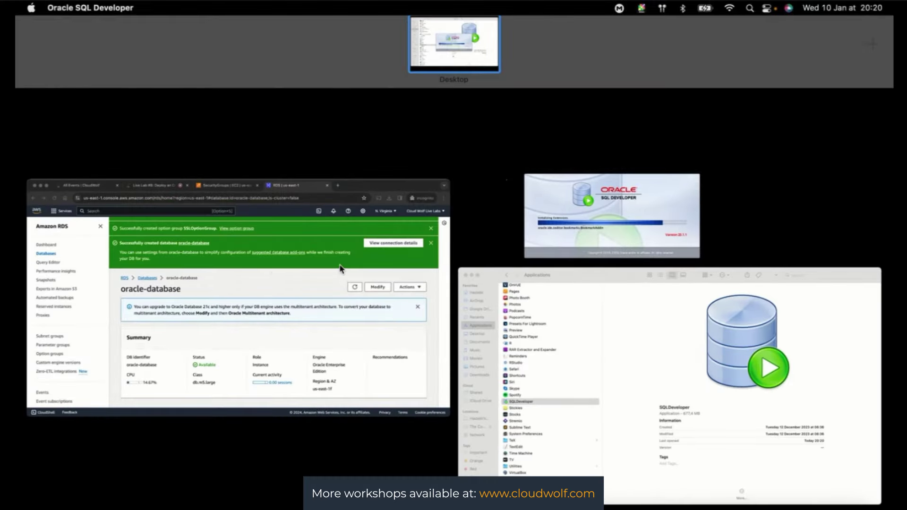
pyautogui.click(340, 269)
pyautogui.click(274, 28)
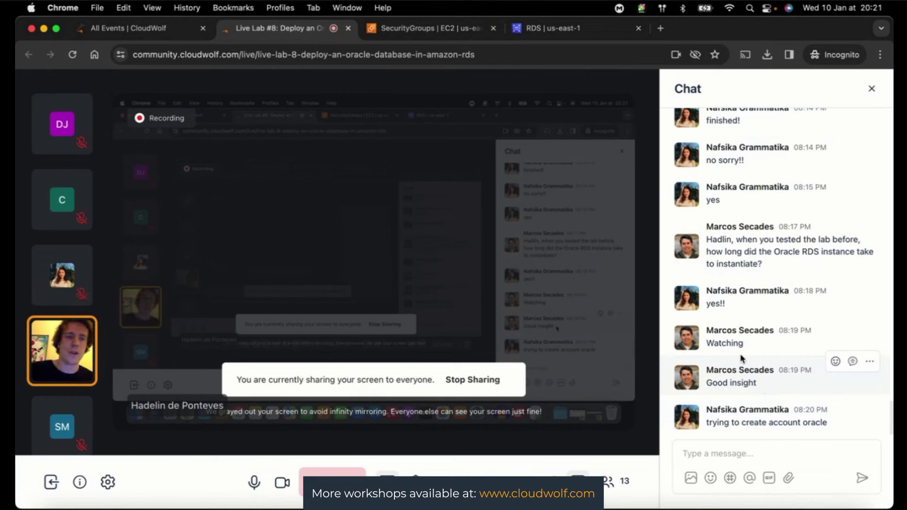
# - Bring the SQL Developer Welcome Page window forward and stretch it to fill the screen
pyautogui.hotkey('ctrl', 'Up')
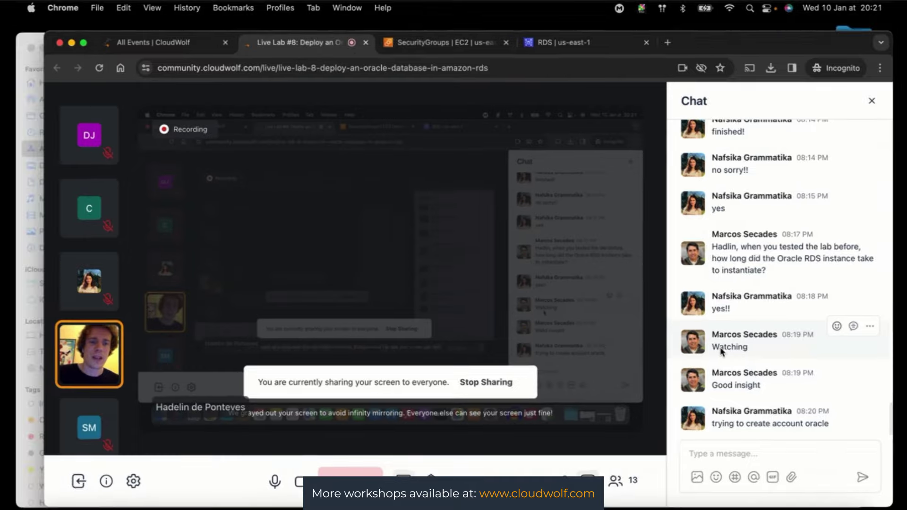
pyautogui.click(249, 198)
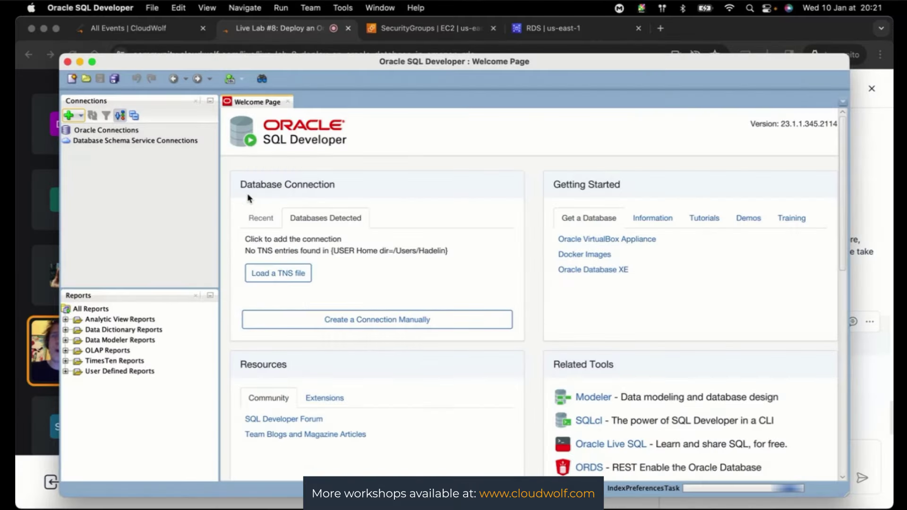
pyautogui.doubleClick(64, 59)
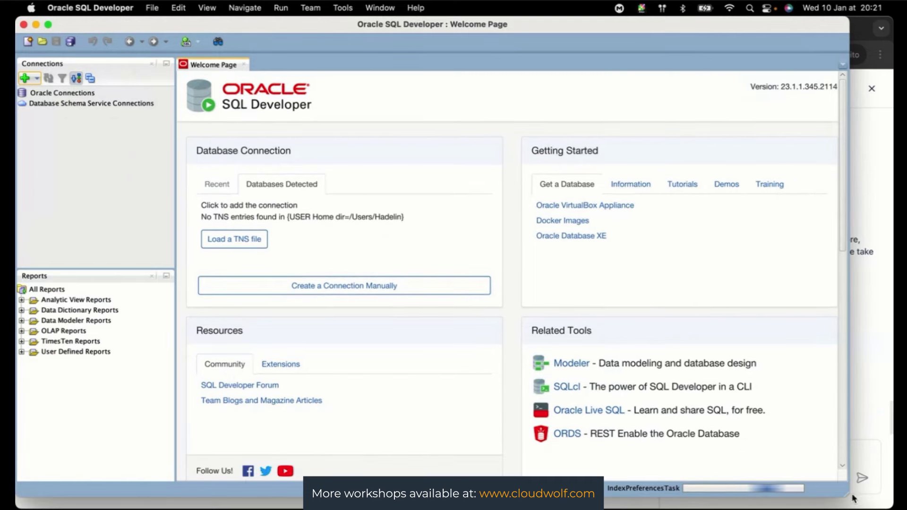
pyautogui.moveTo(850, 495); pyautogui.dragTo(893, 509)
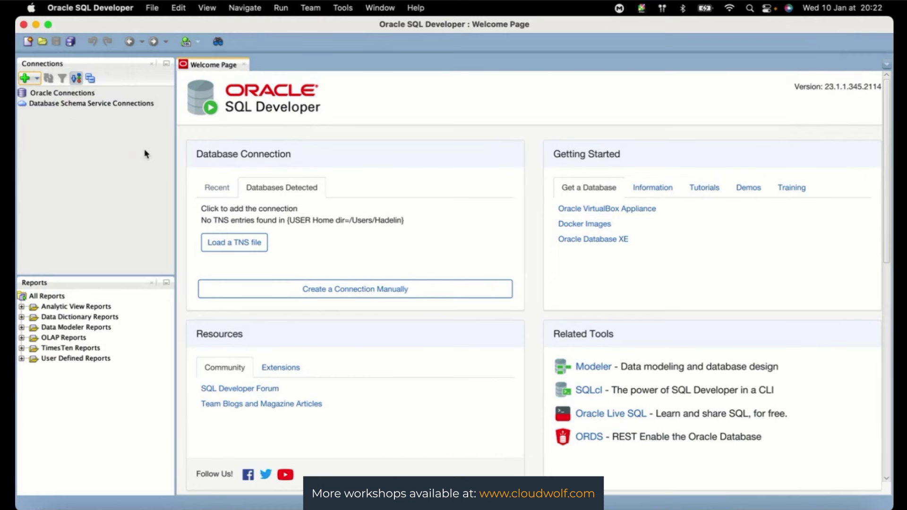
# - Create a new database connection named OracleConnection
pyautogui.click(25, 77)
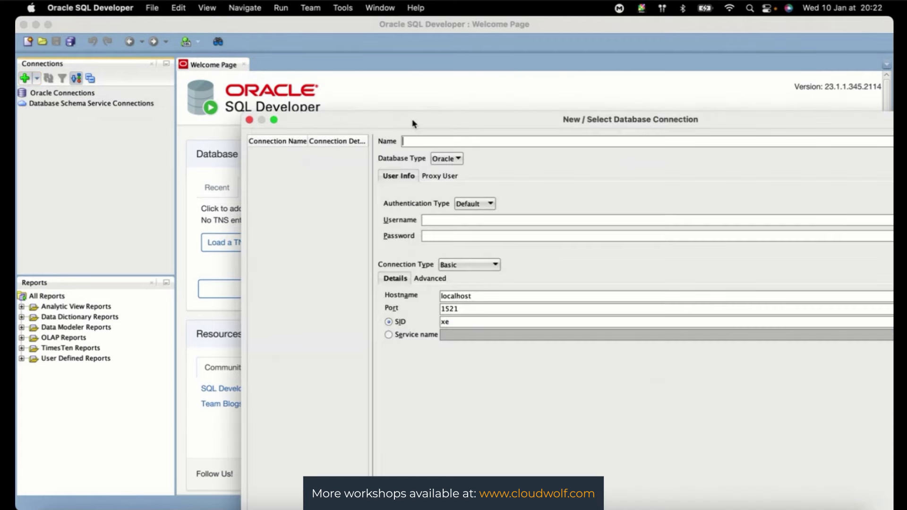
pyautogui.moveTo(412, 124); pyautogui.dragTo(237, 45)
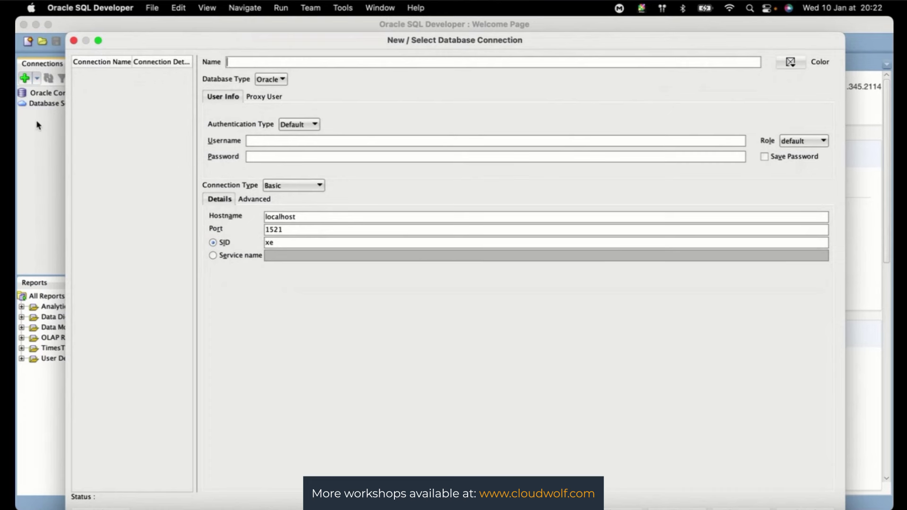
pyautogui.write('OracleConnection')
# - Keep Oracle type and Default authentication, and enter the connection username
pyautogui.click(282, 80)
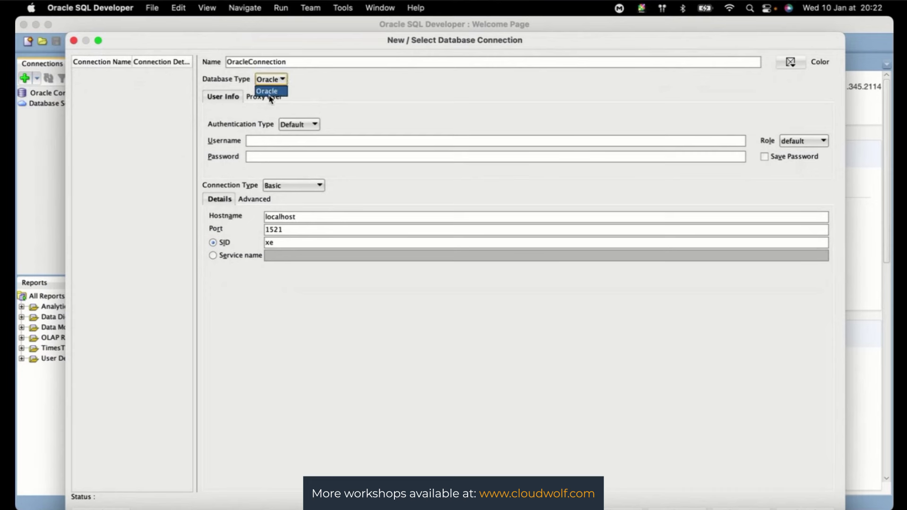
pyautogui.click(276, 92)
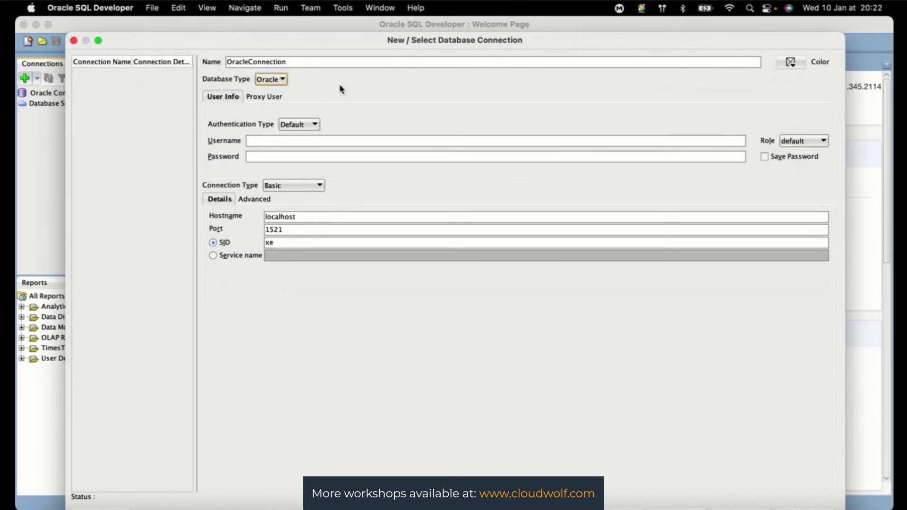
pyautogui.click(258, 98)
pyautogui.click(223, 97)
pyautogui.click(302, 125)
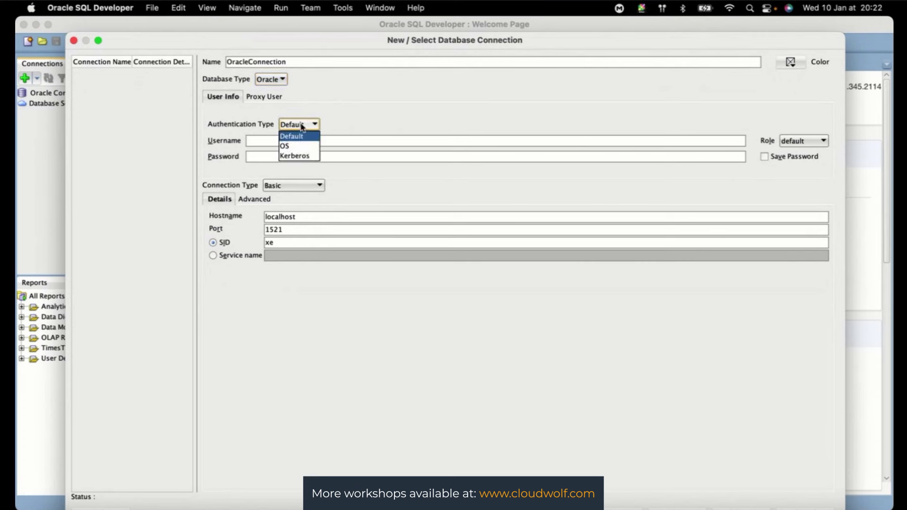
pyautogui.click(302, 127)
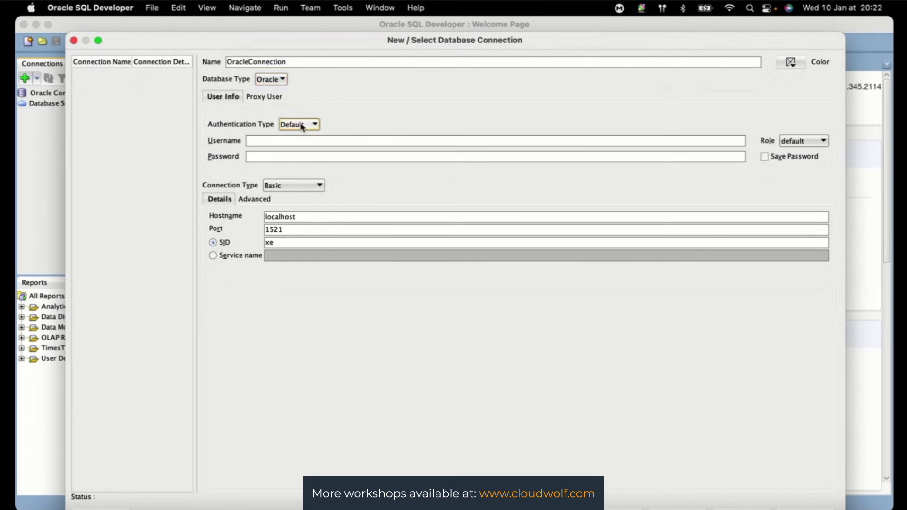
pyautogui.click(272, 140)
pyautogui.write('Hadelin')
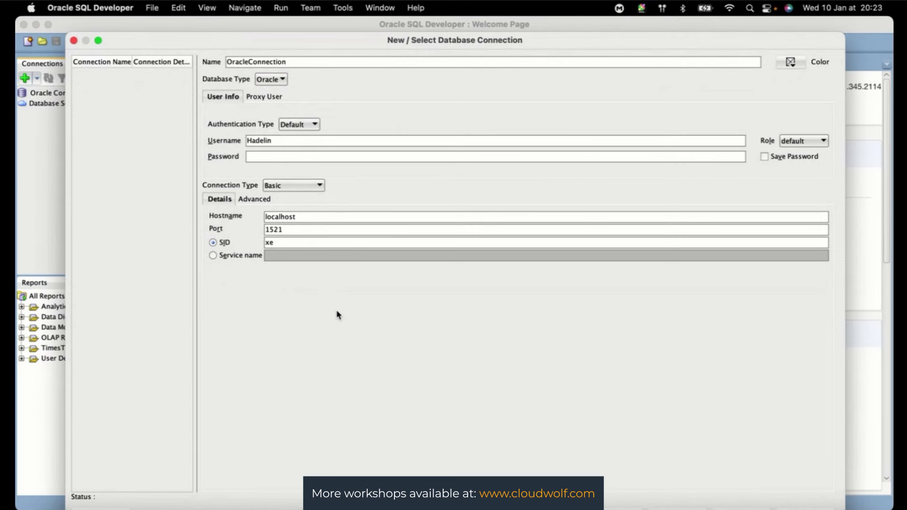
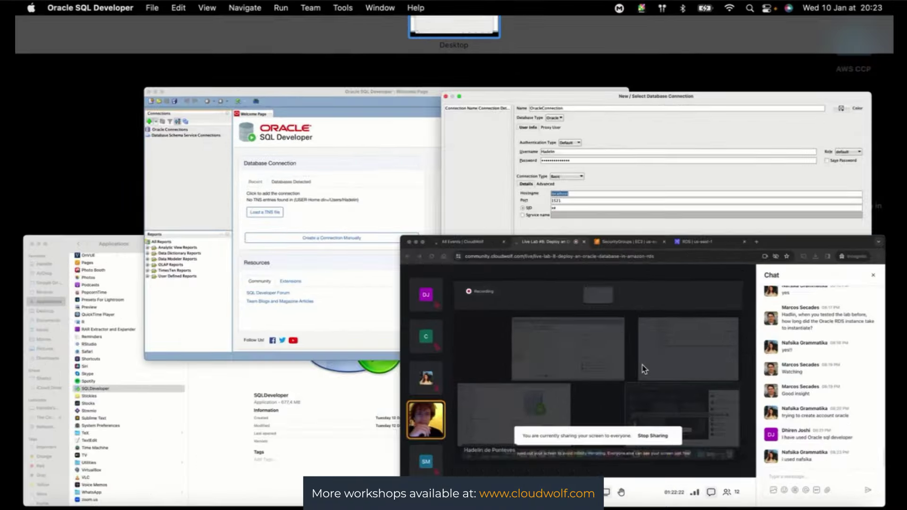
# - Bring the CloudWolf Live Lab #8 Chrome window forward and switch to the RDS console
pyautogui.click(644, 369)
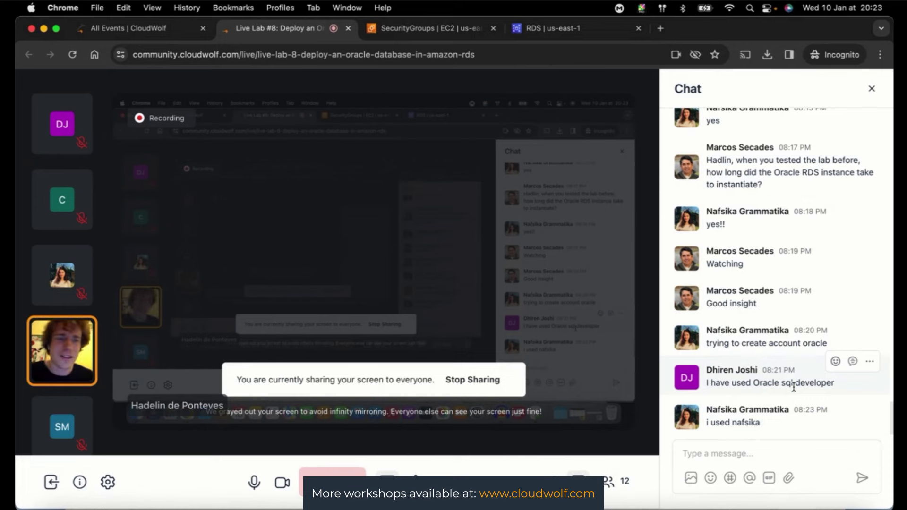
pyautogui.click(543, 32)
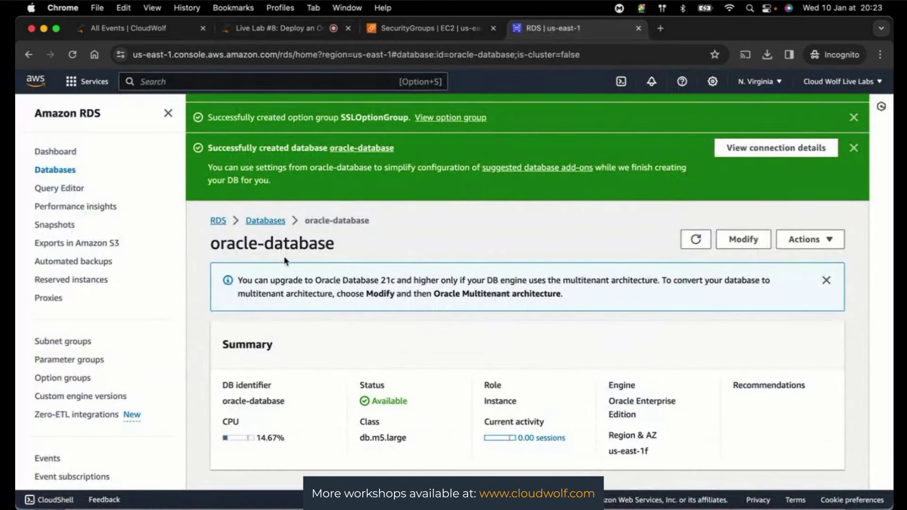
# - Copy the oracle-database endpoint from Connectivity & security, then return to the SQL Developer connection dialog
pyautogui.click(266, 221)
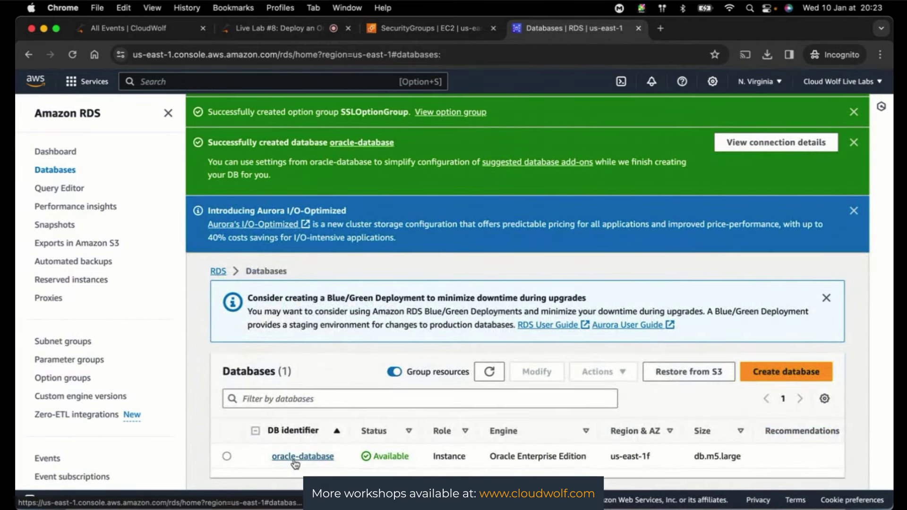
pyautogui.click(295, 459)
pyautogui.scroll(-8, 295, 463)
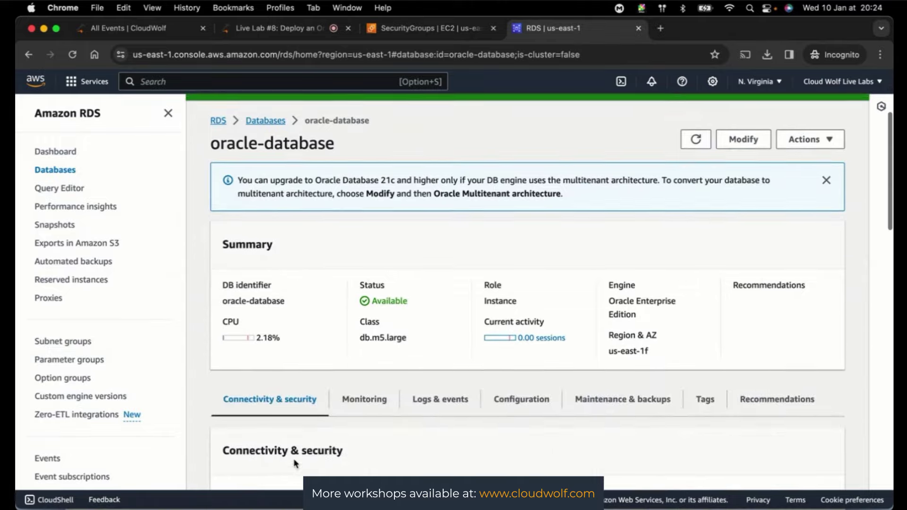
pyautogui.scroll(-1, 295, 463)
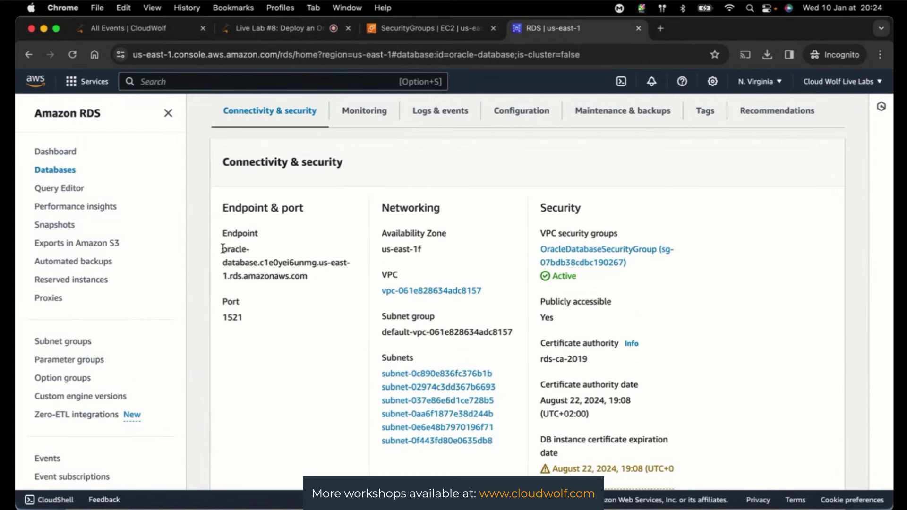
pyautogui.moveTo(223, 249); pyautogui.dragTo(315, 275)
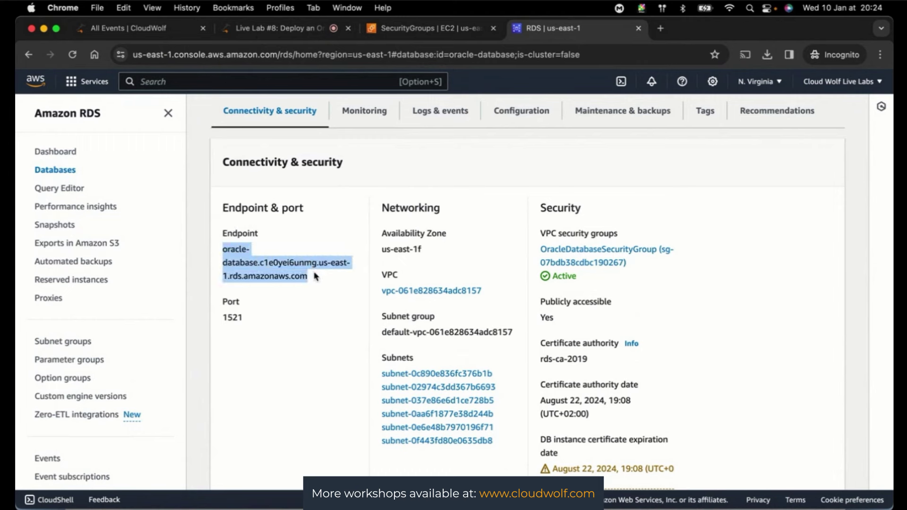
pyautogui.press('super+c')
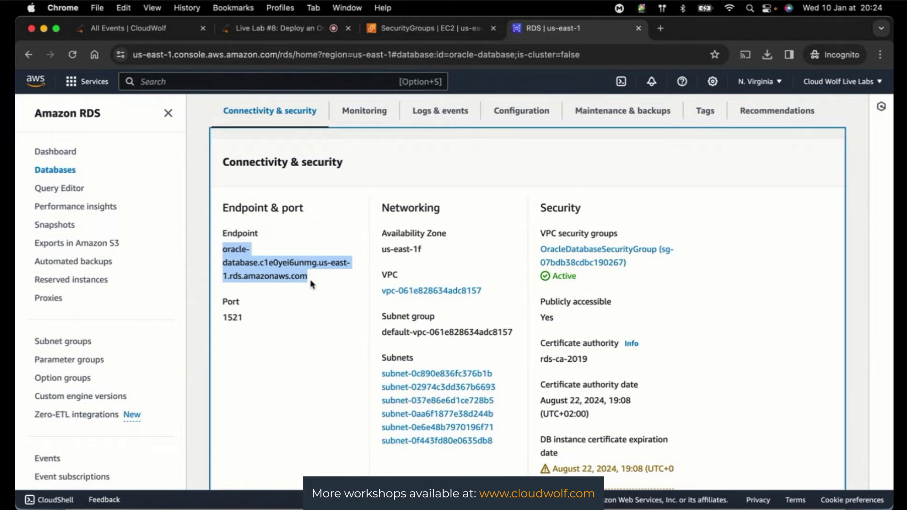
pyautogui.hotkey('ctrl', 'Up')
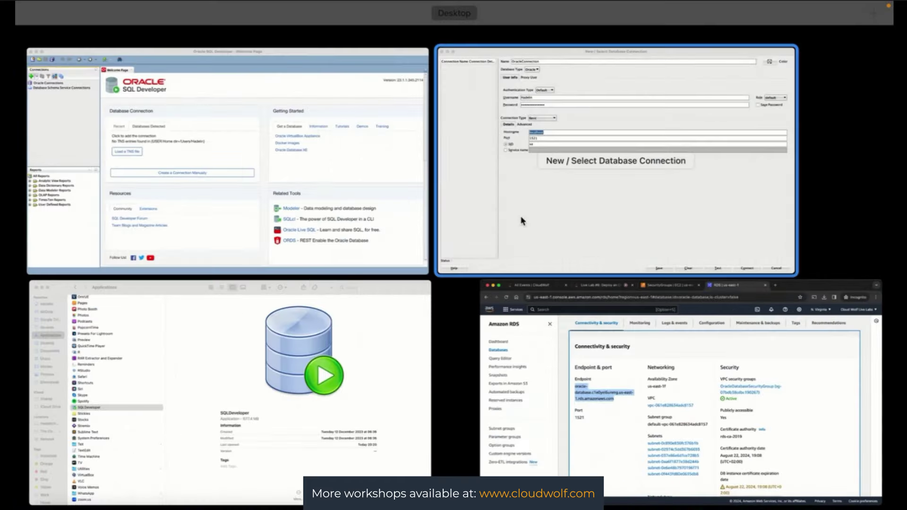
pyautogui.click(521, 221)
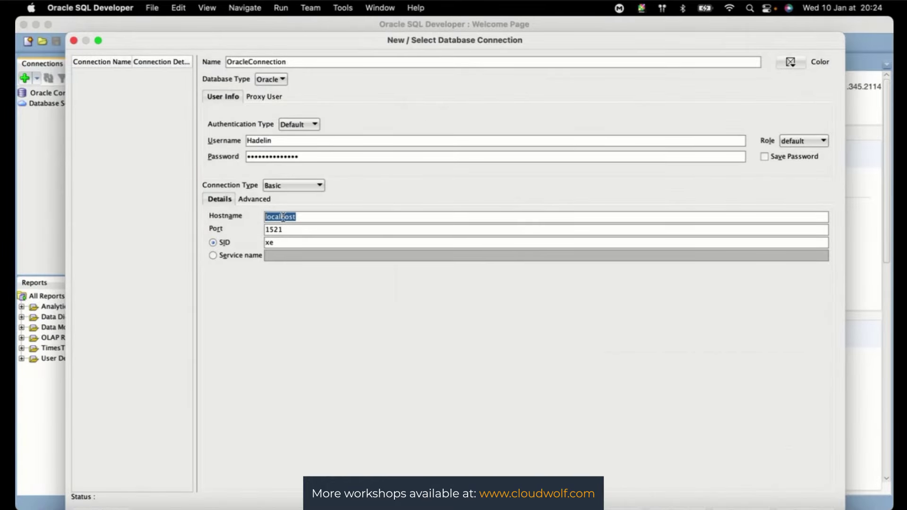
# - Paste the RDS endpoint into Hostname in place of localhost, then go back to the RDS console
pyautogui.press('super+v')
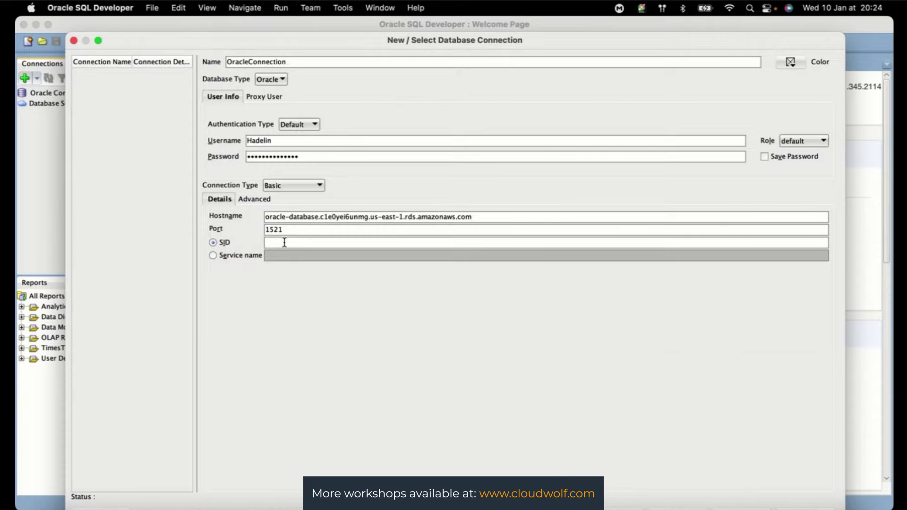
pyautogui.hotkey('ctrl', 'Up')
pyautogui.click(613, 367)
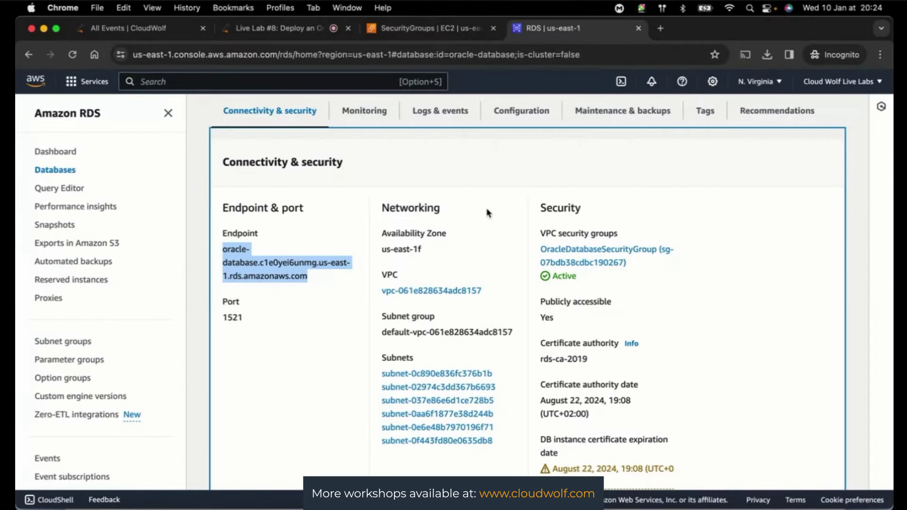
# - Copy the DB name ORCL from the oracle-database Configuration tab and return to the connection dialog
pyautogui.scroll(-15, 486, 274)
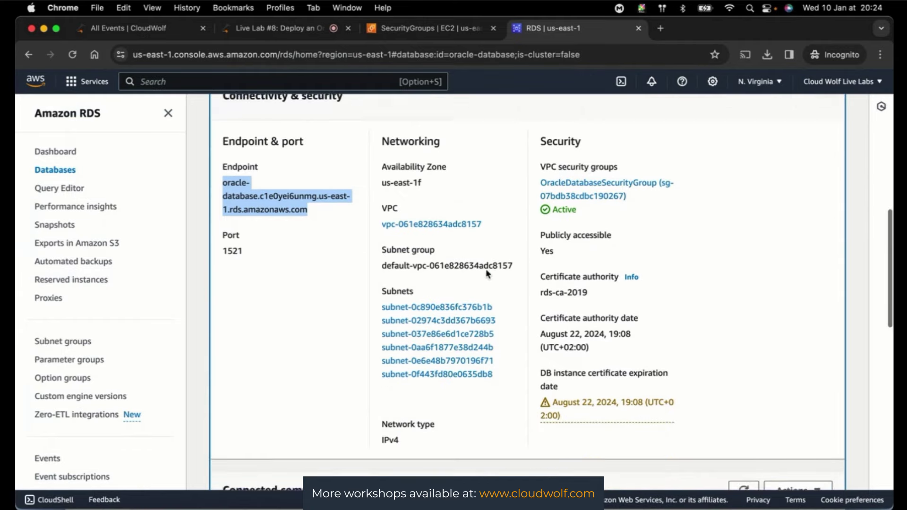
pyautogui.scroll(-2, 487, 273)
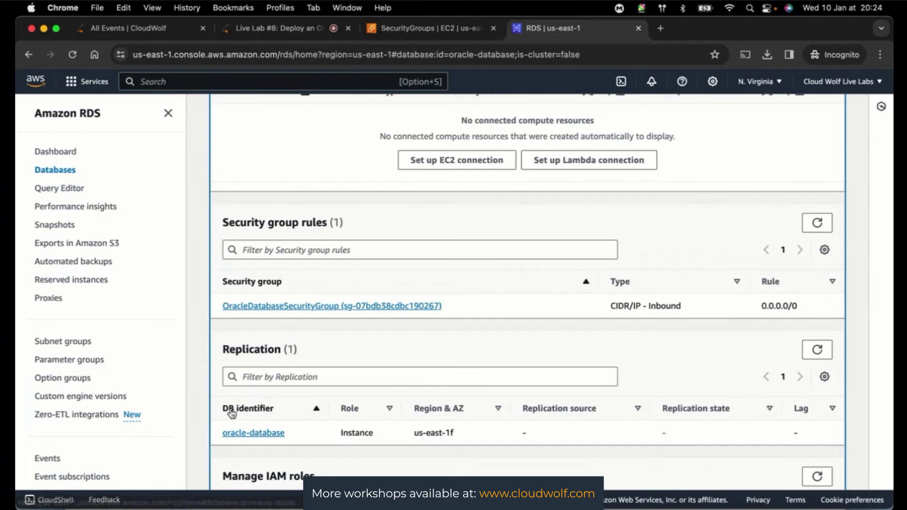
pyautogui.scroll(-2, 260, 436)
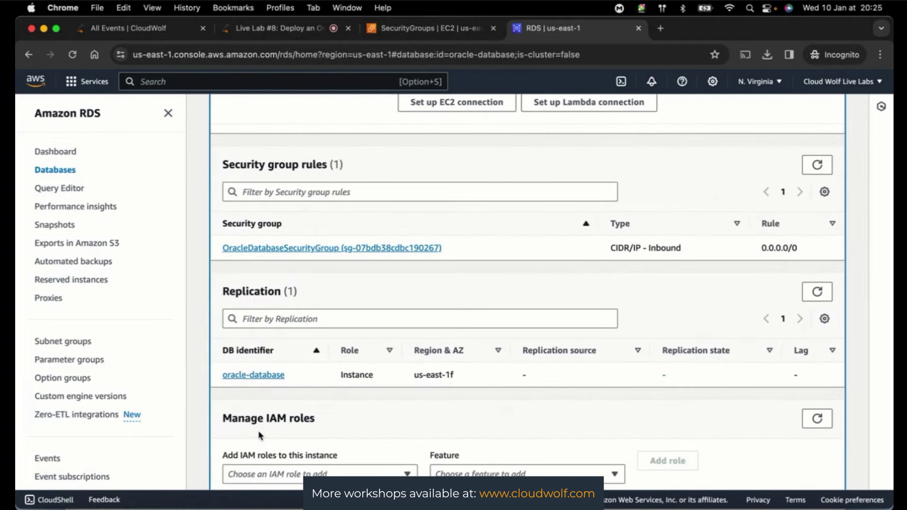
pyautogui.scroll(-3, 259, 436)
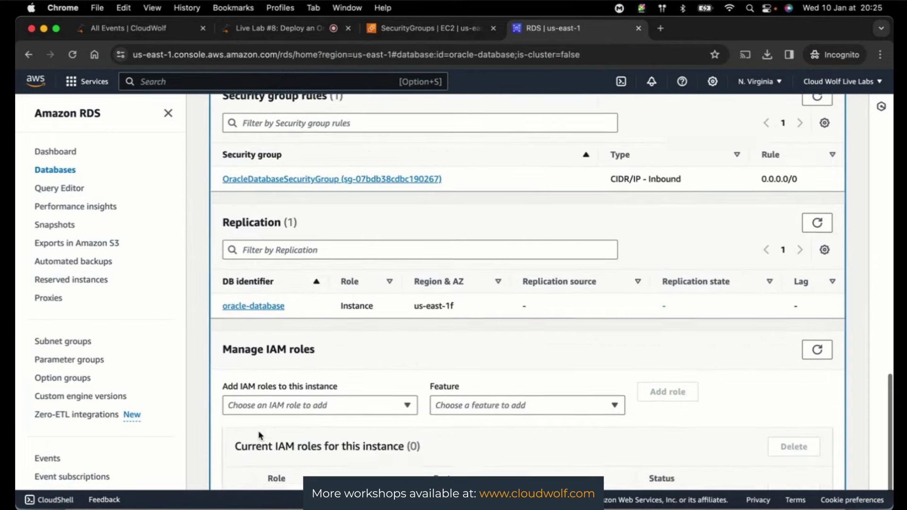
pyautogui.scroll(8, 260, 436)
pyautogui.scroll(7, 259, 436)
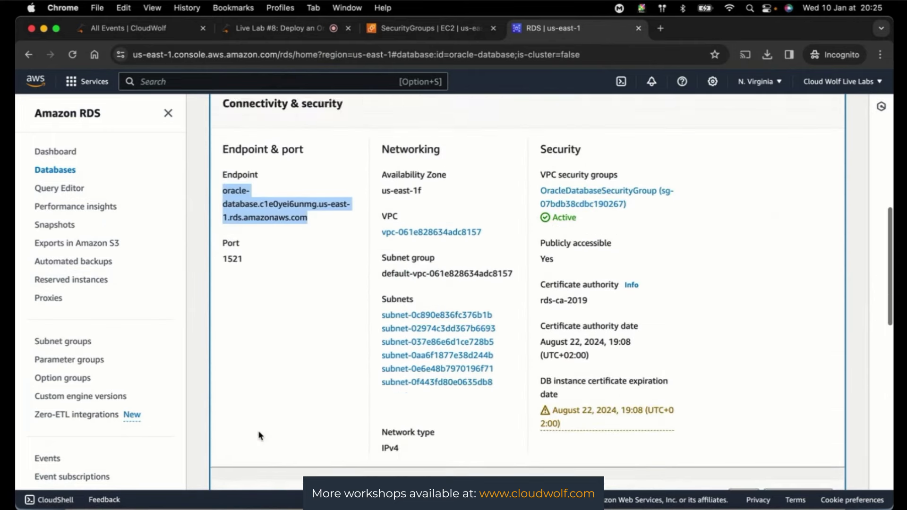
pyautogui.click(509, 160)
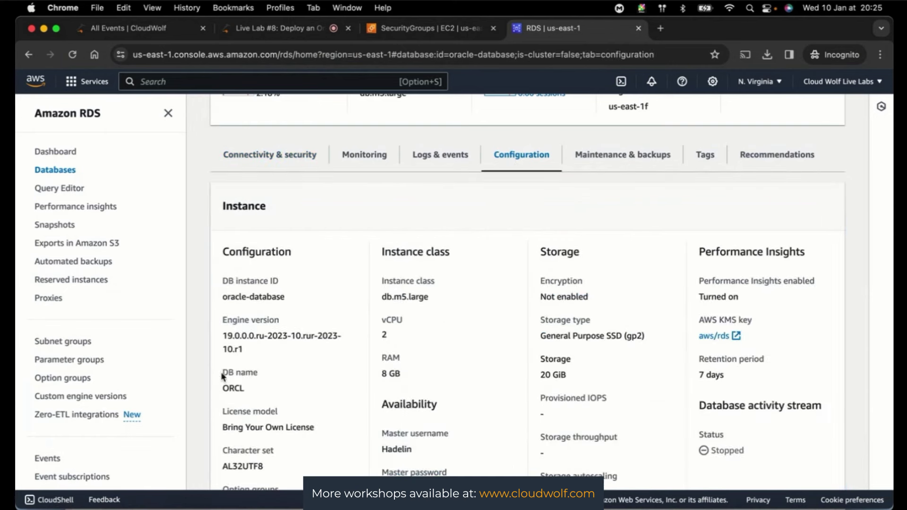
pyautogui.moveTo(222, 373); pyautogui.dragTo(270, 371)
pyautogui.moveTo(223, 387); pyautogui.dragTo(254, 390)
pyautogui.press('super+c')
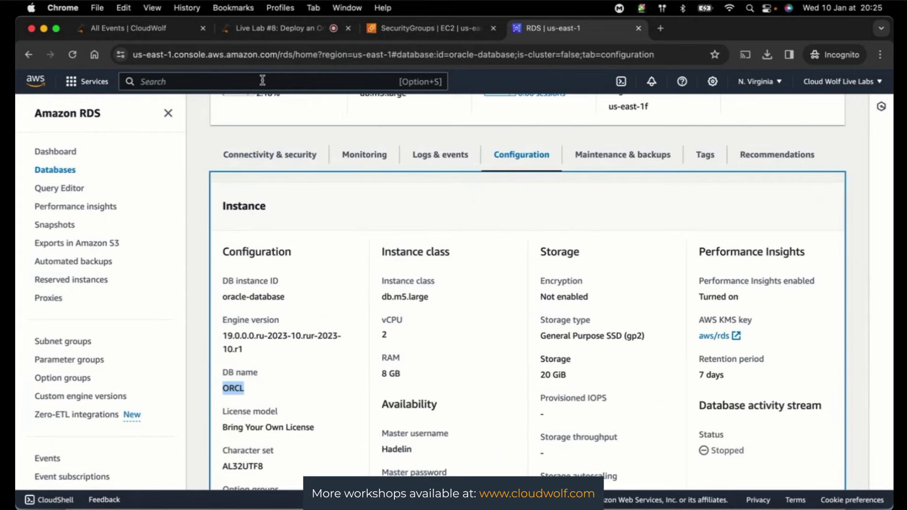
pyautogui.hotkey('ctrl', 'Up')
pyautogui.click(506, 244)
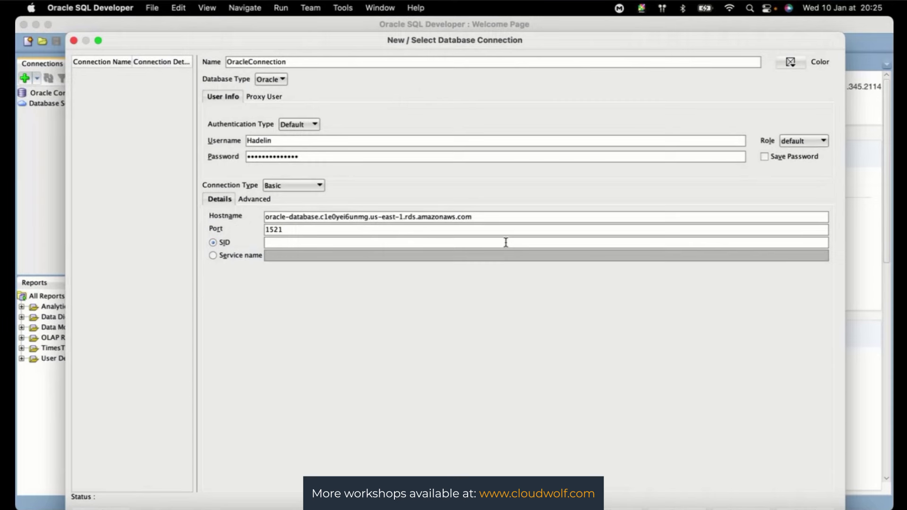
# - Paste ORCL into the SID field, check the live lab chat, then return to the connection dialog
pyautogui.press('super+v')
pyautogui.hotkey('ctrl', 'Up')
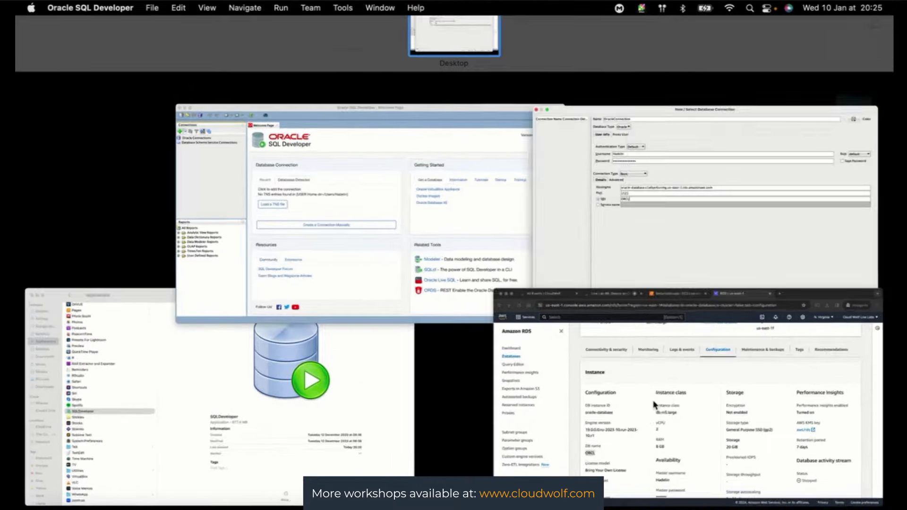
pyautogui.click(655, 404)
pyautogui.click(268, 31)
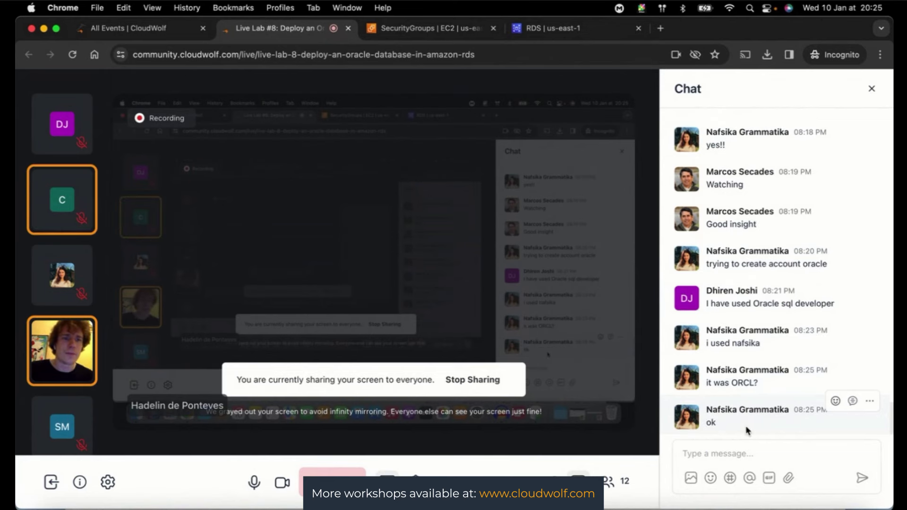
pyautogui.hotkey('ctrl', 'Up')
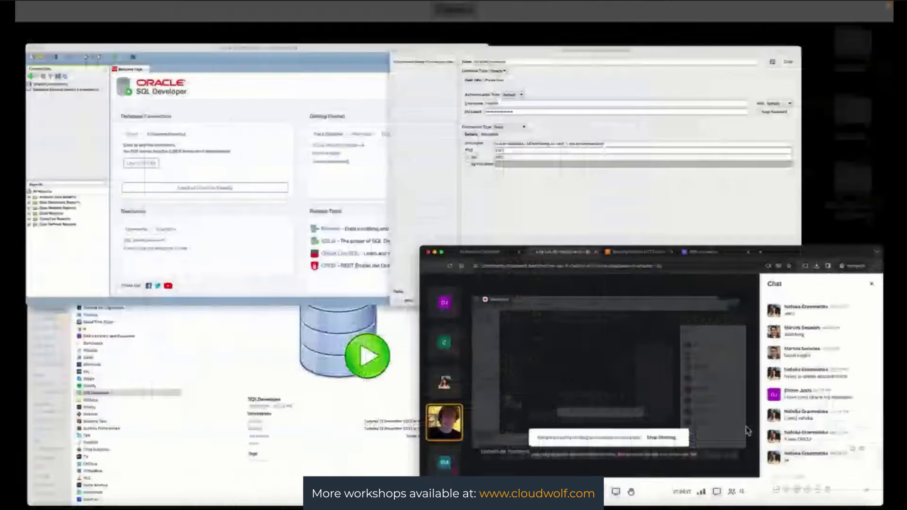
pyautogui.click(330, 360)
pyautogui.hotkey('ctrl', 'Up')
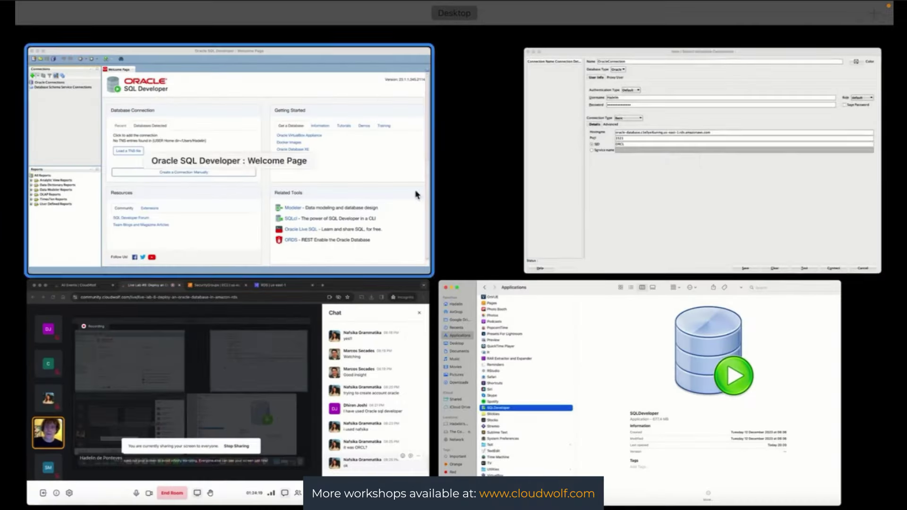
pyautogui.click(594, 184)
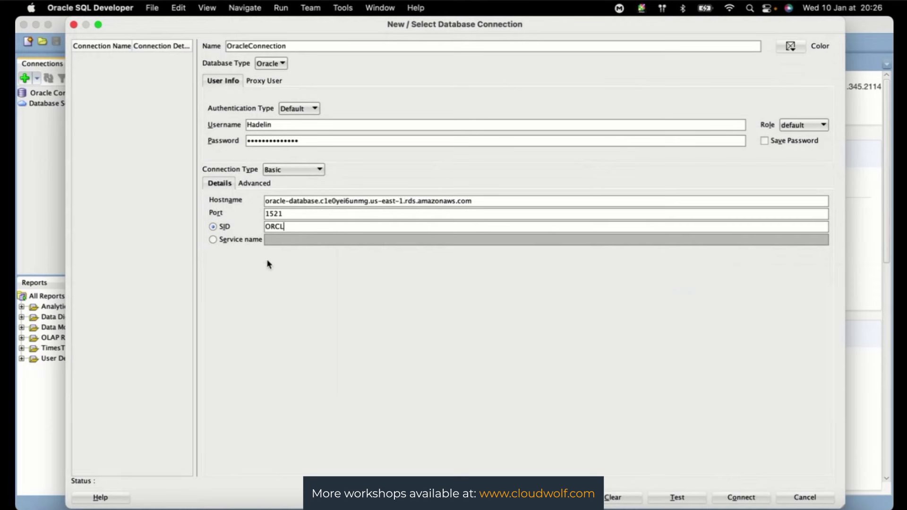
# - Test OracleConnection with SID ORCL, checking the live lab chat in between
pyautogui.click(675, 499)
pyautogui.hotkey('ctrl', 'Up')
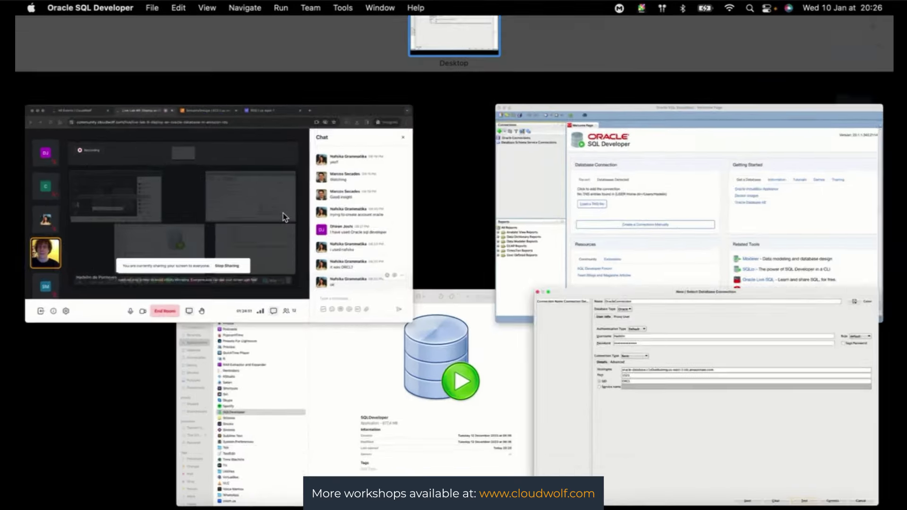
pyautogui.click(282, 213)
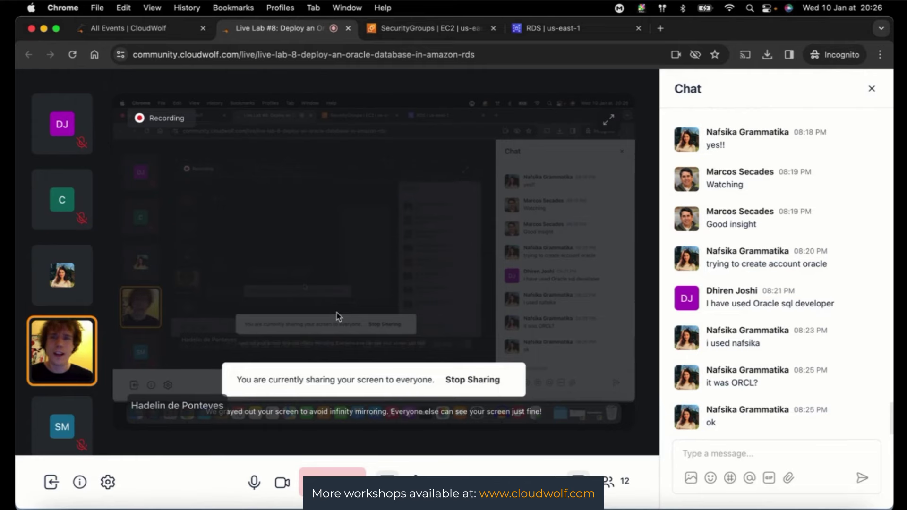
pyautogui.hotkey('ctrl', 'Up')
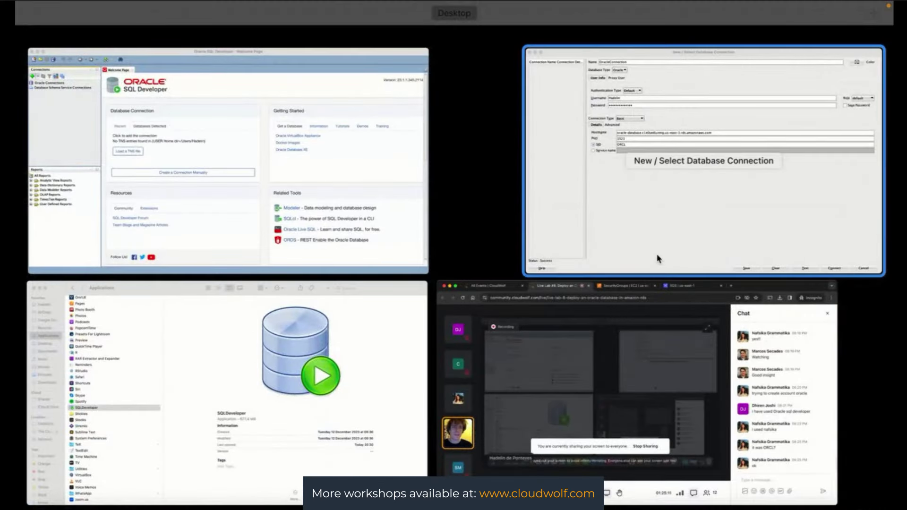
pyautogui.click(658, 258)
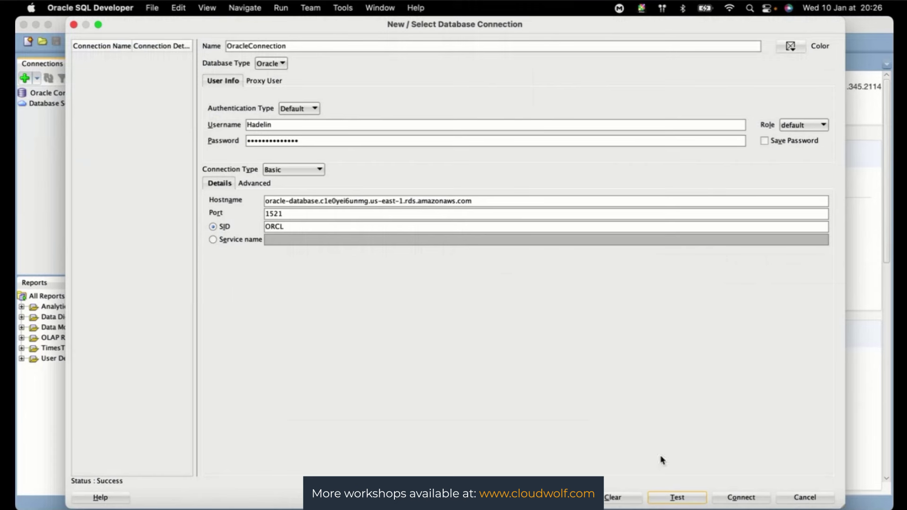
pyautogui.click(677, 497)
# - Retry the test with SID xe, revert to ORCL until it succeeds, then connect
pyautogui.moveTo(290, 225); pyautogui.dragTo(260, 228)
pyautogui.write('xe')
pyautogui.click(675, 500)
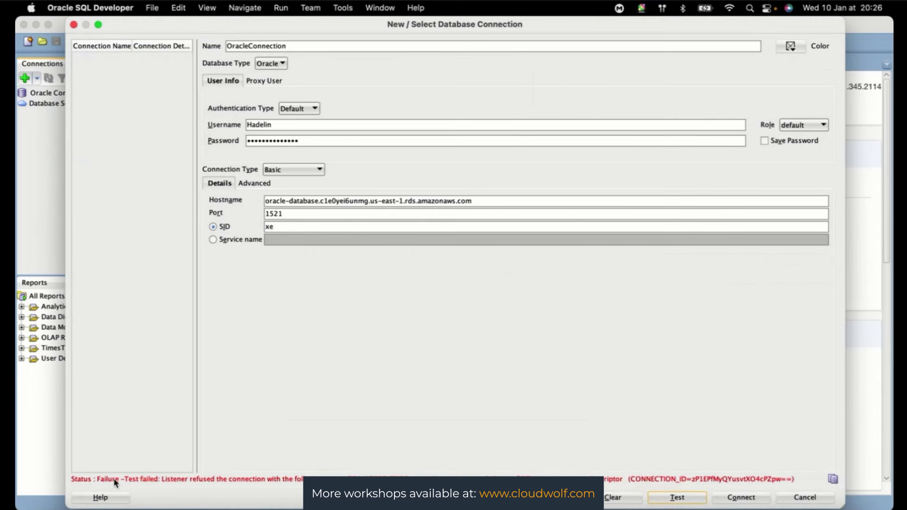
pyautogui.click(284, 226)
pyautogui.moveTo(284, 226); pyautogui.dragTo(253, 228)
pyautogui.click(689, 498)
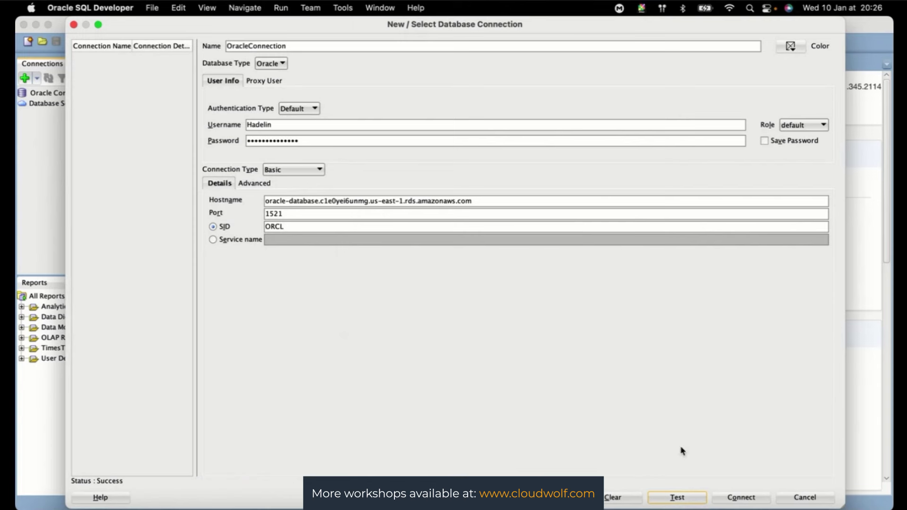
pyautogui.click(740, 500)
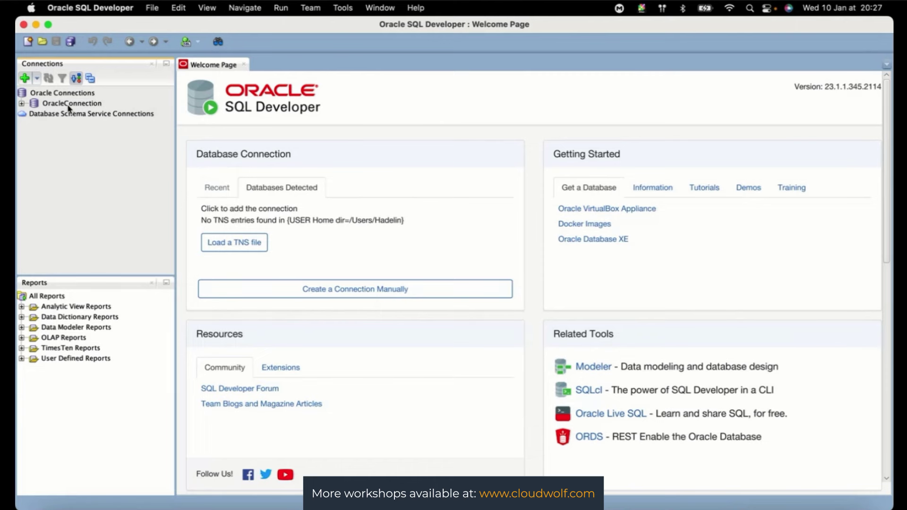
# - Expand OracleConnection, select its Tables (Filtered), then switch back to the Chrome meeting window
pyautogui.click(21, 104)
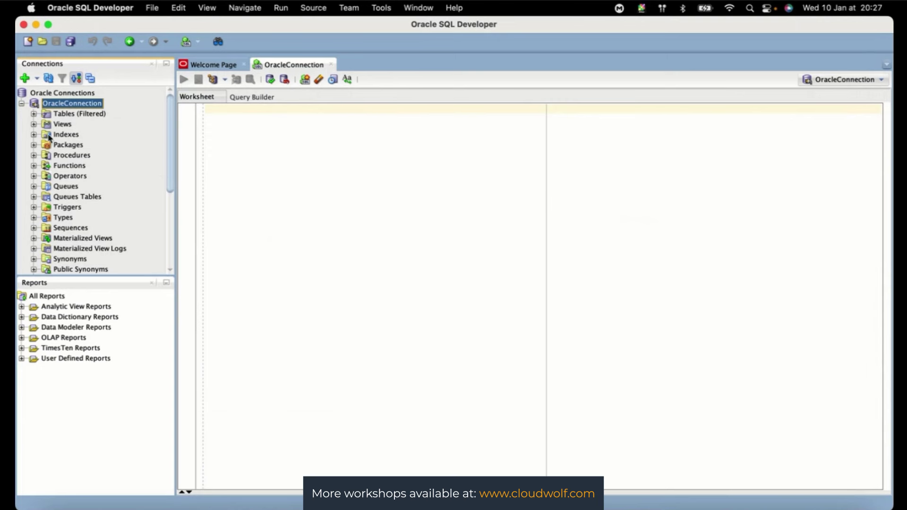
pyautogui.scroll(-5, 75, 146)
pyautogui.scroll(-2, 74, 147)
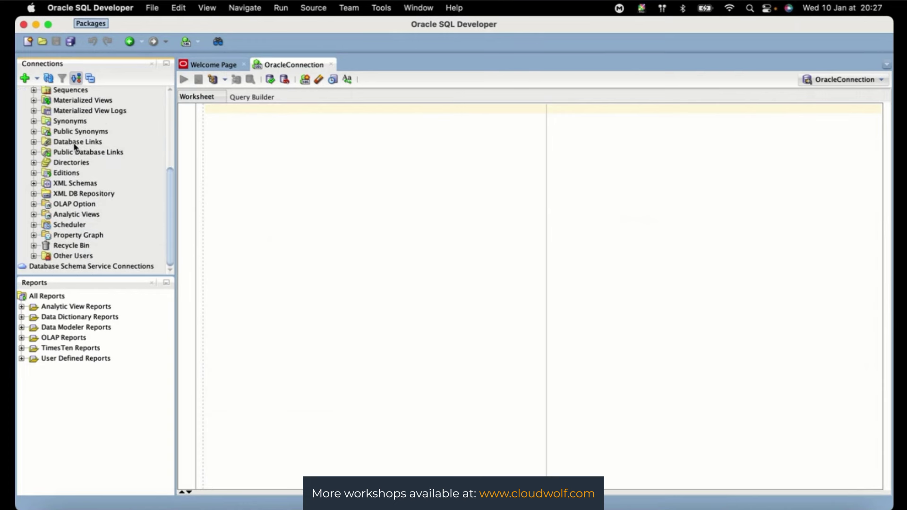
pyautogui.scroll(8, 74, 147)
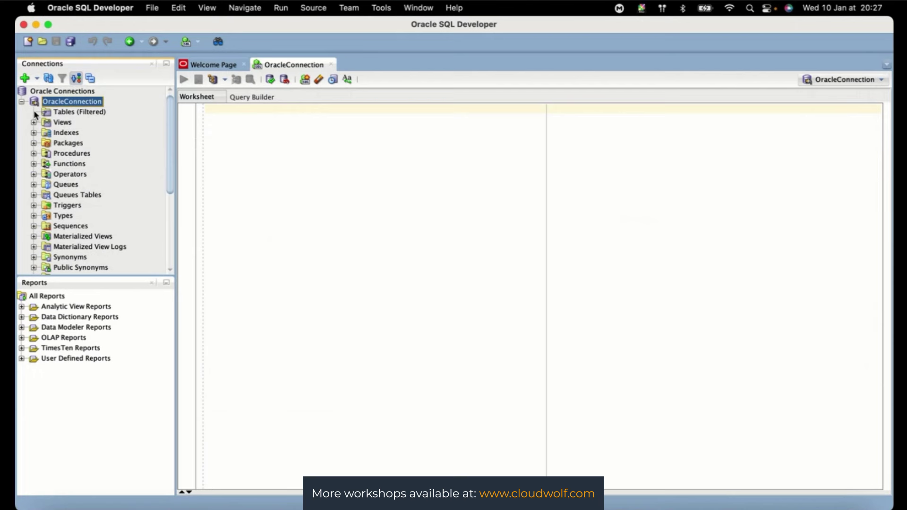
pyautogui.click(68, 112)
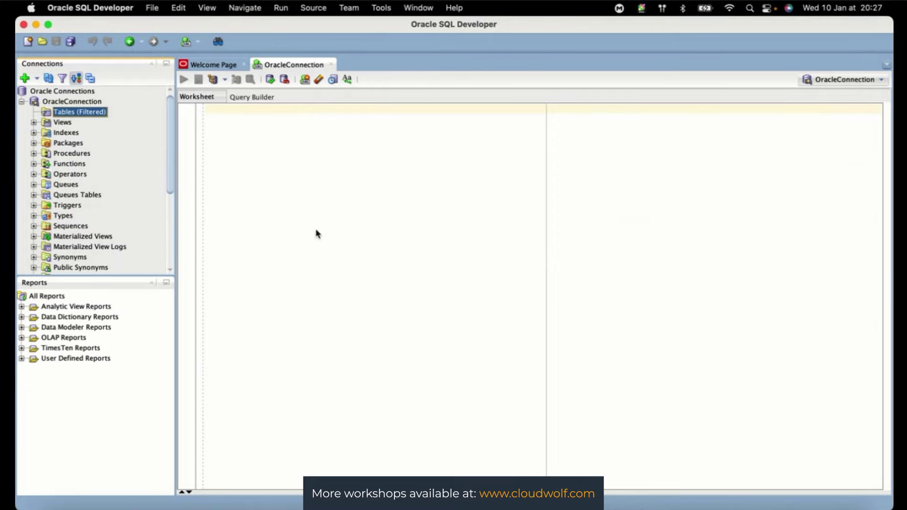
pyautogui.hotkey('ctrl', 'Up')
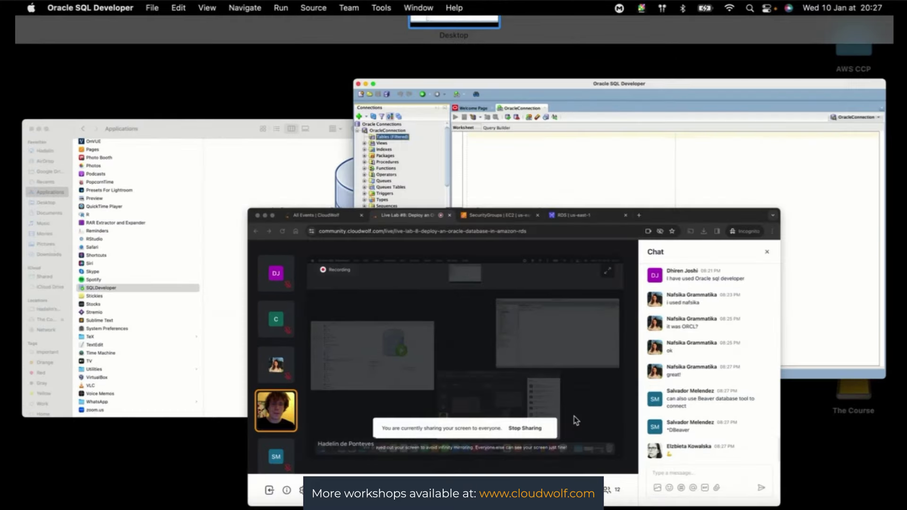
pyautogui.click(576, 421)
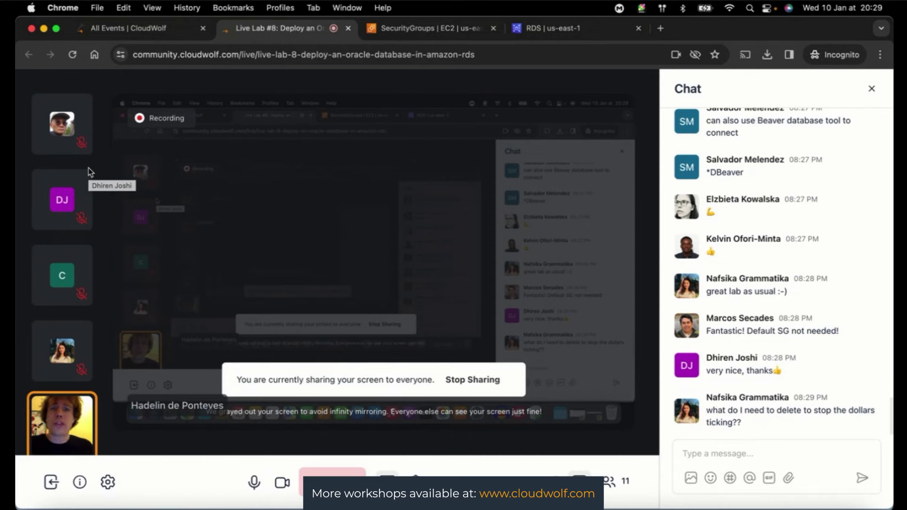
pyautogui.hotkey('ctrl', 'Up')
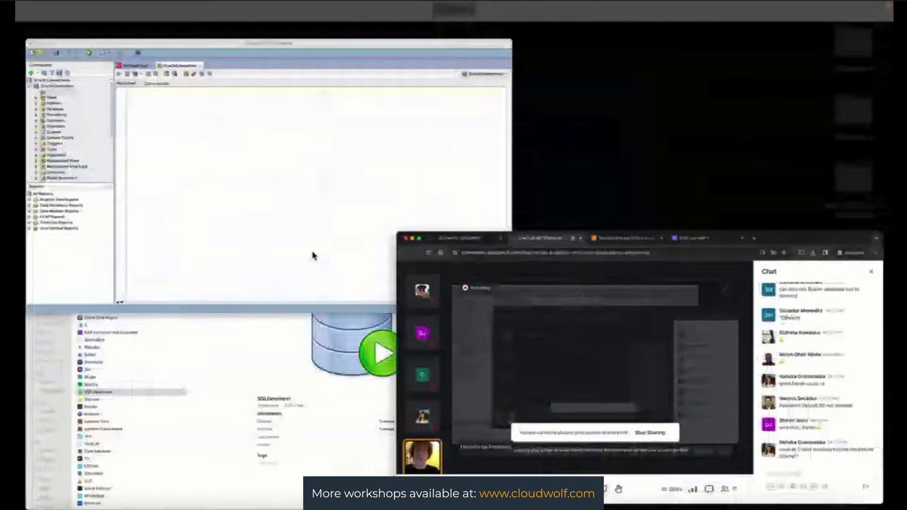
pyautogui.click(528, 354)
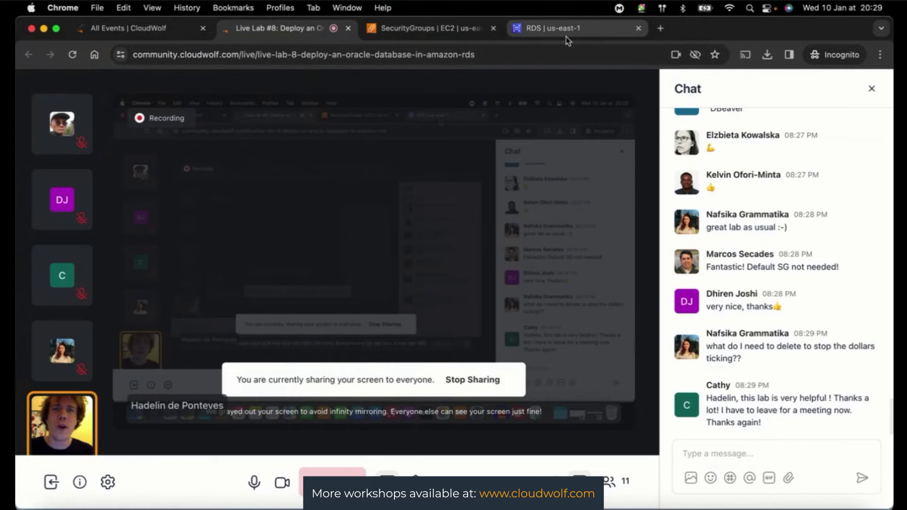
# - Go to the RDS Databases list and select the oracle-database instance
pyautogui.click(567, 38)
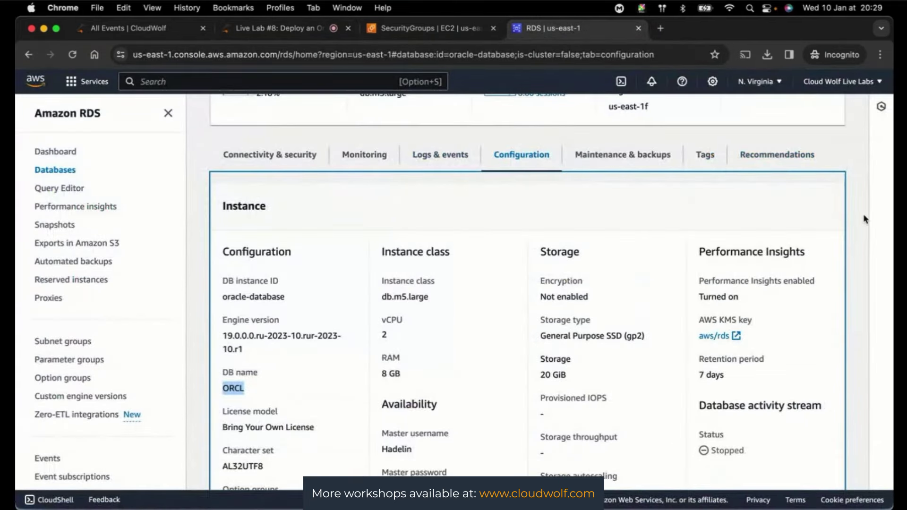
pyautogui.scroll(10, 864, 217)
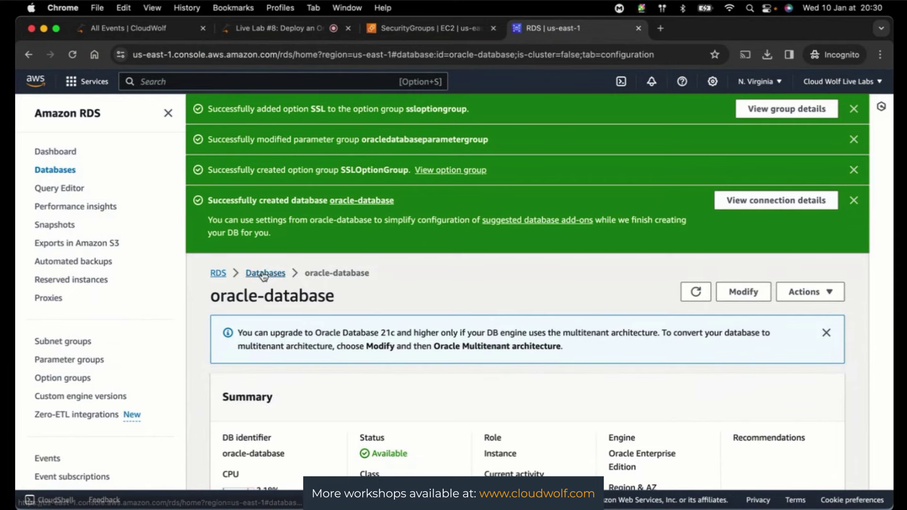
pyautogui.click(264, 273)
pyautogui.scroll(-3, 646, 374)
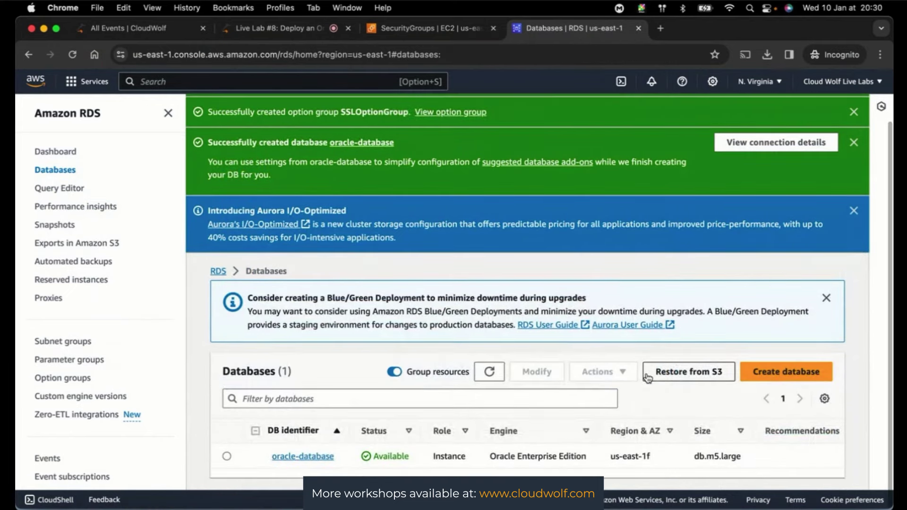
pyautogui.click(227, 456)
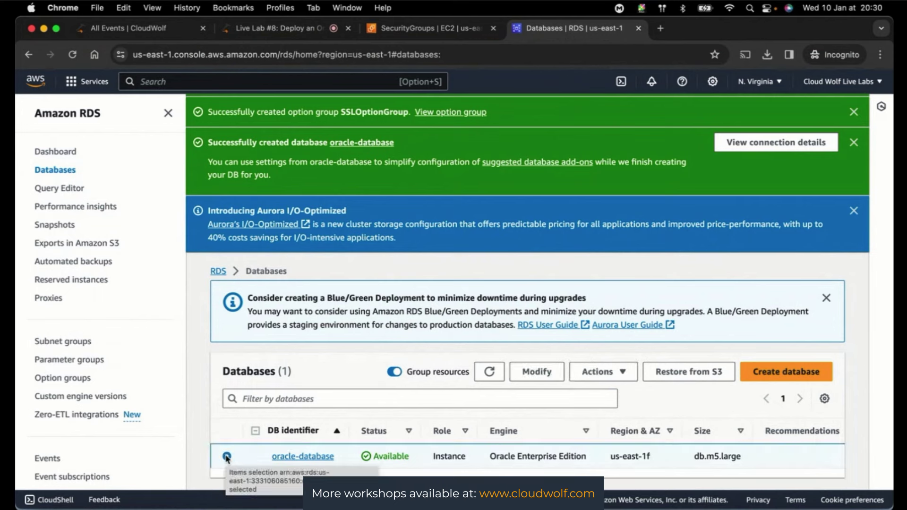
# - Delete oracle-database with a final snapshot, confirming with 'delete me'
pyautogui.click(620, 371)
pyautogui.scroll(-1, 618, 332)
pyautogui.scroll(-1, 618, 332)
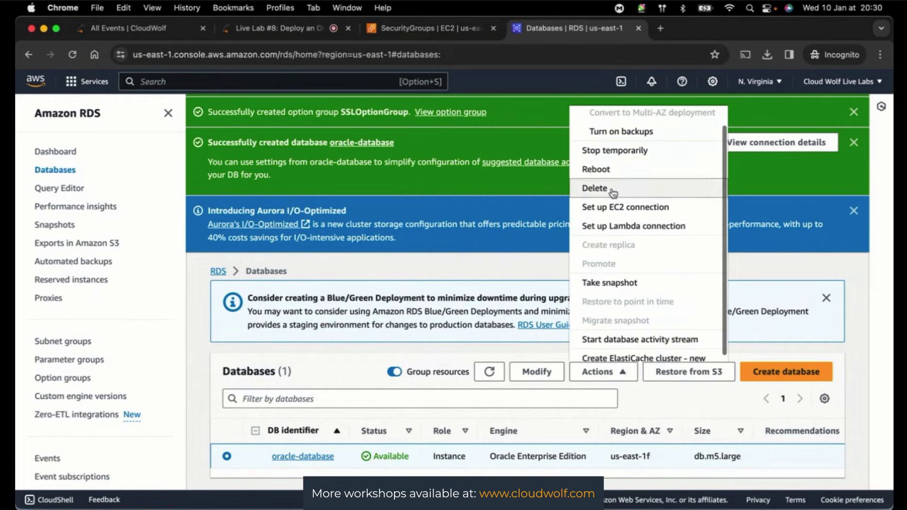
pyautogui.click(614, 193)
pyautogui.click(325, 406)
pyautogui.write('delete me')
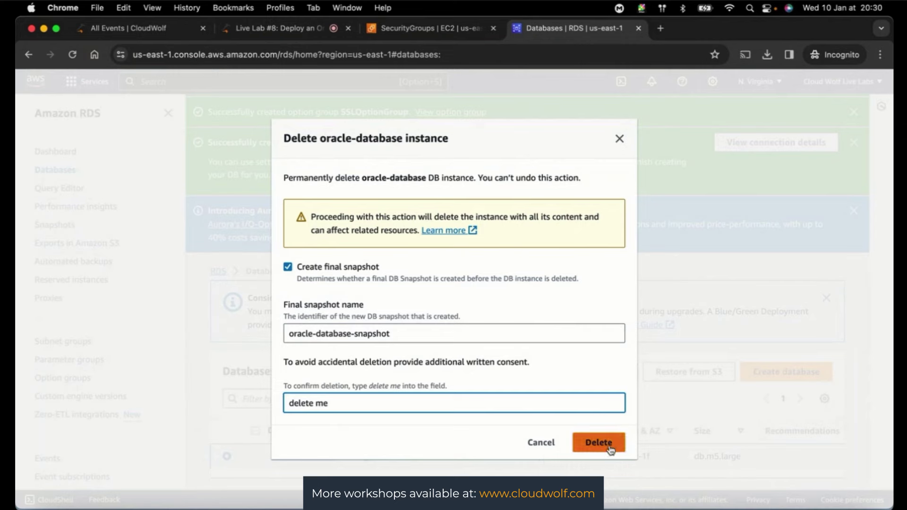
pyautogui.click(610, 449)
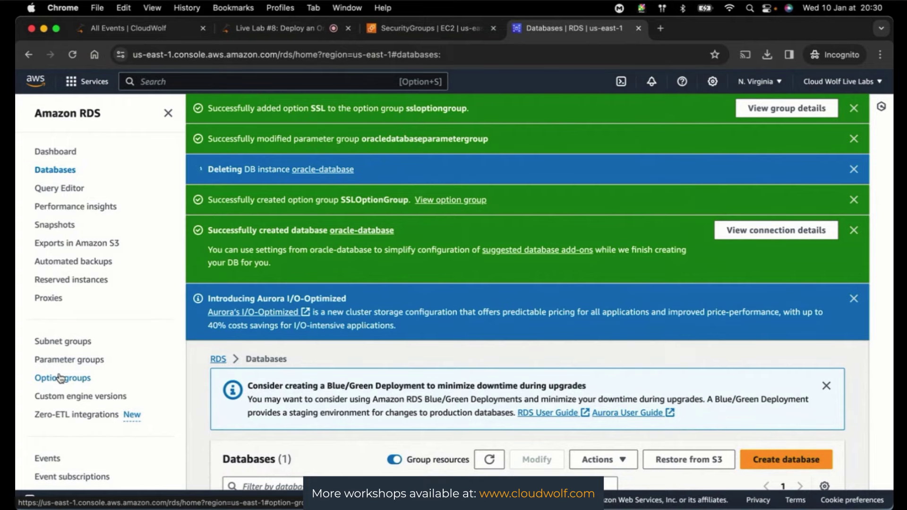
# - Open Option groups and select only ssloptiongroup
pyautogui.click(60, 378)
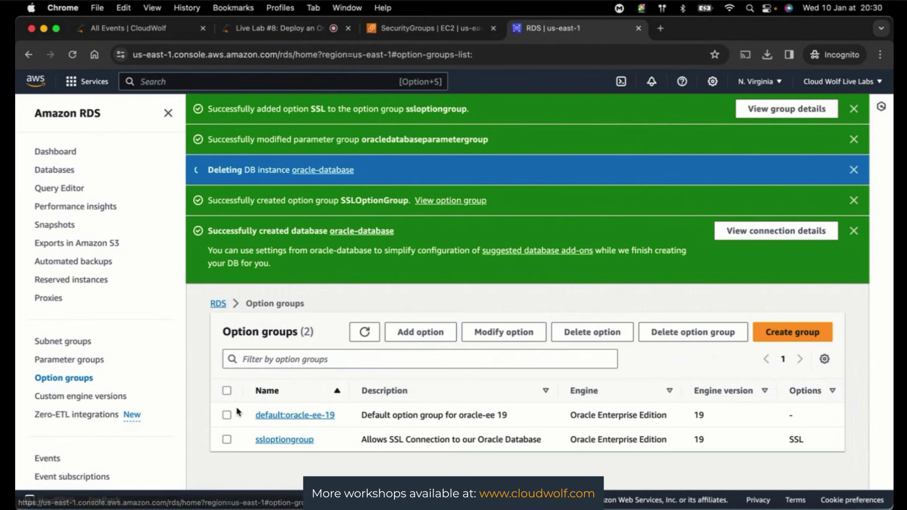
pyautogui.click(228, 391)
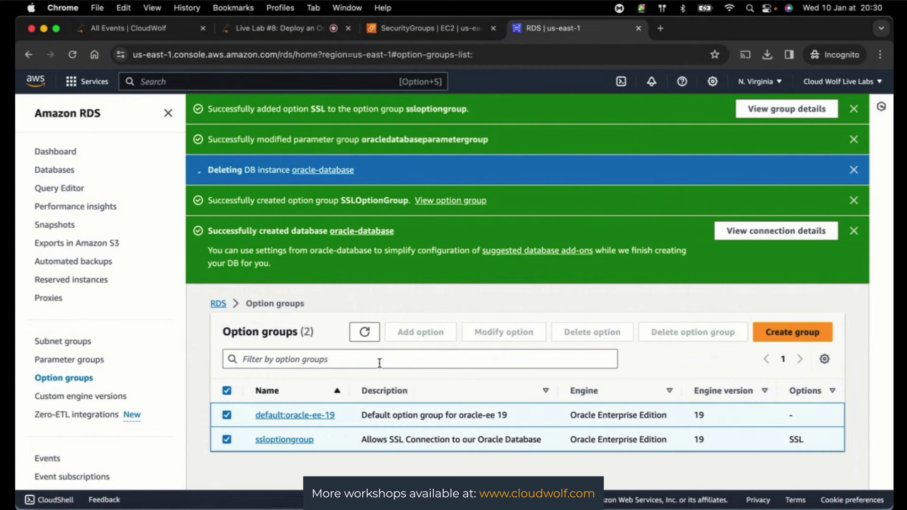
pyautogui.click(225, 416)
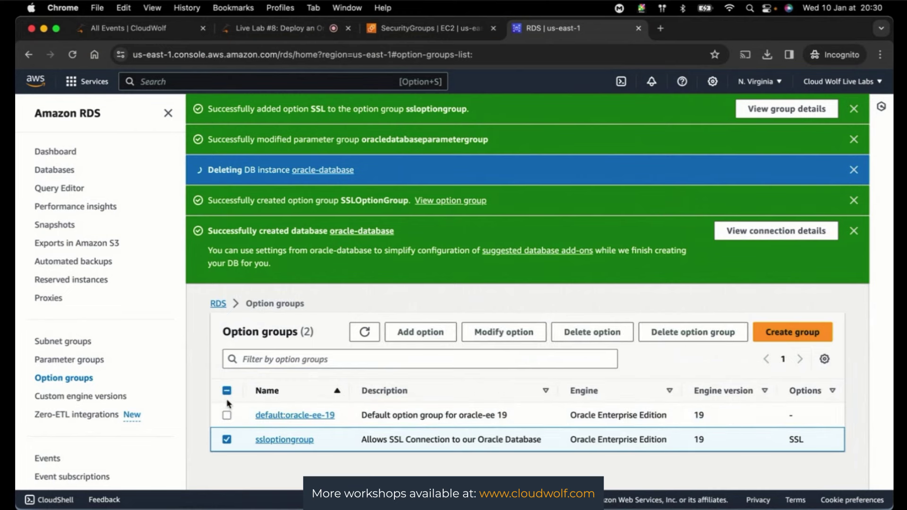
pyautogui.click(226, 394)
pyautogui.click(226, 395)
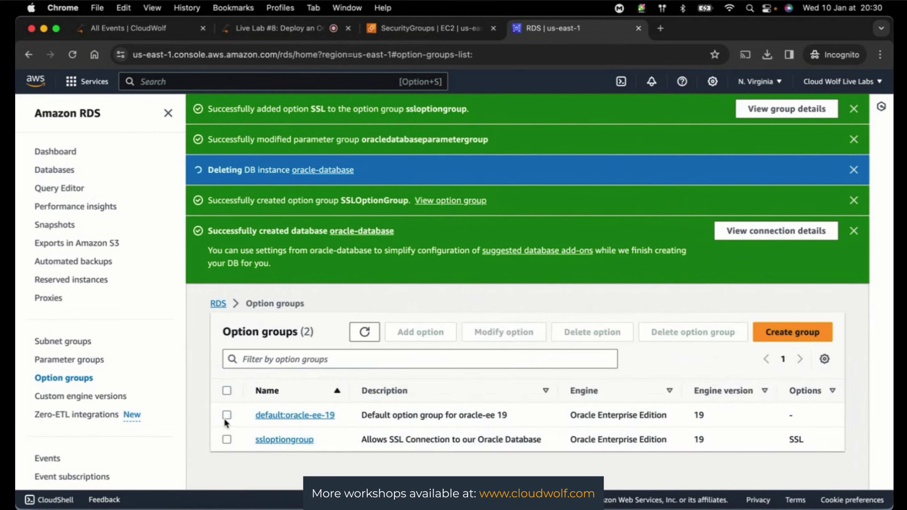
pyautogui.click(227, 440)
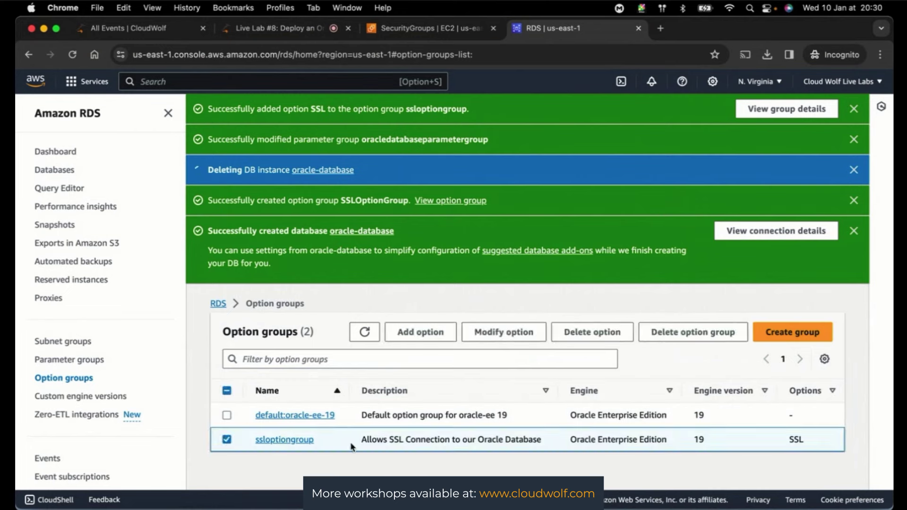
# - Remove the SSL option from ssloptiongroup, applying the change immediately
pyautogui.click(573, 333)
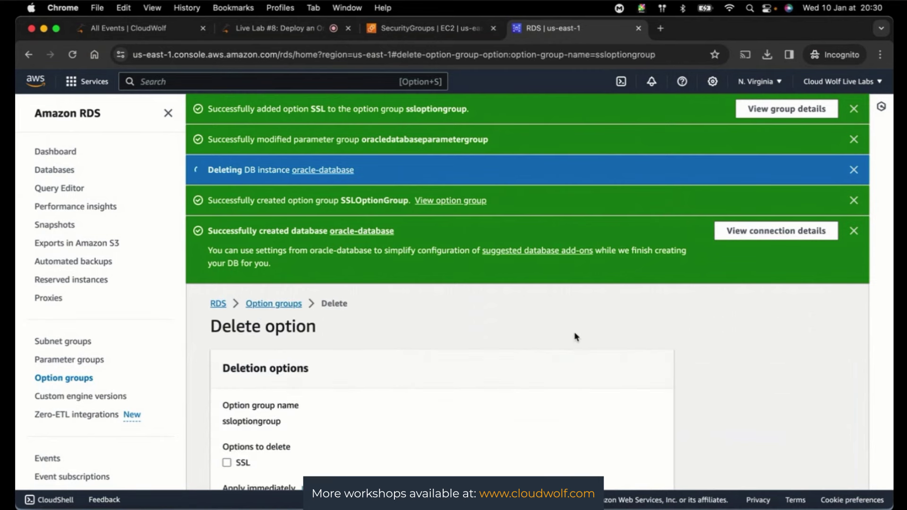
pyautogui.click(228, 371)
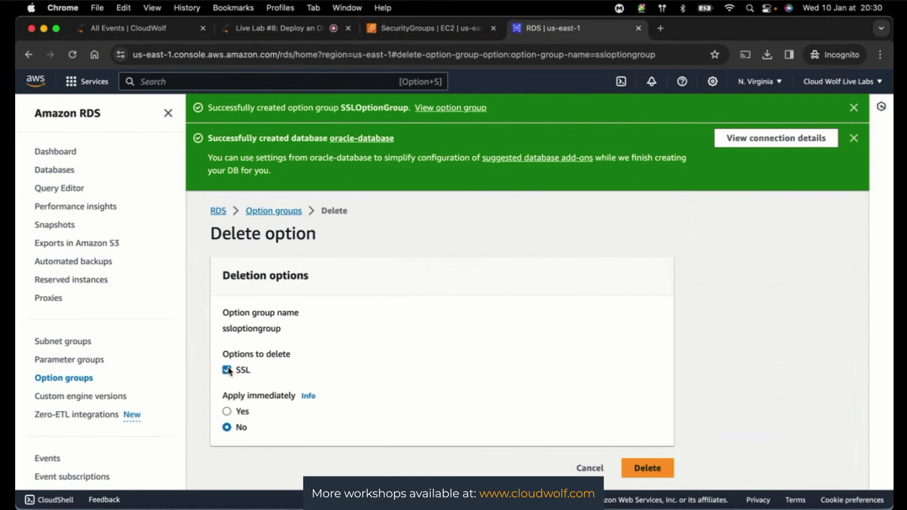
pyautogui.click(228, 412)
pyautogui.click(647, 468)
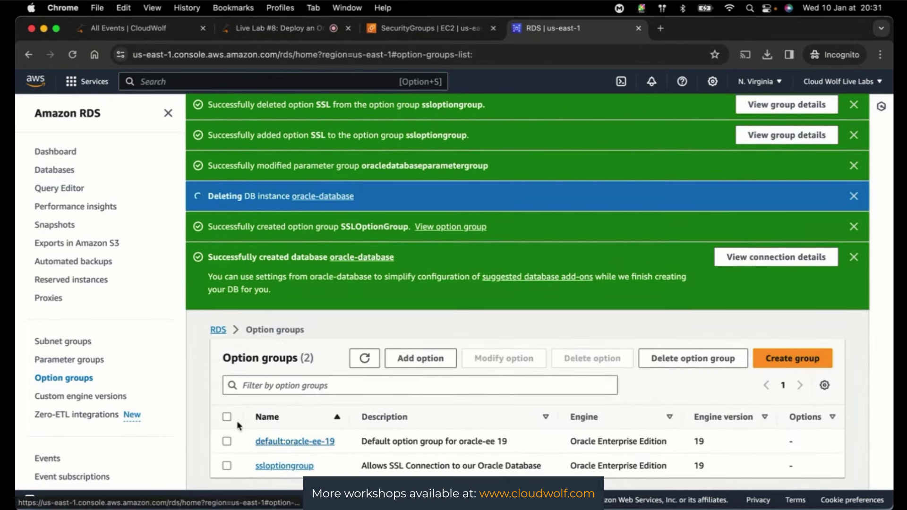
pyautogui.click(227, 442)
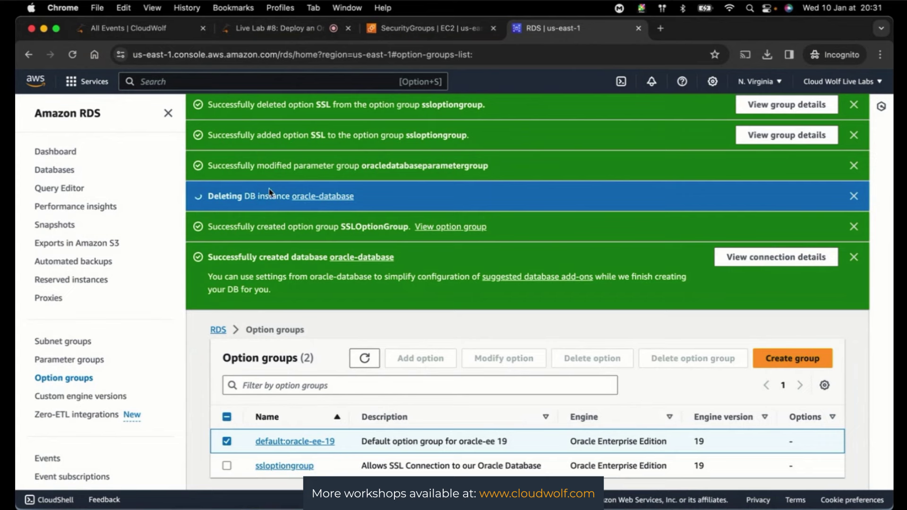
pyautogui.click(73, 361)
pyautogui.scroll(-2, 333, 385)
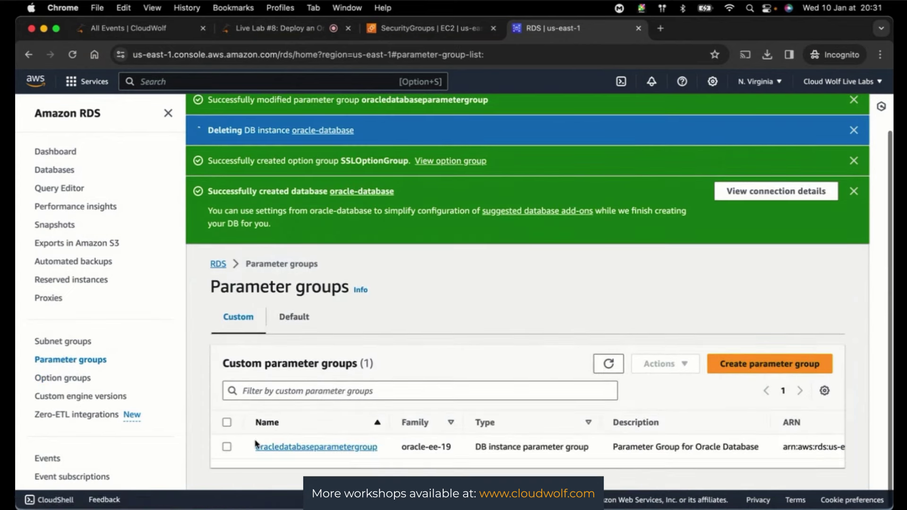
pyautogui.click(227, 445)
pyautogui.click(670, 372)
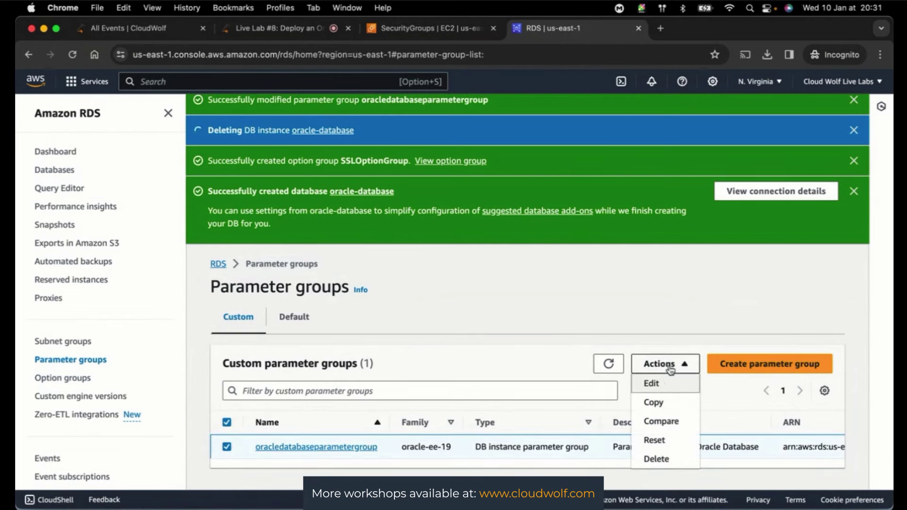
pyautogui.click(659, 458)
pyautogui.click(593, 333)
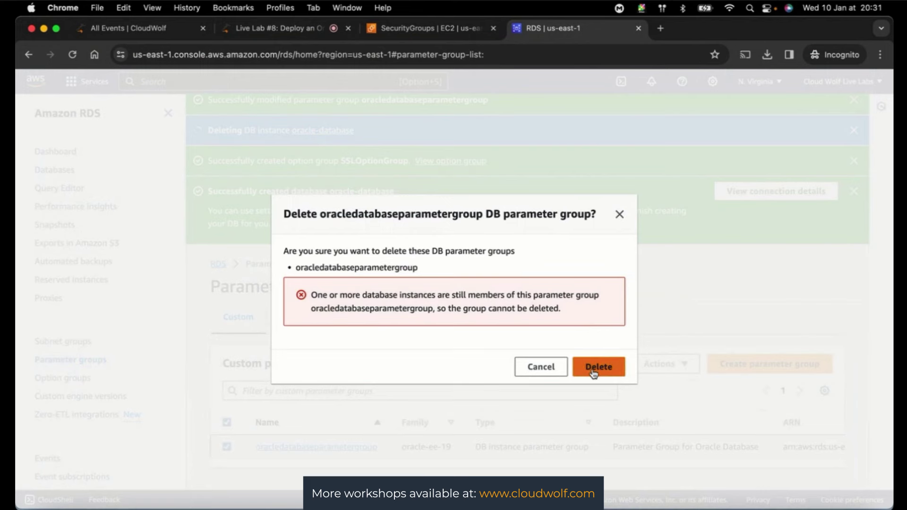
pyautogui.click(596, 368)
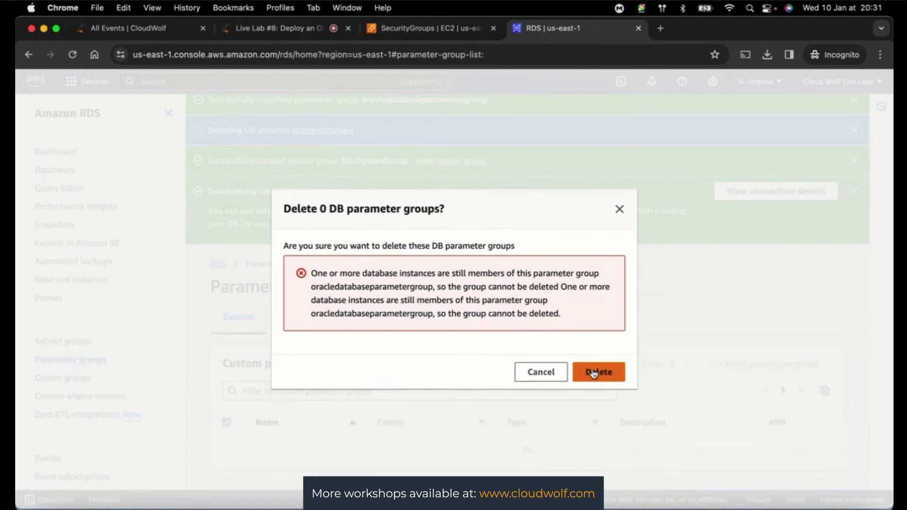
pyautogui.click(619, 202)
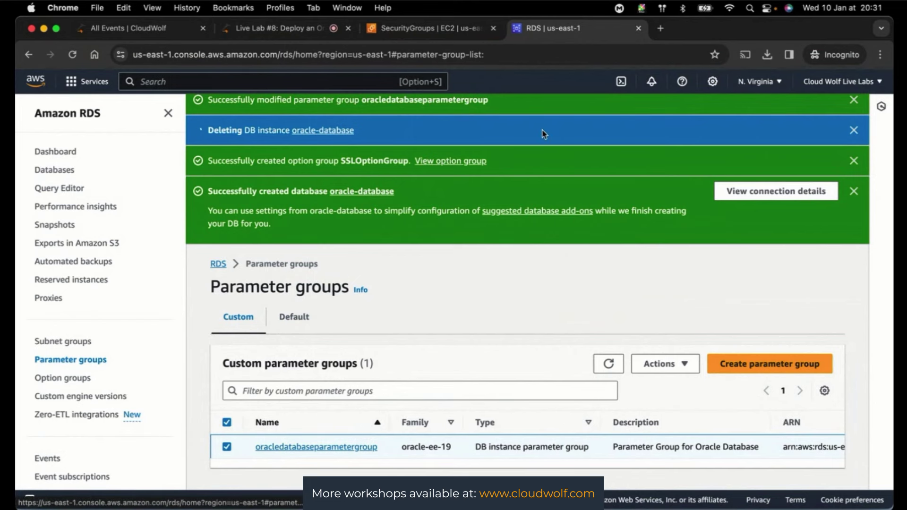
pyautogui.click(430, 27)
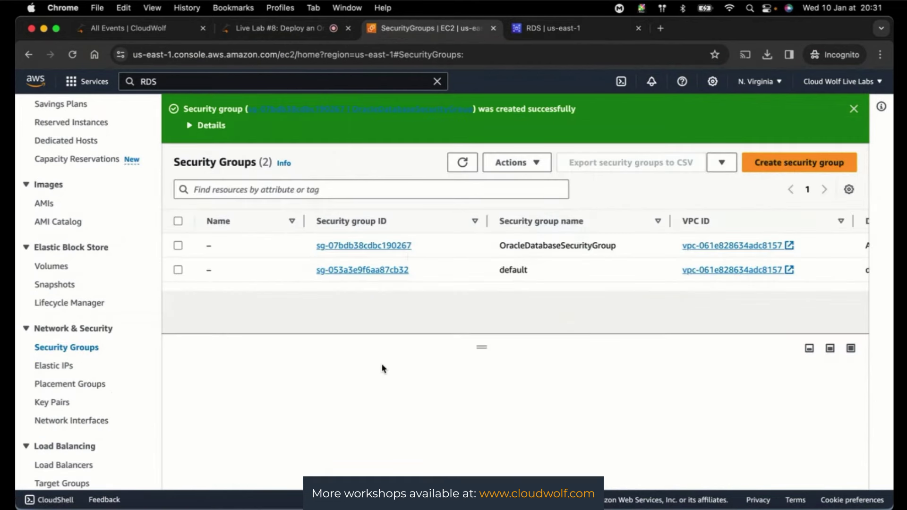
# - Try deleting OracleDatabaseSecurityGroup, dismiss the refusal over 2 attached interfaces, and return to RDS
pyautogui.click(178, 246)
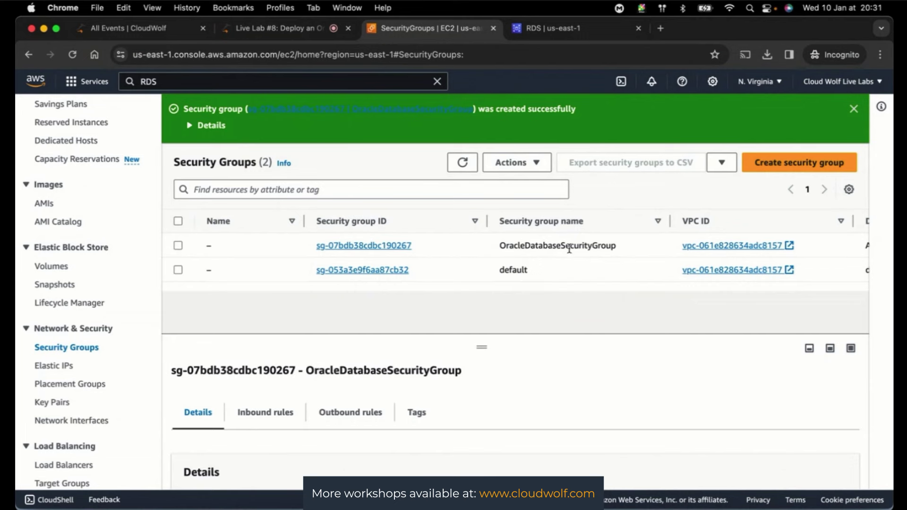
pyautogui.click(178, 246)
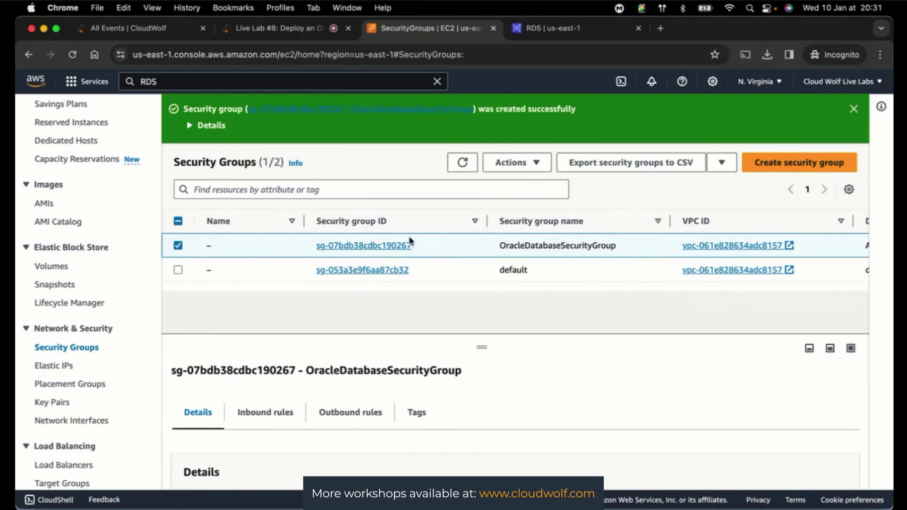
pyautogui.click(535, 160)
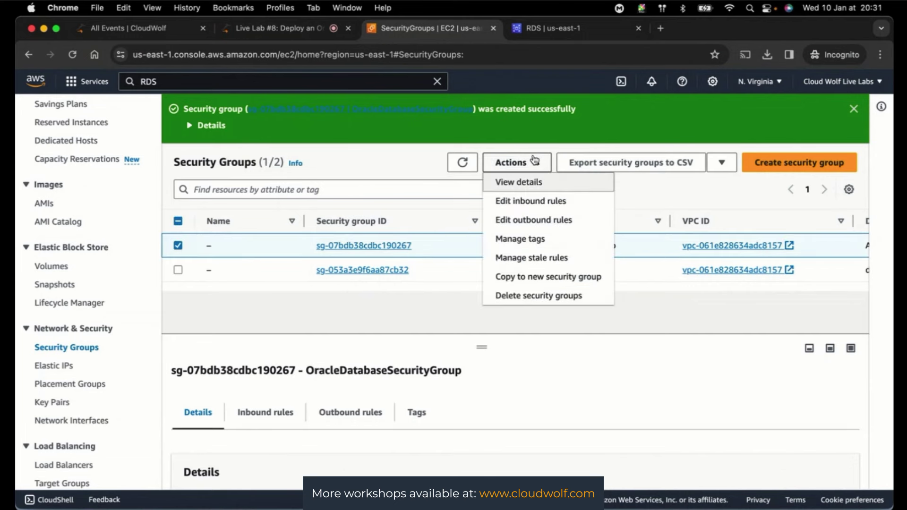
pyautogui.click(517, 297)
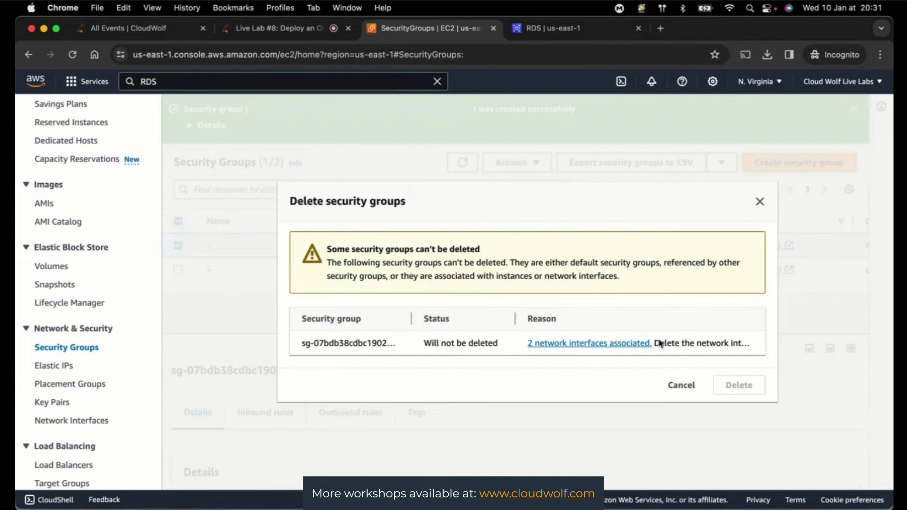
pyautogui.click(759, 203)
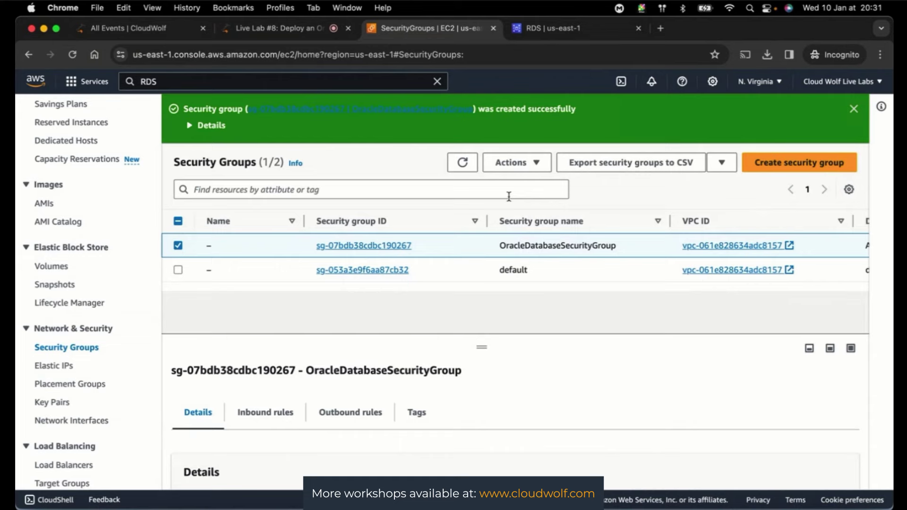
pyautogui.click(521, 29)
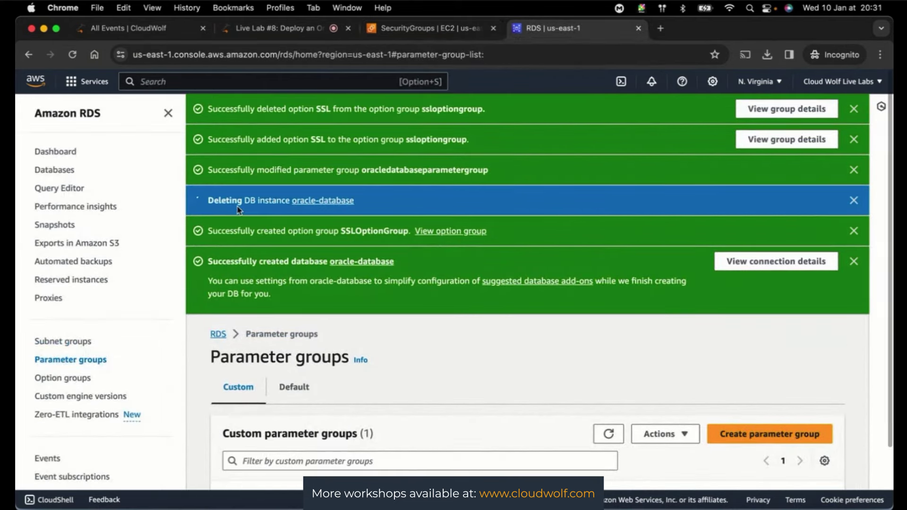
# - Switch to the Live Lab #8 browser tab to view the live session and chat
pyautogui.click(279, 29)
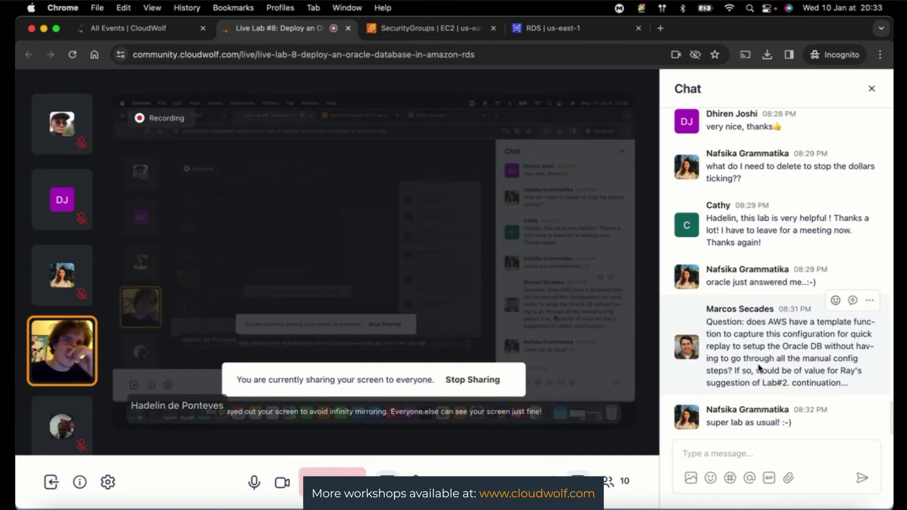
# - Go from RDS parameter groups to the Databases list and start creating a new database
pyautogui.click(551, 37)
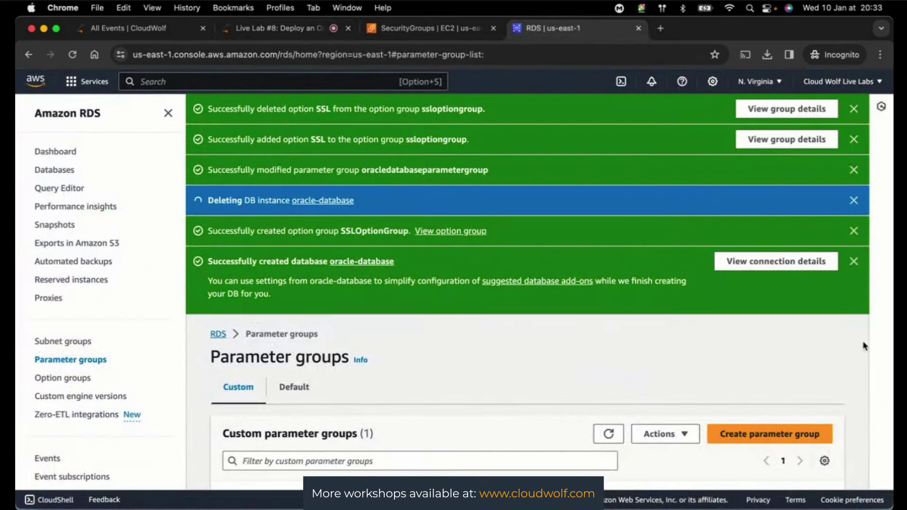
pyautogui.scroll(-2, 854, 357)
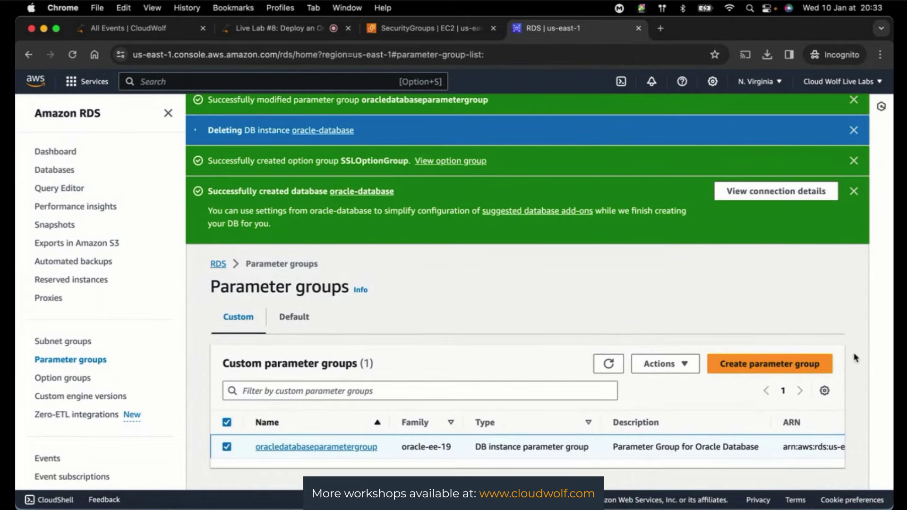
pyautogui.click(61, 175)
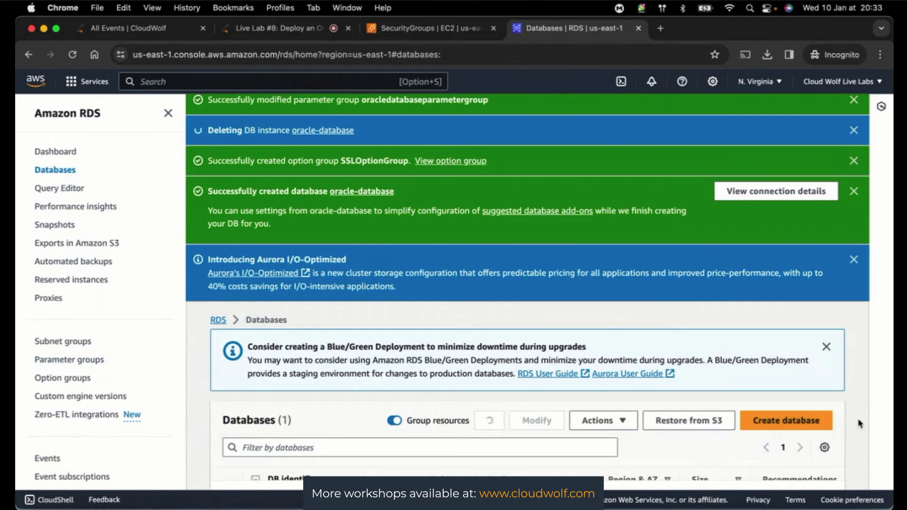
pyautogui.scroll(-2, 859, 424)
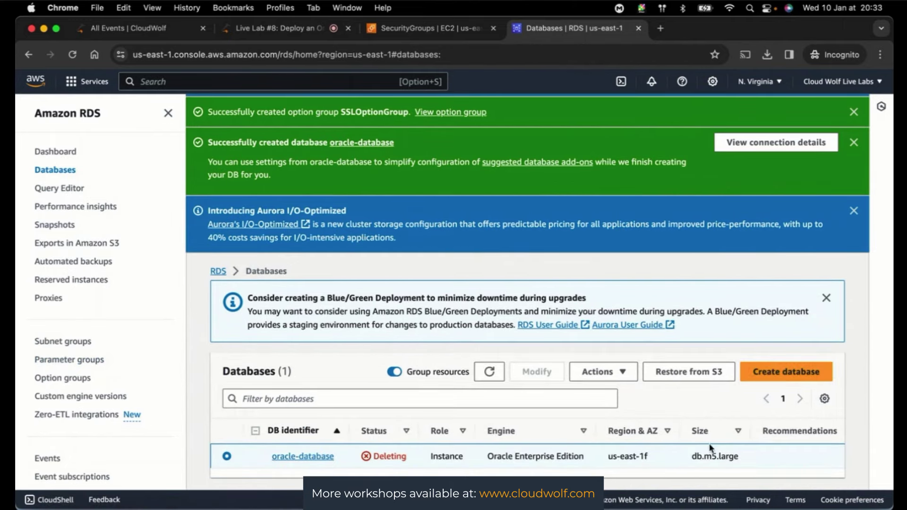
pyautogui.click(785, 375)
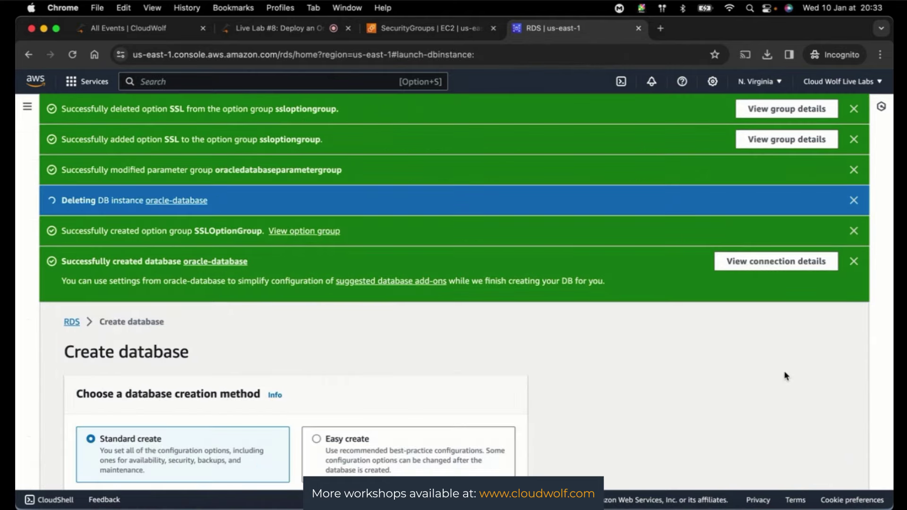
pyautogui.scroll(-4, 626, 409)
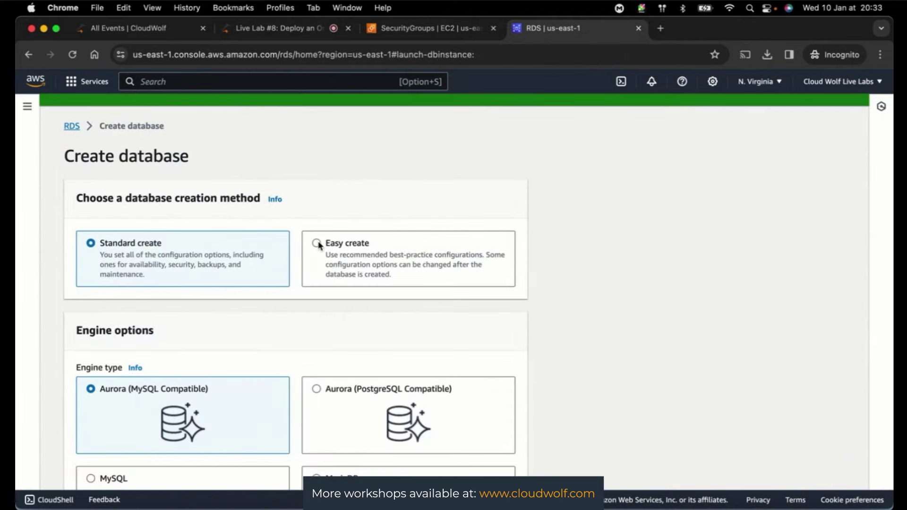
# - Choose Easy create with Oracle Enterprise Edition and the Production instance size
pyautogui.click(316, 250)
pyautogui.scroll(-3, 690, 390)
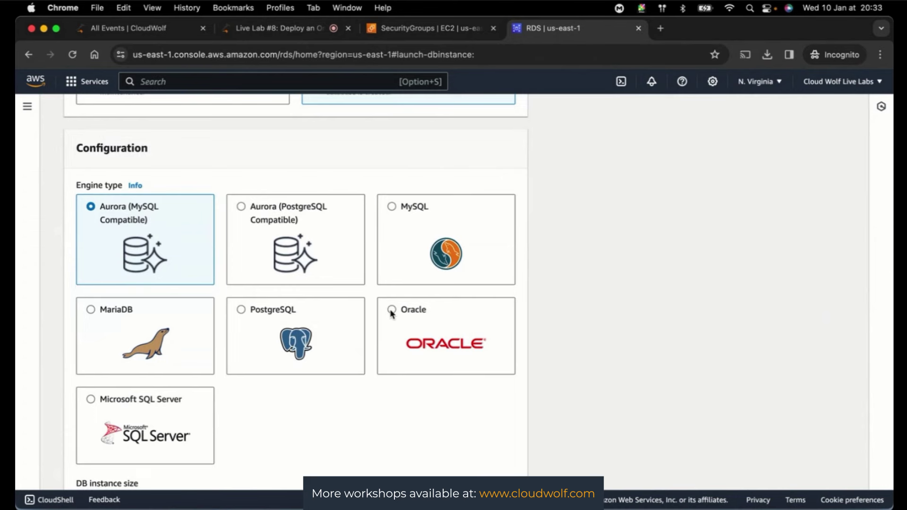
pyautogui.click(391, 310)
pyautogui.scroll(-6, 566, 341)
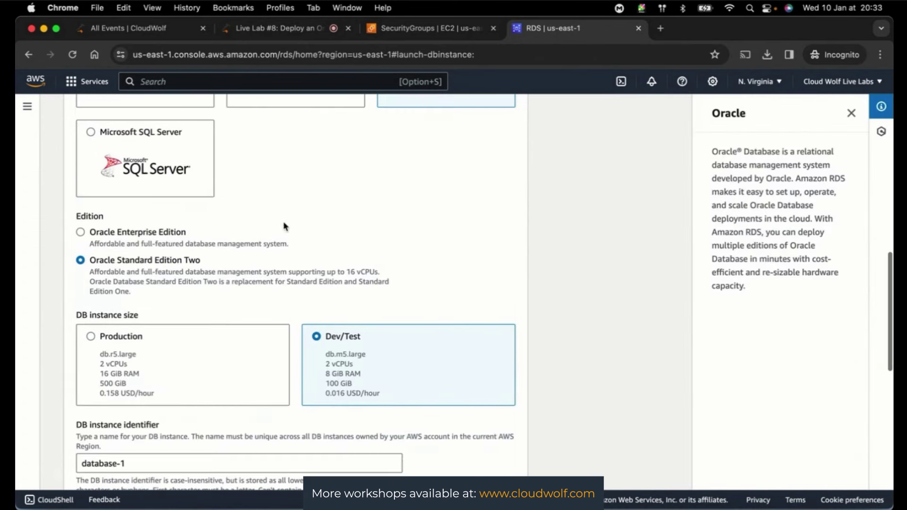
pyautogui.click(80, 233)
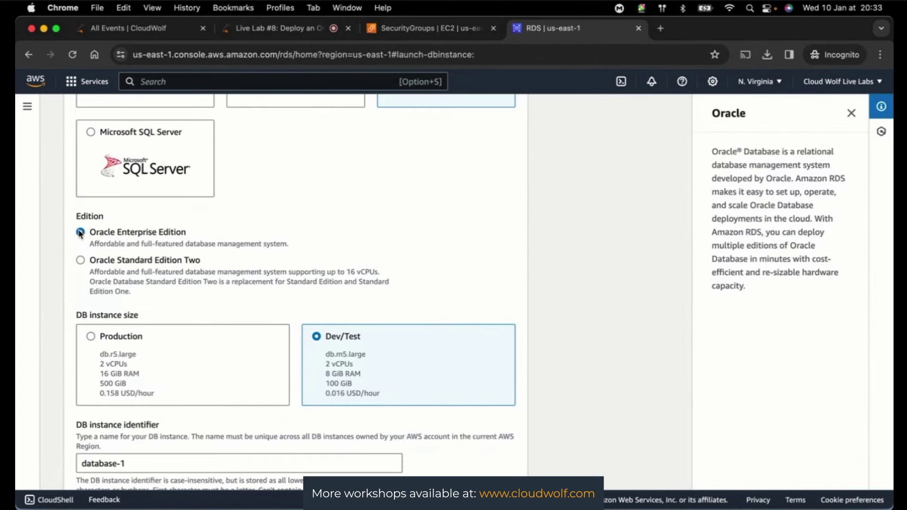
pyautogui.click(90, 338)
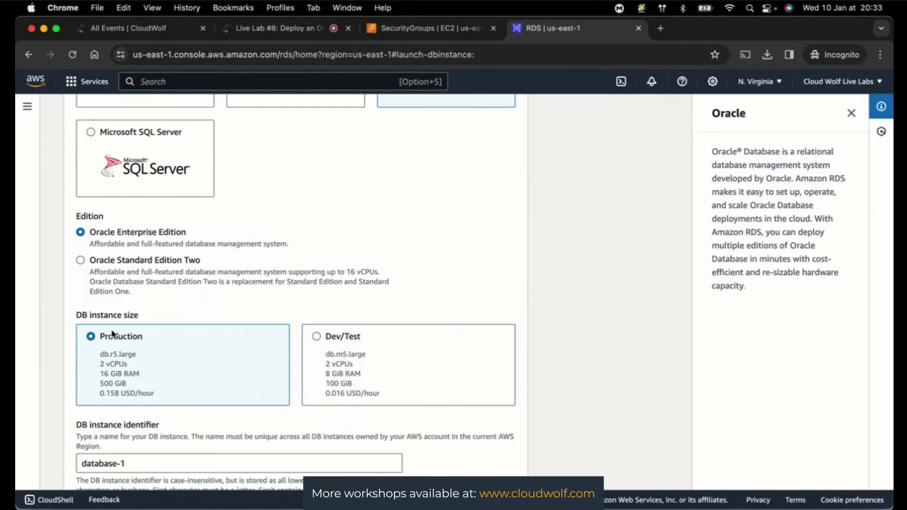
# - Review the optional EC2 connection settings and the Easy create default settings table
pyautogui.scroll(-5, 624, 376)
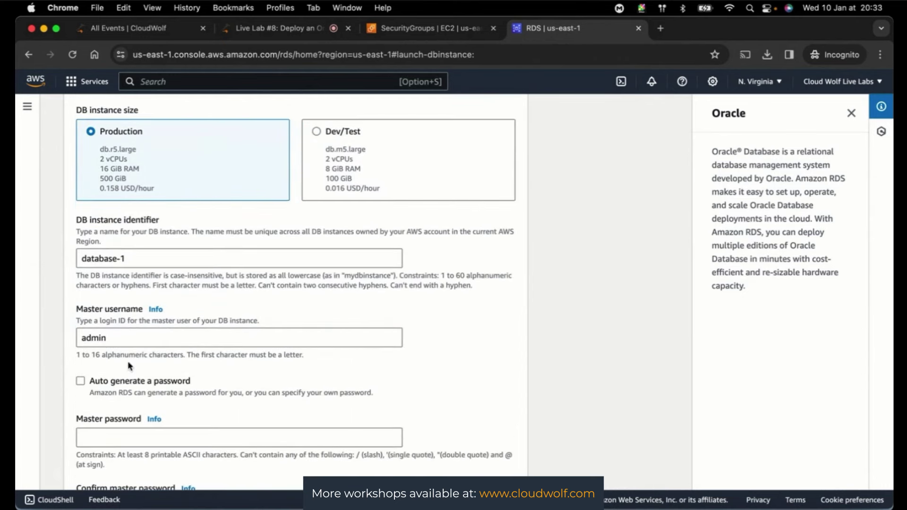
pyautogui.scroll(-5, 127, 364)
pyautogui.scroll(-1, 131, 354)
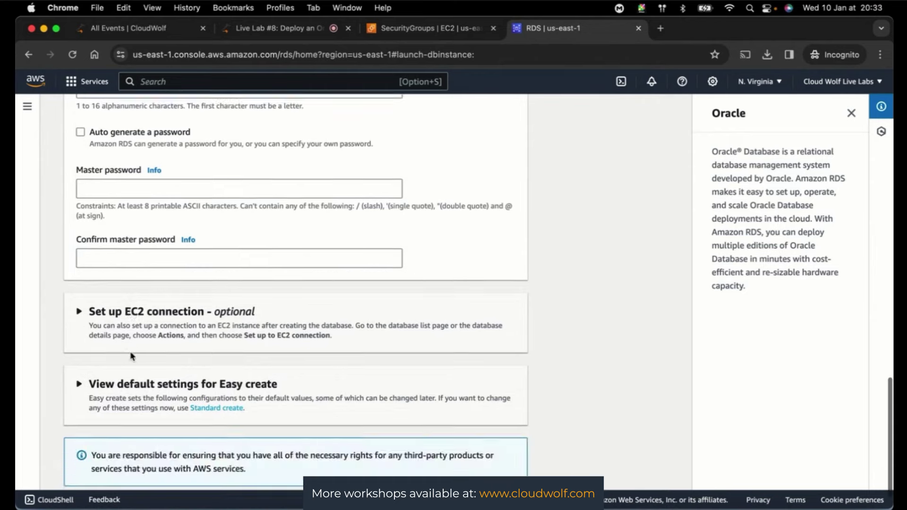
pyautogui.click(82, 321)
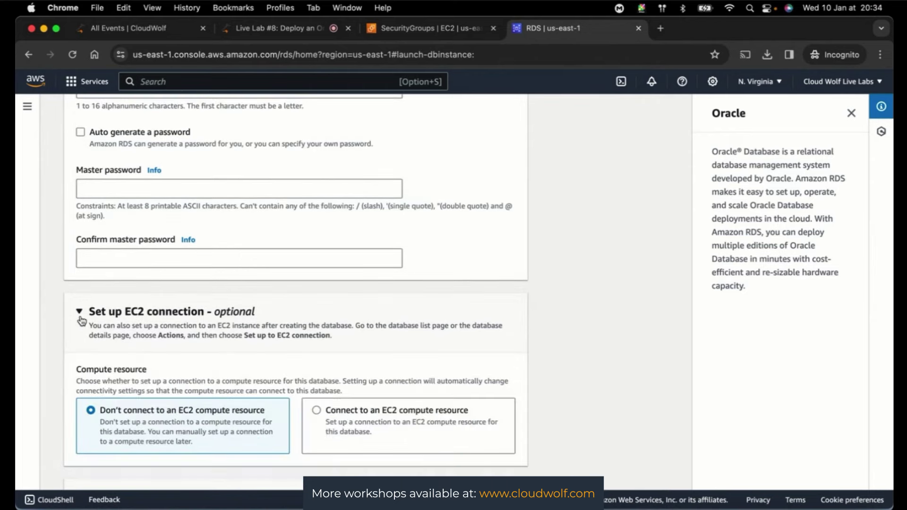
pyautogui.click(82, 321)
pyautogui.scroll(-1, 78, 326)
pyautogui.click(78, 350)
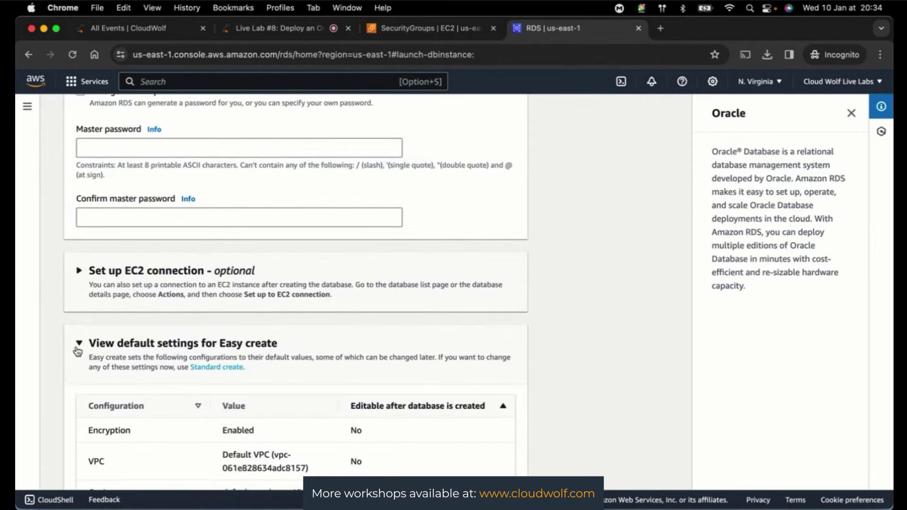
pyautogui.scroll(-4, 78, 350)
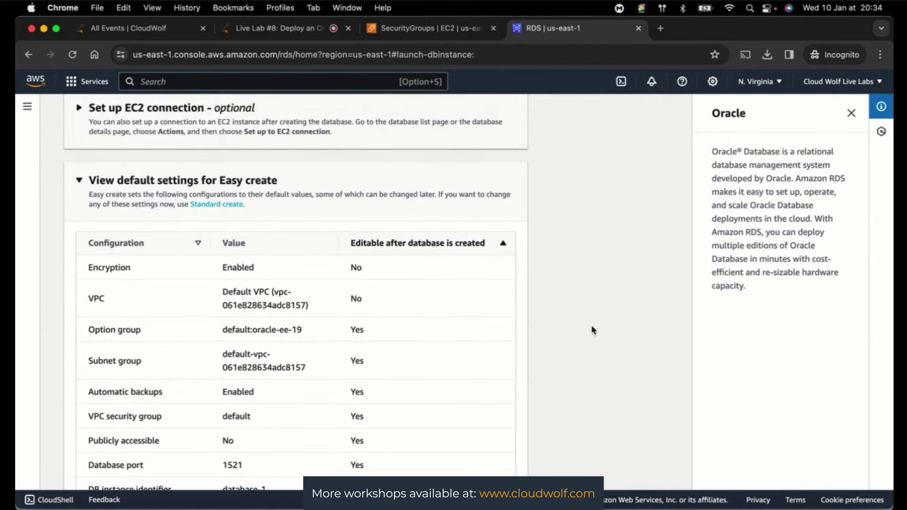
pyautogui.scroll(-7, 593, 330)
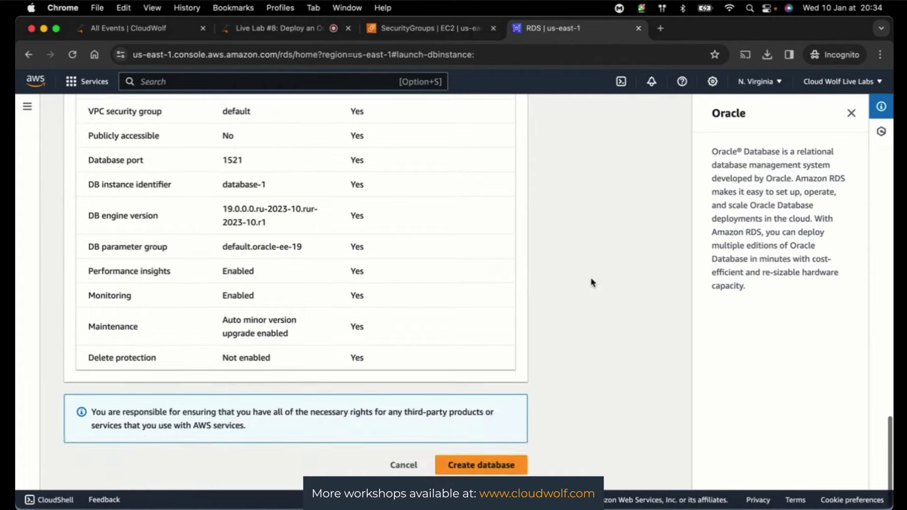
pyautogui.scroll(10, 591, 283)
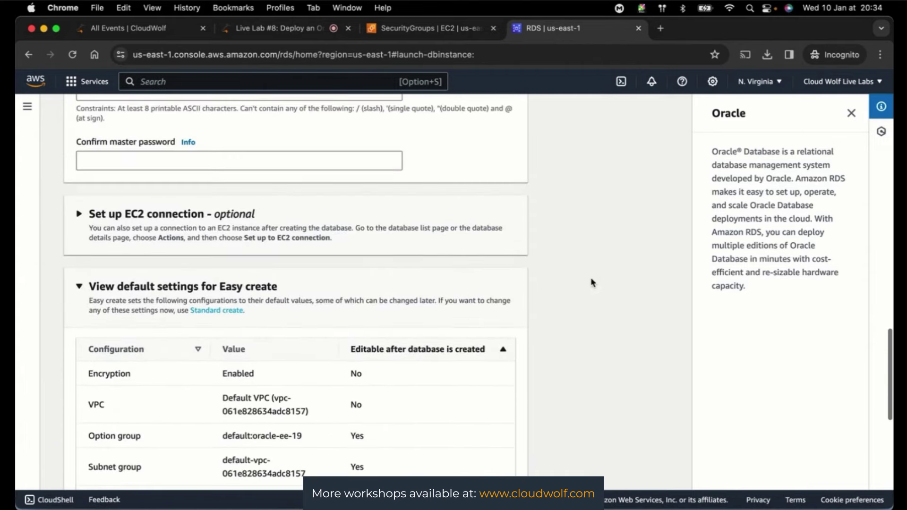
pyautogui.scroll(-3, 591, 283)
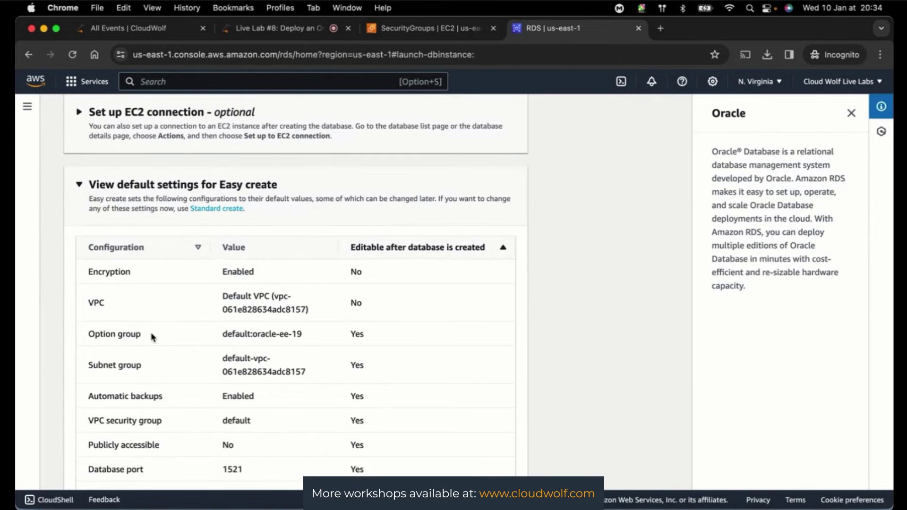
pyautogui.scroll(15, 591, 314)
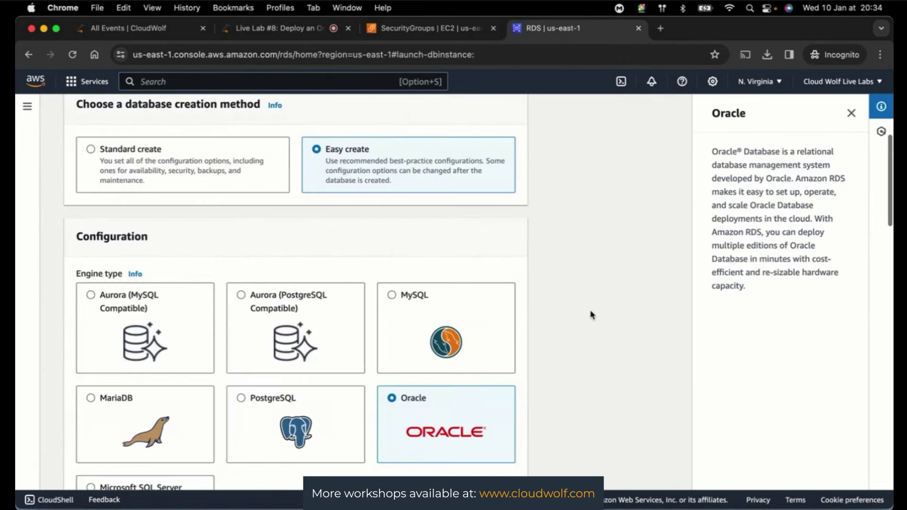
pyautogui.scroll(-5, 592, 315)
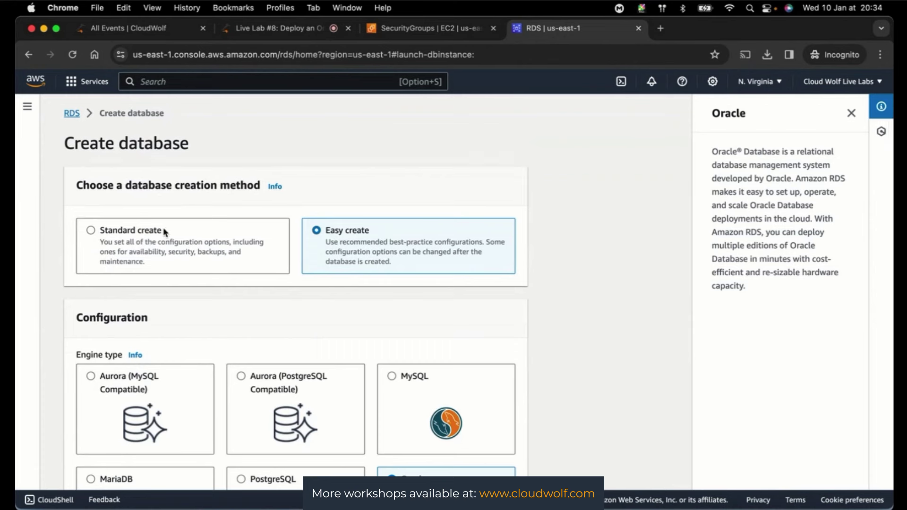
# - Select Standard create as the creation method and scroll through the full form
pyautogui.click(90, 232)
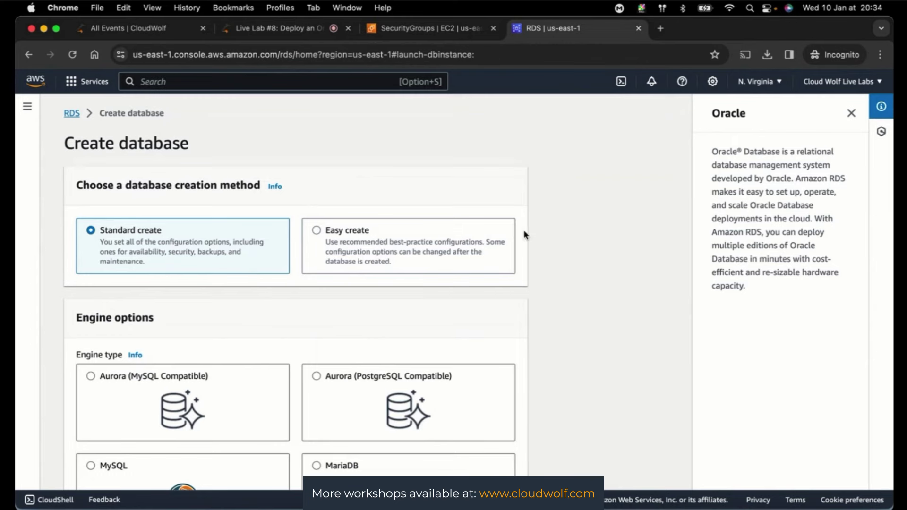
pyautogui.scroll(-3, 563, 253)
pyautogui.scroll(-10, 562, 253)
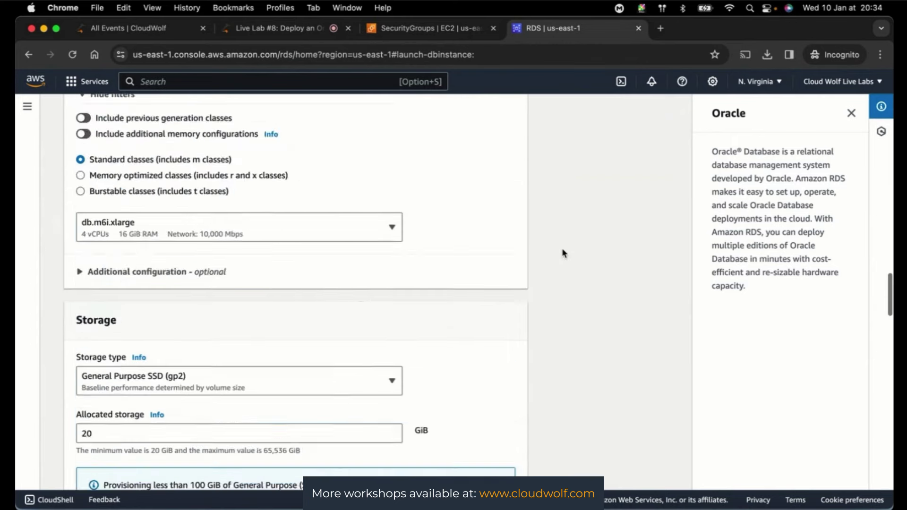
pyautogui.scroll(15, 213, 157)
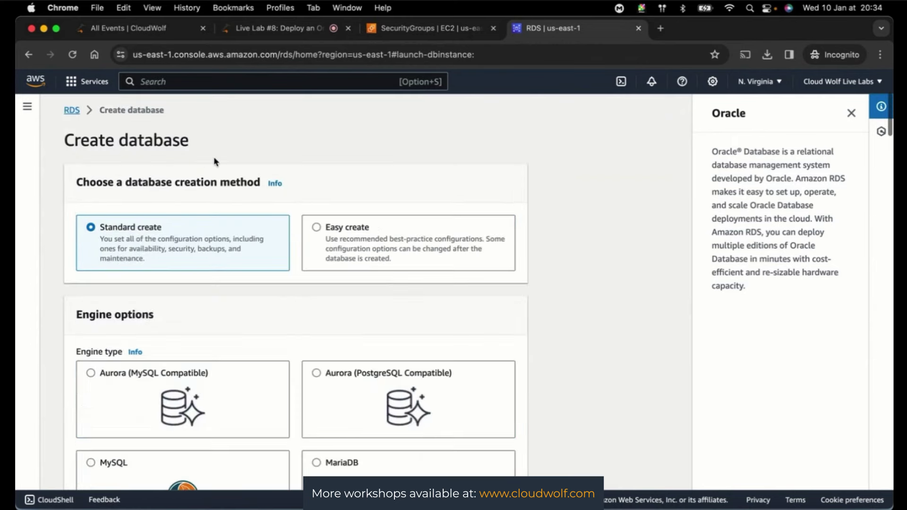
# - Return to the RDS Databases list and open the Actions menu for oracle-database
pyautogui.click(72, 110)
pyautogui.scroll(-10, 242, 389)
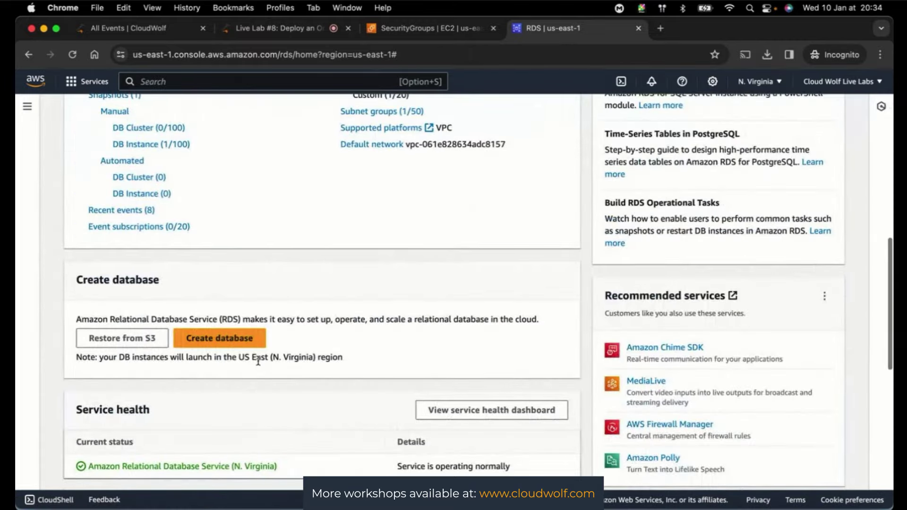
pyautogui.scroll(10, 241, 390)
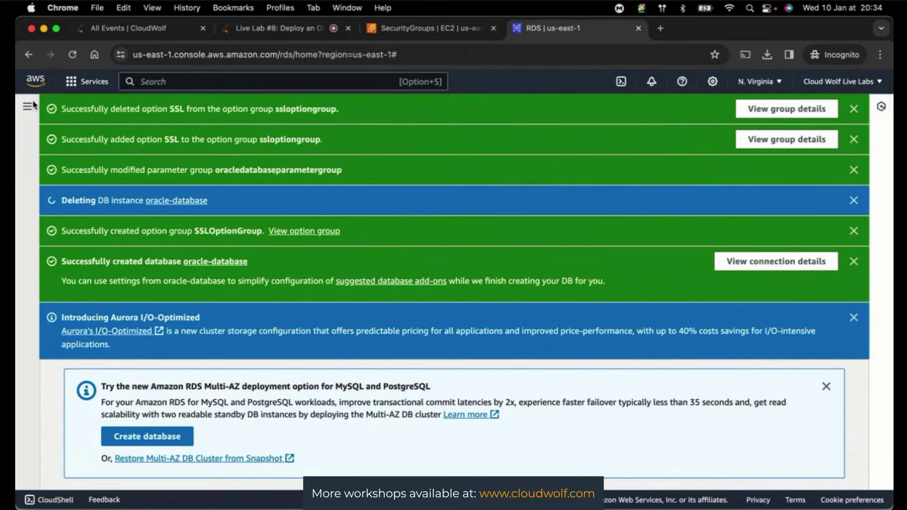
pyautogui.click(55, 170)
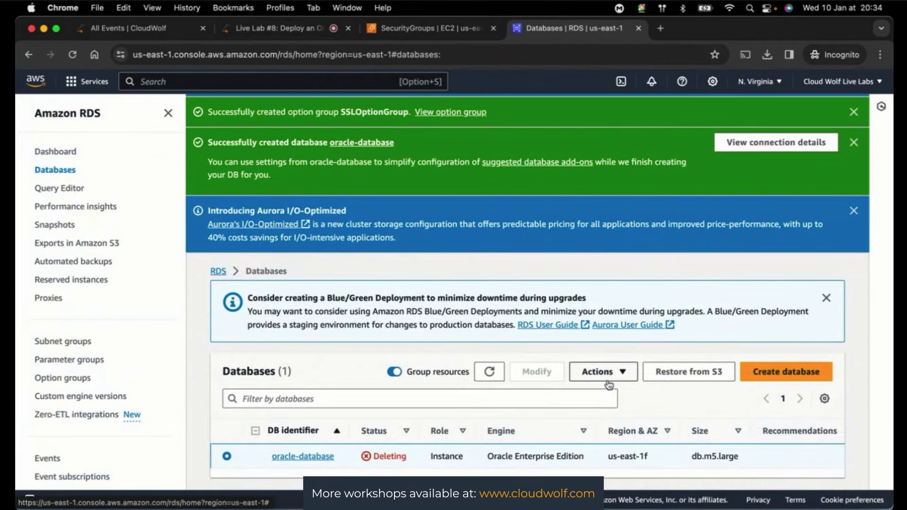
pyautogui.click(602, 371)
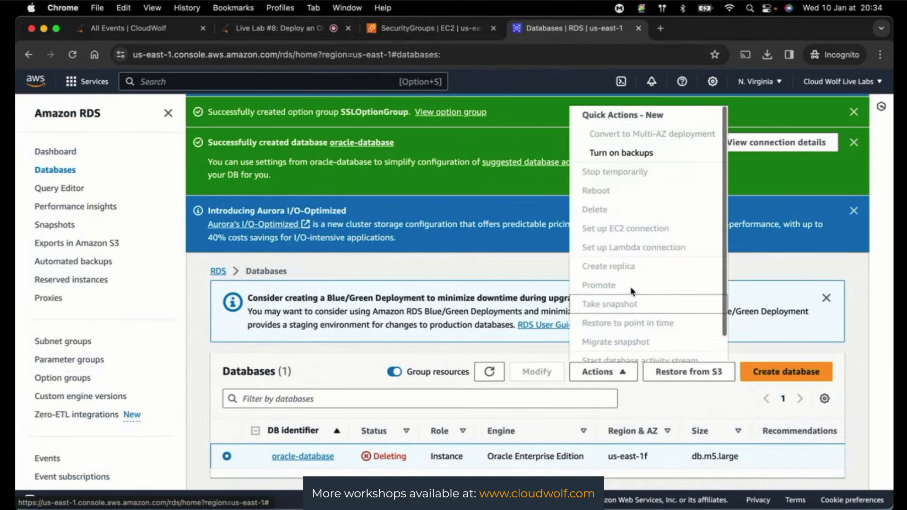
pyautogui.scroll(-1, 624, 260)
pyautogui.scroll(2, 618, 310)
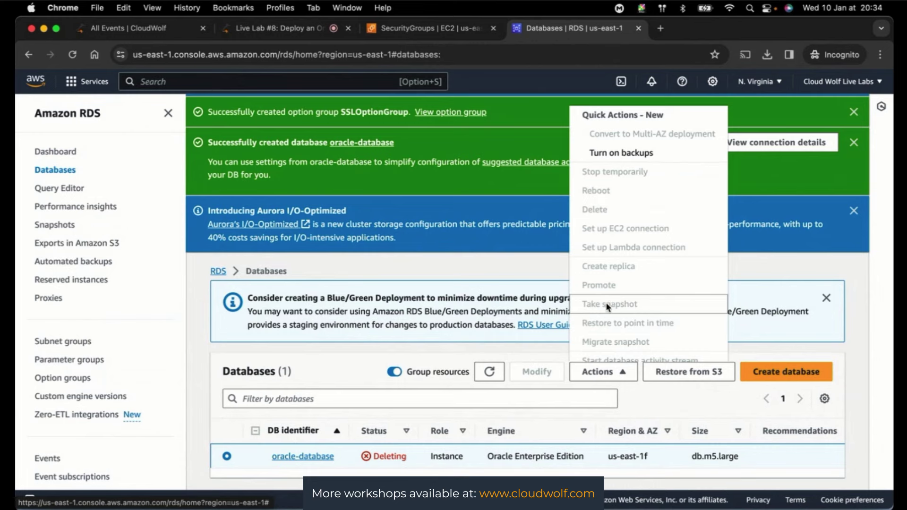
# - Confirm oracle-database is deleting, then go to the Snapshots page
pyautogui.scroll(-1, 604, 303)
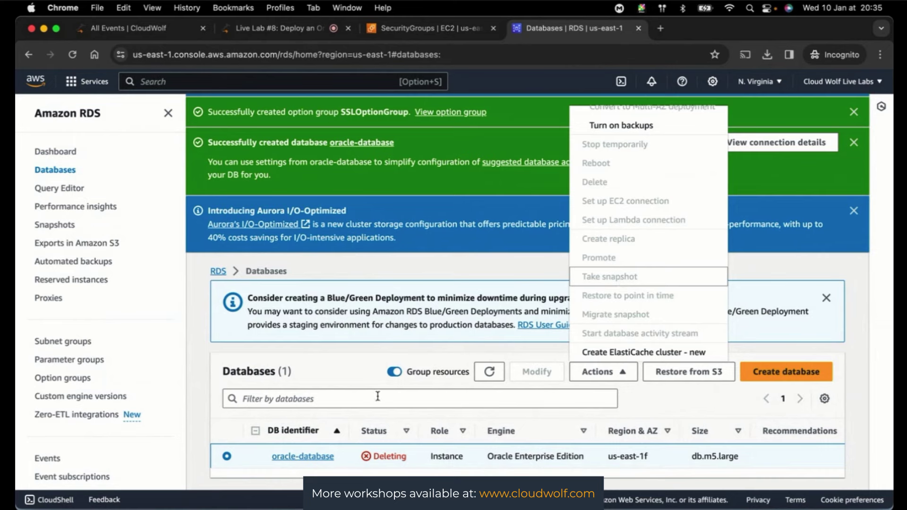
pyautogui.scroll(-2, 88, 366)
pyautogui.scroll(2, 88, 365)
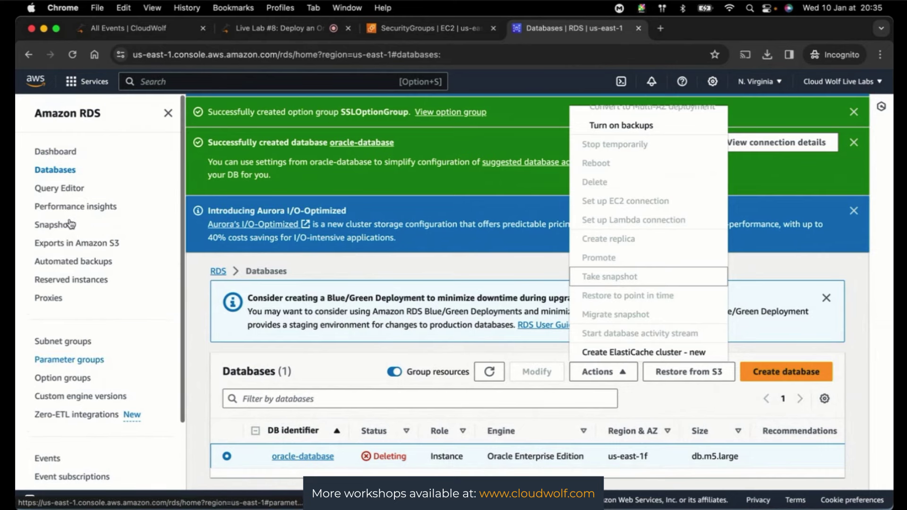
pyautogui.click(55, 225)
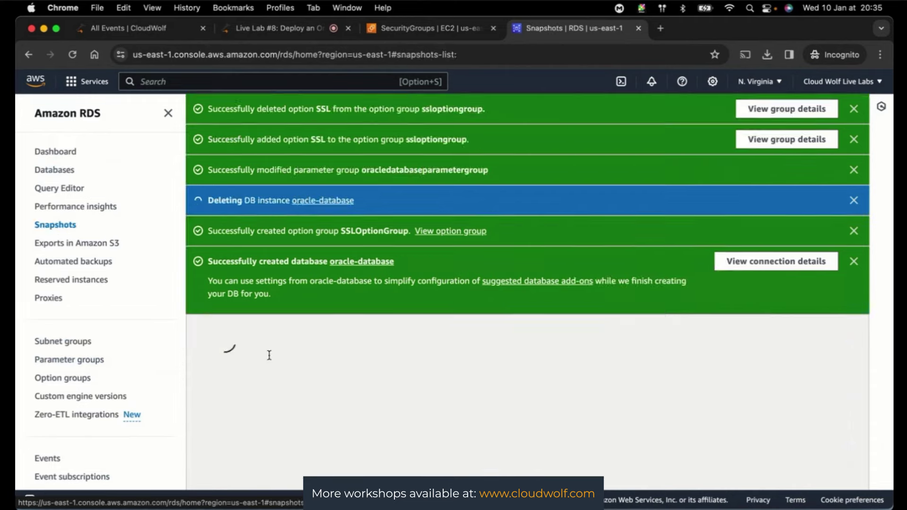
# - Select oracle-database-snapshot in Manual snapshots and review its Actions options, then close the menu
pyautogui.scroll(-2, 354, 389)
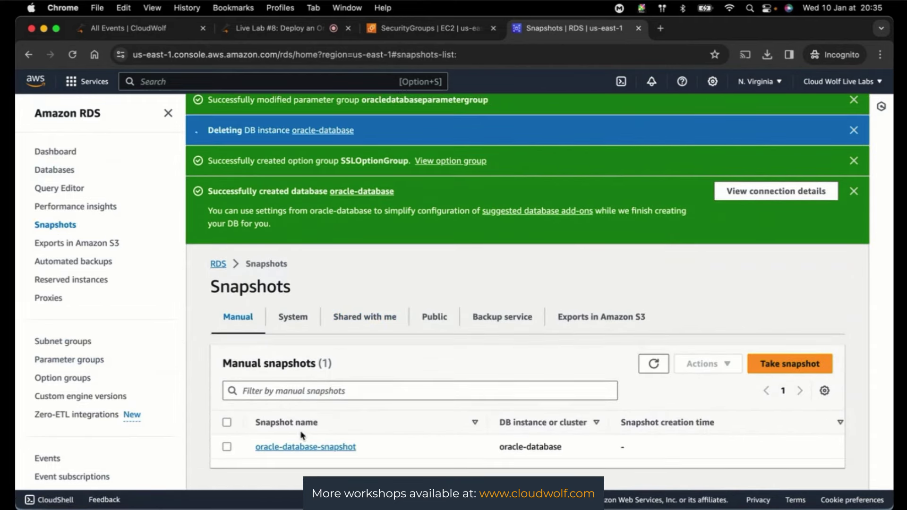
pyautogui.click(227, 447)
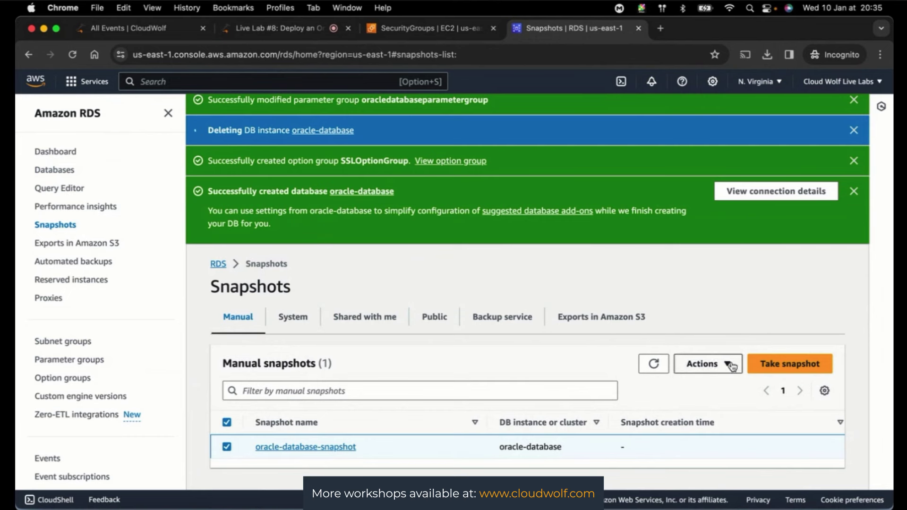
pyautogui.click(714, 367)
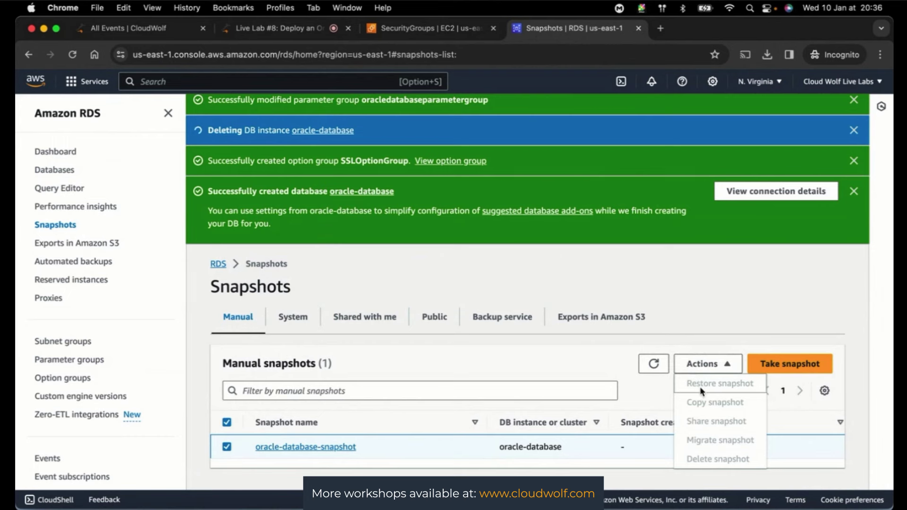
pyautogui.click(500, 345)
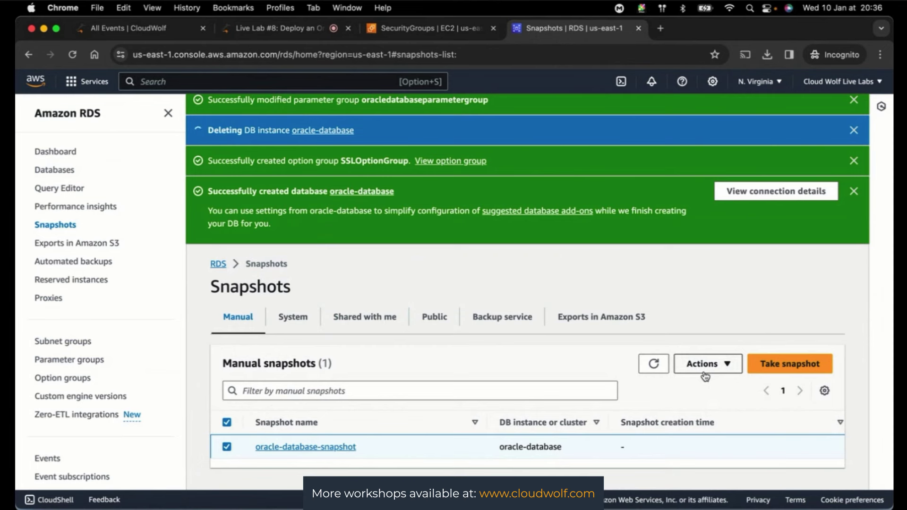
pyautogui.click(706, 364)
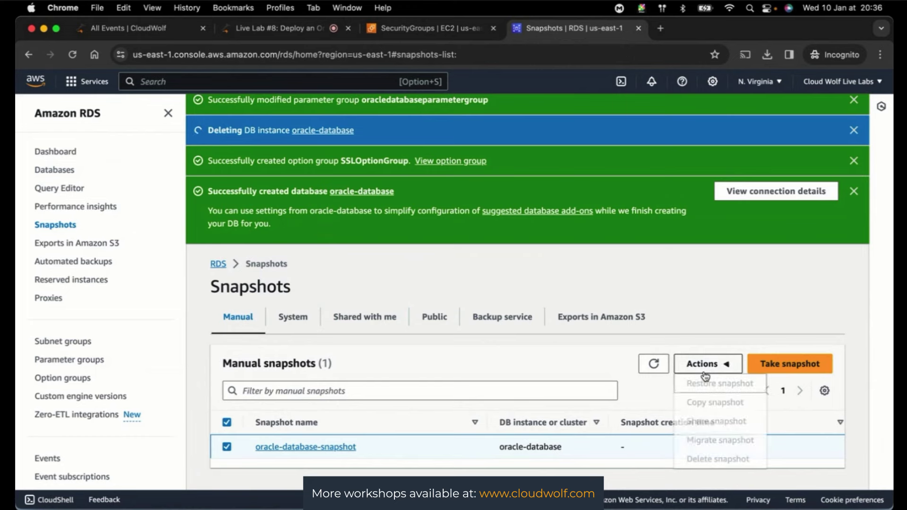
pyautogui.click(704, 366)
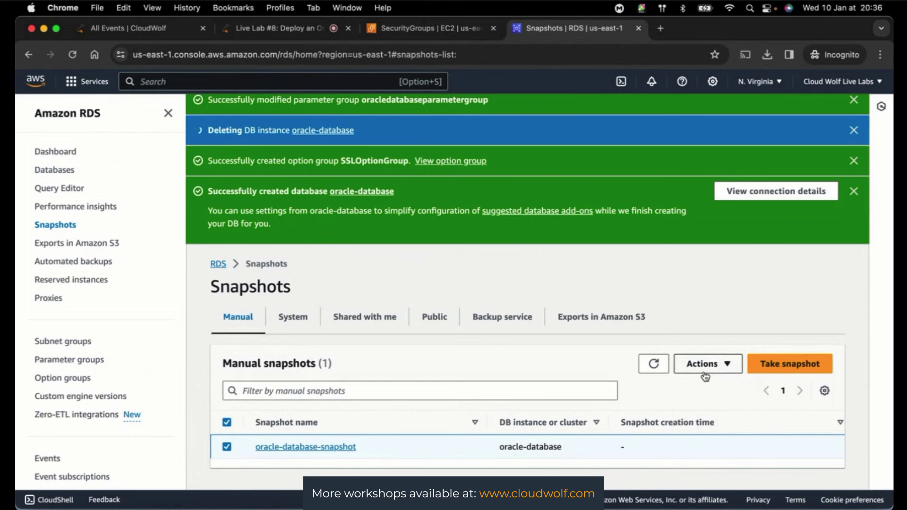
# - Recheck RDS Snapshots and the Databases list for the deletion, then return to the Live Lab #8 chat
pyautogui.click(267, 28)
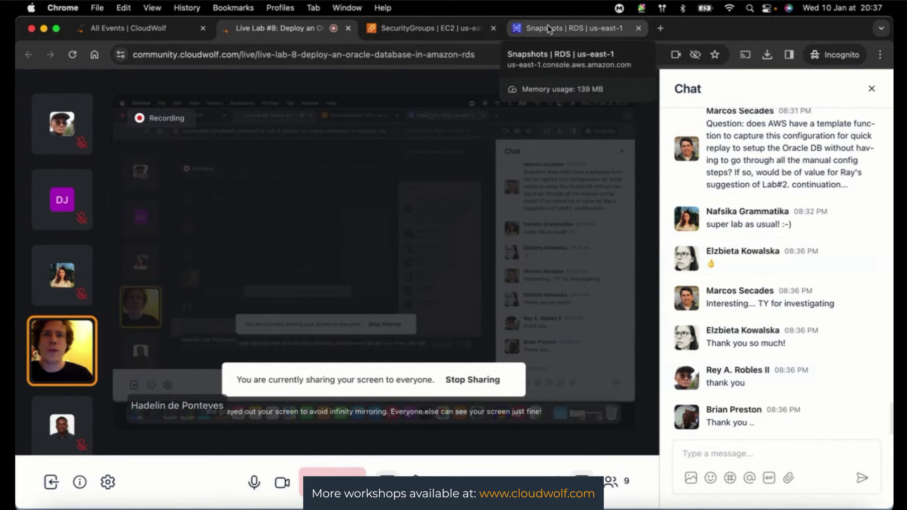
pyautogui.click(436, 27)
pyautogui.click(572, 28)
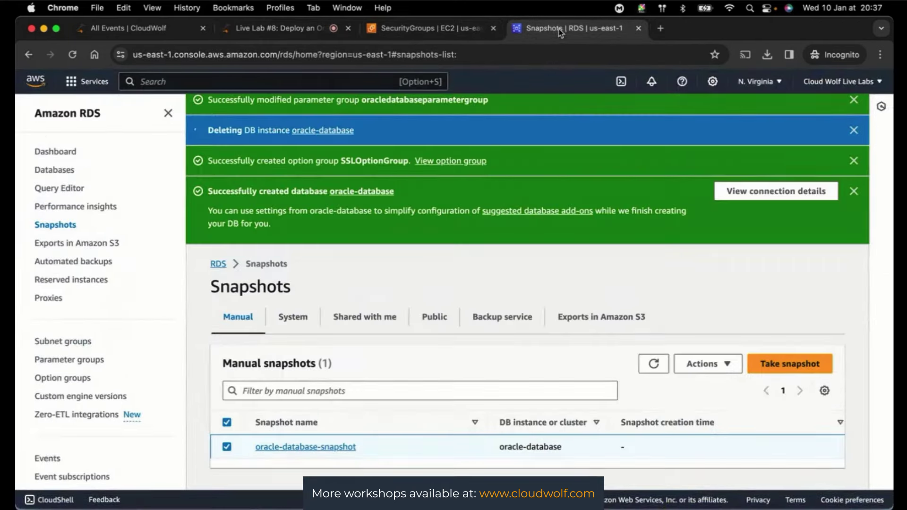
pyautogui.click(54, 173)
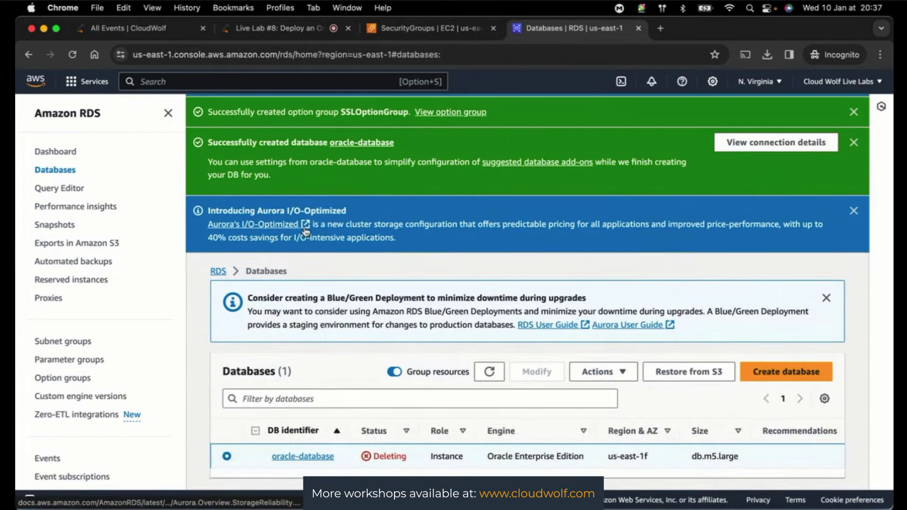
pyautogui.click(274, 28)
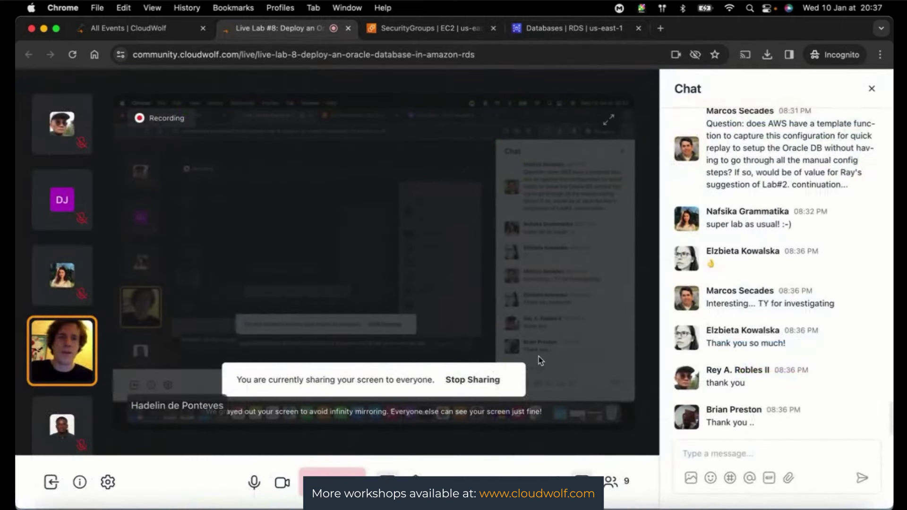